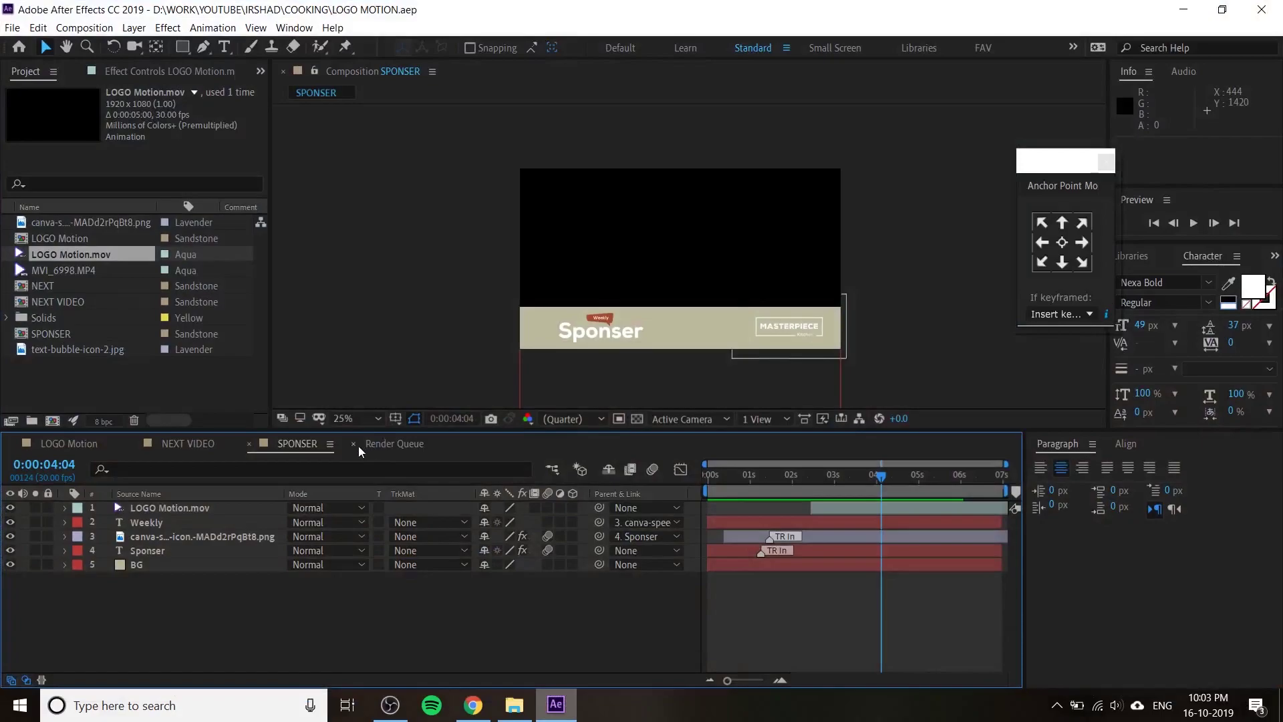
- Create a 1920×1080, 30 fps composition named SOCIAL lasting 5 seconds
{"action": "left_click", "coordinate": [355, 445]}
{"action": "left_click", "coordinate": [61, 394]}
{"action": "left_click", "coordinate": [52, 420]}
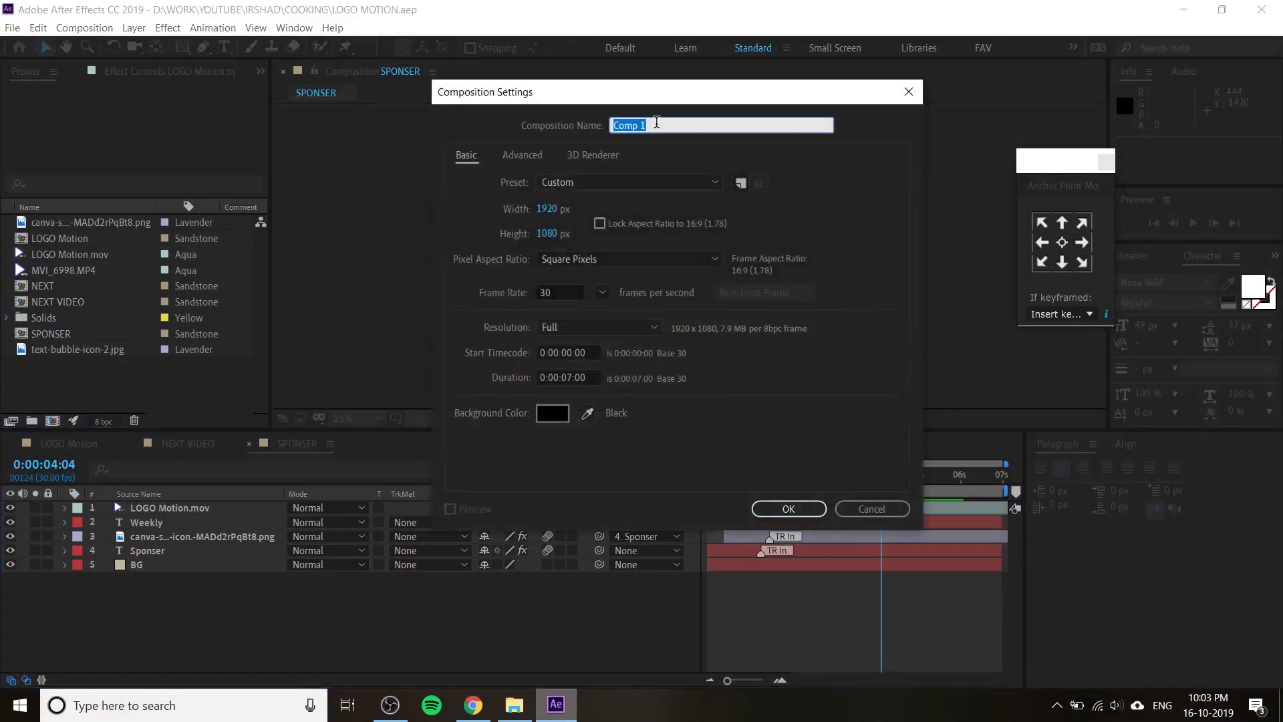
{"action": "type", "text": "END"}
{"action": "type", "text": "SOCIAL"}
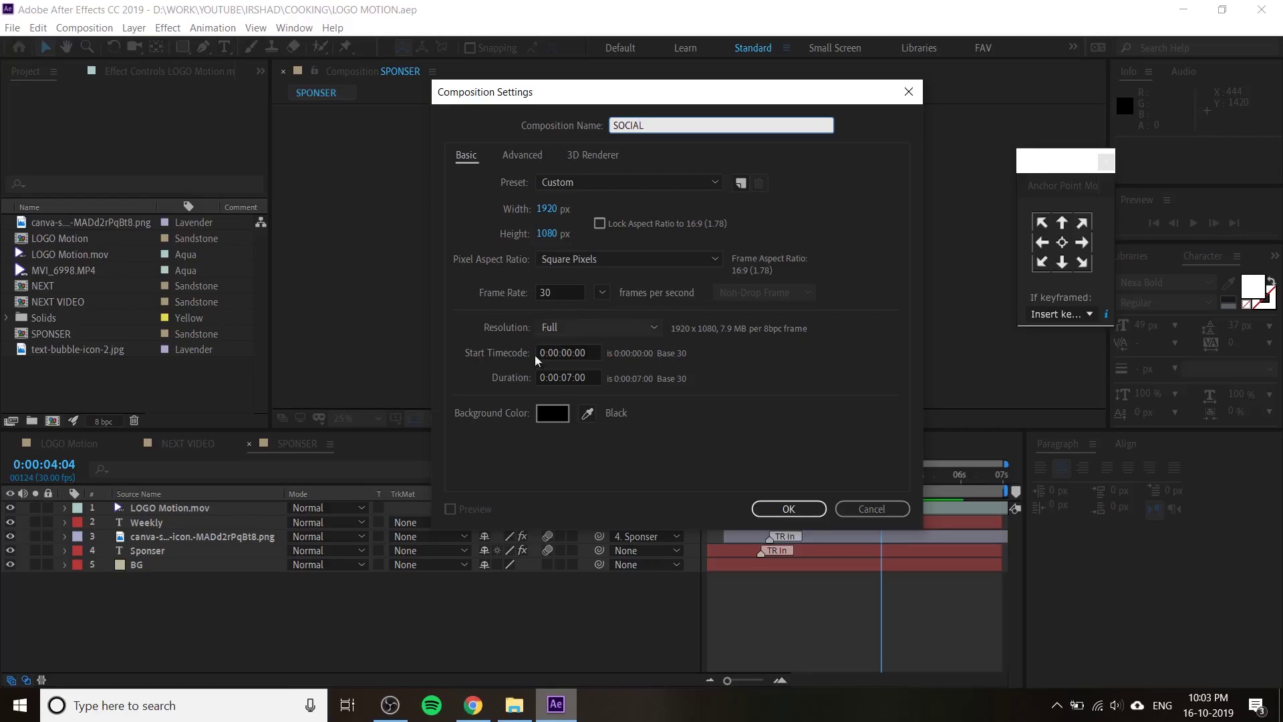
{"action": "left_click", "coordinate": [568, 378]}
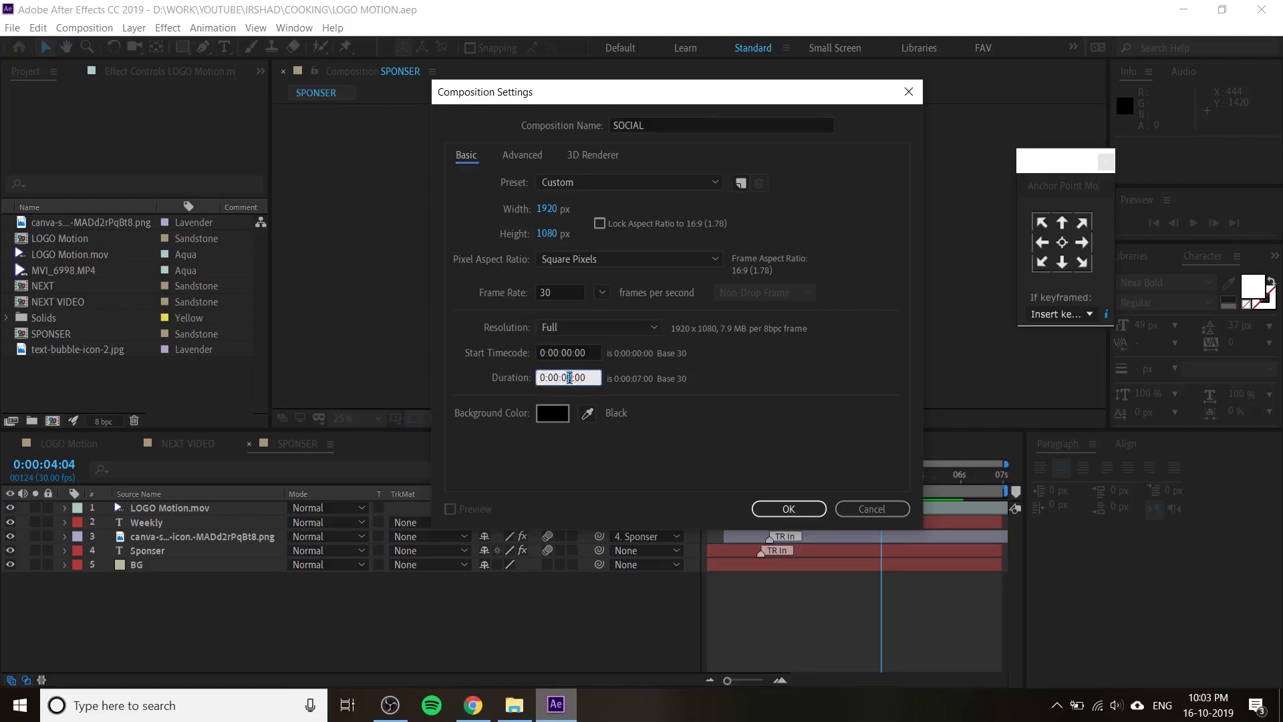
{"action": "type", "text": "5"}
{"action": "key", "text": "Return"}
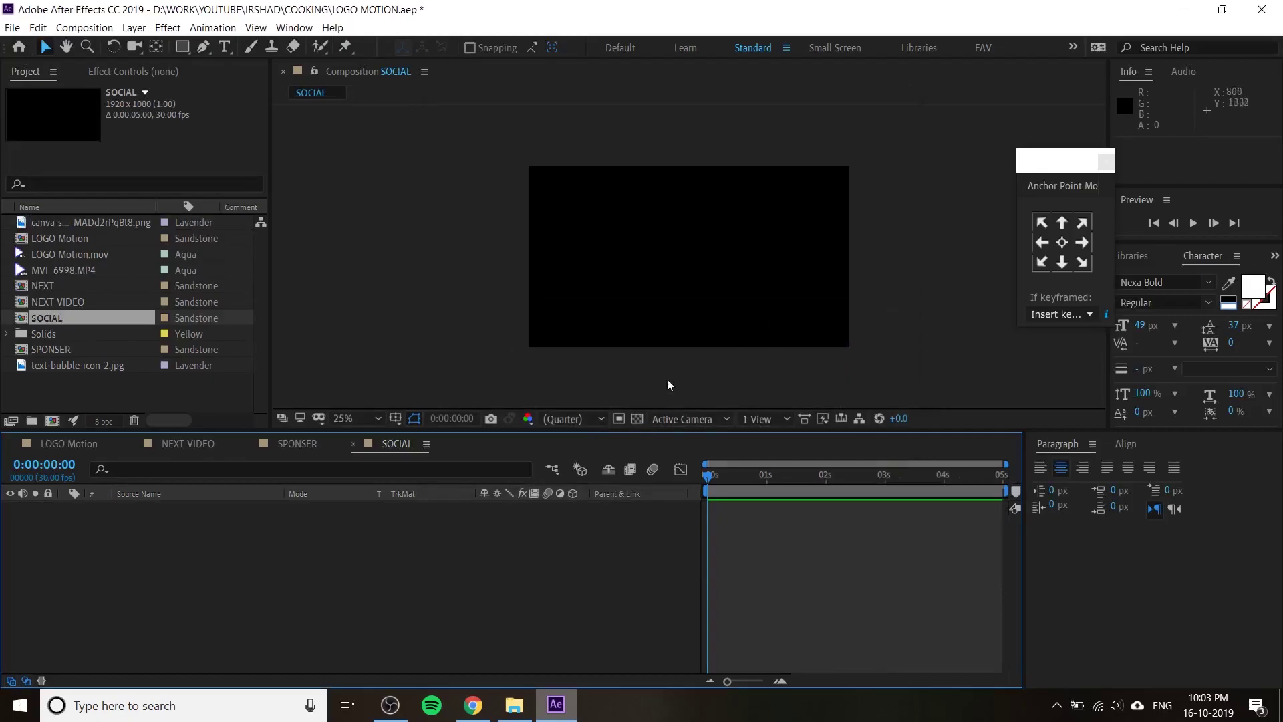
- Fit the composition in the viewer and add a text layer reading 'social'
{"action": "scroll", "coordinate": [693, 288], "scroll_direction": "up", "scroll_amount": 2}
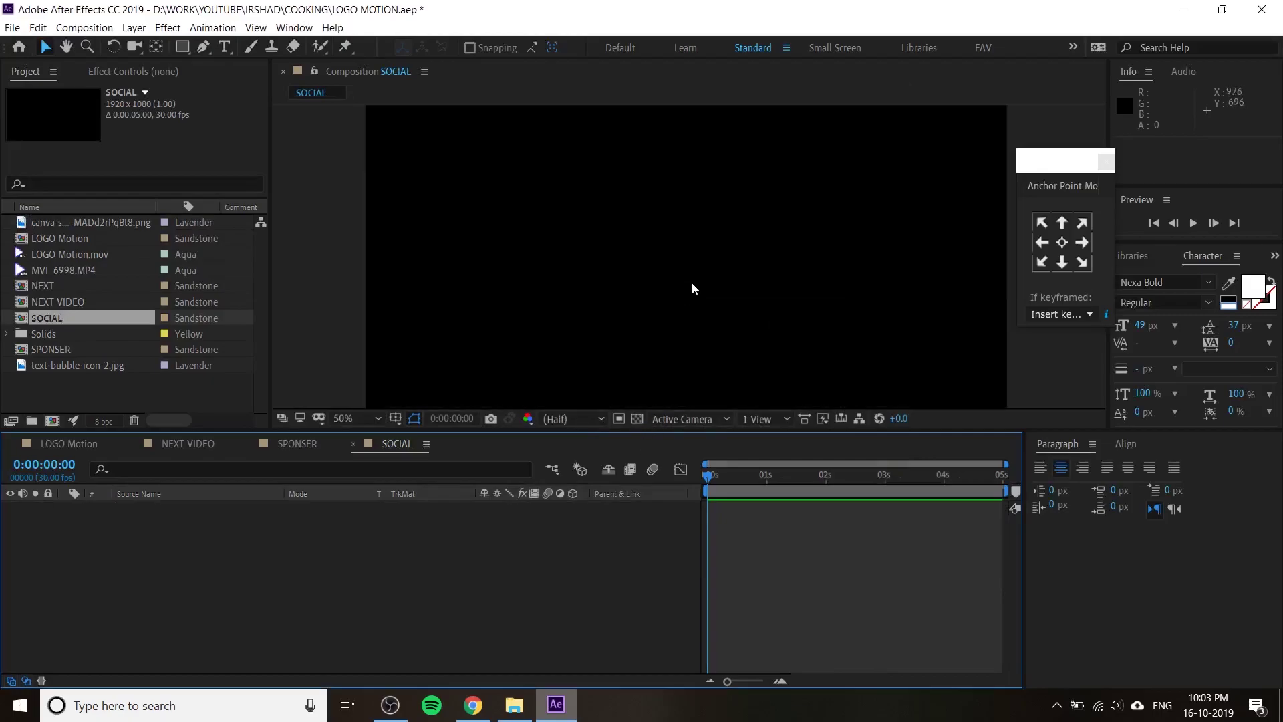
{"action": "left_click", "coordinate": [349, 419]}
{"action": "left_click", "coordinate": [382, 137]}
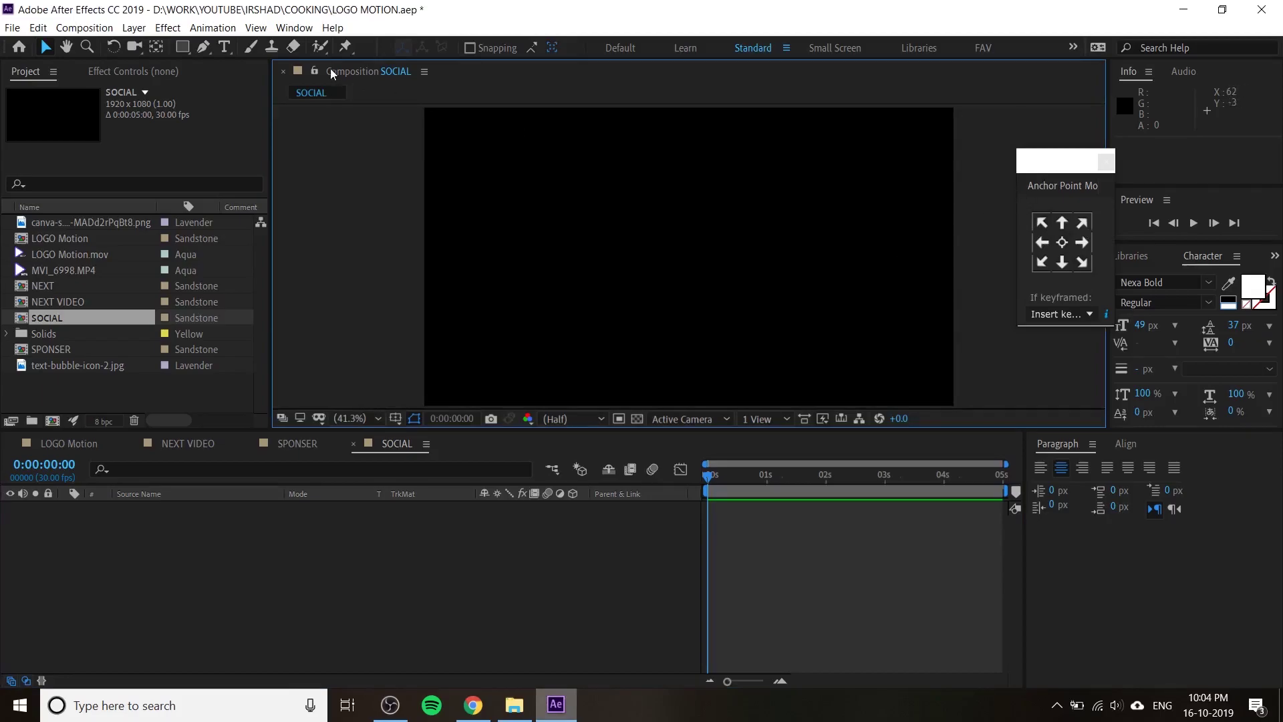
{"action": "left_click", "coordinate": [221, 48]}
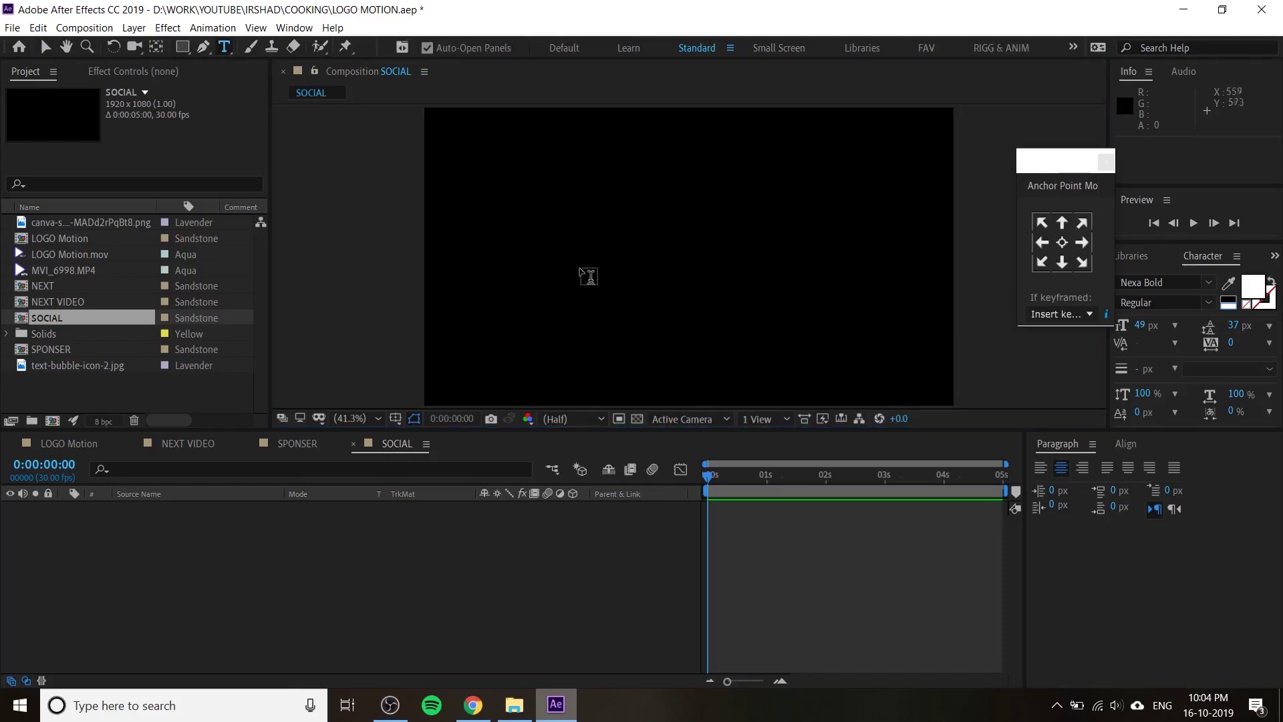
{"action": "left_click", "coordinate": [598, 287]}
{"action": "type", "text": "S"}
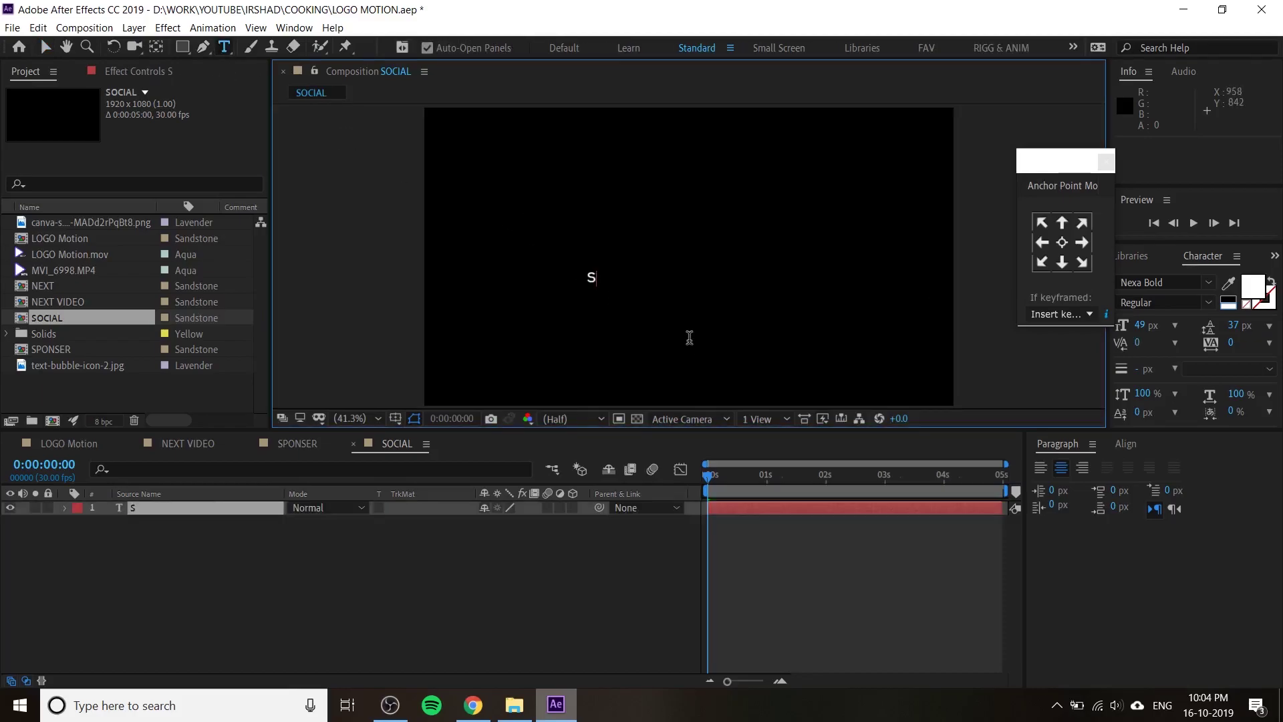
{"action": "key", "text": "BackSpace"}
{"action": "type", "text": "s"}
{"action": "type", "text": "ocial"}
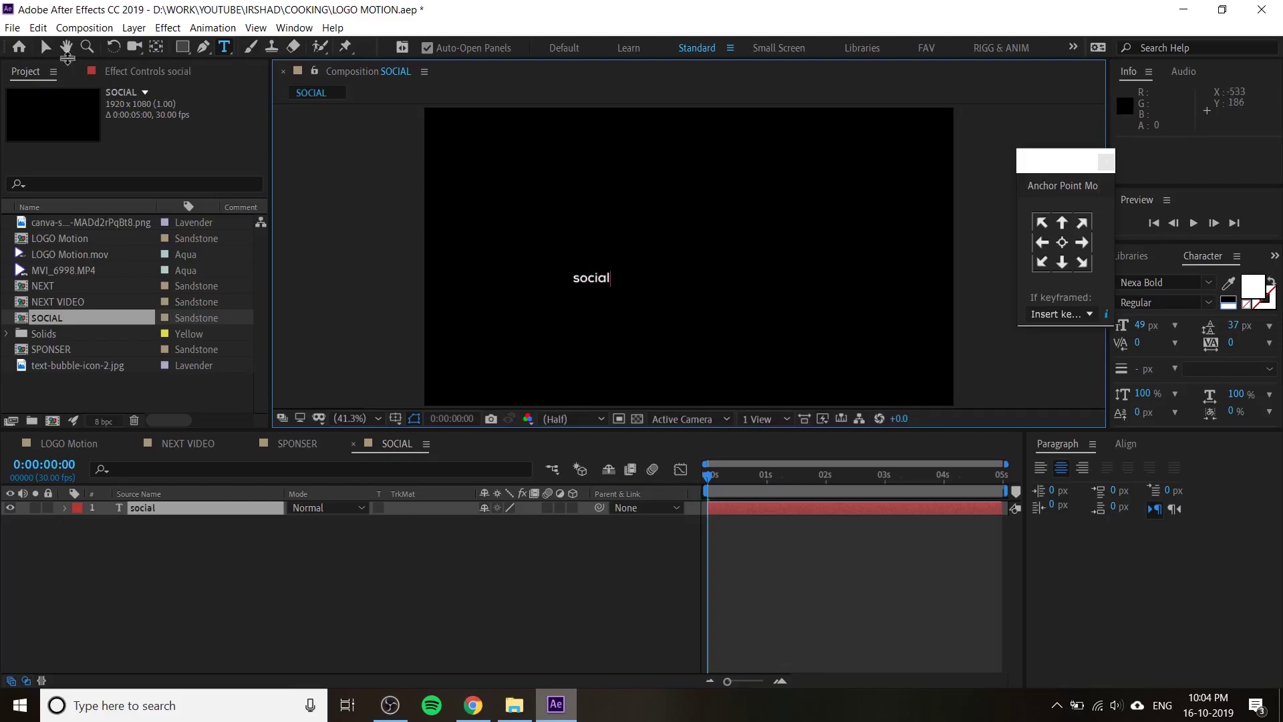
{"action": "left_click", "coordinate": [44, 48]}
- Set the social text to Nexa Heavy at 238 px
{"action": "left_click_drag", "start_coordinate": [1140, 326], "coordinate": [1252, 325]}
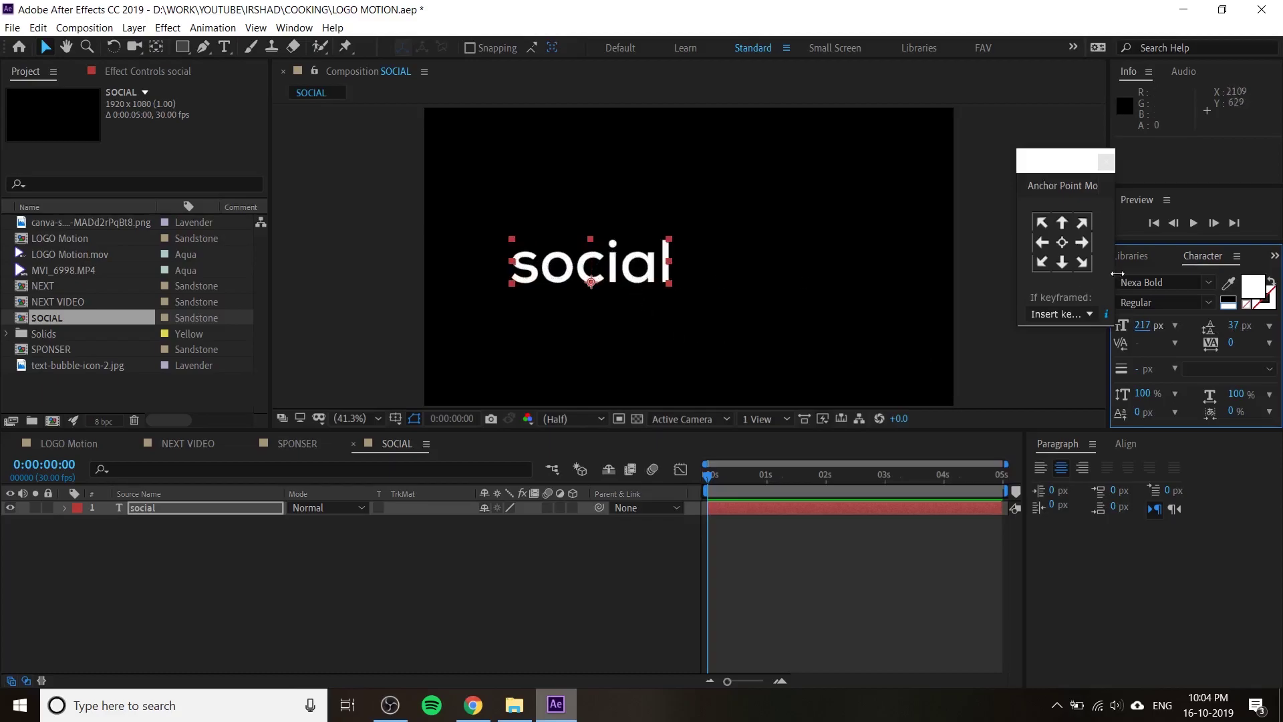
{"action": "left_click", "coordinate": [1206, 284]}
{"action": "scroll", "coordinate": [1028, 428], "scroll_direction": "up", "scroll_amount": 1}
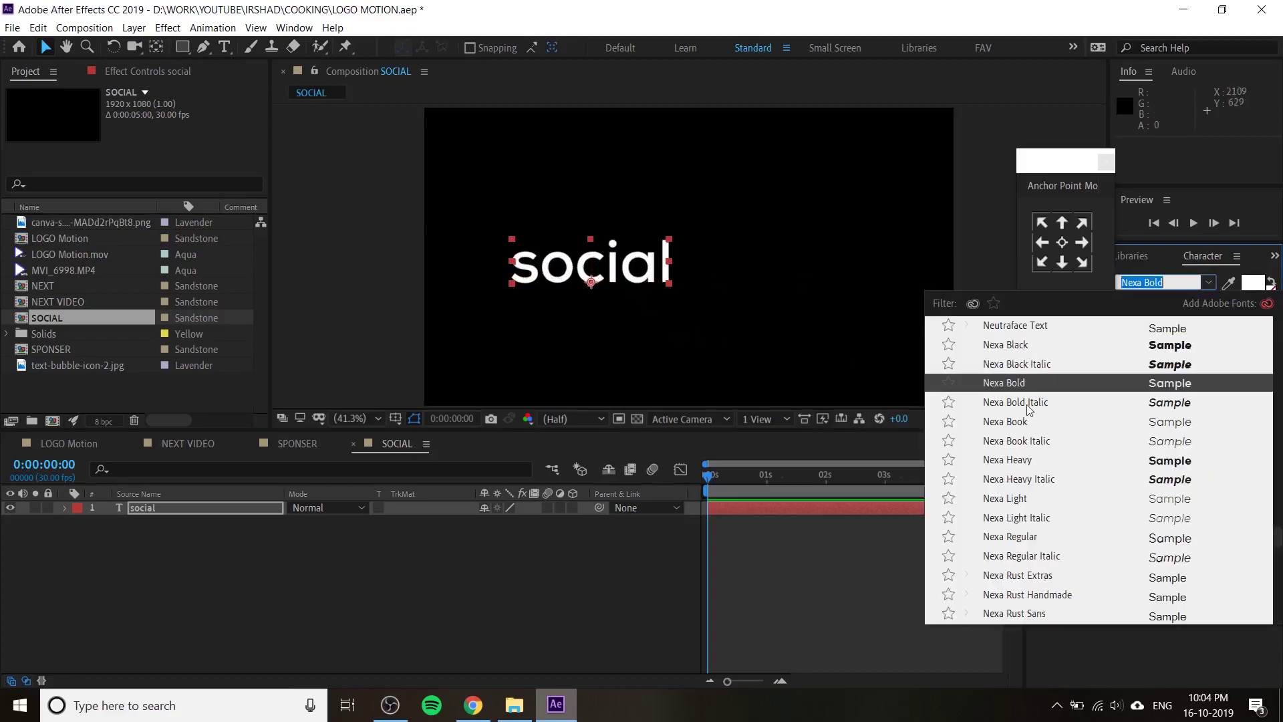
{"action": "scroll", "coordinate": [1029, 409], "scroll_direction": "up", "scroll_amount": 2}
{"action": "left_click", "coordinate": [1031, 455]}
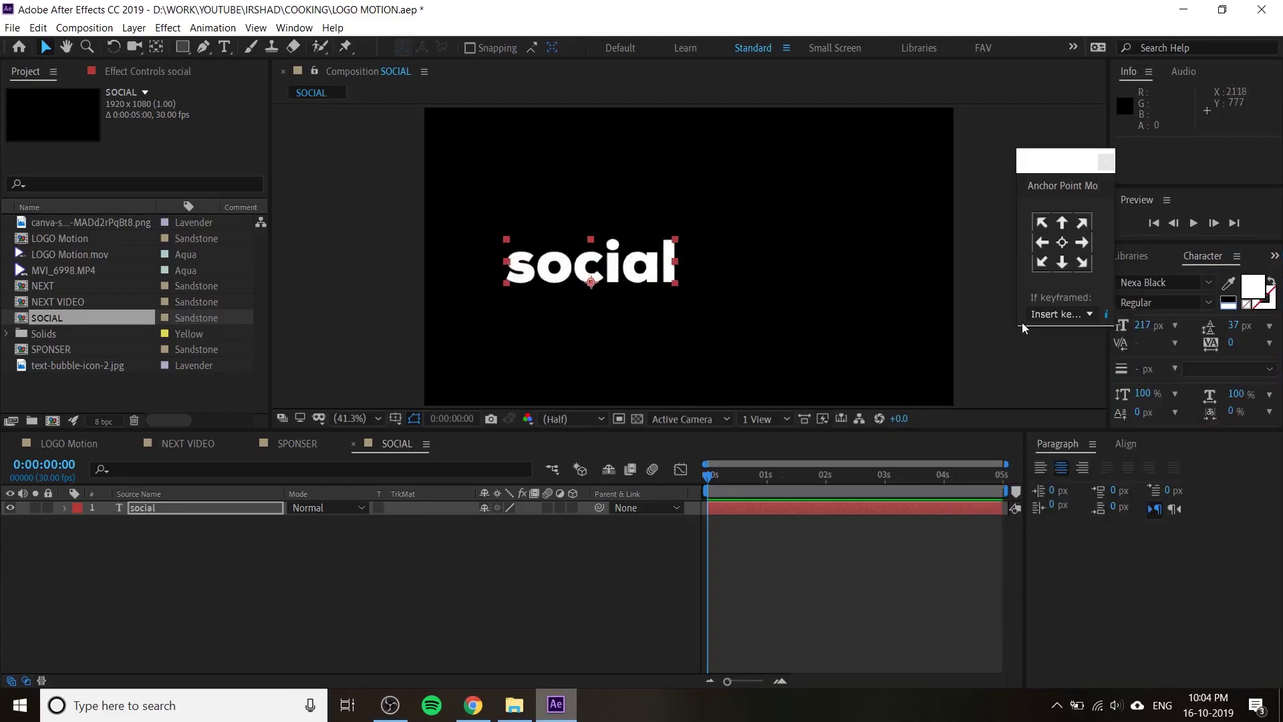
{"action": "left_click", "coordinate": [1208, 283]}
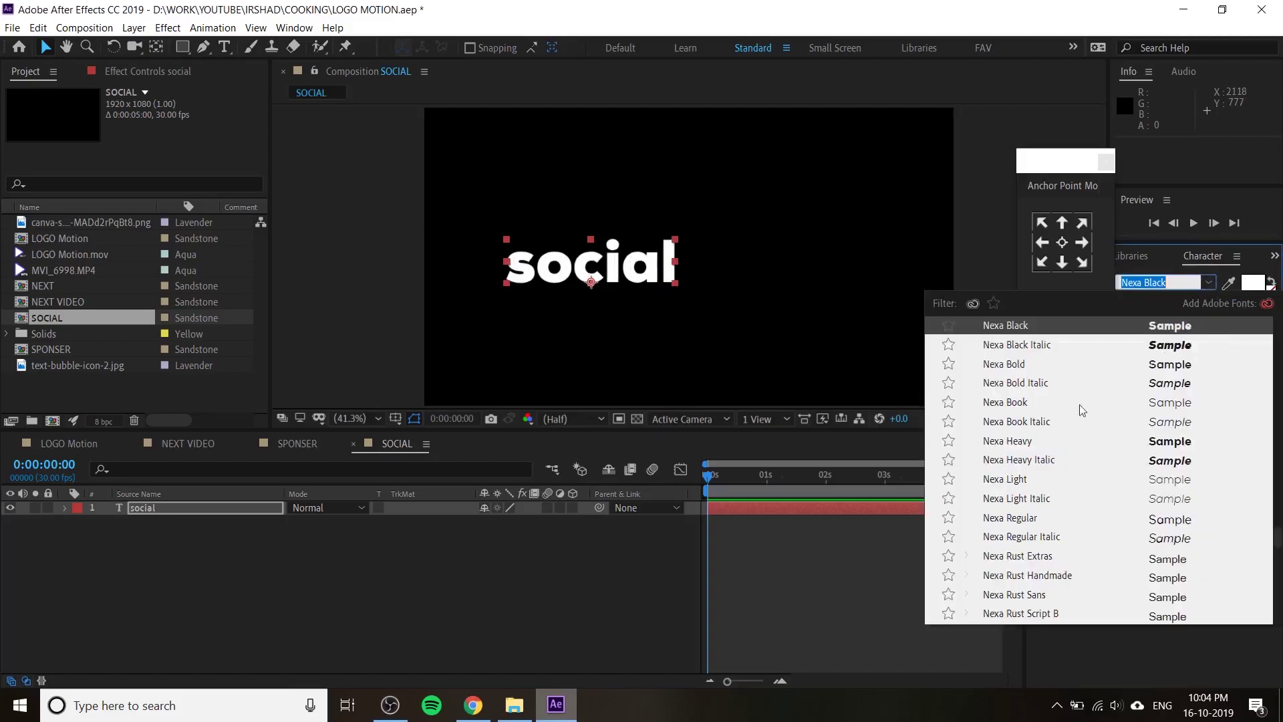
{"action": "scroll", "coordinate": [1022, 441], "scroll_direction": "up", "scroll_amount": 1}
{"action": "scroll", "coordinate": [1032, 446], "scroll_direction": "down", "scroll_amount": 2}
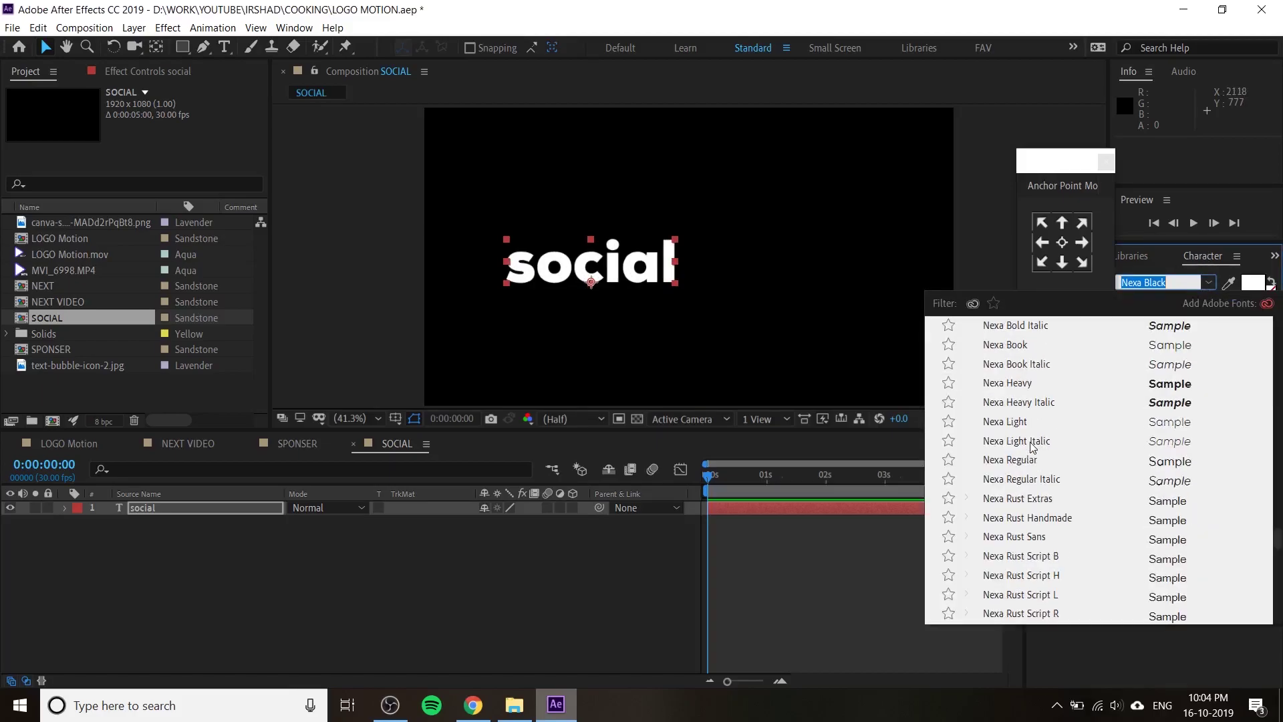
{"action": "left_click", "coordinate": [1028, 383]}
{"action": "left_click_drag", "start_coordinate": [1144, 325], "coordinate": [1158, 326]}
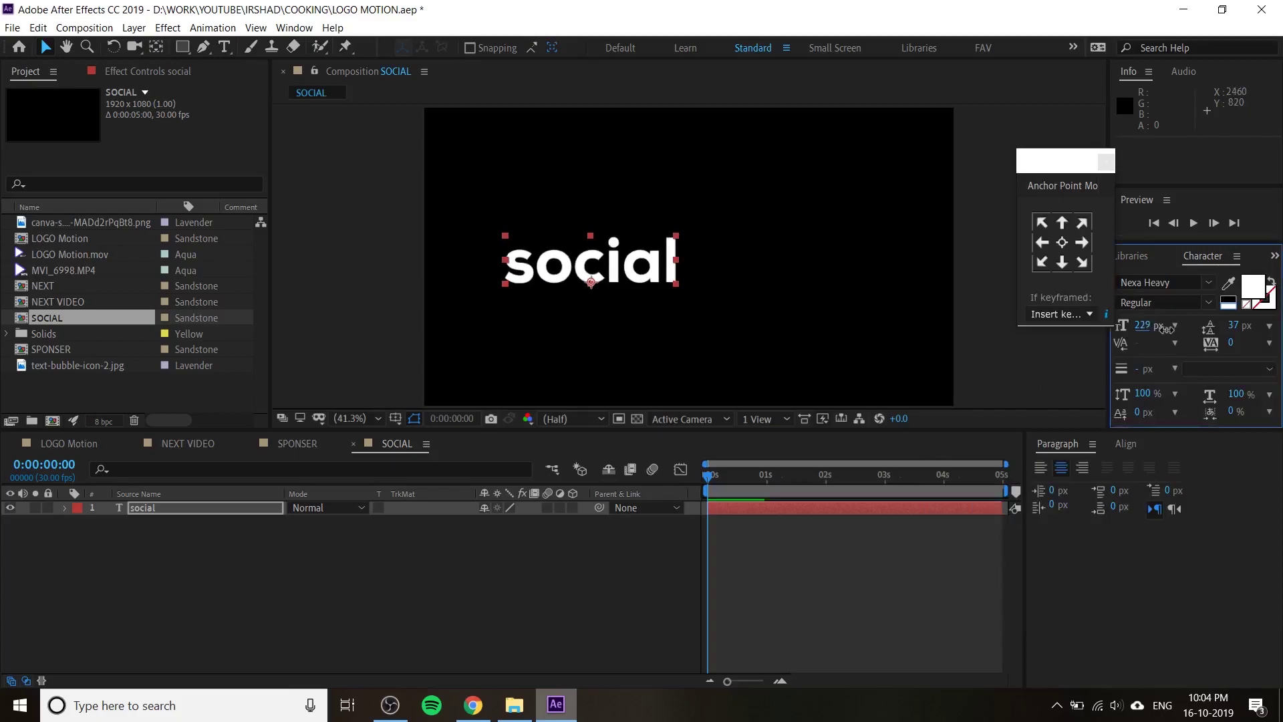
- Centre the social text horizontally and vertically in the composition
{"action": "left_click", "coordinate": [1126, 444]}
{"action": "left_click", "coordinate": [1070, 486]}
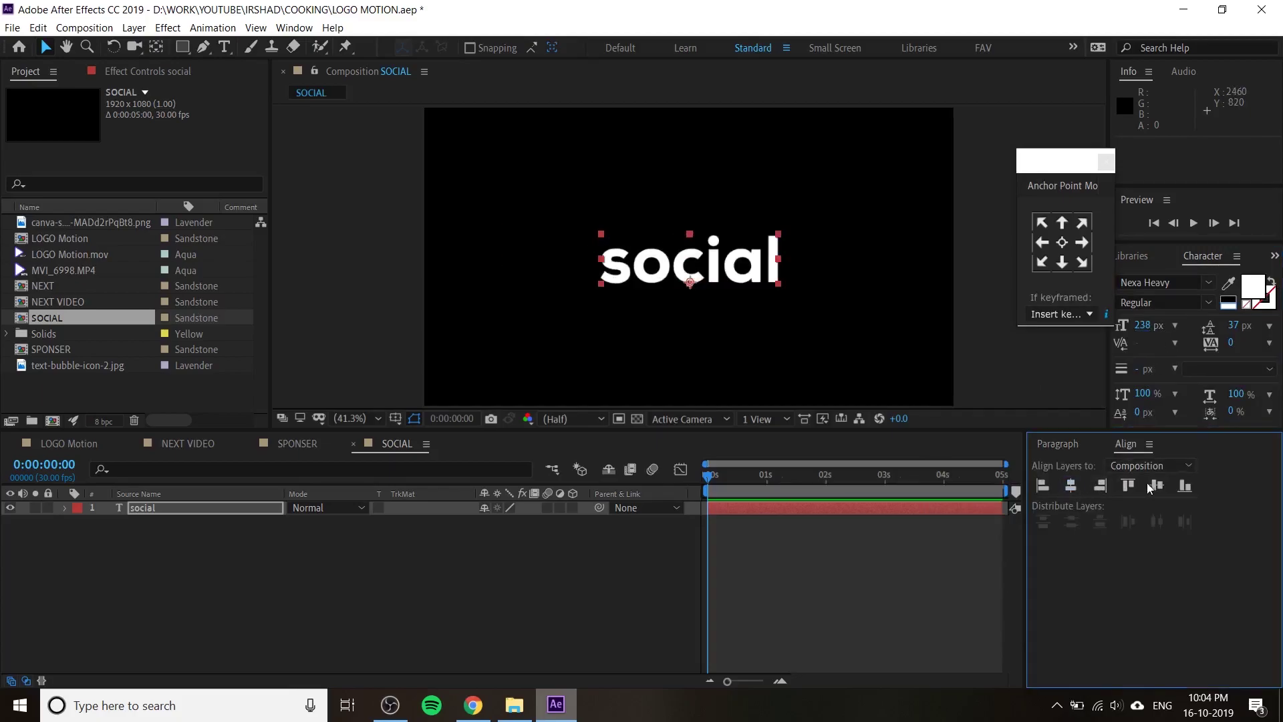
{"action": "left_click", "coordinate": [1155, 488]}
{"action": "left_click", "coordinate": [541, 598]}
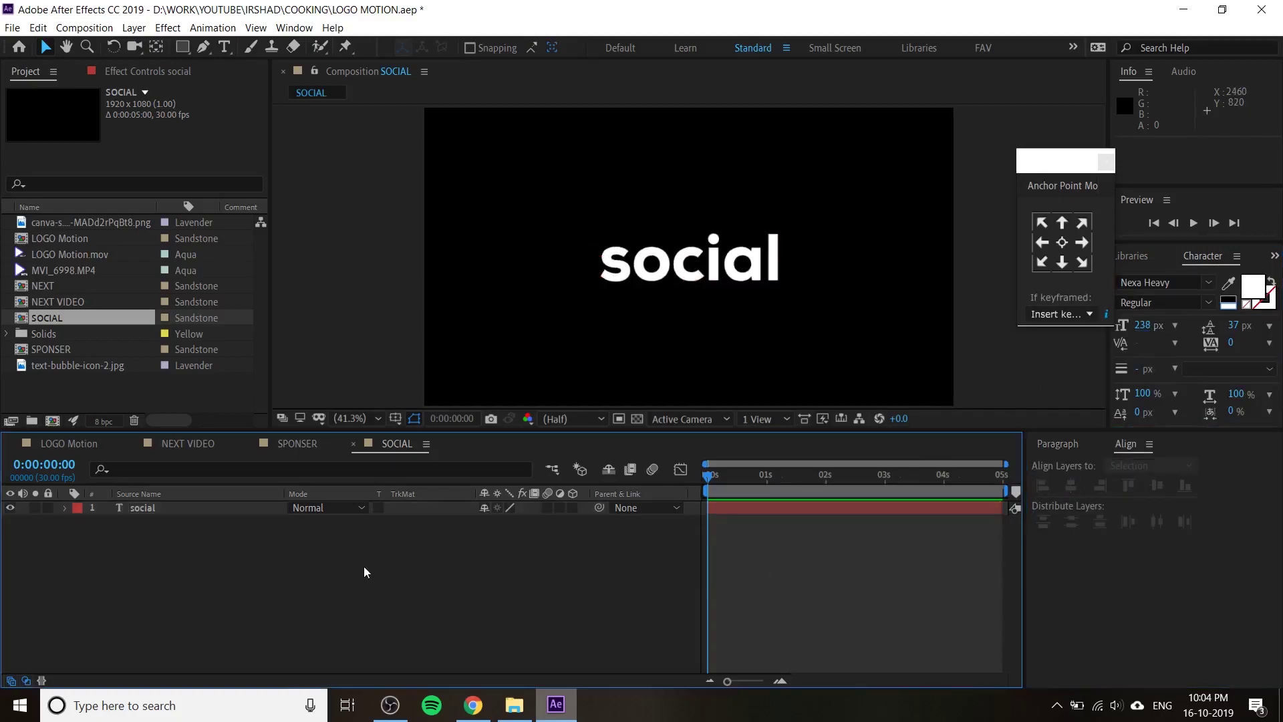
- Start a new solid named BG and copy the orange code #F58B54 from Color Hunt
{"action": "left_click", "coordinate": [133, 28]}
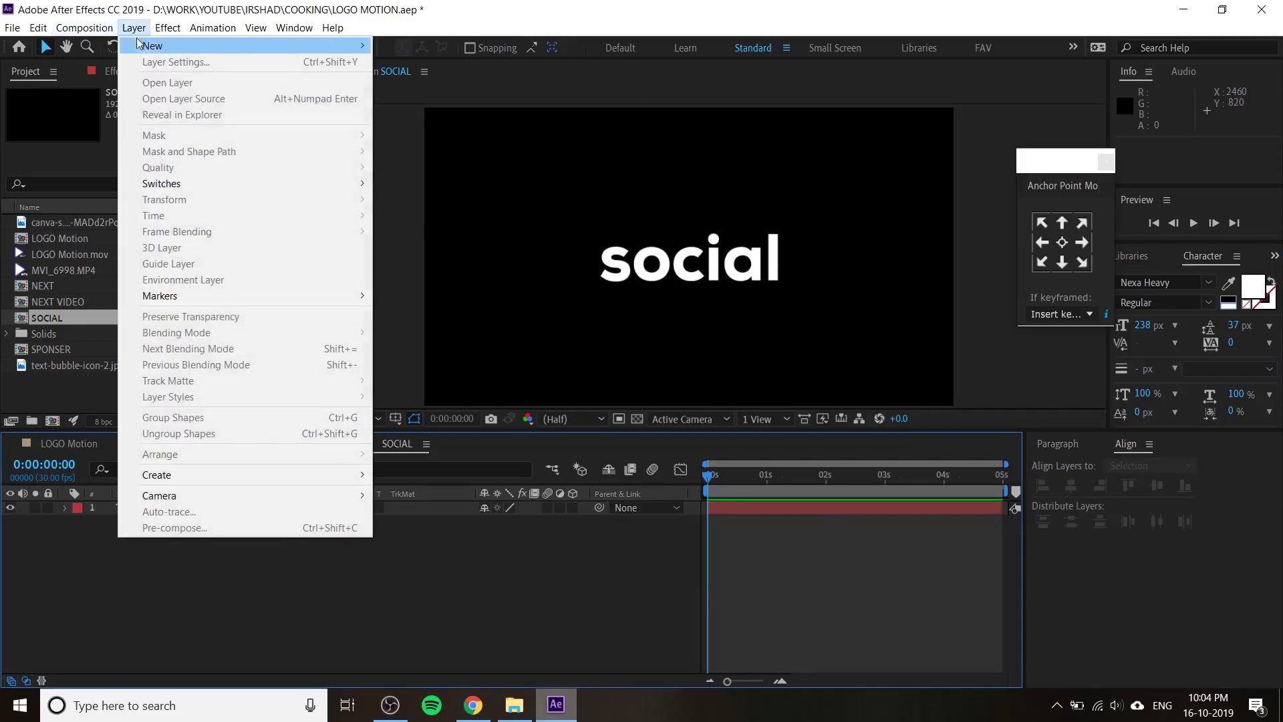
{"action": "mouse_move", "coordinate": [155, 46]}
{"action": "left_click", "coordinate": [423, 60]}
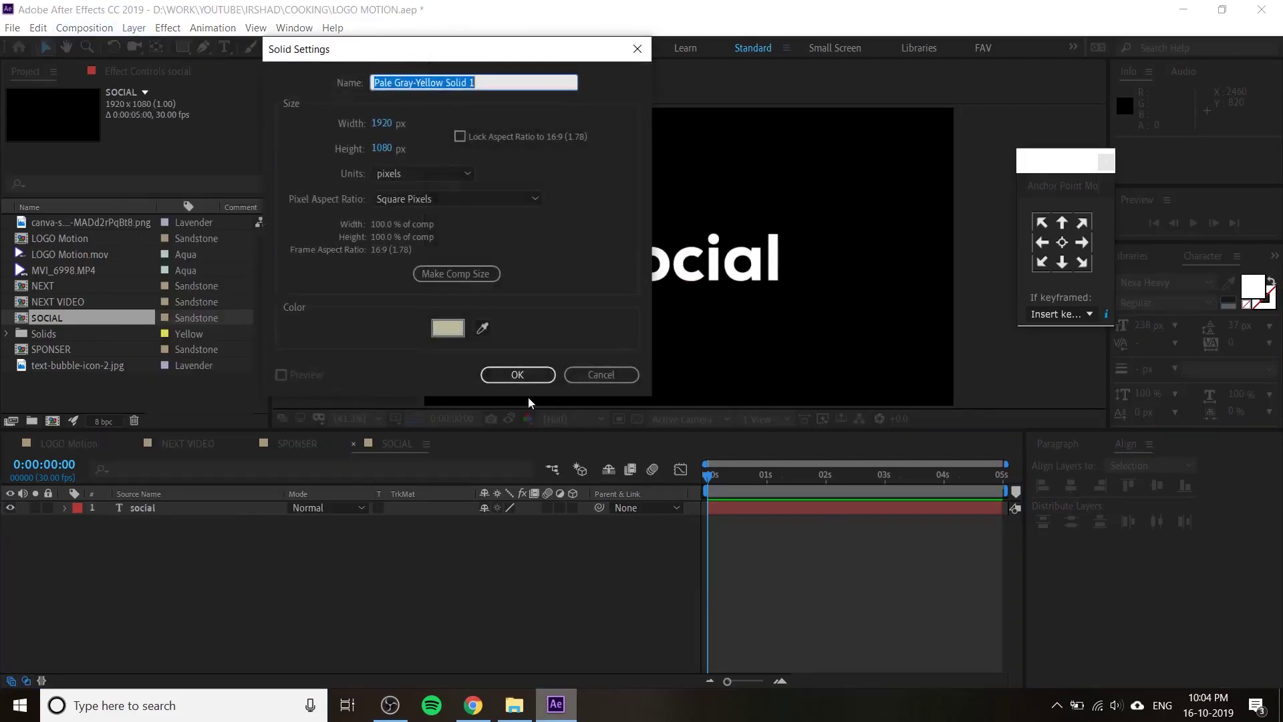
{"action": "type", "text": "BG"}
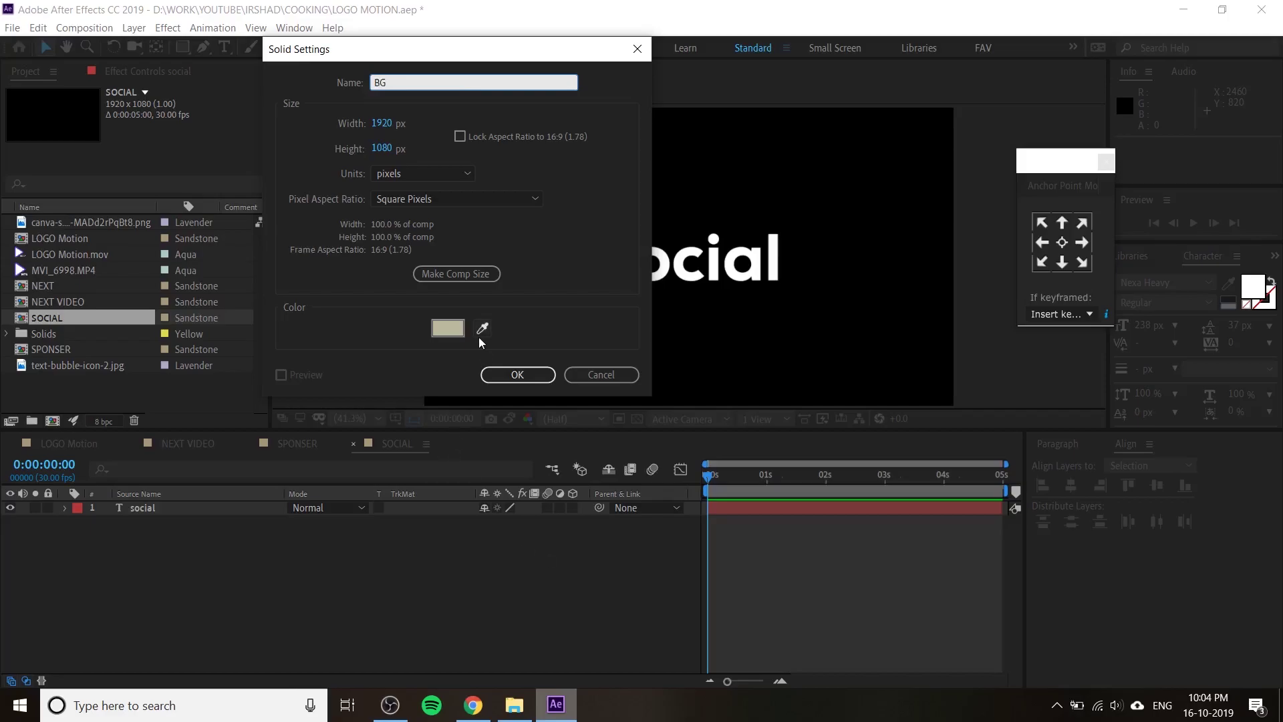
{"action": "left_click", "coordinate": [473, 704]}
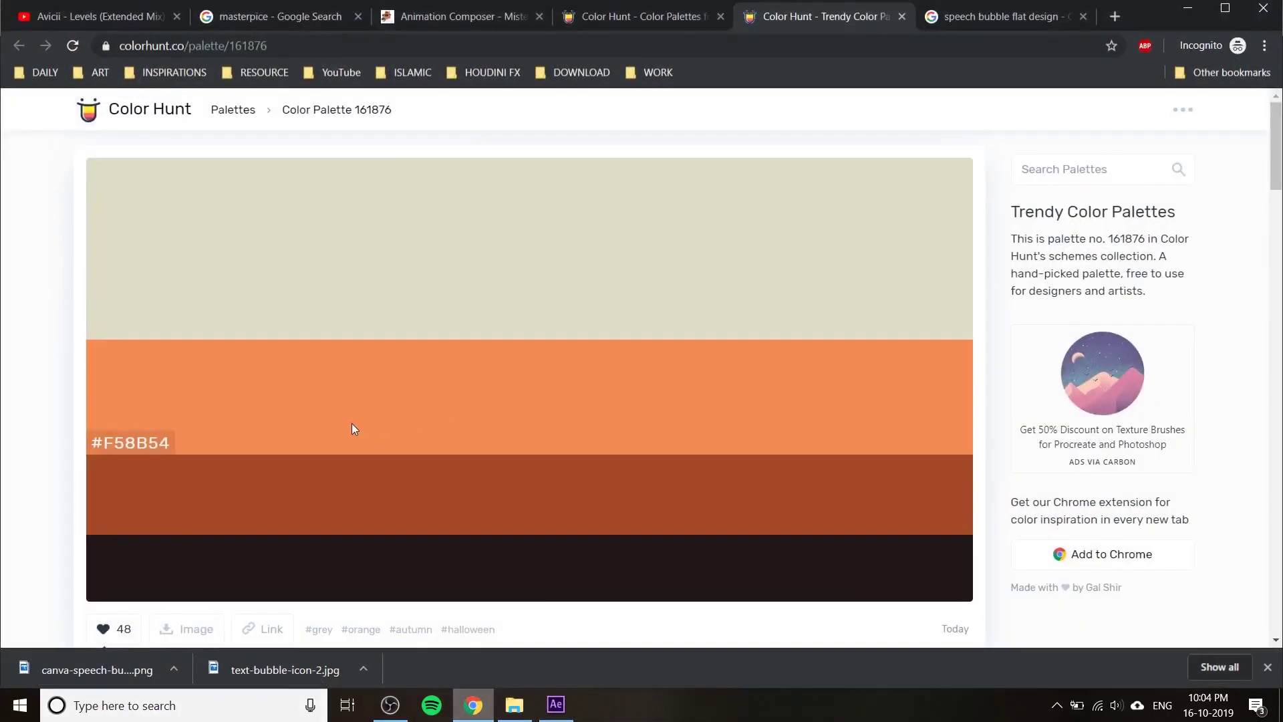
{"action": "left_click", "coordinate": [109, 445]}
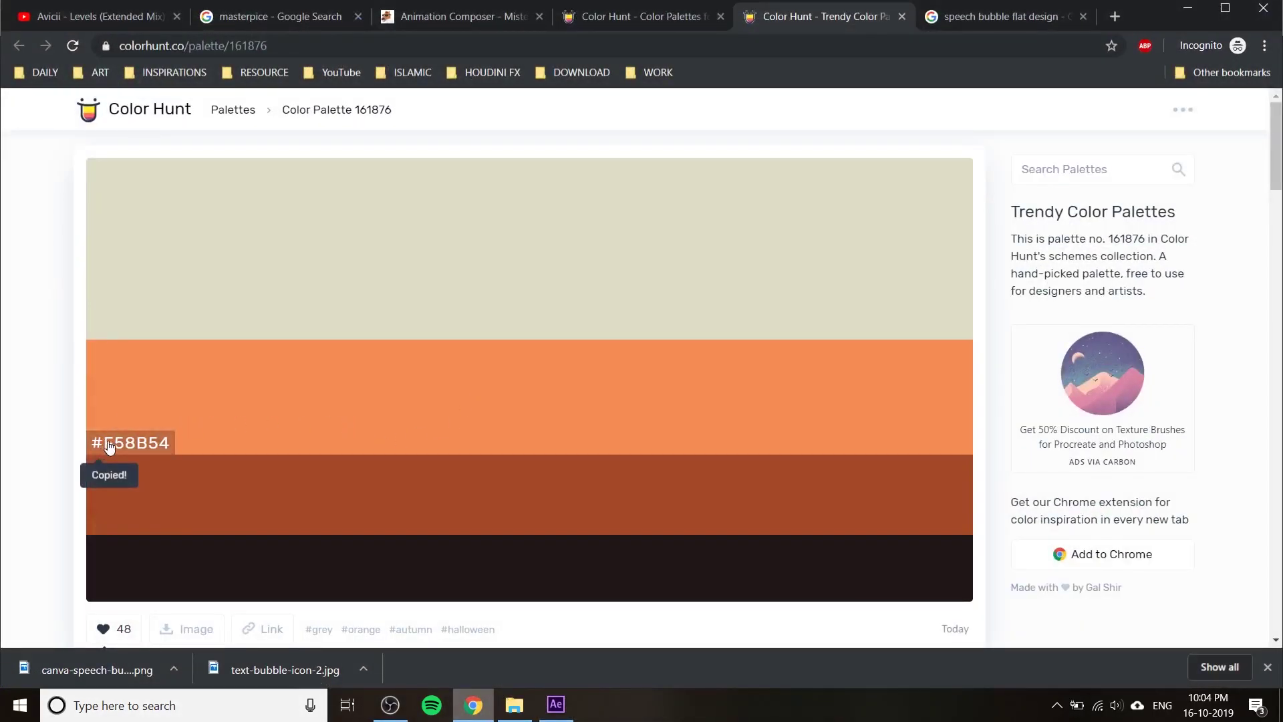
{"action": "left_click", "coordinate": [556, 704]}
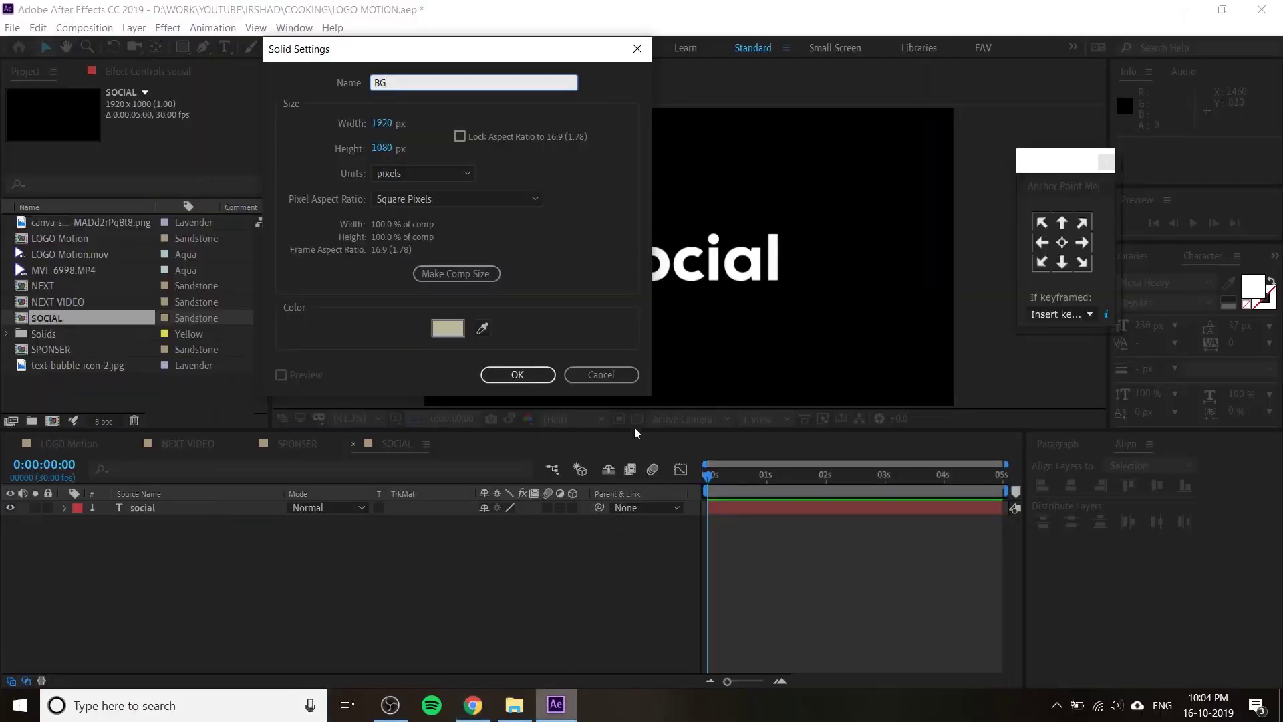
- Give the BG solid the orange colour #F58B54
{"action": "left_click", "coordinate": [453, 331]}
{"action": "key", "text": "ctrl+v"}
{"action": "key", "text": "Return"}
{"action": "key", "text": "Return"}
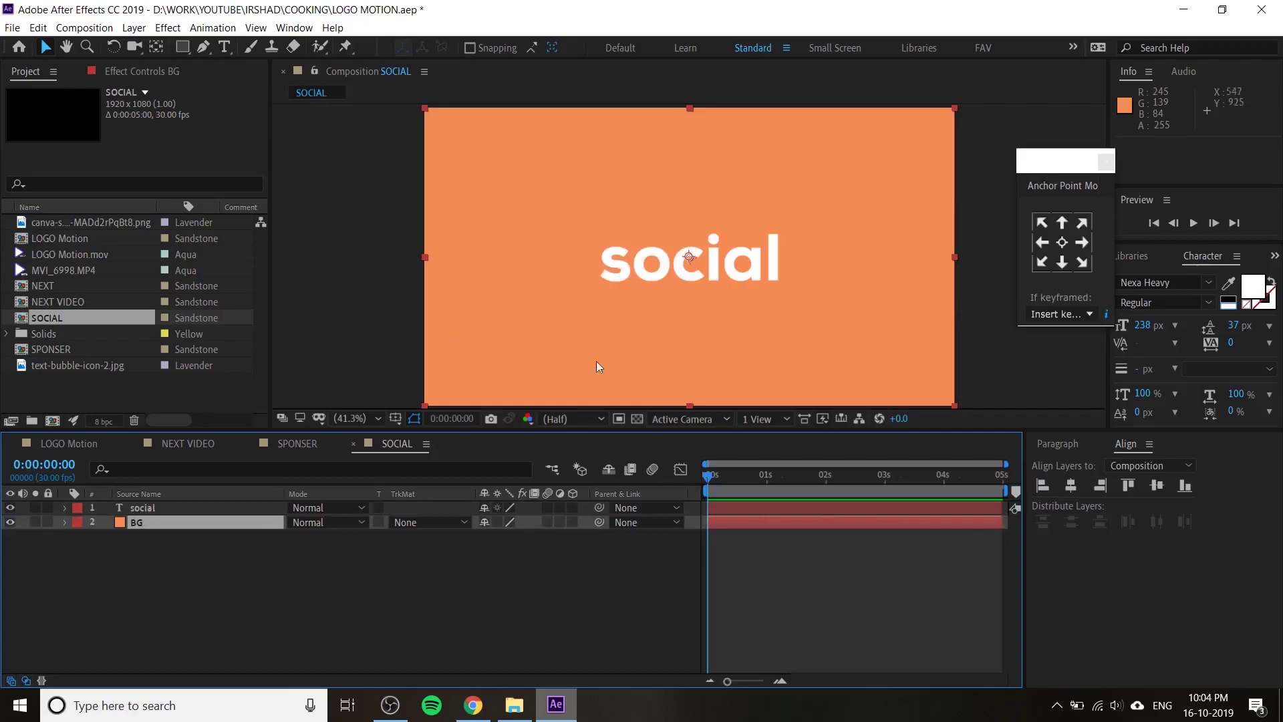
- Copy the dark orange code #A34A28 from the Color Hunt palette
{"action": "left_click", "coordinate": [580, 595]}
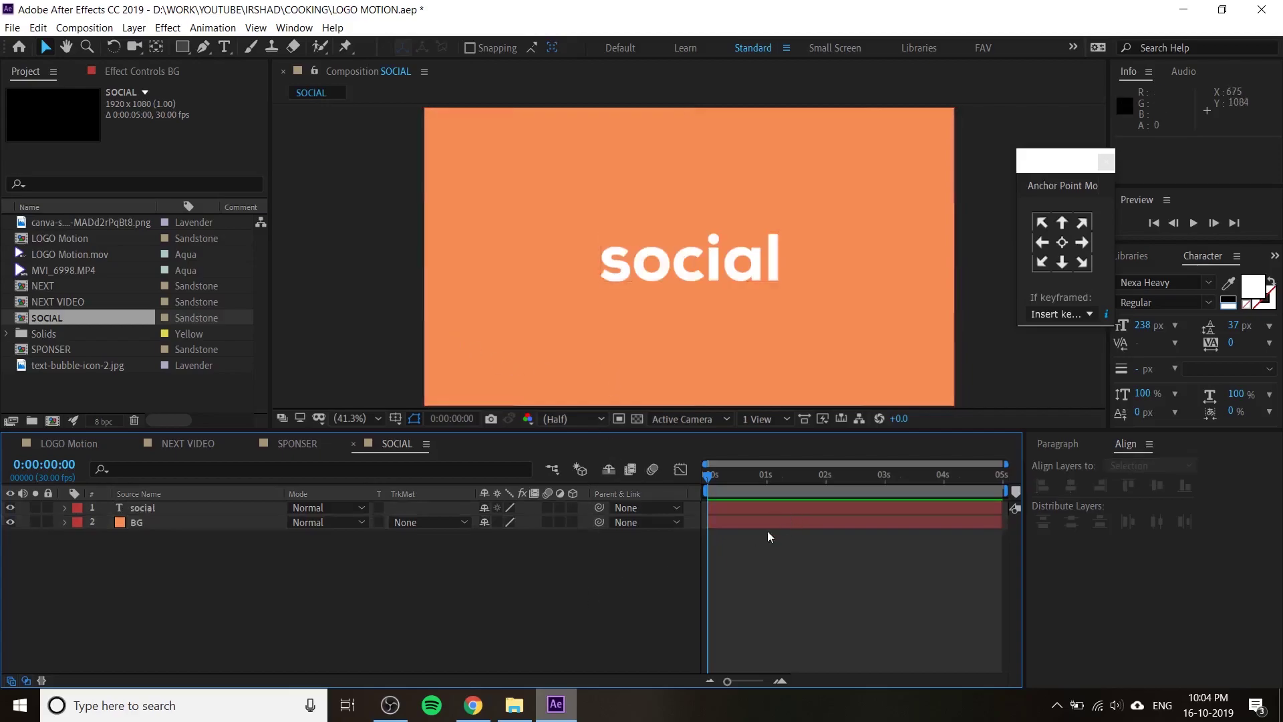
{"action": "left_click", "coordinate": [716, 256]}
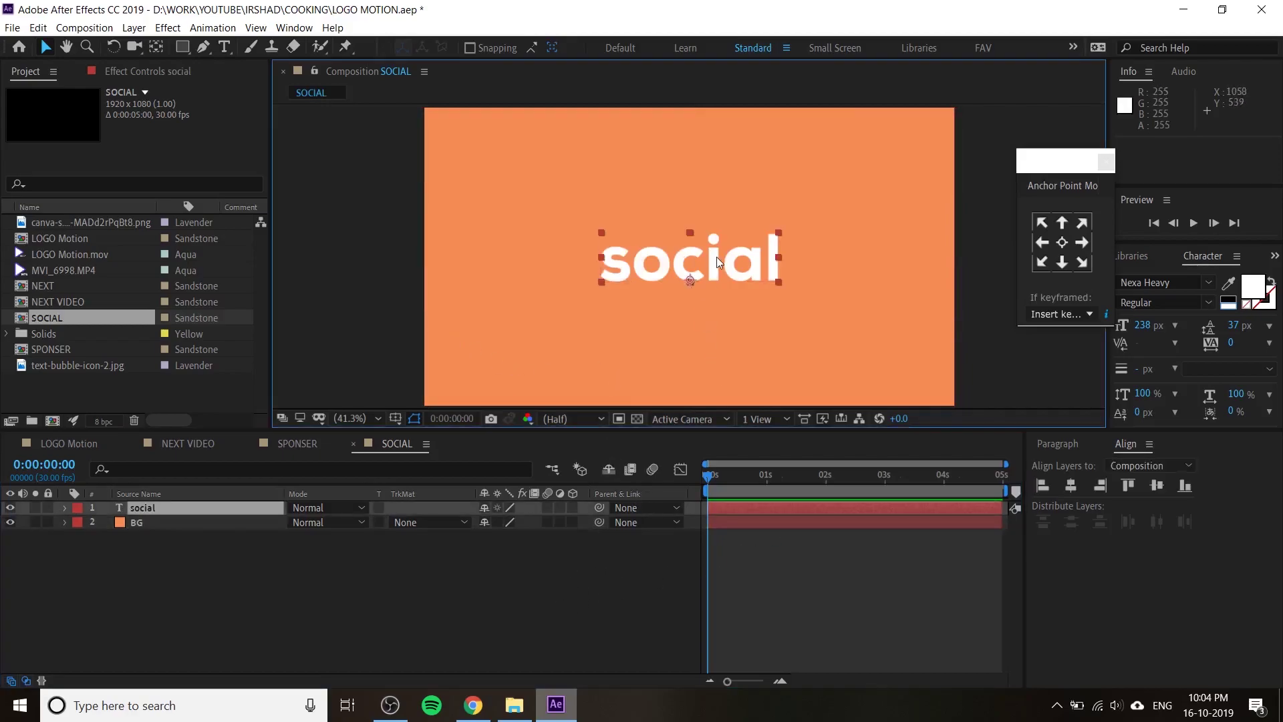
{"action": "left_click", "coordinate": [474, 705]}
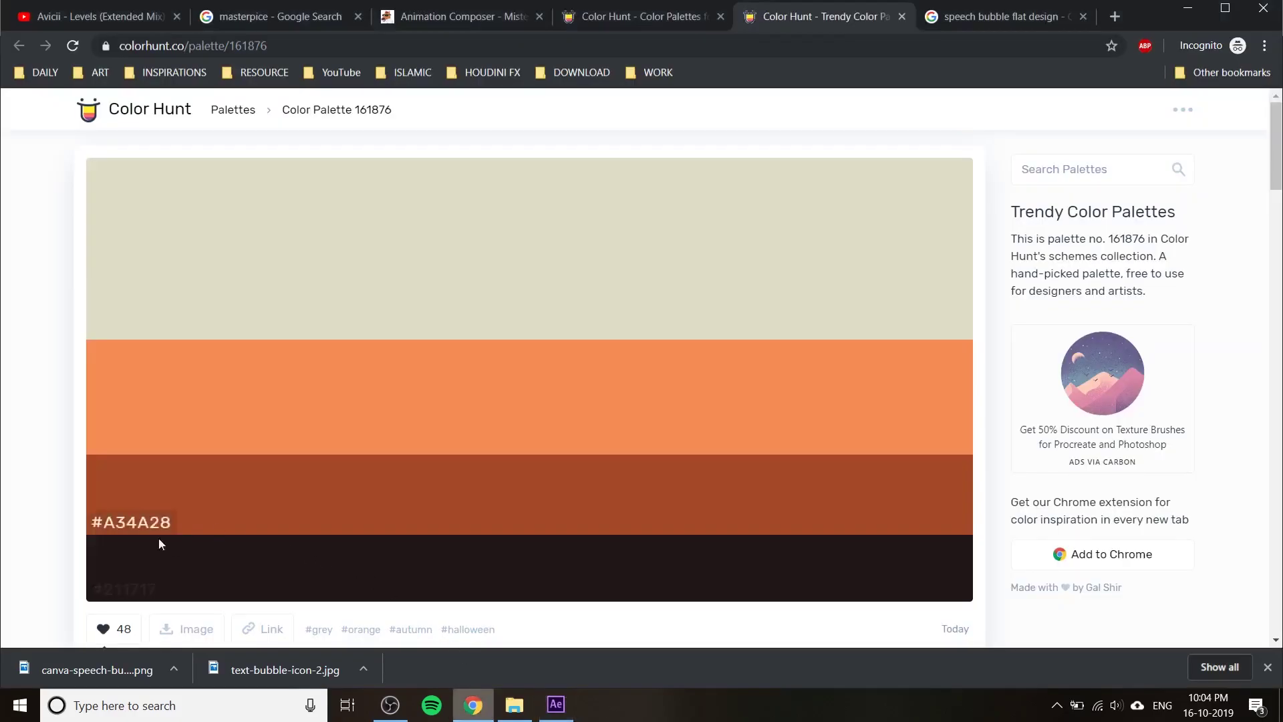
{"action": "left_click", "coordinate": [128, 506]}
- Recolour the BG solid to dark orange #A34A28 through its Solid Settings
{"action": "key", "text": "alt+Tab"}
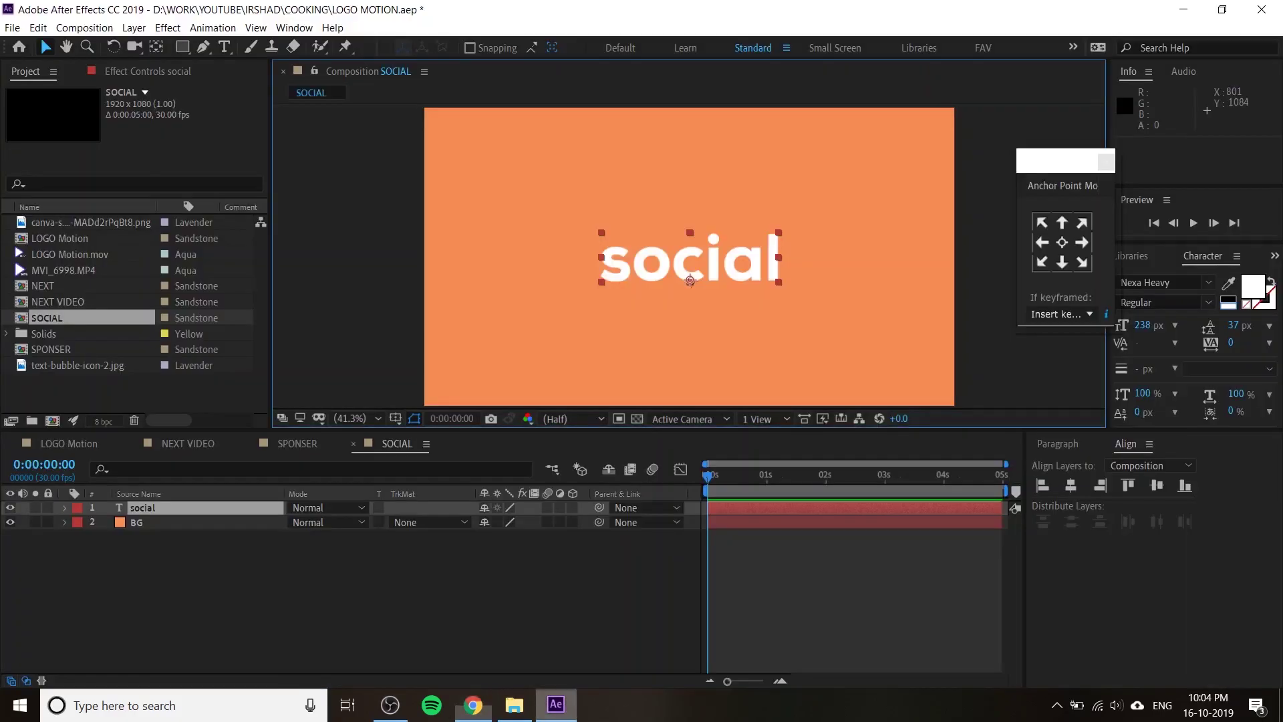
{"action": "left_click", "coordinate": [158, 522]}
{"action": "left_click", "coordinate": [133, 29]}
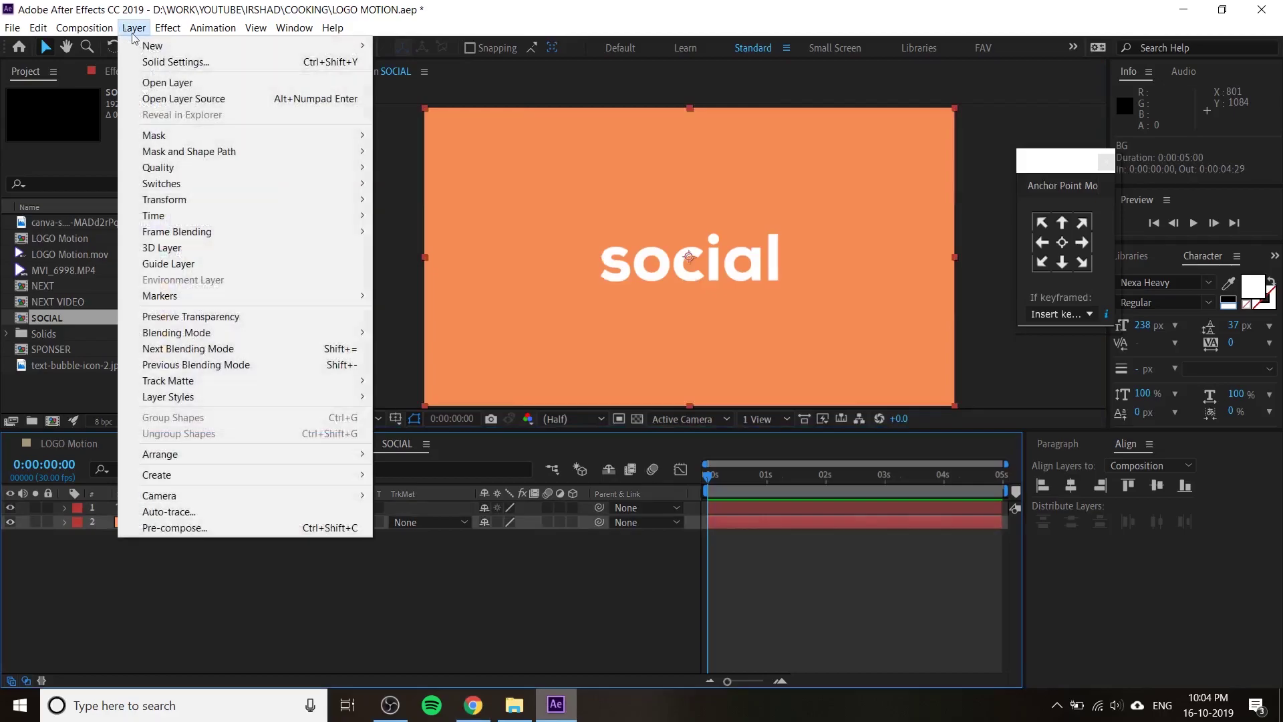
{"action": "left_click", "coordinate": [169, 58]}
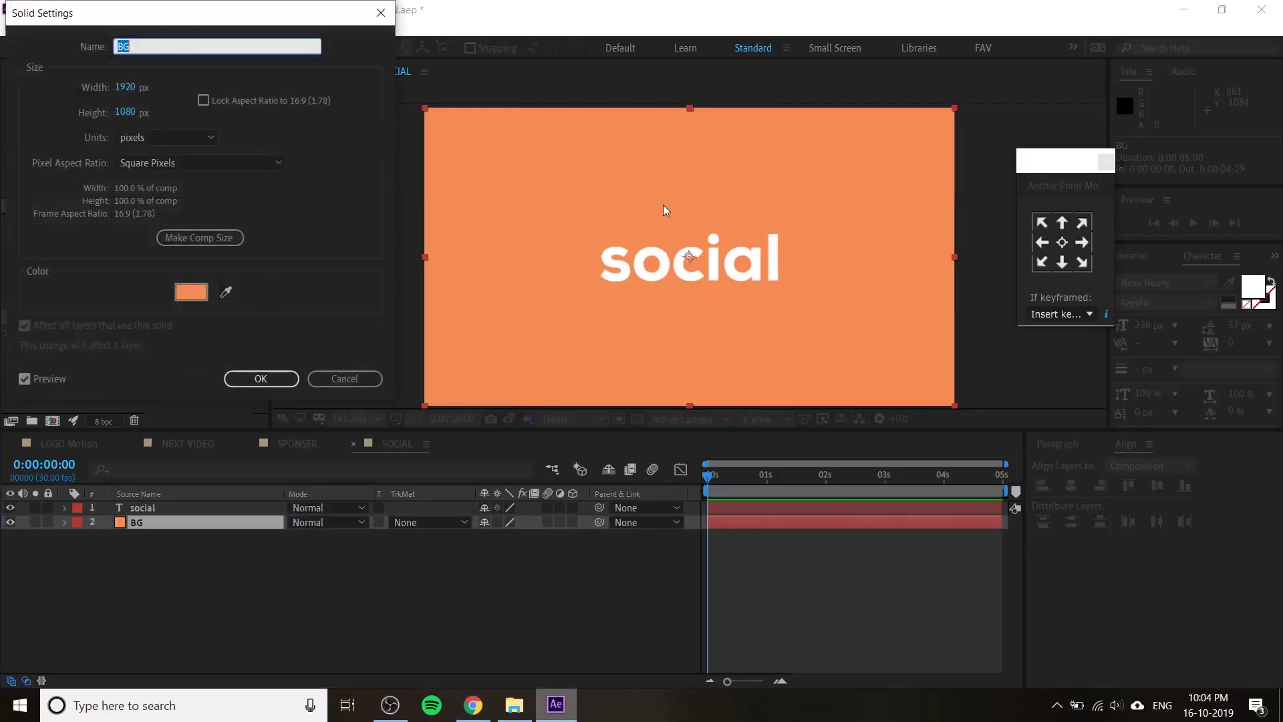
{"action": "left_click", "coordinate": [187, 295]}
{"action": "key", "text": "ctrl+v"}
{"action": "key", "text": "Return"}
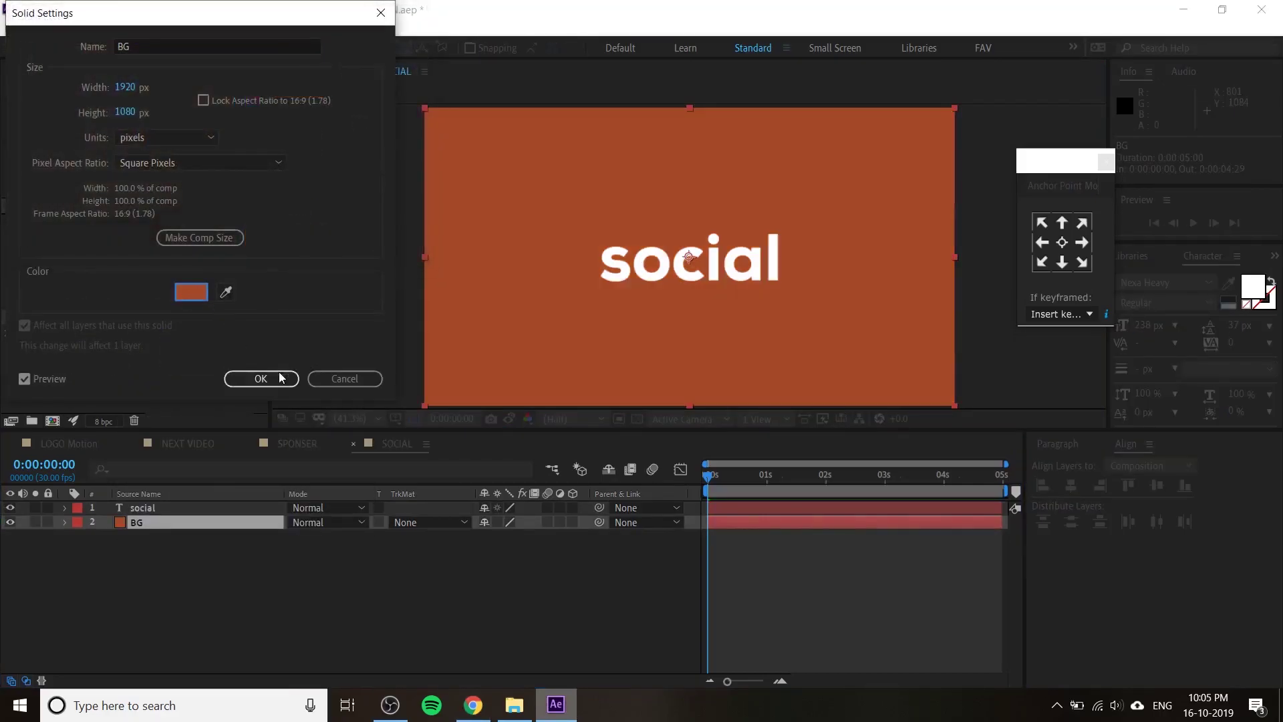
{"action": "left_click", "coordinate": [278, 374]}
{"action": "left_click", "coordinate": [352, 609]}
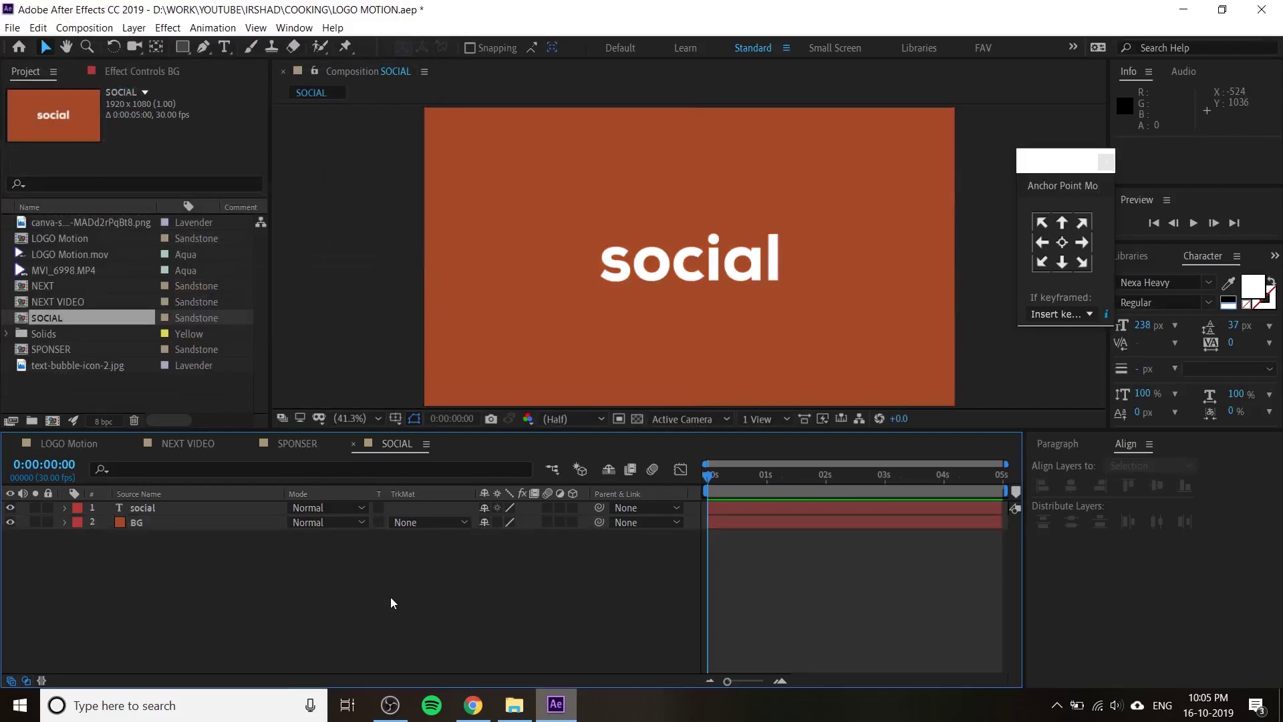
{"action": "key", "text": "ctrl+s"}
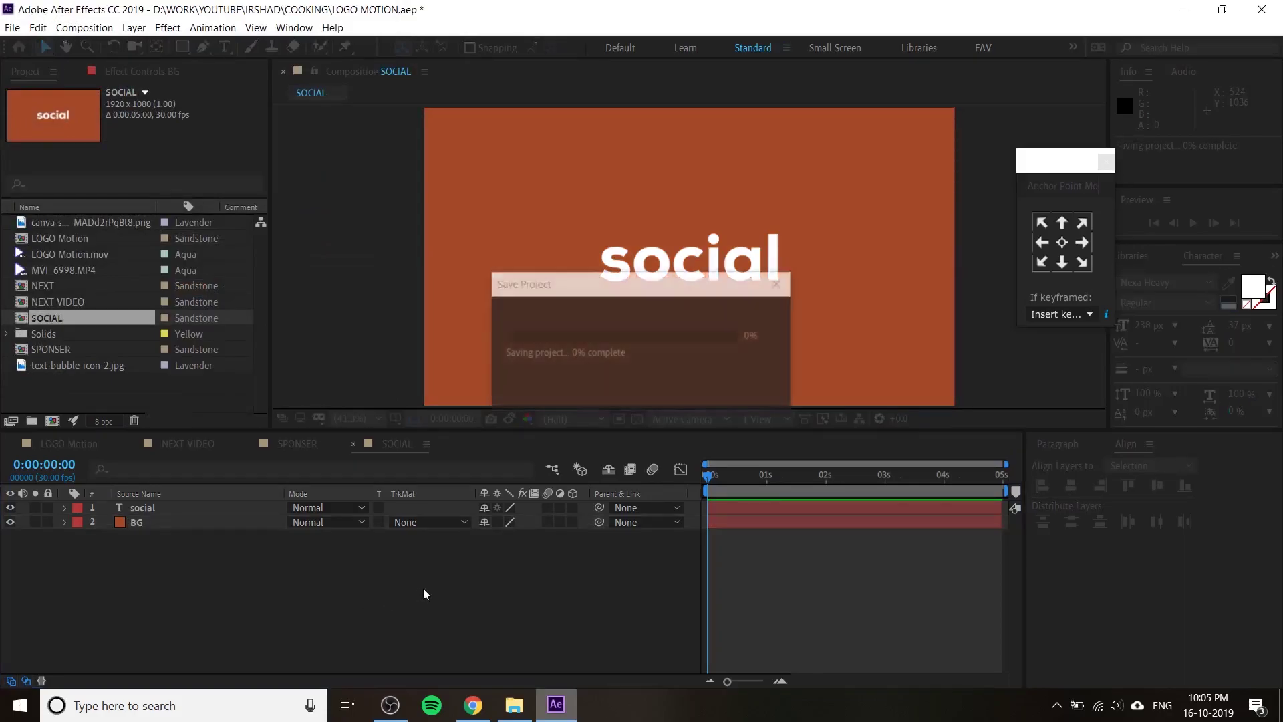
{"action": "left_click", "coordinate": [699, 256]}
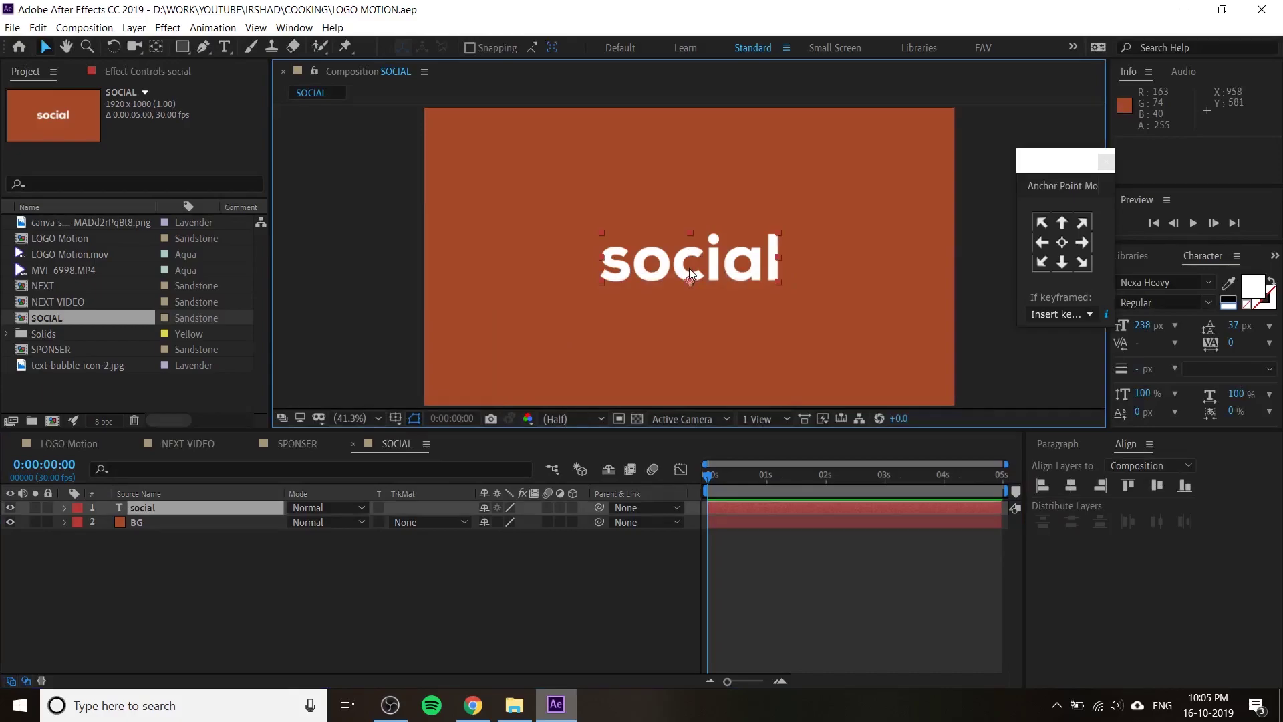
{"action": "left_click", "coordinate": [261, 555]}
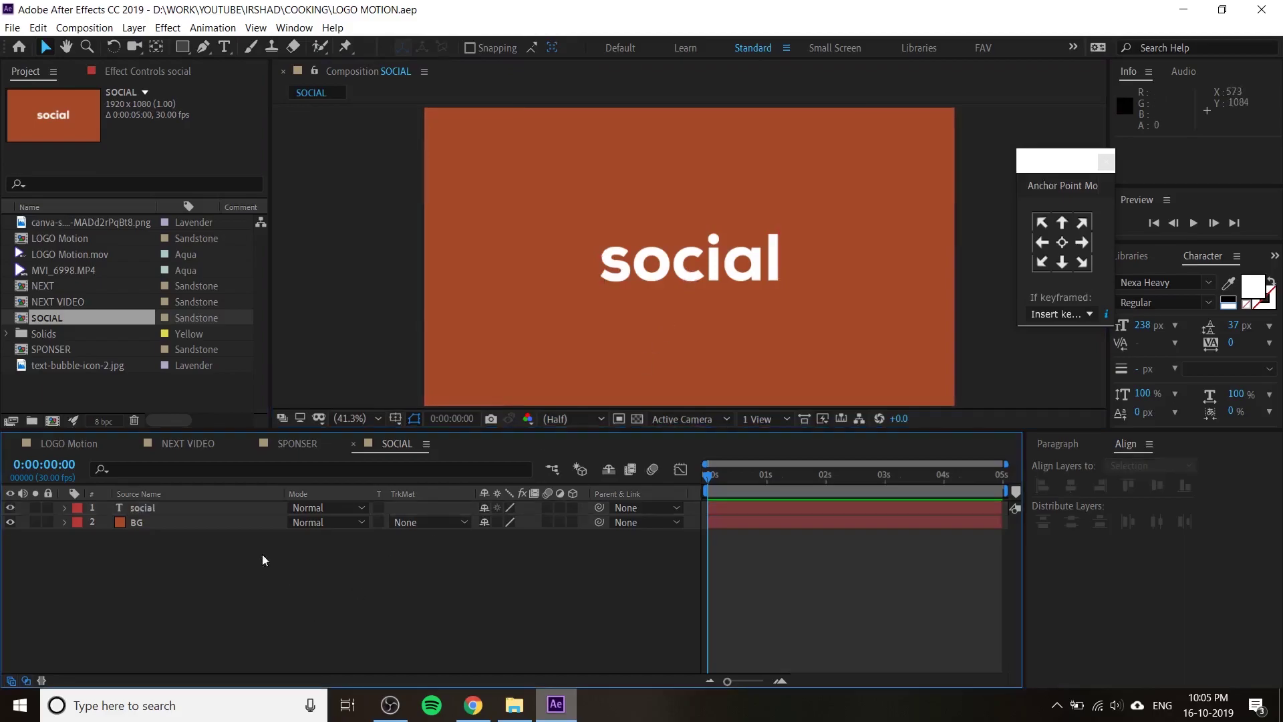
{"action": "left_click_drag", "start_coordinate": [66, 225], "coordinate": [162, 507]}
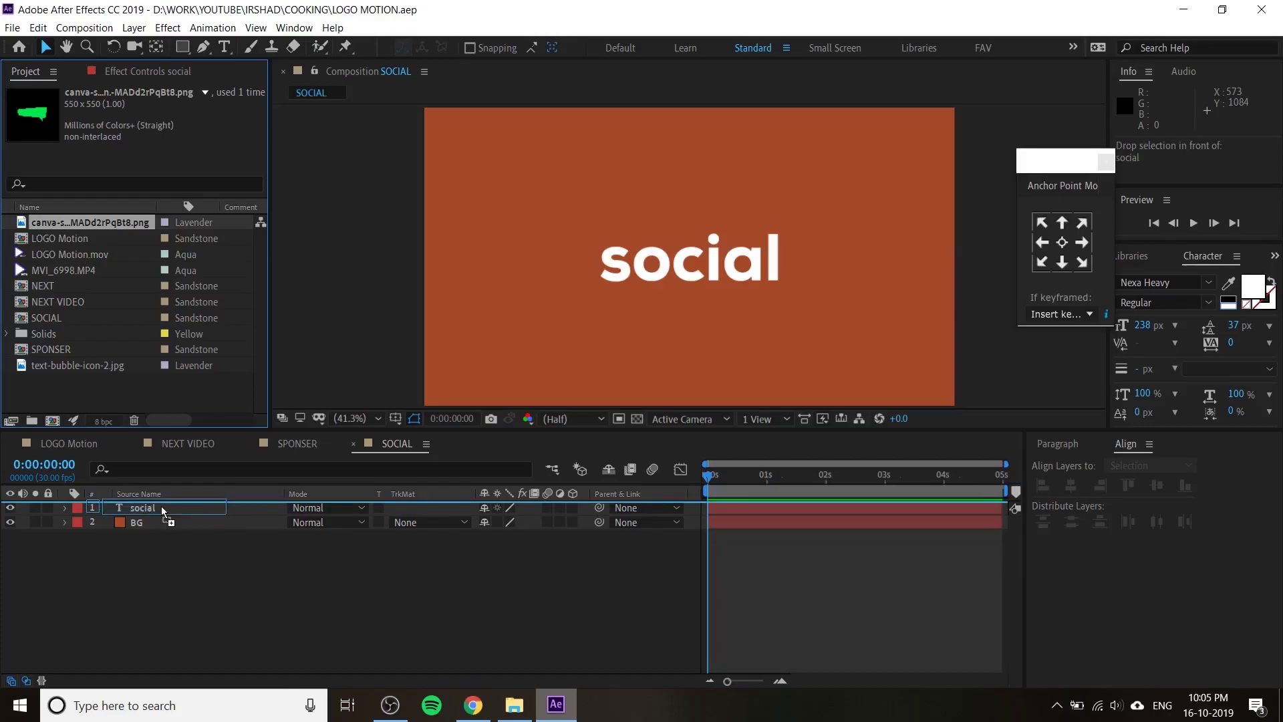
- Drop the speech-bubble image into the comp, shrink it and place it above social
{"action": "mouse_move", "coordinate": [161, 506]}
{"action": "left_mouse_down"}
{"action": "mouse_move", "coordinate": [137, 259]}
{"action": "mouse_move", "coordinate": [667, 198]}
{"action": "left_mouse_up"}
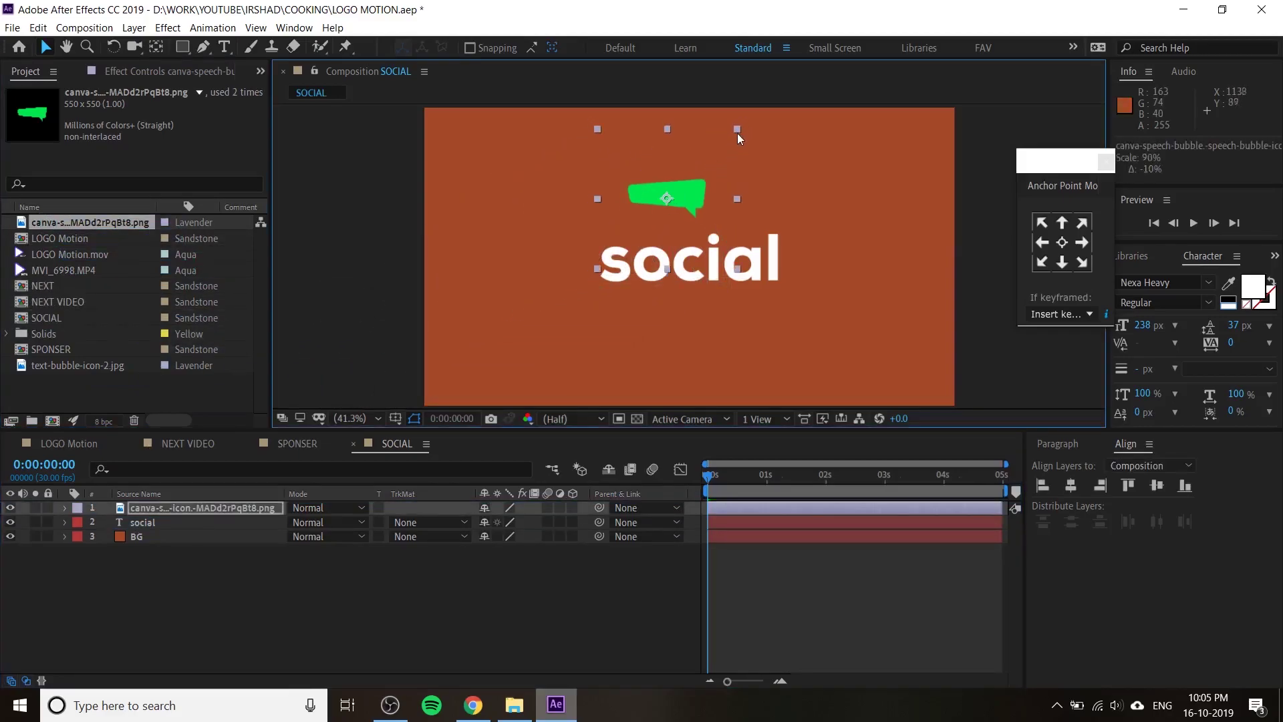
{"action": "left_click_drag", "start_coordinate": [743, 125], "coordinate": [714, 152]}
{"action": "left_click_drag", "start_coordinate": [677, 198], "coordinate": [663, 229]}
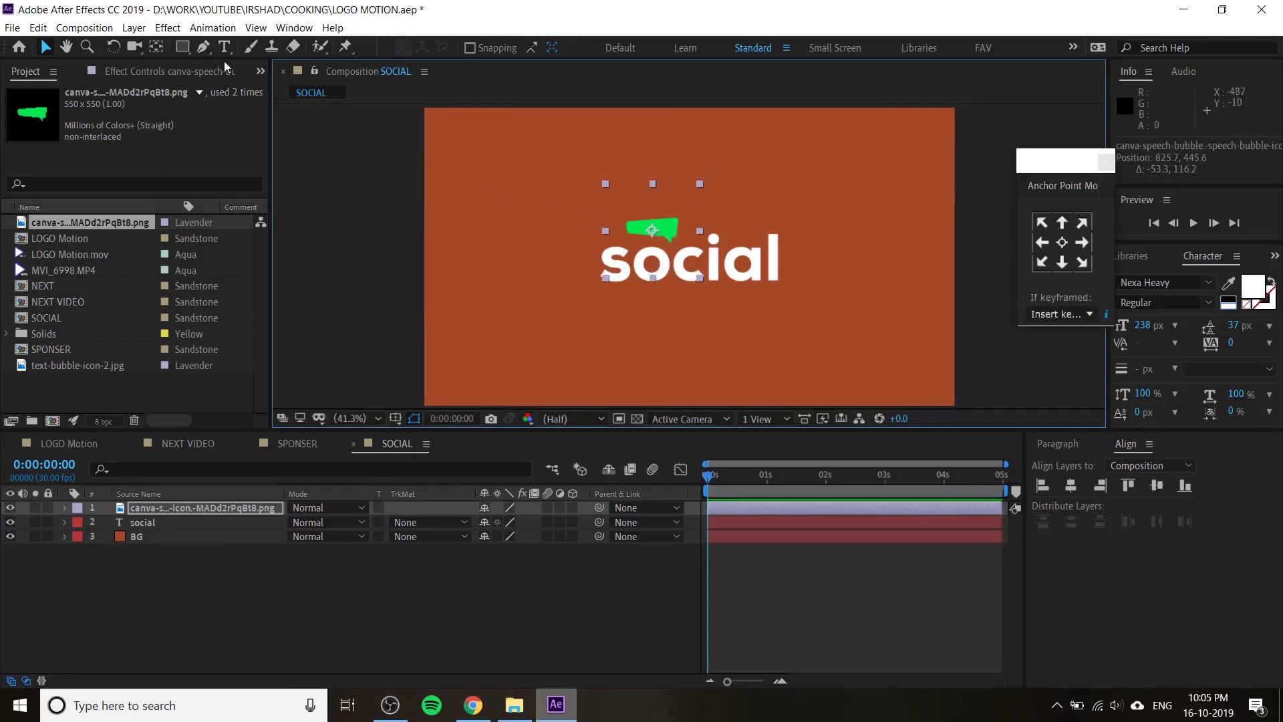
- Apply a Fill effect to the speech bubble with colour #F58B54
{"action": "left_click", "coordinate": [168, 27]}
{"action": "mouse_move", "coordinate": [214, 264]}
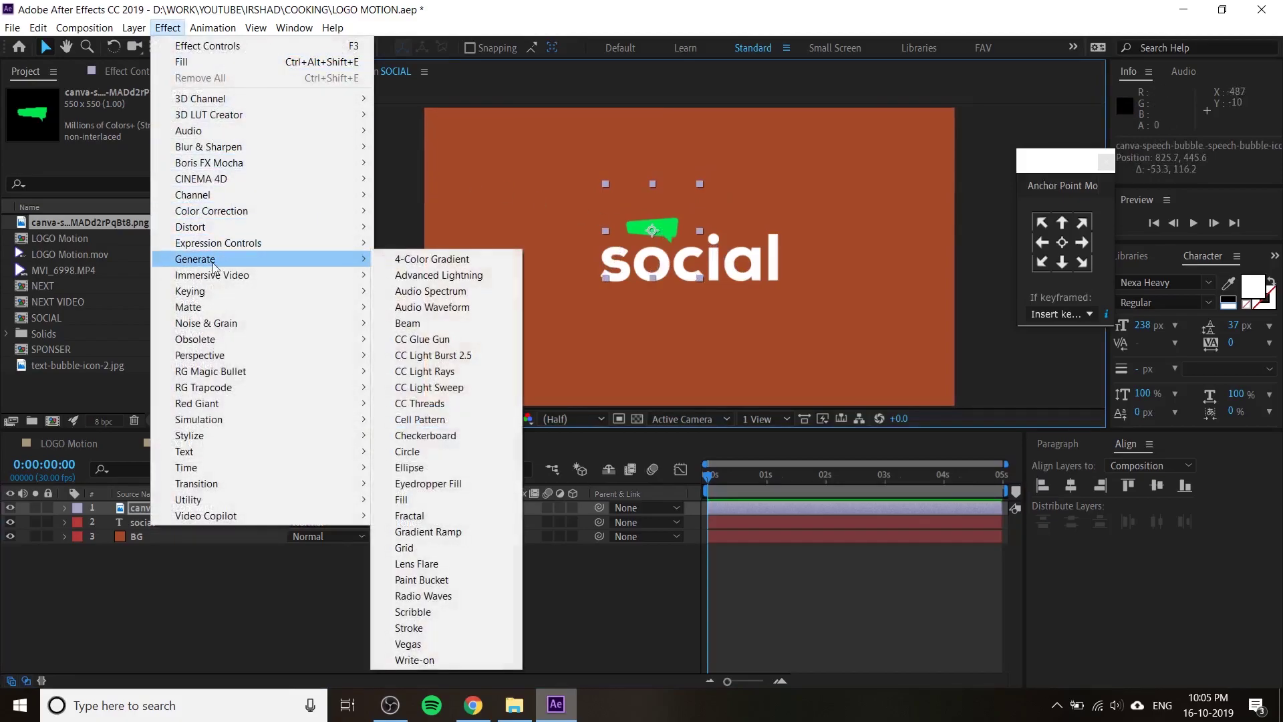
{"action": "left_click", "coordinate": [413, 500]}
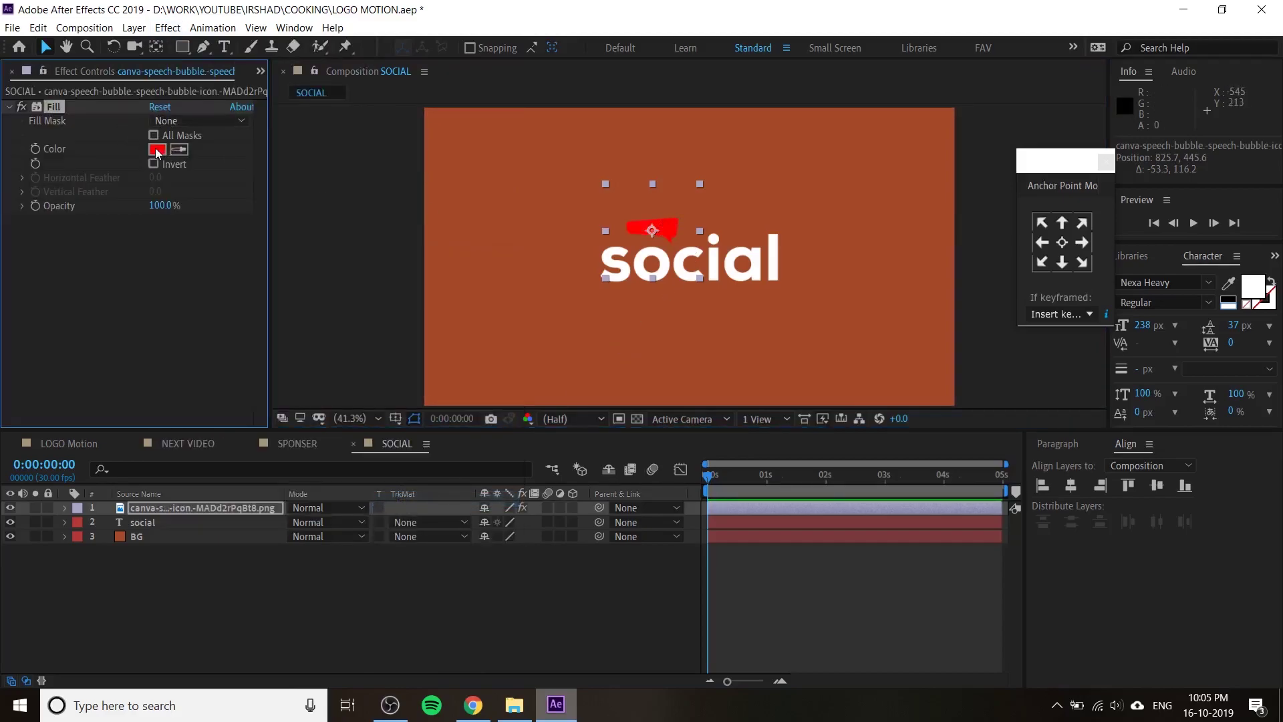
{"action": "left_click", "coordinate": [473, 704]}
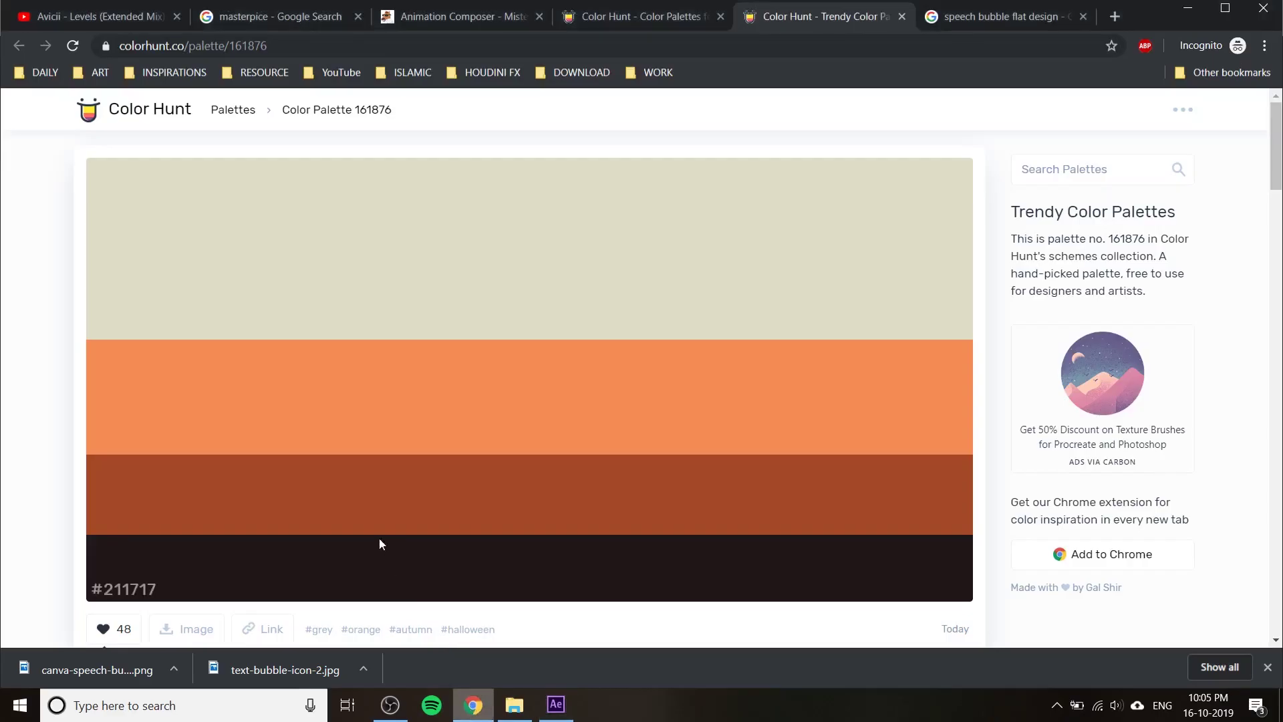
{"action": "left_click", "coordinate": [130, 444]}
{"action": "left_click", "coordinate": [556, 704]}
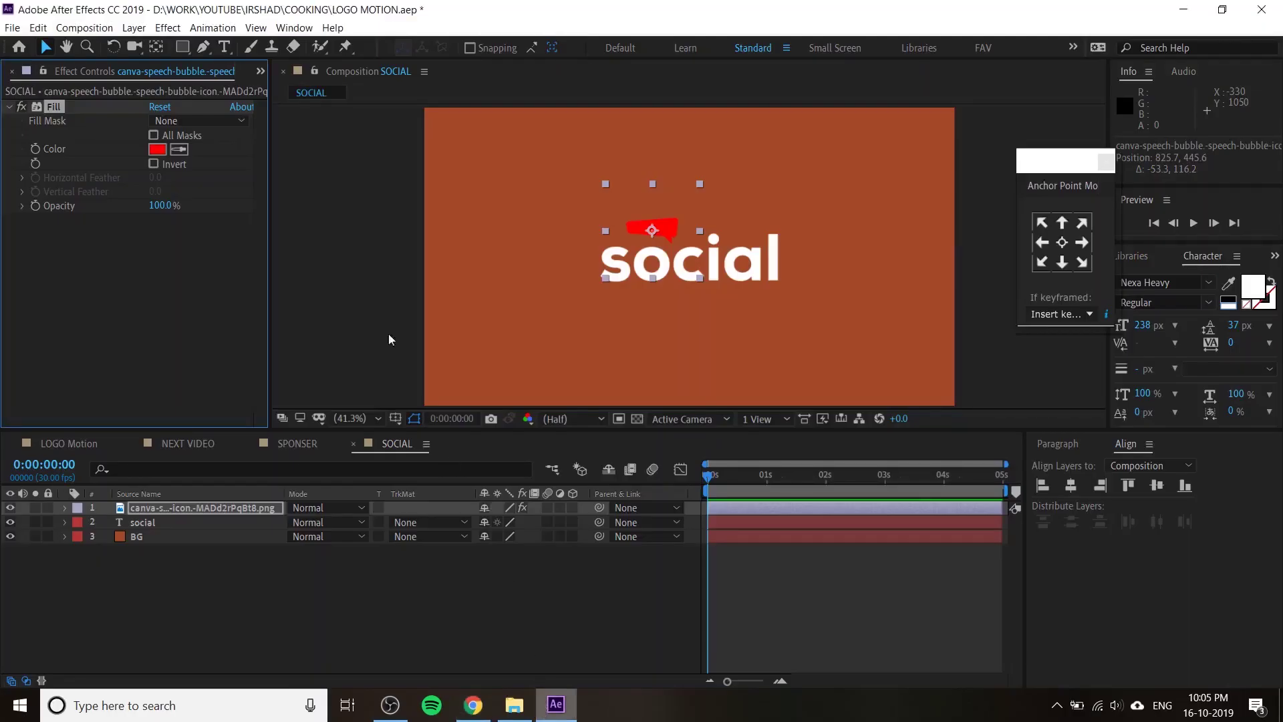
{"action": "left_click", "coordinate": [164, 148]}
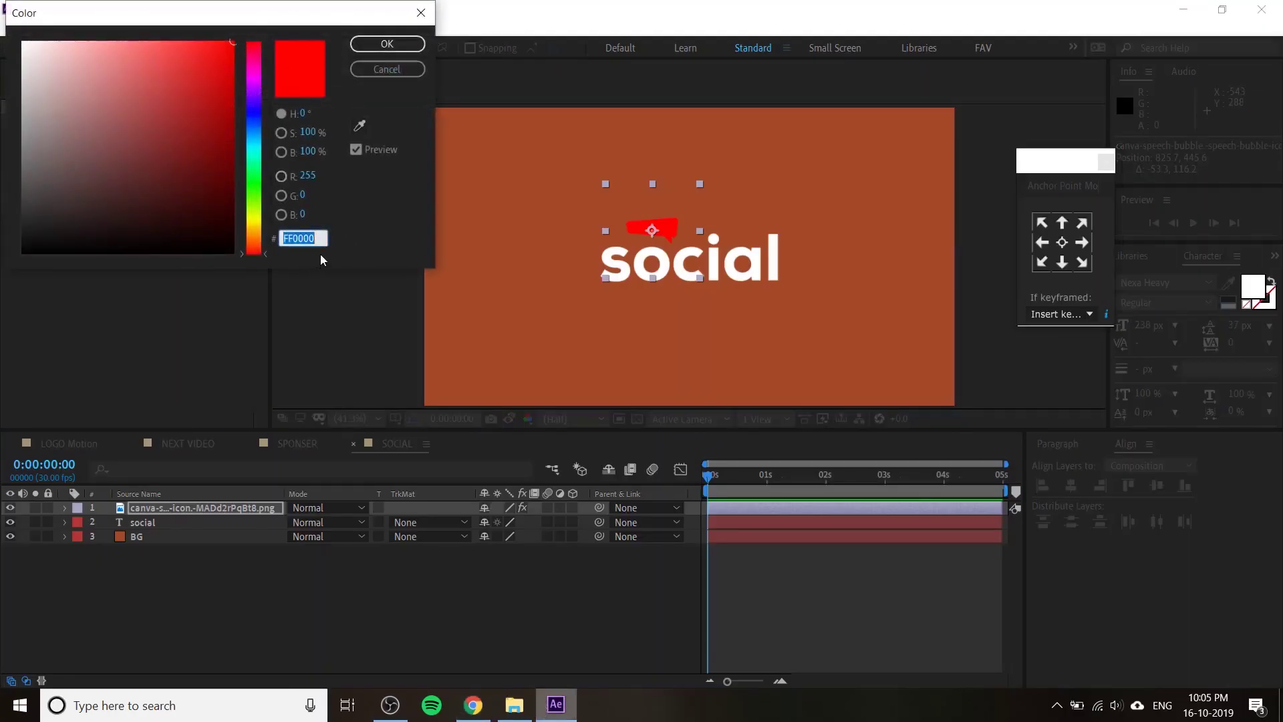
{"action": "key", "text": "ctrl+v"}
{"action": "left_click", "coordinate": [386, 43]}
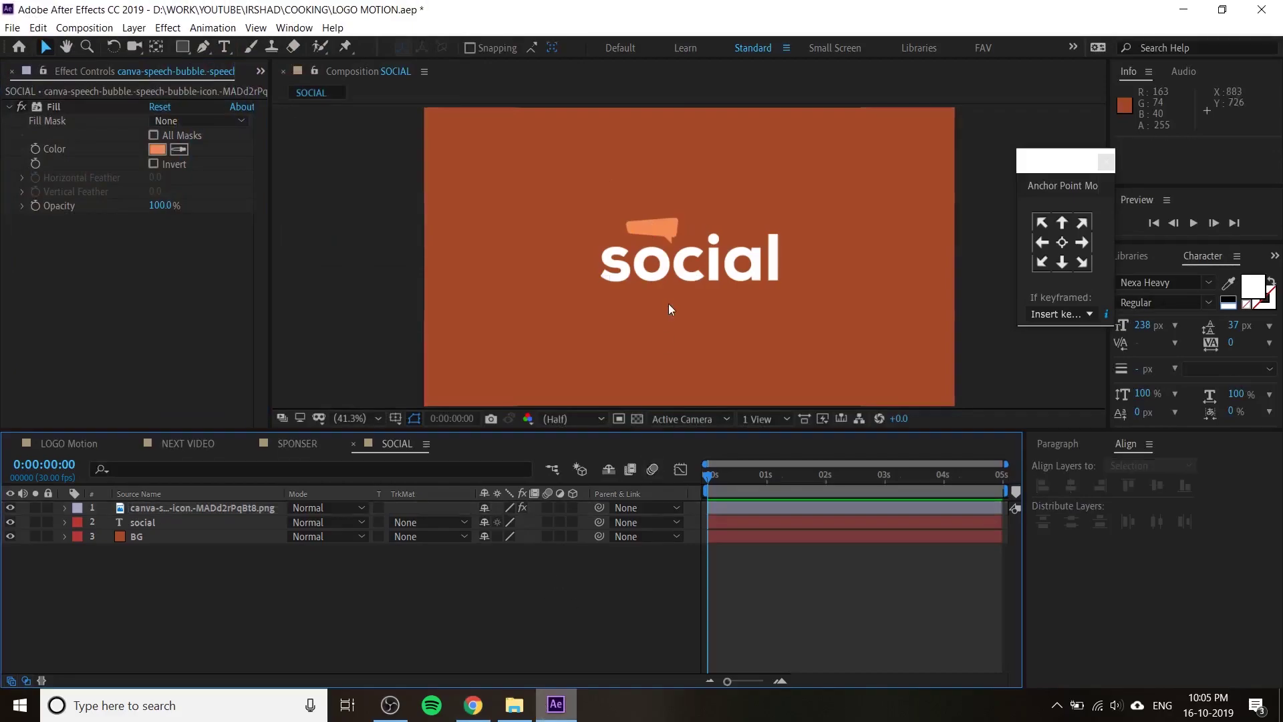
{"action": "left_click_drag", "start_coordinate": [670, 231], "coordinate": [672, 234]}
{"action": "scroll", "coordinate": [672, 234], "scroll_direction": "up", "scroll_amount": 1}
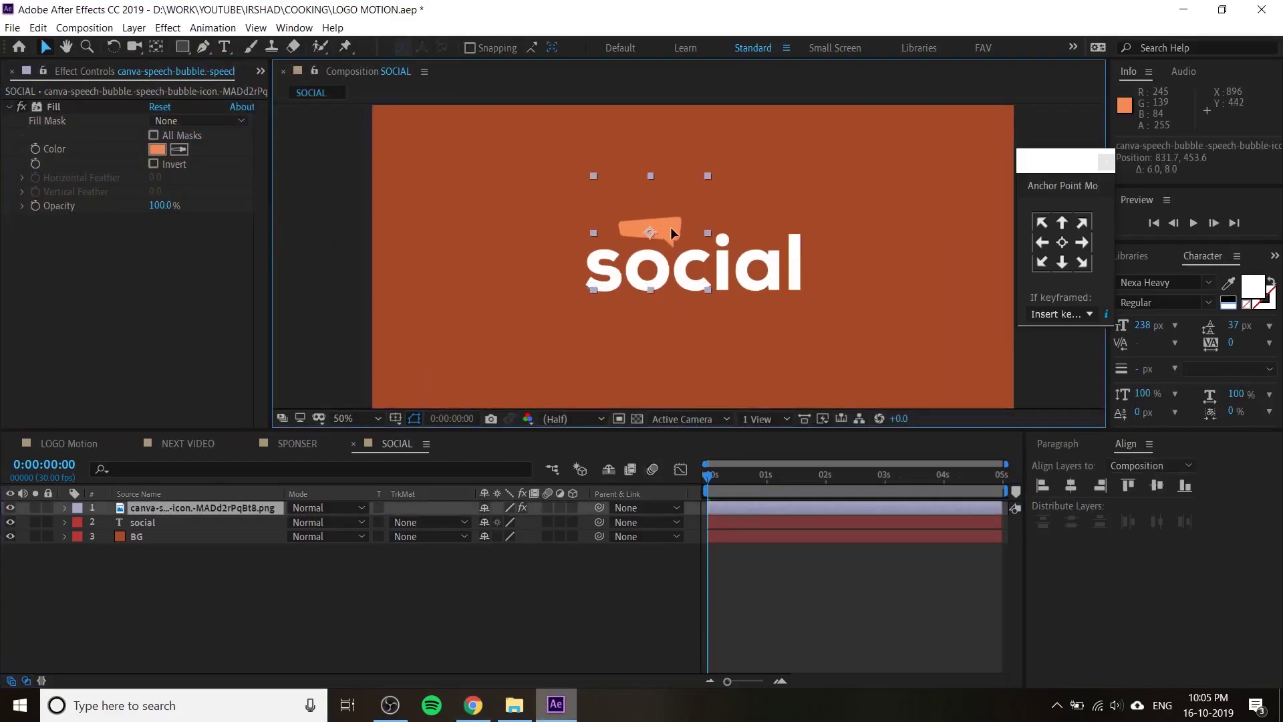
- Move the speech bubble's anchor point toward its tail with the Pan Behind tool
{"action": "key", "text": "Return"}
{"action": "left_click", "coordinate": [156, 47]}
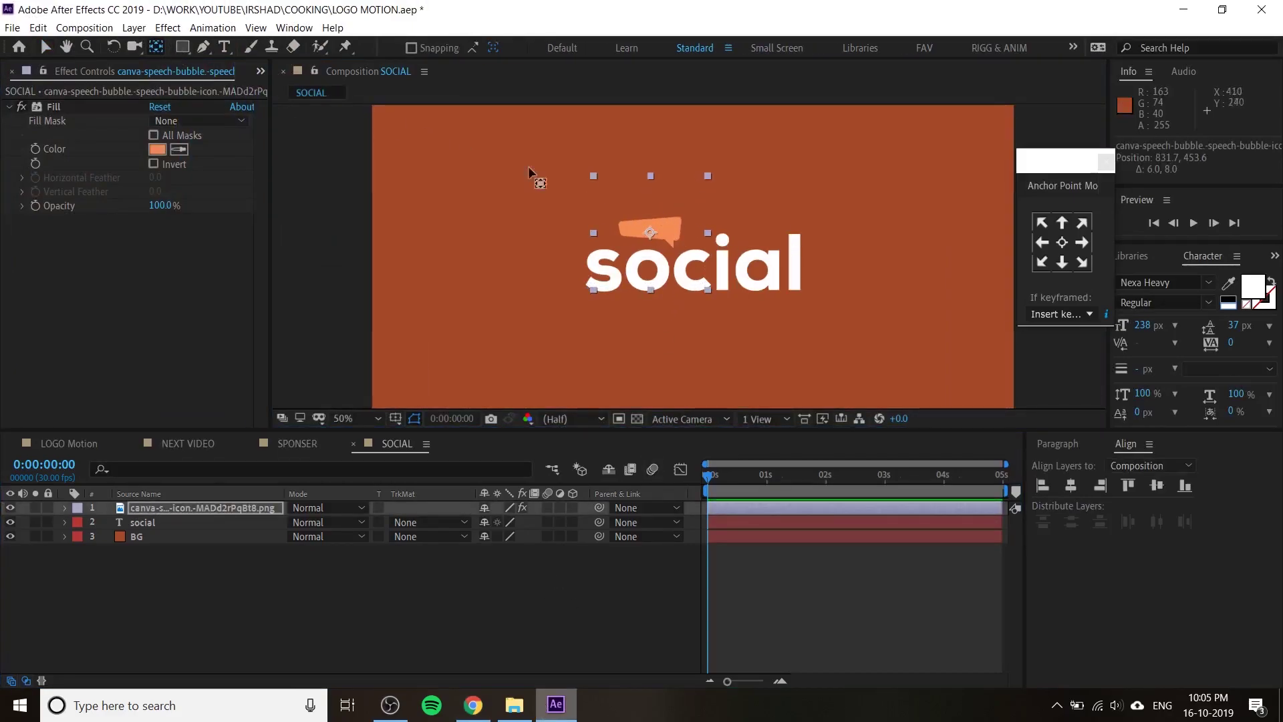
{"action": "left_click_drag", "start_coordinate": [657, 243], "coordinate": [674, 247]}
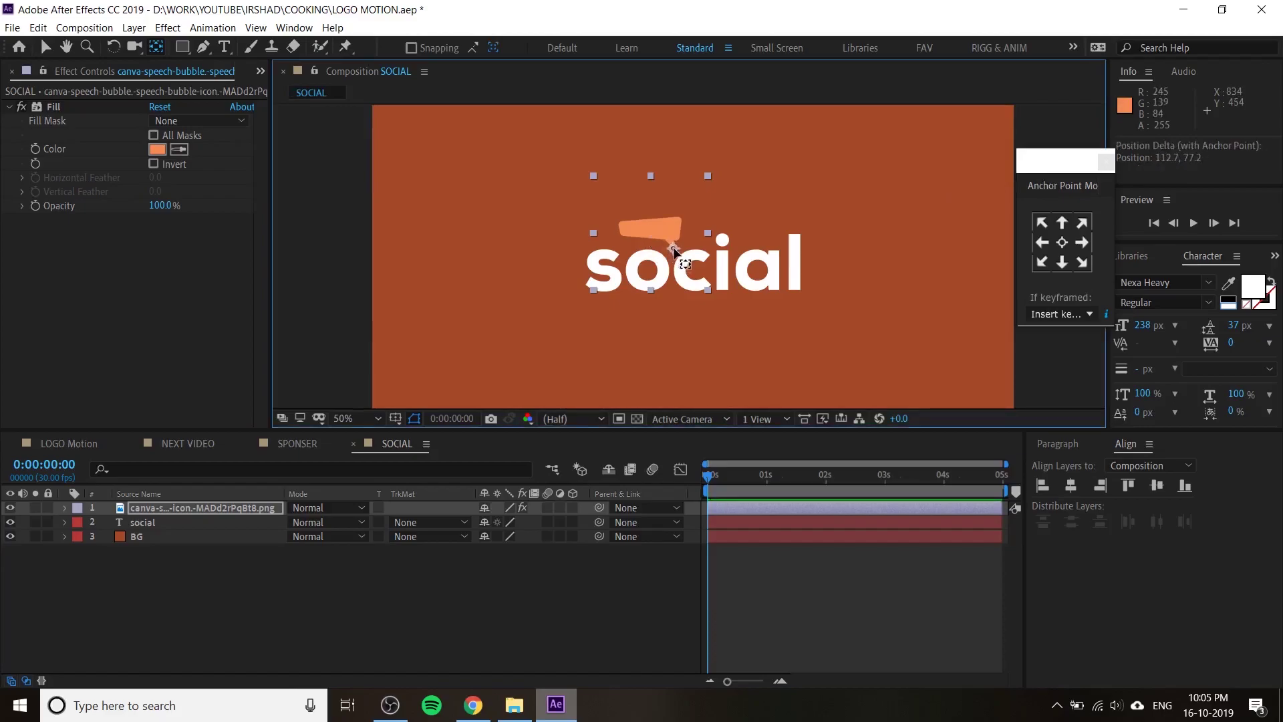
{"action": "left_click", "coordinate": [45, 47]}
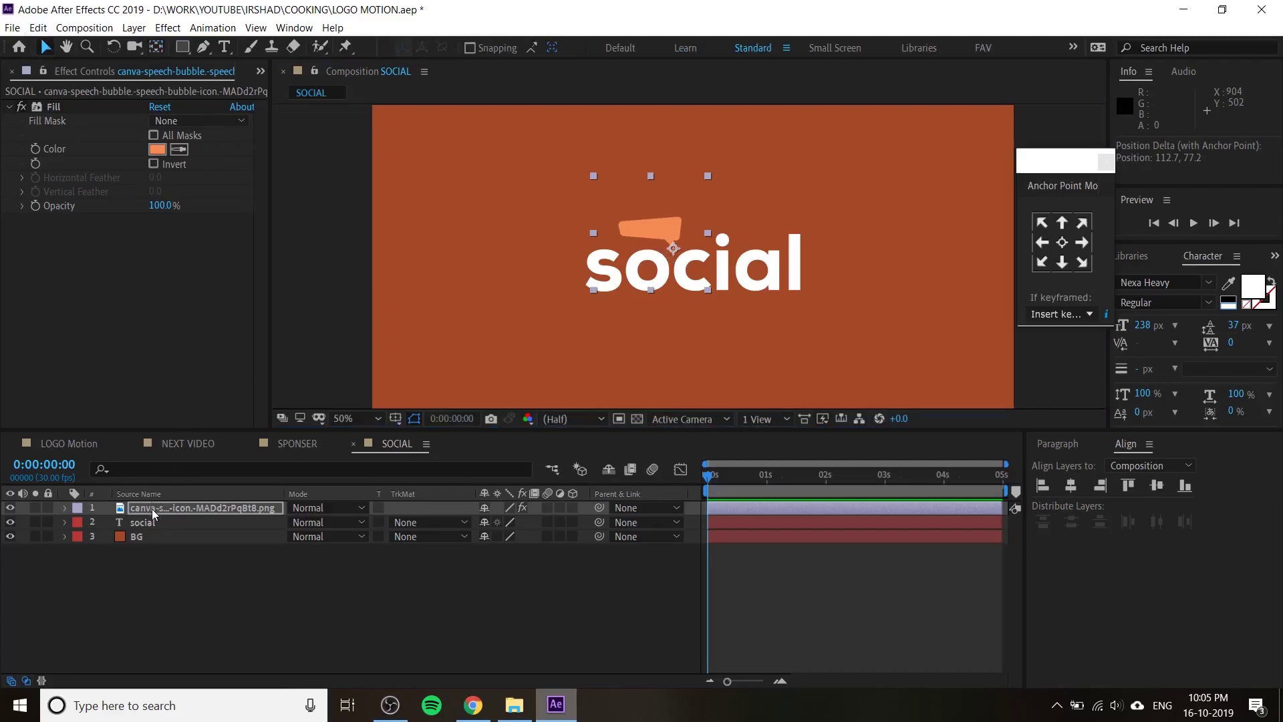
{"action": "left_click", "coordinate": [235, 561]}
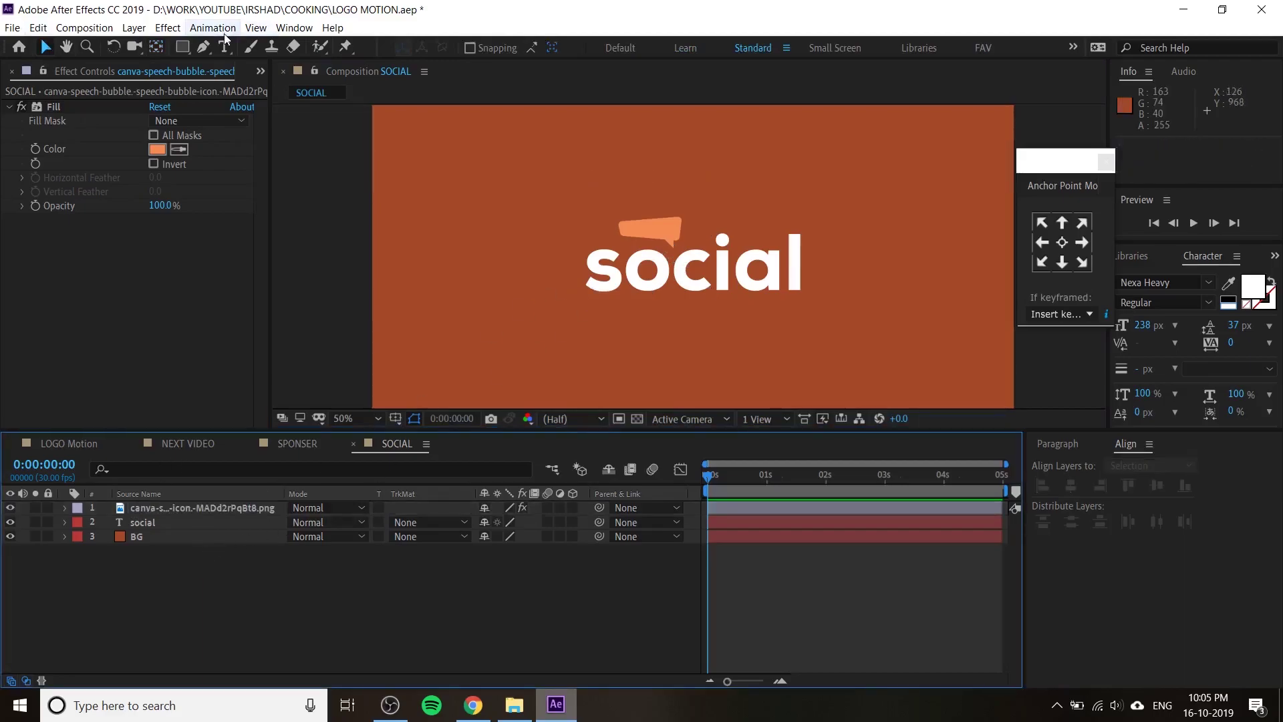
- Begin a new text entry over the bubble with the Type tool
{"action": "left_click", "coordinate": [224, 46]}
{"action": "scroll", "coordinate": [652, 250], "scroll_direction": "up", "scroll_amount": 2}
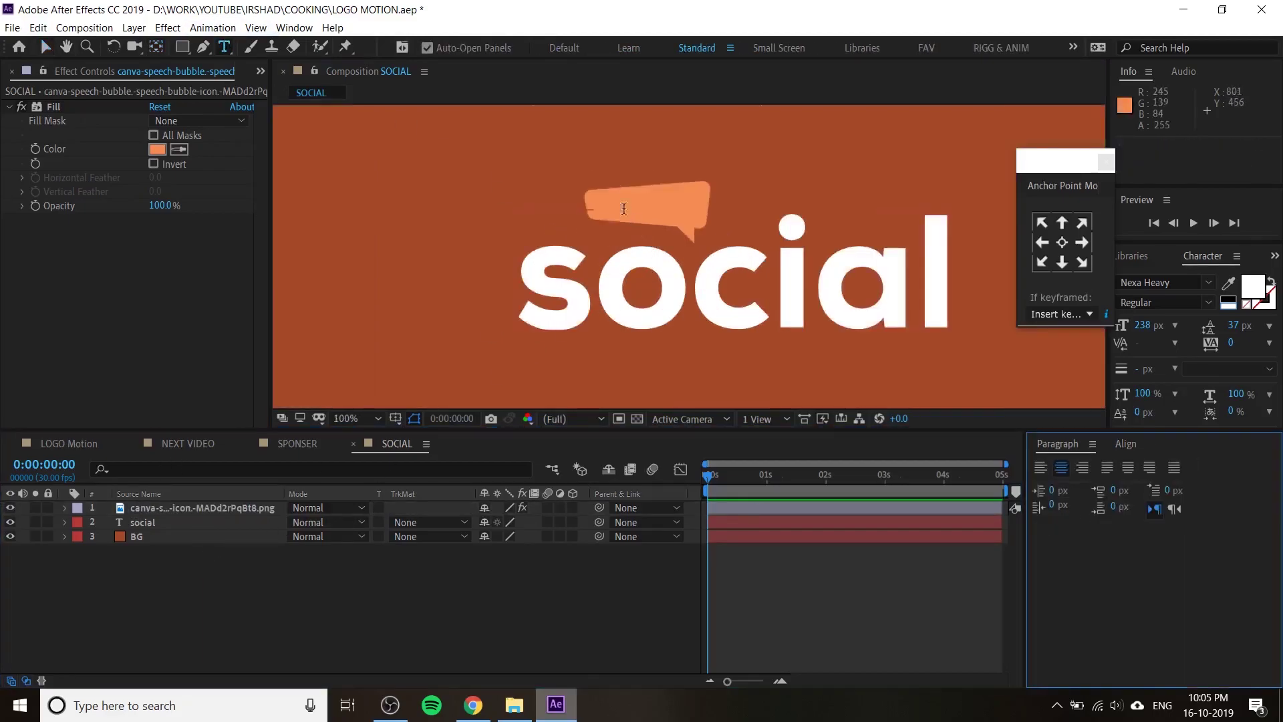
{"action": "left_click", "coordinate": [599, 204]}
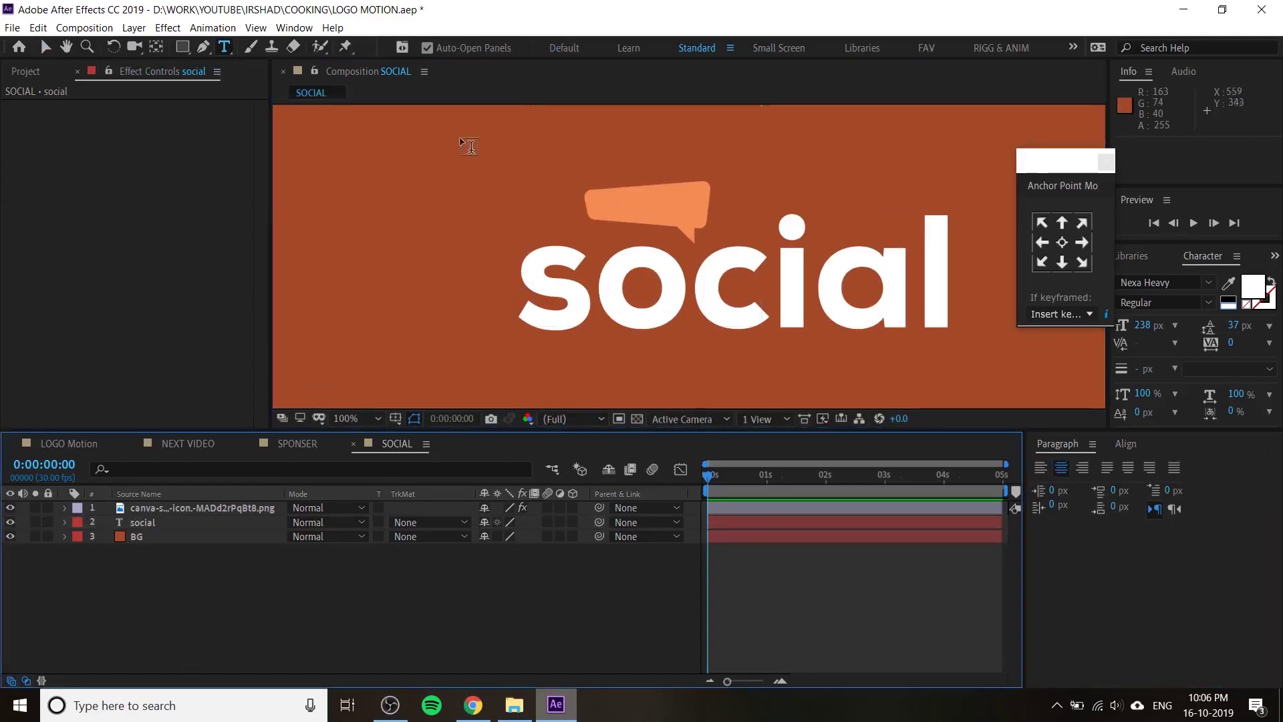
- Add a 'get' text layer at 44 px and place it on the speech bubble
{"action": "left_click", "coordinate": [467, 143]}
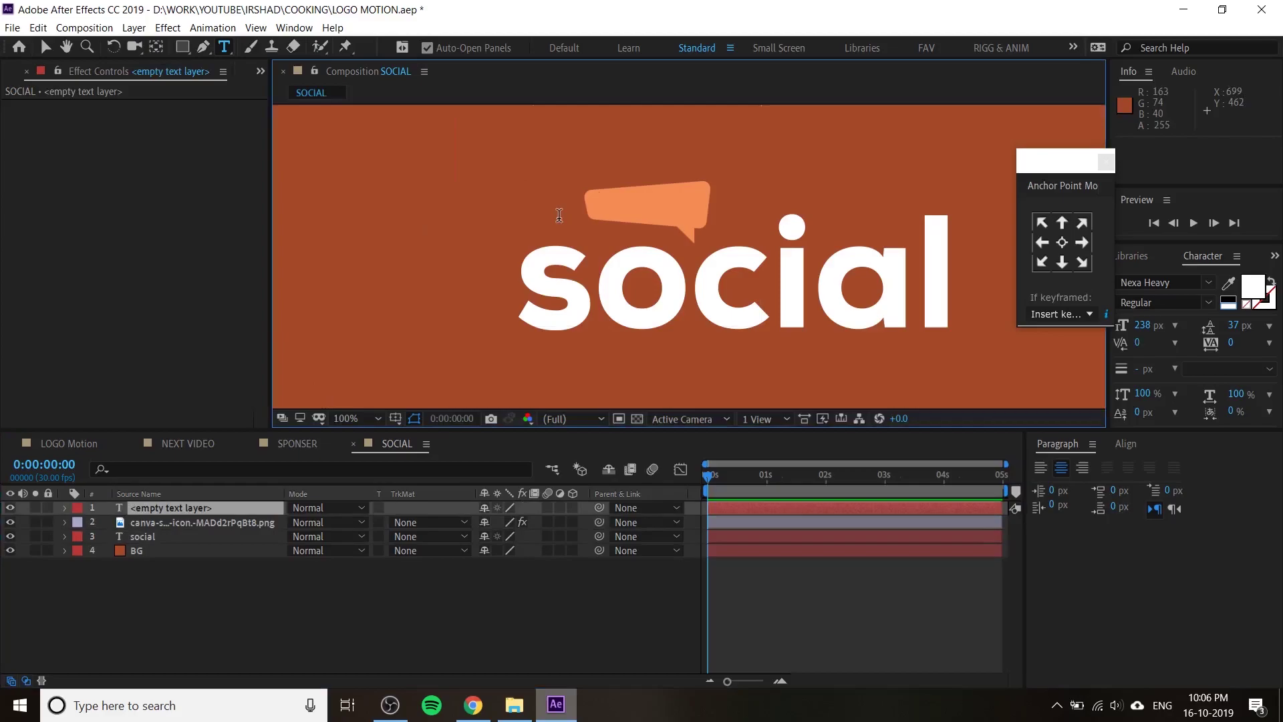
{"action": "type", "text": "ge"}
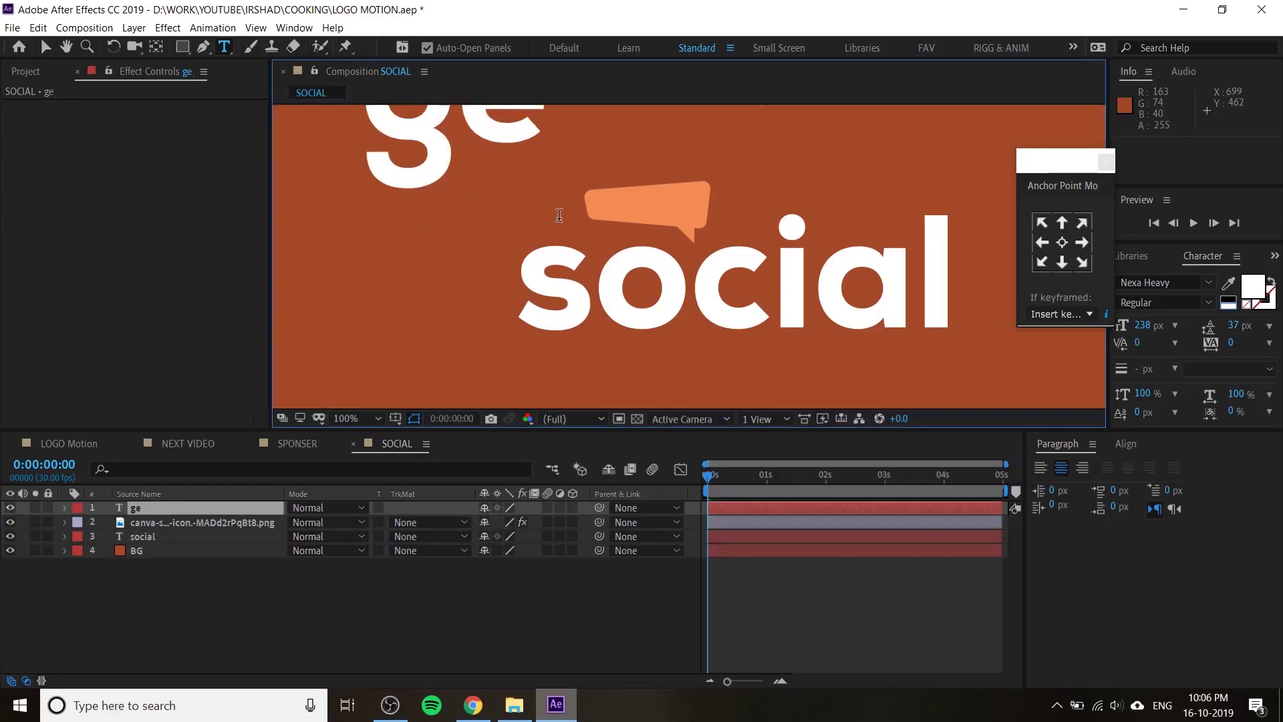
{"action": "type", "text": "t"}
{"action": "left_click", "coordinate": [45, 47]}
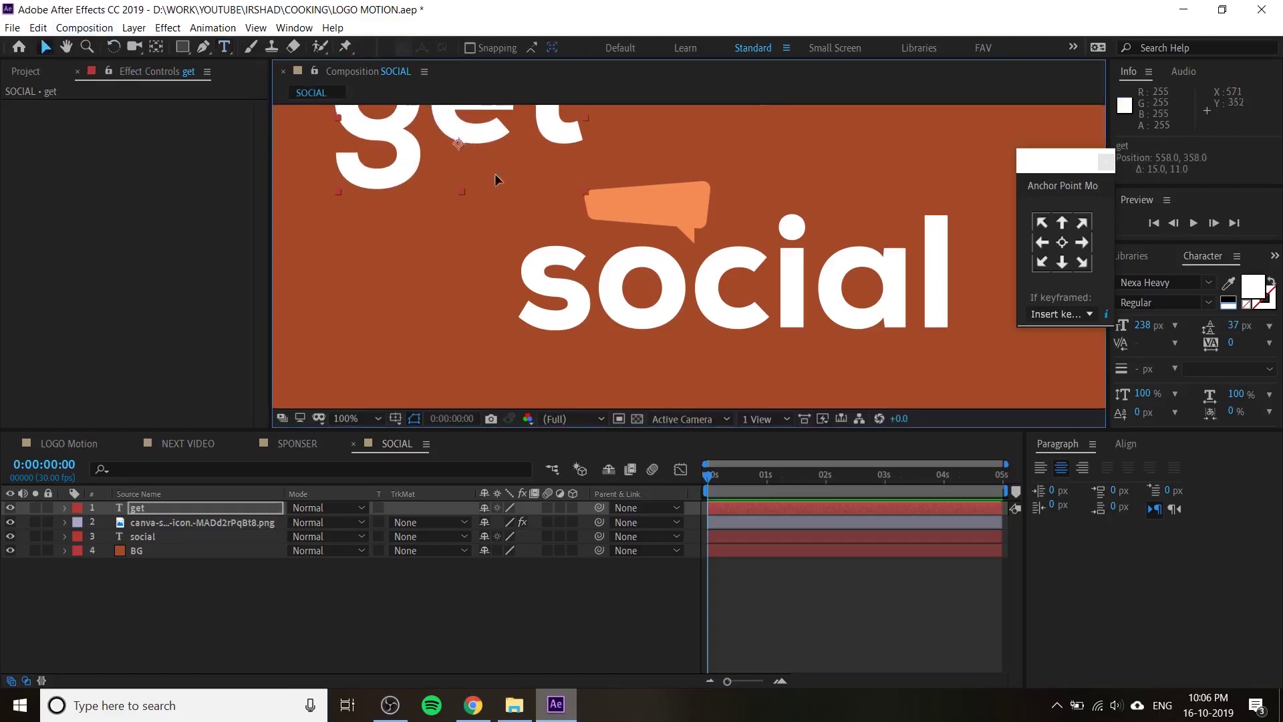
{"action": "left_click_drag", "start_coordinate": [492, 178], "coordinate": [587, 298]}
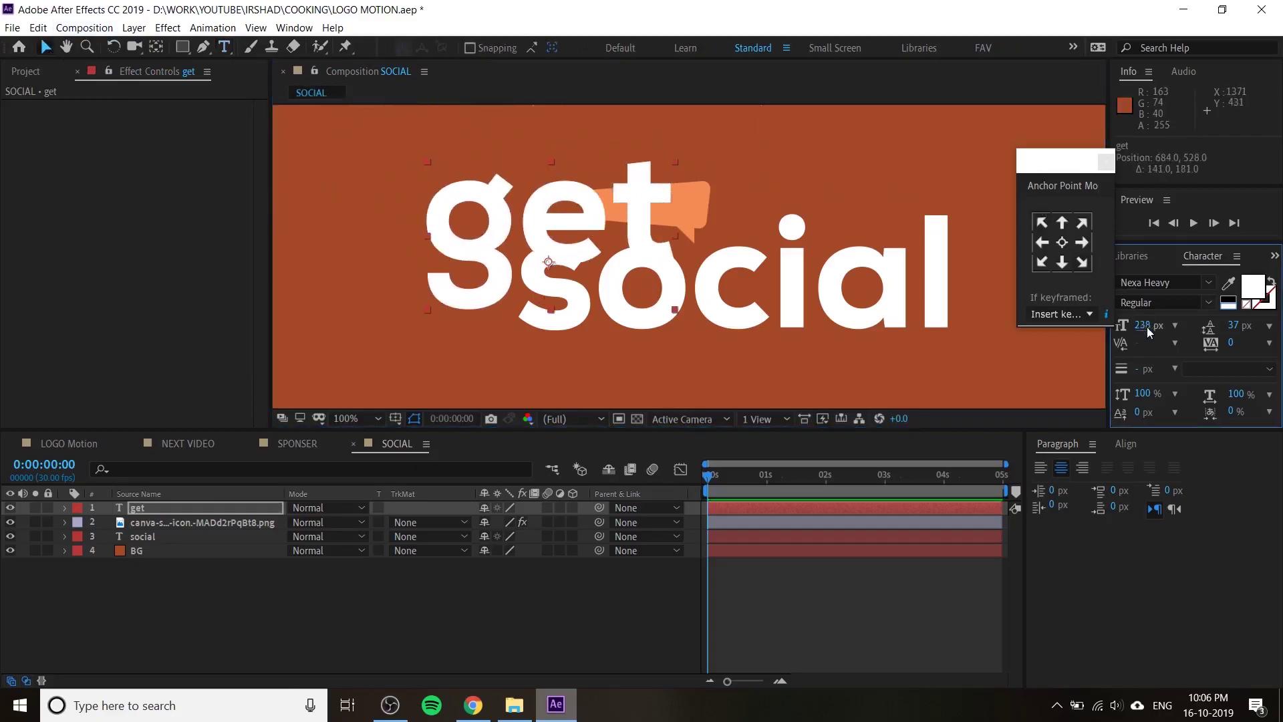
{"action": "mouse_move", "coordinate": [1144, 325]}
{"action": "left_mouse_down"}
{"action": "mouse_move", "coordinate": [604, 270]}
{"action": "mouse_move", "coordinate": [648, 207]}
{"action": "left_mouse_up"}
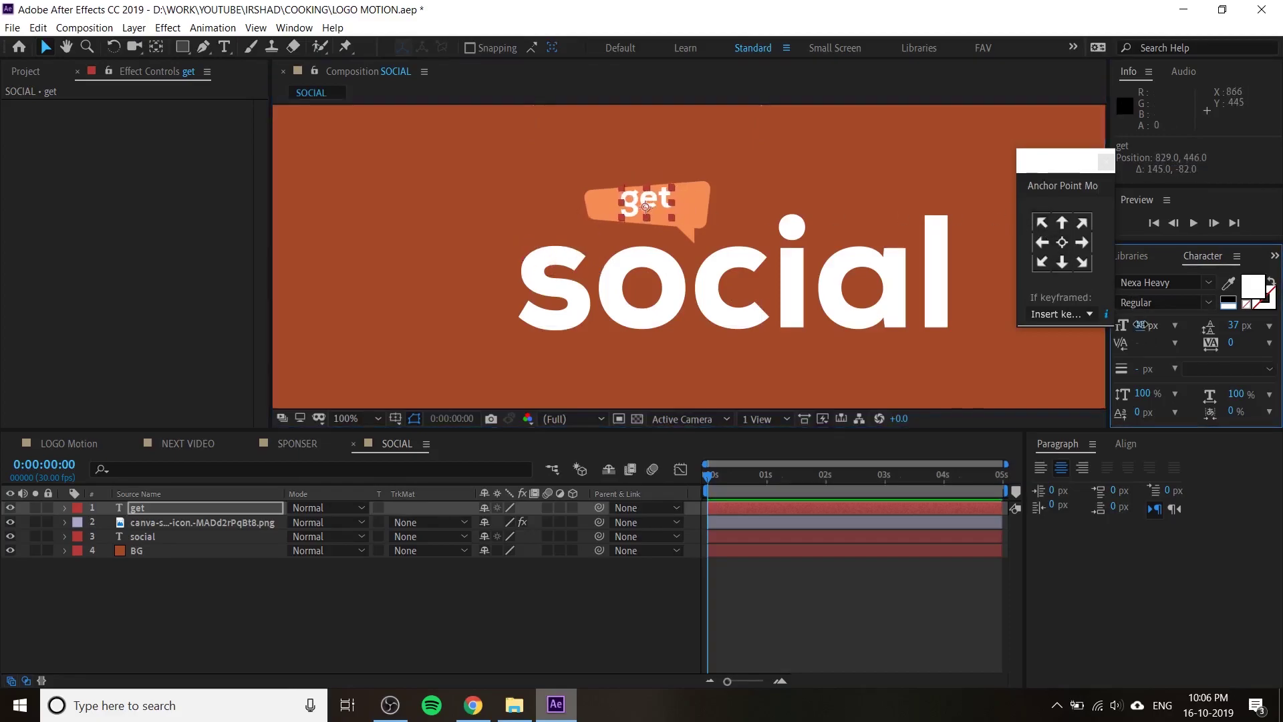
{"action": "left_click_drag", "start_coordinate": [1143, 328], "coordinate": [1136, 327]}
{"action": "left_click_drag", "start_coordinate": [660, 200], "coordinate": [664, 201]}
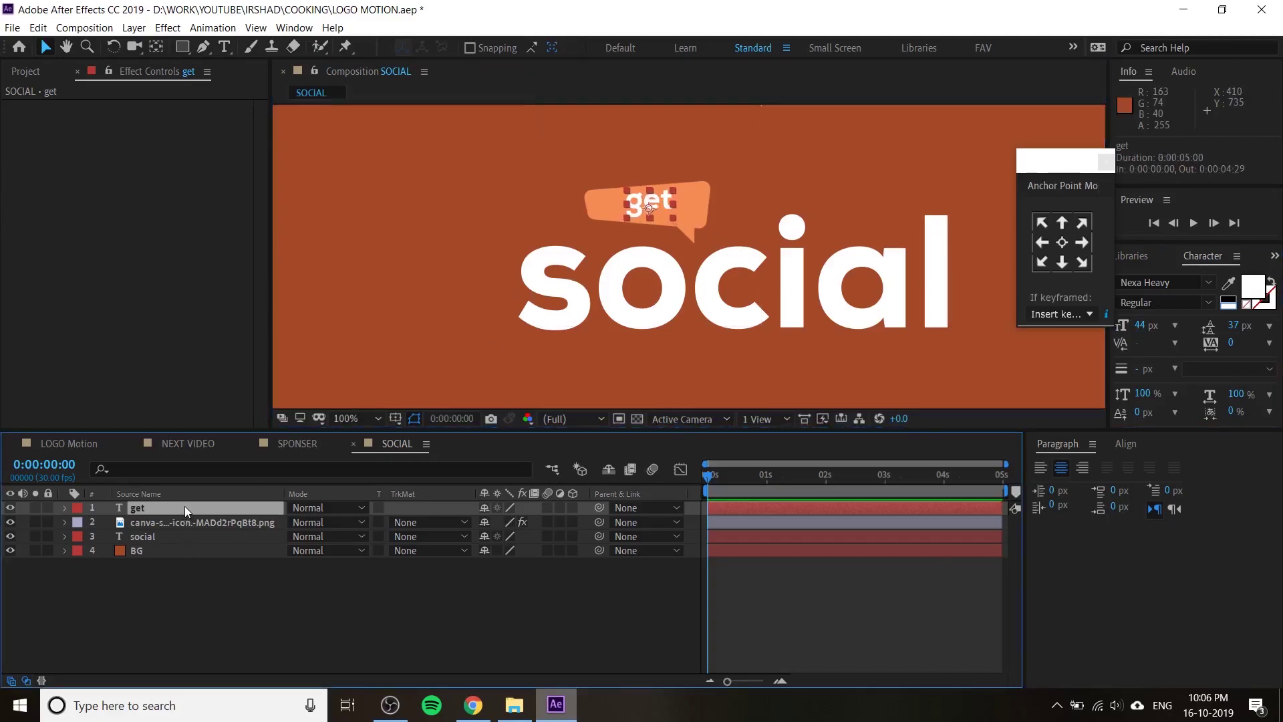
- Rotate the get text by 5° and reselect the get layer
{"action": "key", "text": "r"}
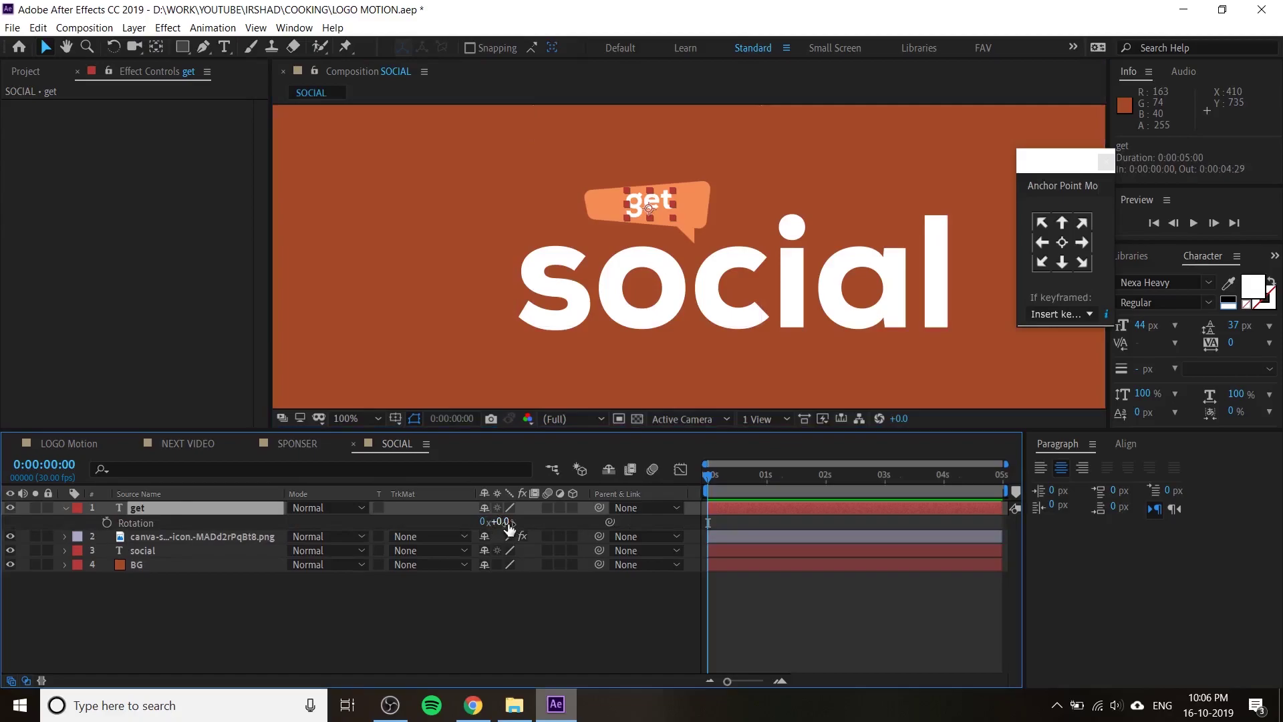
{"action": "left_click_drag", "start_coordinate": [500, 521], "coordinate": [511, 520]}
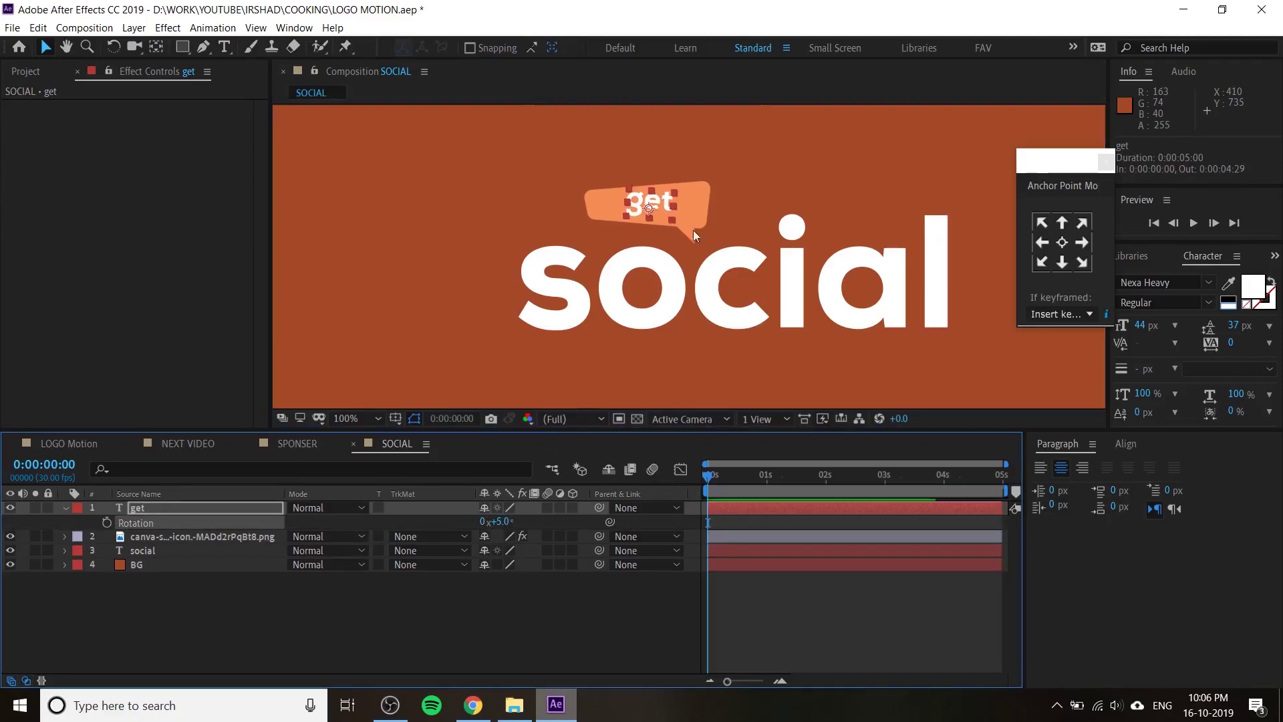
{"action": "left_click_drag", "start_coordinate": [655, 202], "coordinate": [654, 205]}
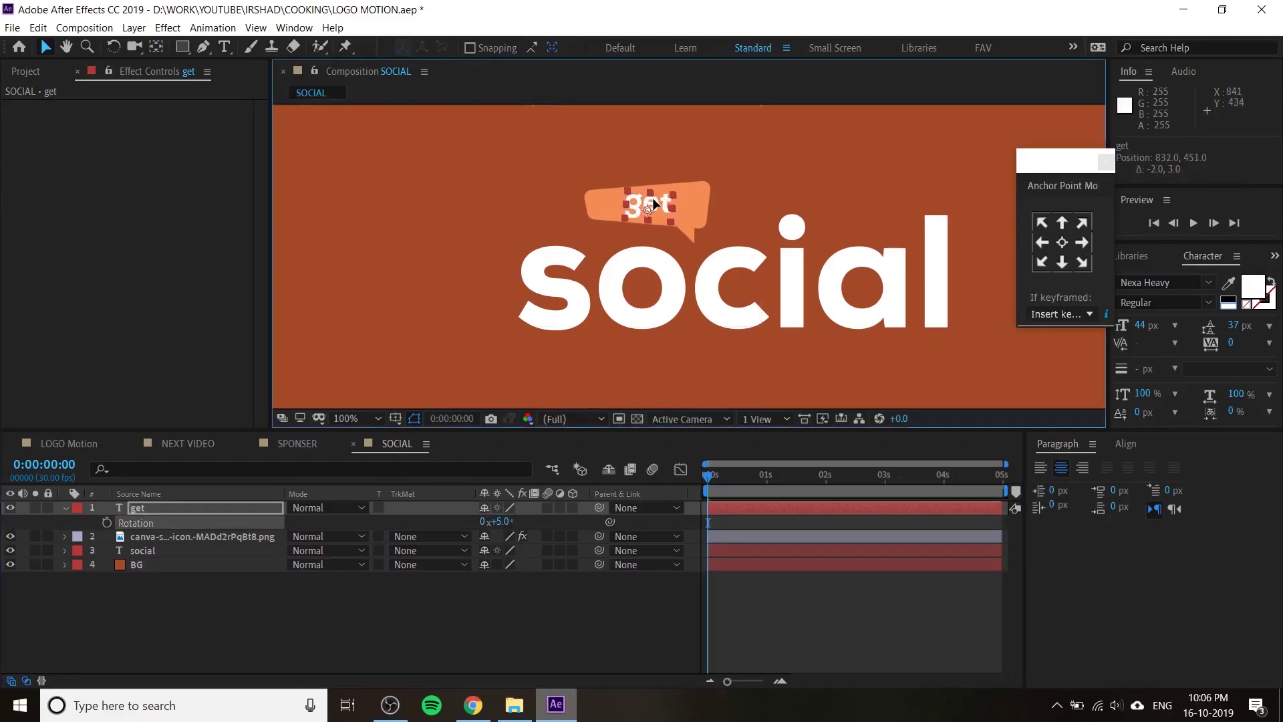
{"action": "left_click", "coordinate": [653, 199]}
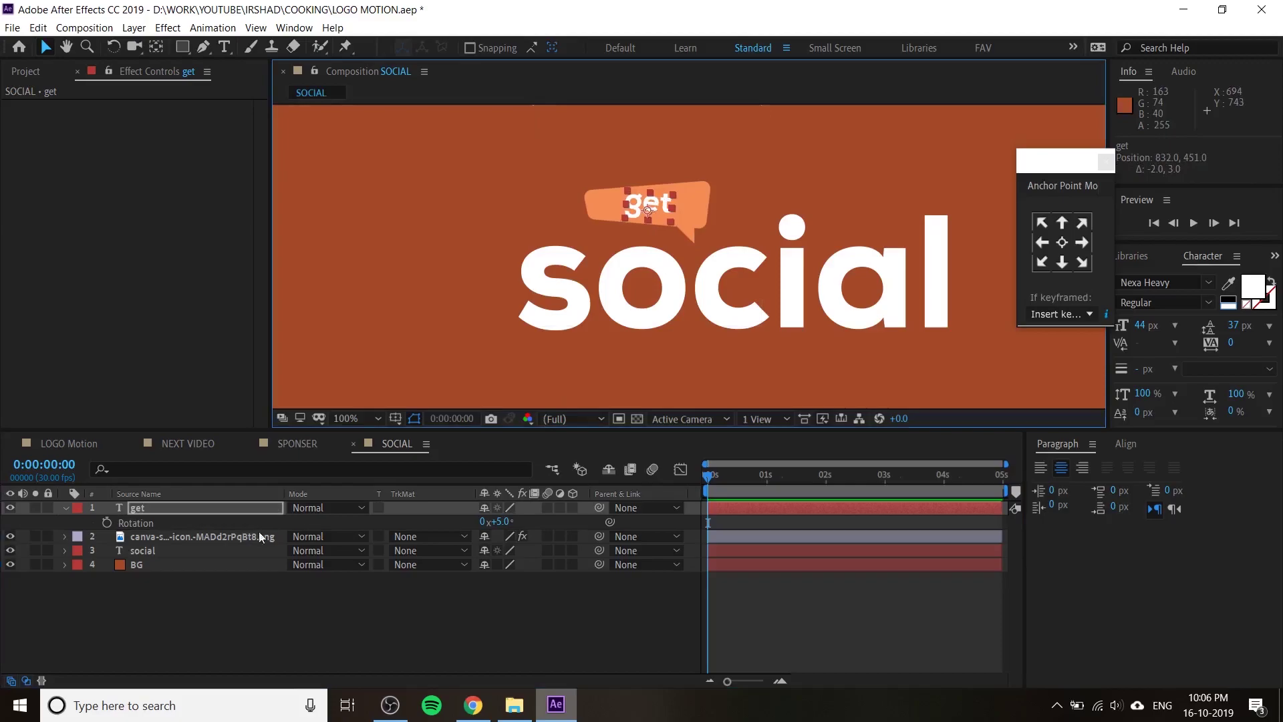
{"action": "left_click", "coordinate": [65, 508]}
{"action": "left_click", "coordinate": [194, 624]}
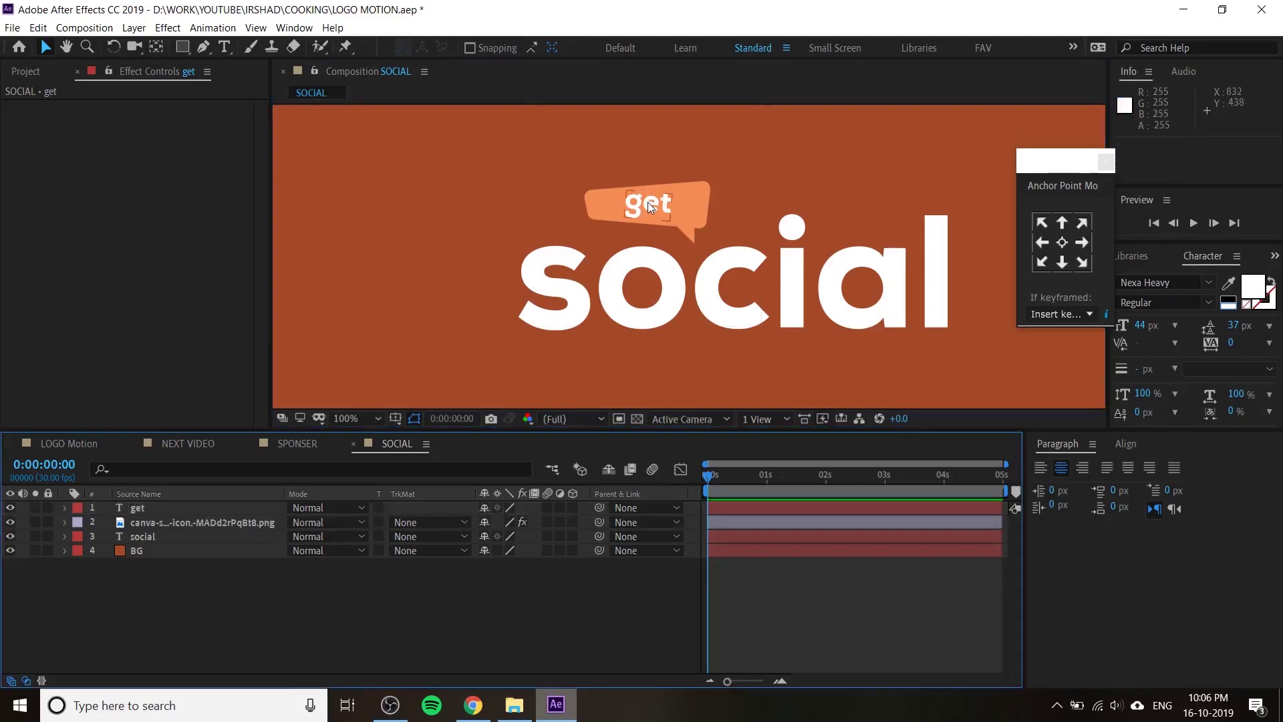
{"action": "key", "text": "ctrl+z"}
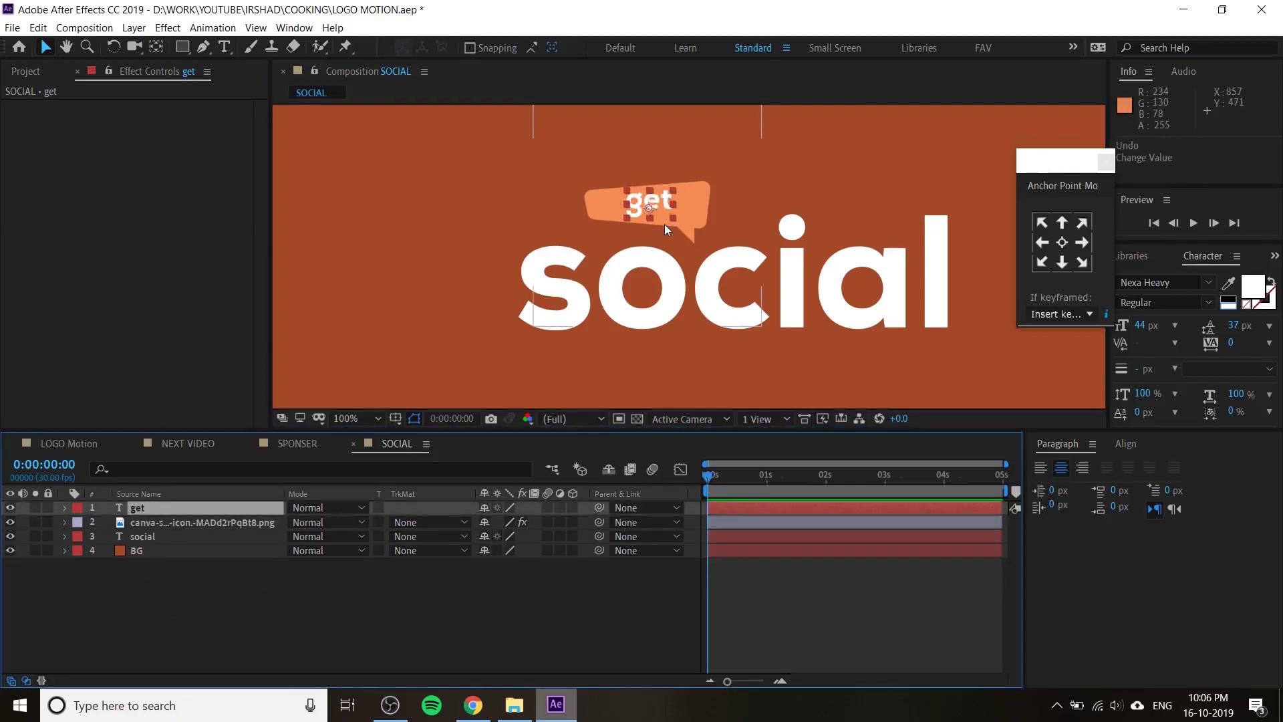
{"action": "left_click", "coordinate": [524, 552]}
{"action": "scroll", "coordinate": [750, 274], "scroll_direction": "down", "scroll_amount": 2}
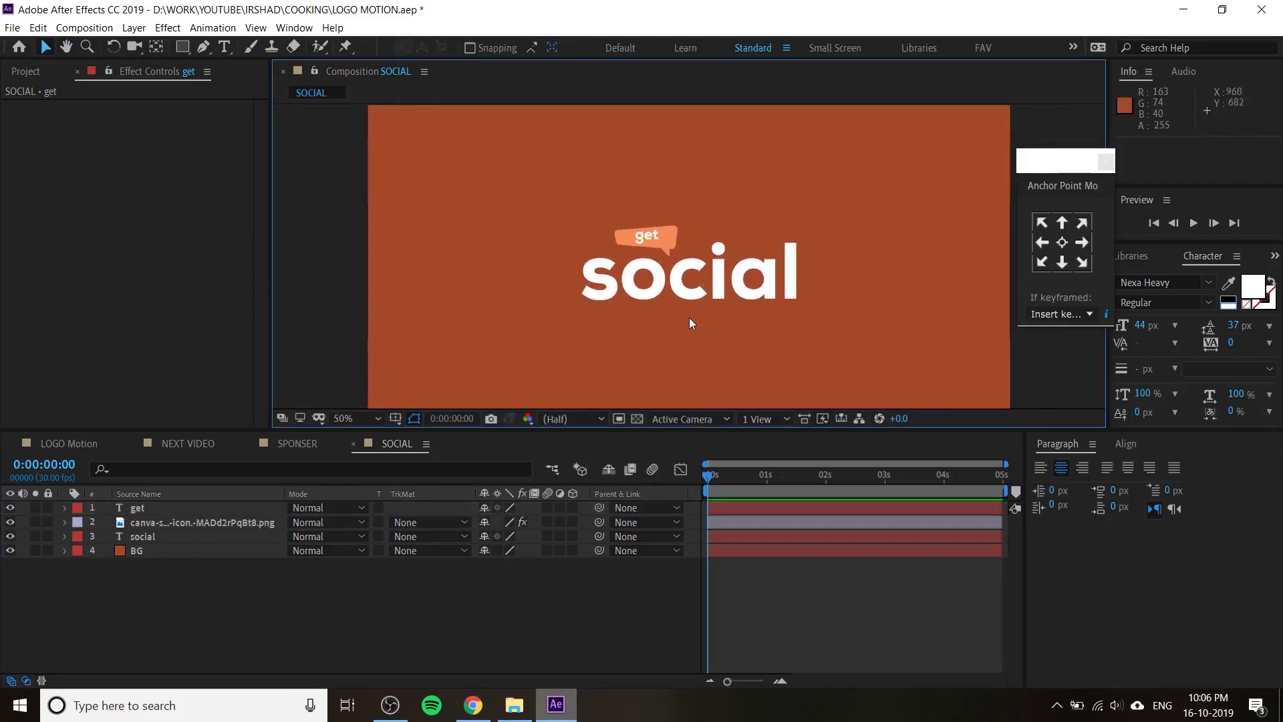
{"action": "scroll", "coordinate": [670, 313], "scroll_direction": "up", "scroll_amount": 2}
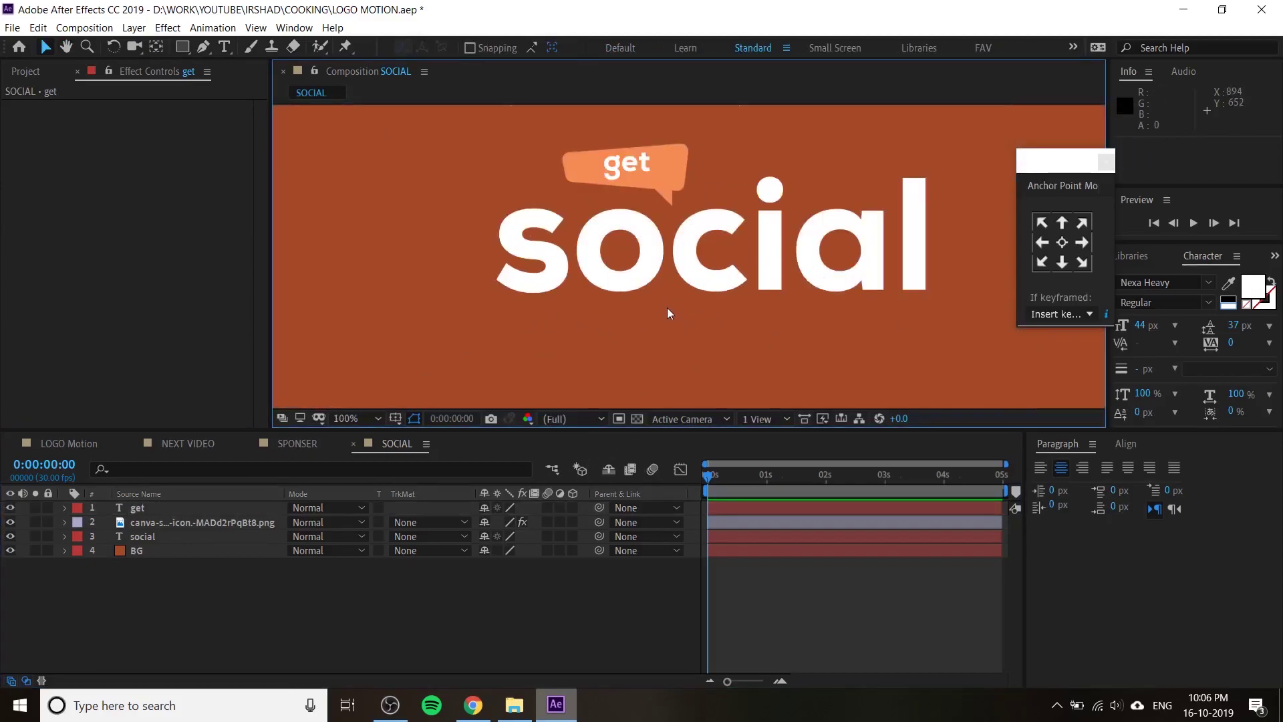
{"action": "left_click", "coordinate": [632, 161]}
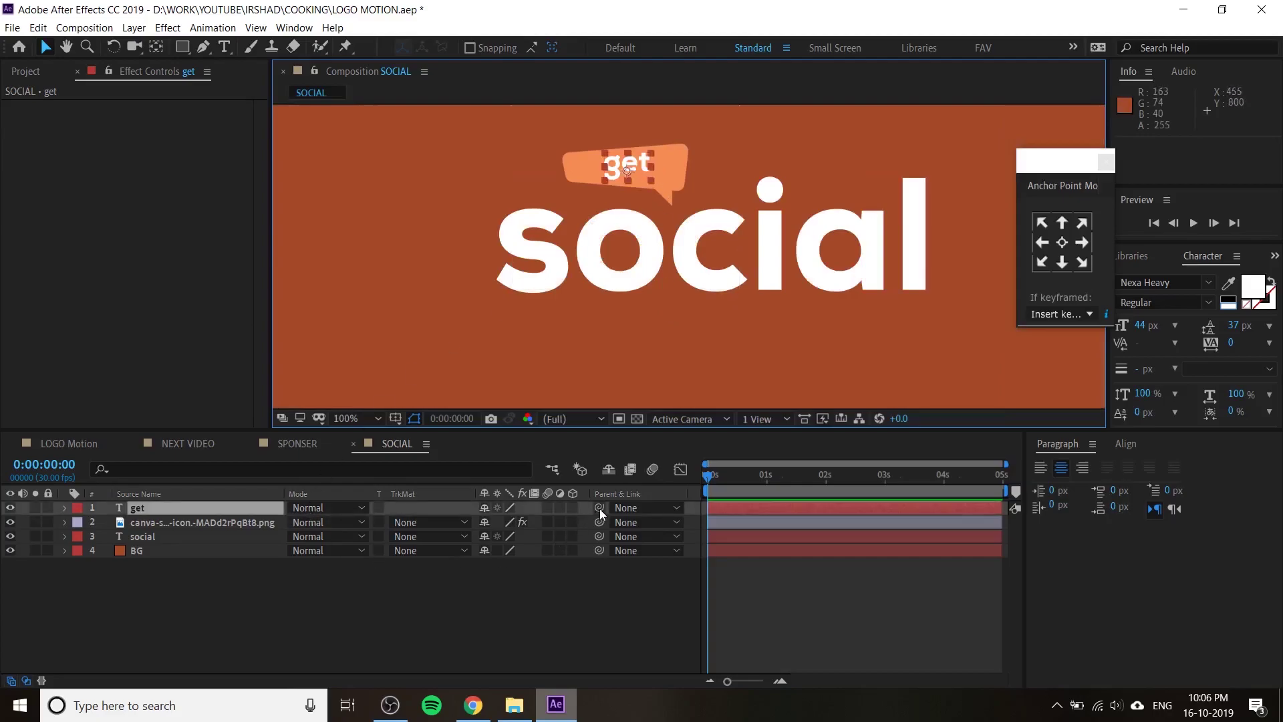
- Parent get to the speech-bubble layer and select get, bubble and social at 2 seconds
{"action": "left_click_drag", "start_coordinate": [599, 508], "coordinate": [231, 524]}
{"action": "left_click", "coordinate": [231, 524]}
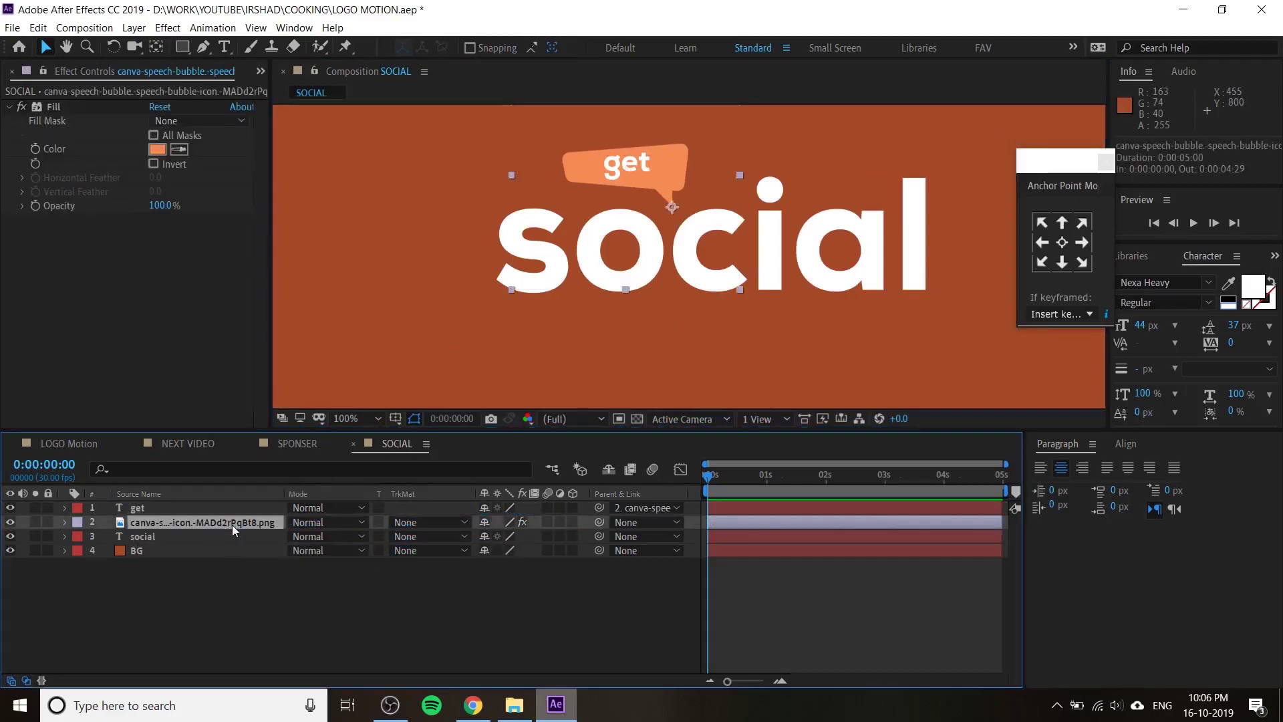
{"action": "left_click", "coordinate": [825, 476]}
{"action": "left_click", "coordinate": [821, 506]}
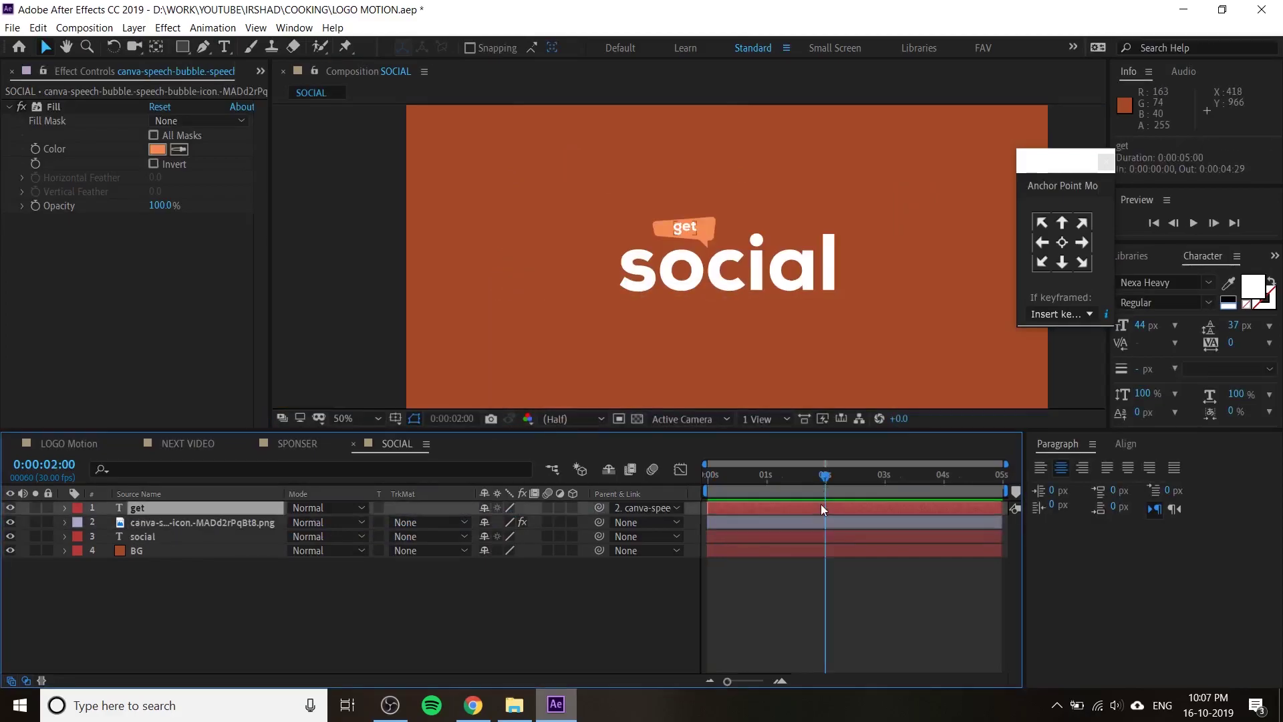
{"action": "left_click", "coordinate": [818, 538], "text": "shift"}
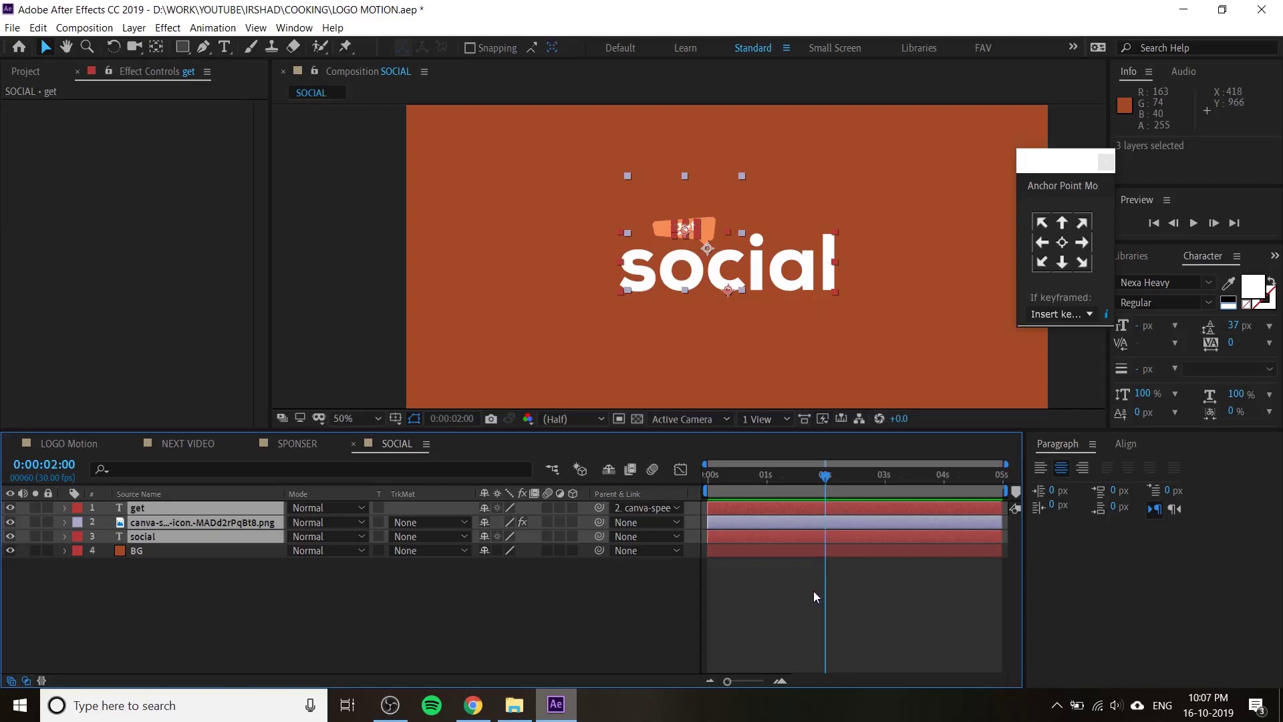
- Split the three layers at 2 seconds and delete their second halves
{"action": "left_click", "coordinate": [38, 28]}
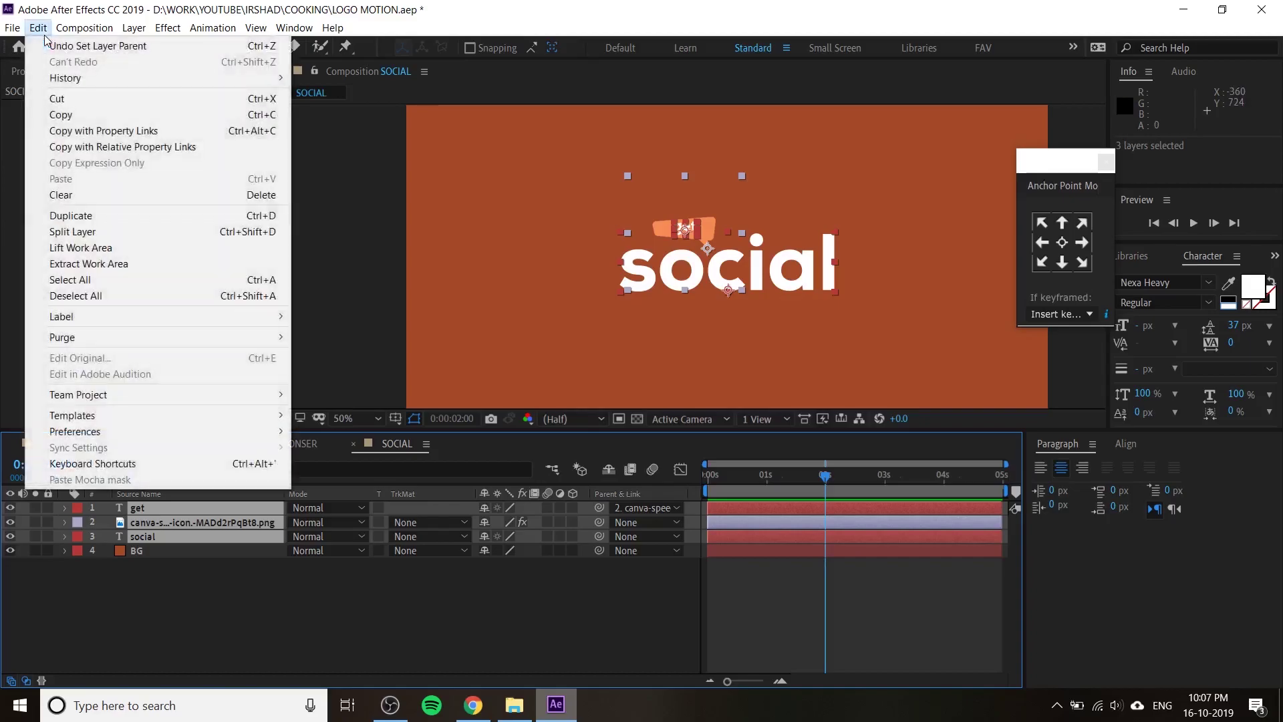
{"action": "left_click", "coordinate": [73, 231]}
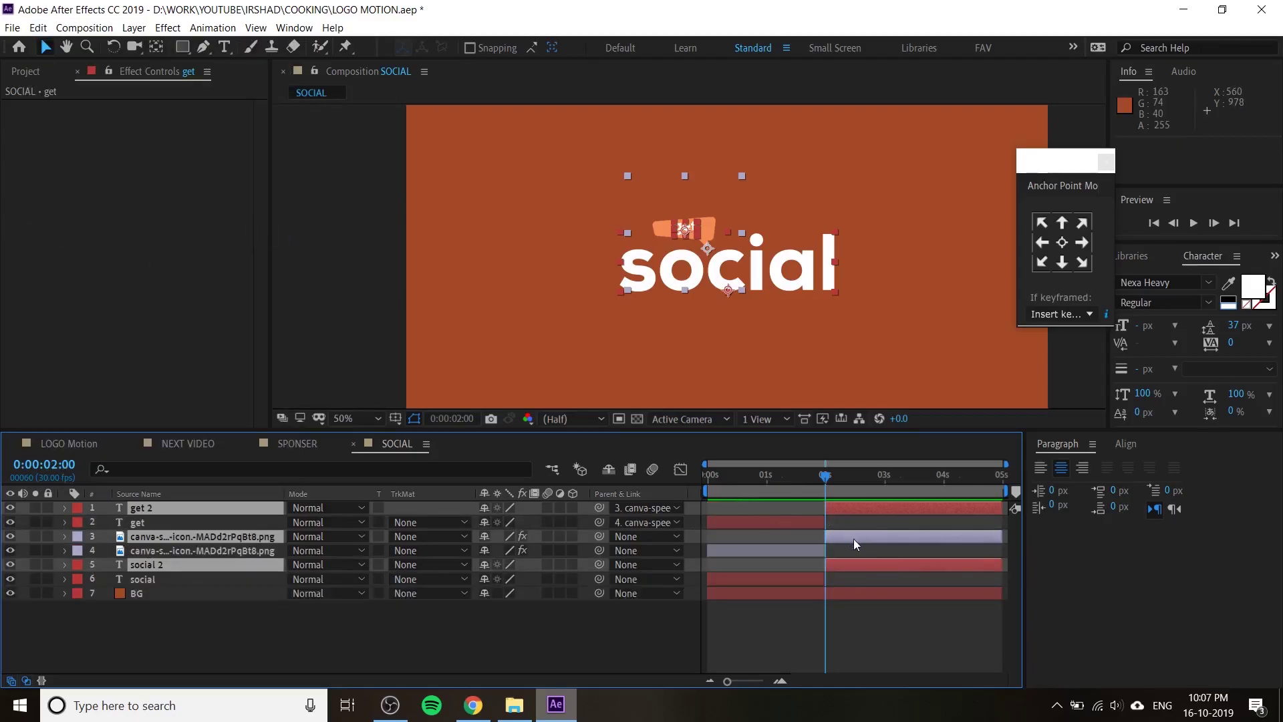
{"action": "key", "text": "Delete"}
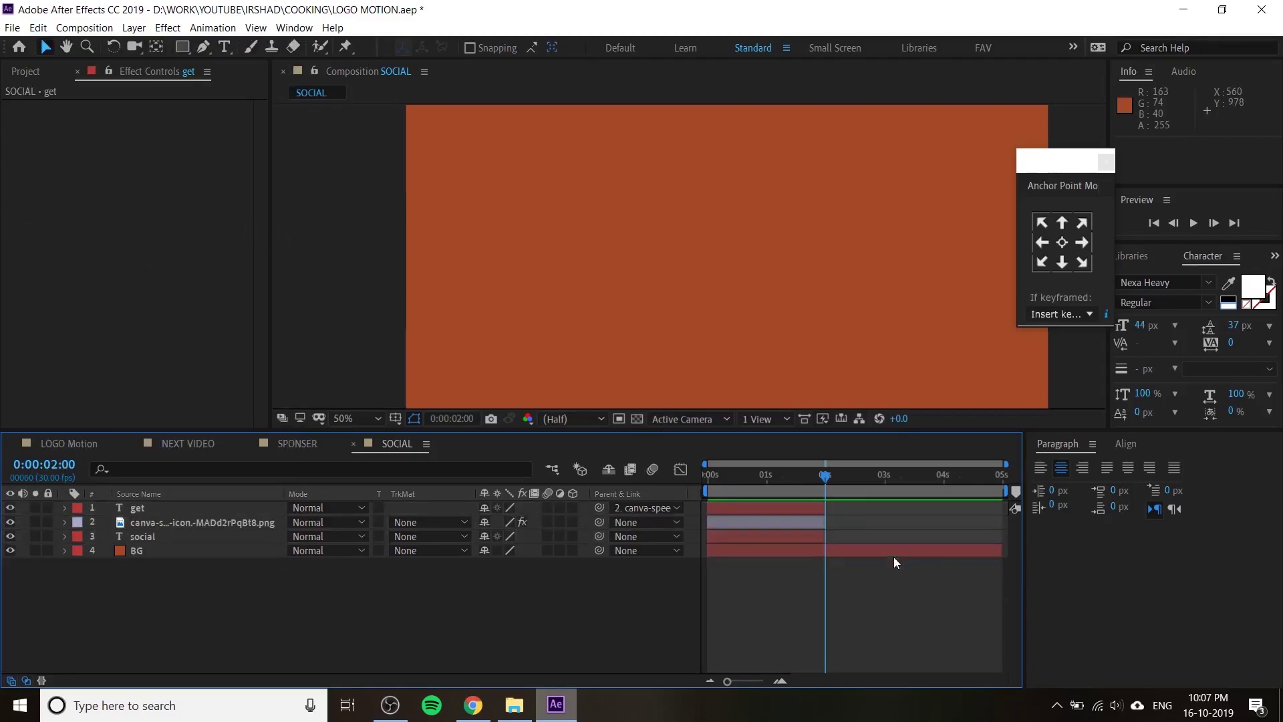
{"action": "mouse_move", "coordinate": [832, 490]}
{"action": "left_mouse_down"}
{"action": "mouse_move", "coordinate": [707, 501]}
{"action": "mouse_move", "coordinate": [753, 507]}
{"action": "left_mouse_up"}
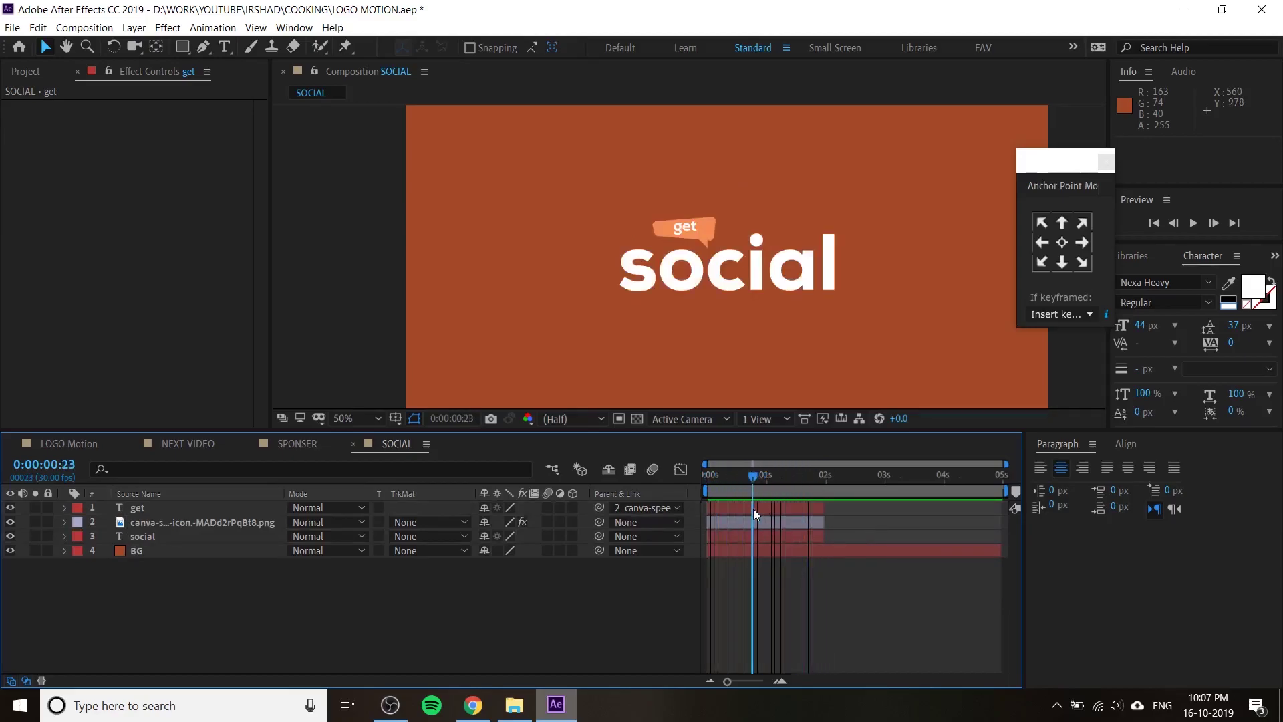
{"action": "left_click", "coordinate": [780, 511]}
{"action": "left_click", "coordinate": [792, 533], "text": "shift"}
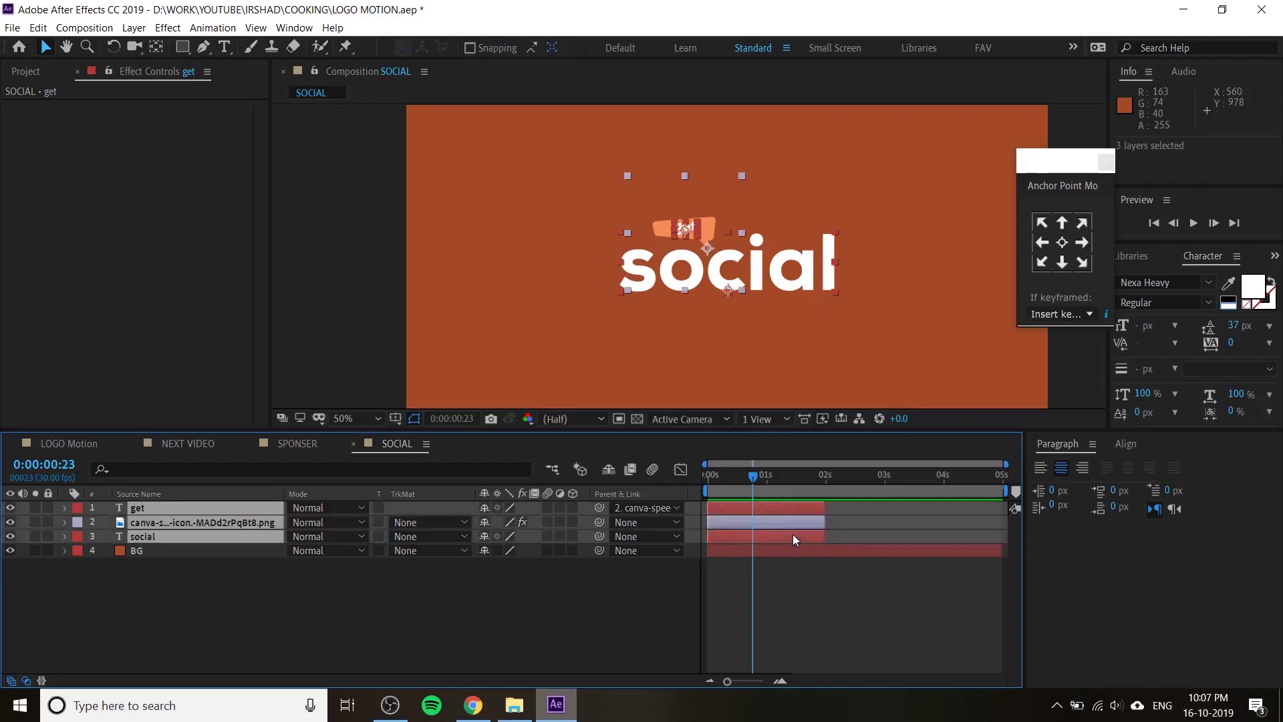
{"action": "left_click", "coordinate": [775, 577]}
{"action": "left_click_drag", "start_coordinate": [746, 465], "coordinate": [706, 471]}
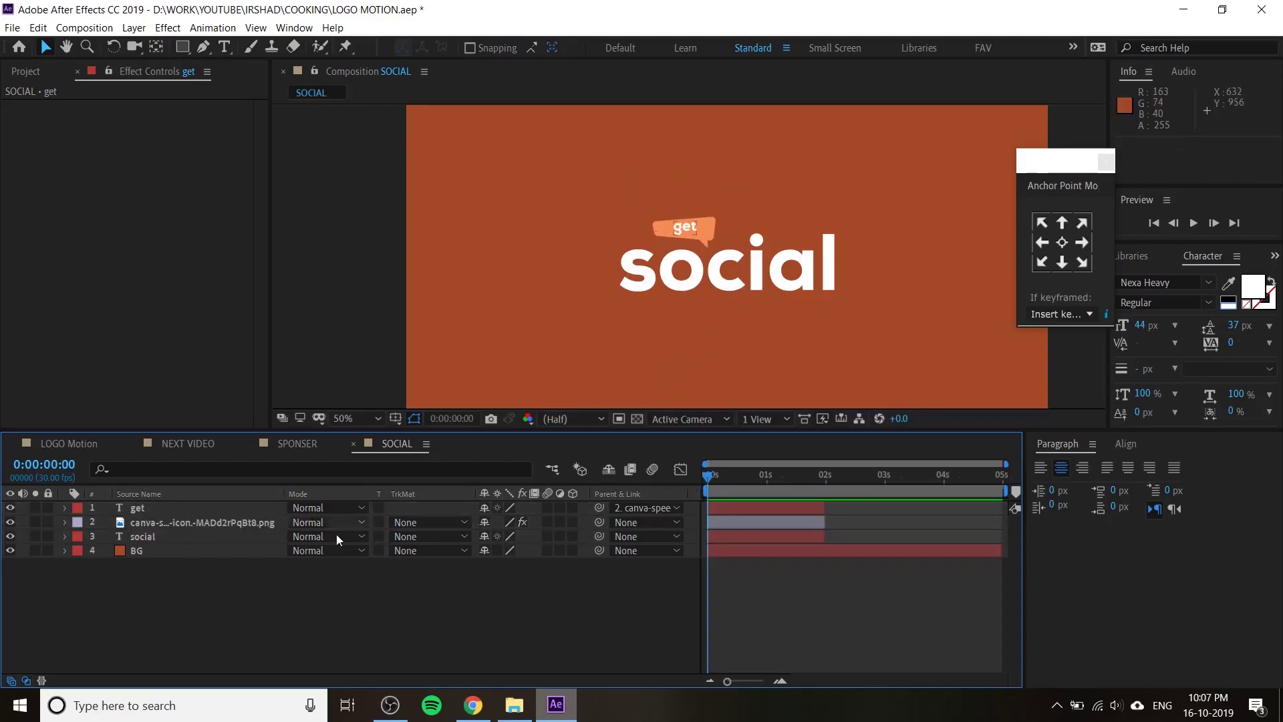
- Draw a rectangle over the get social text, centre its anchor and widen it
{"action": "left_click", "coordinate": [181, 50]}
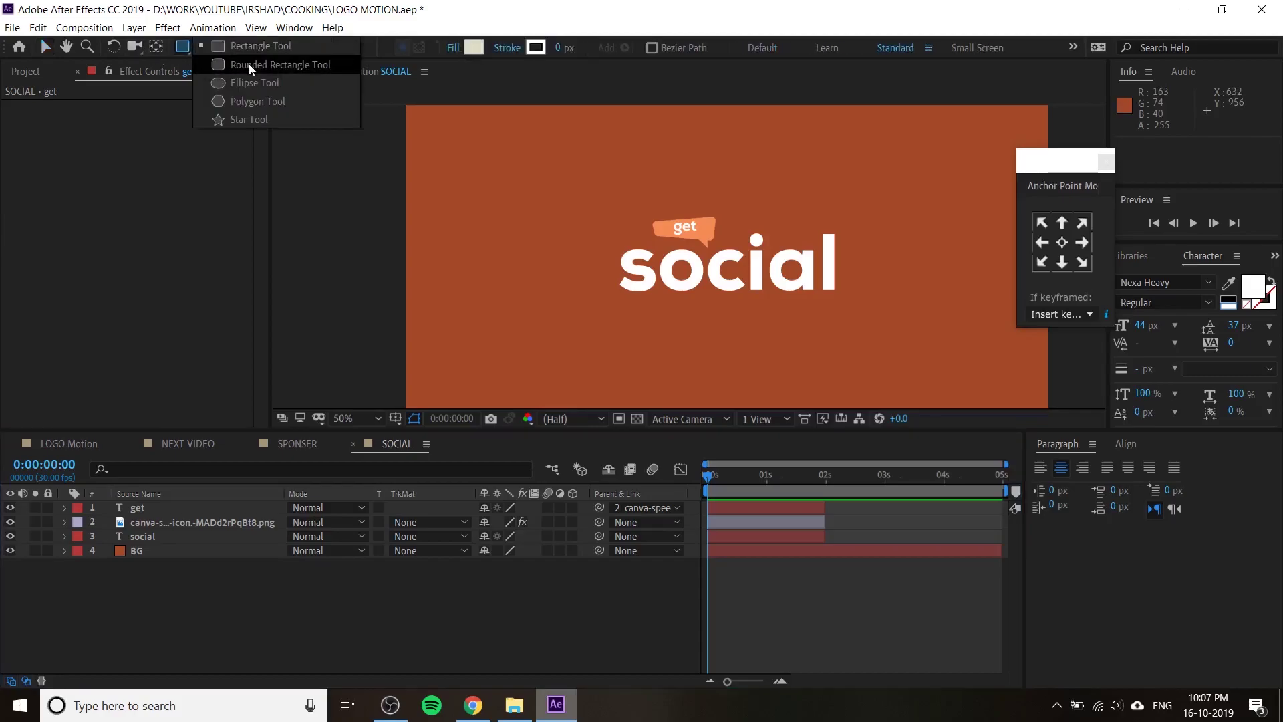
{"action": "left_click", "coordinate": [254, 47]}
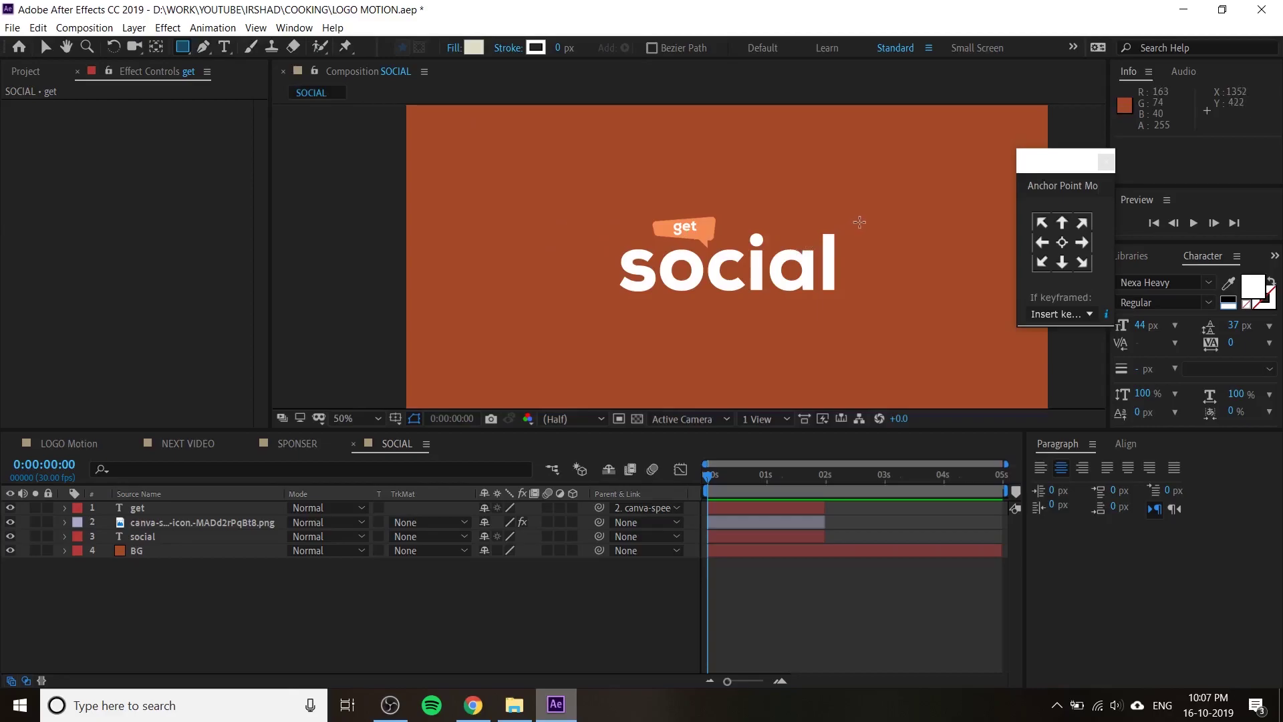
{"action": "mouse_move", "coordinate": [860, 222]}
{"action": "left_mouse_down"}
{"action": "mouse_move", "coordinate": [585, 308]}
{"action": "mouse_move", "coordinate": [509, 315]}
{"action": "left_mouse_up"}
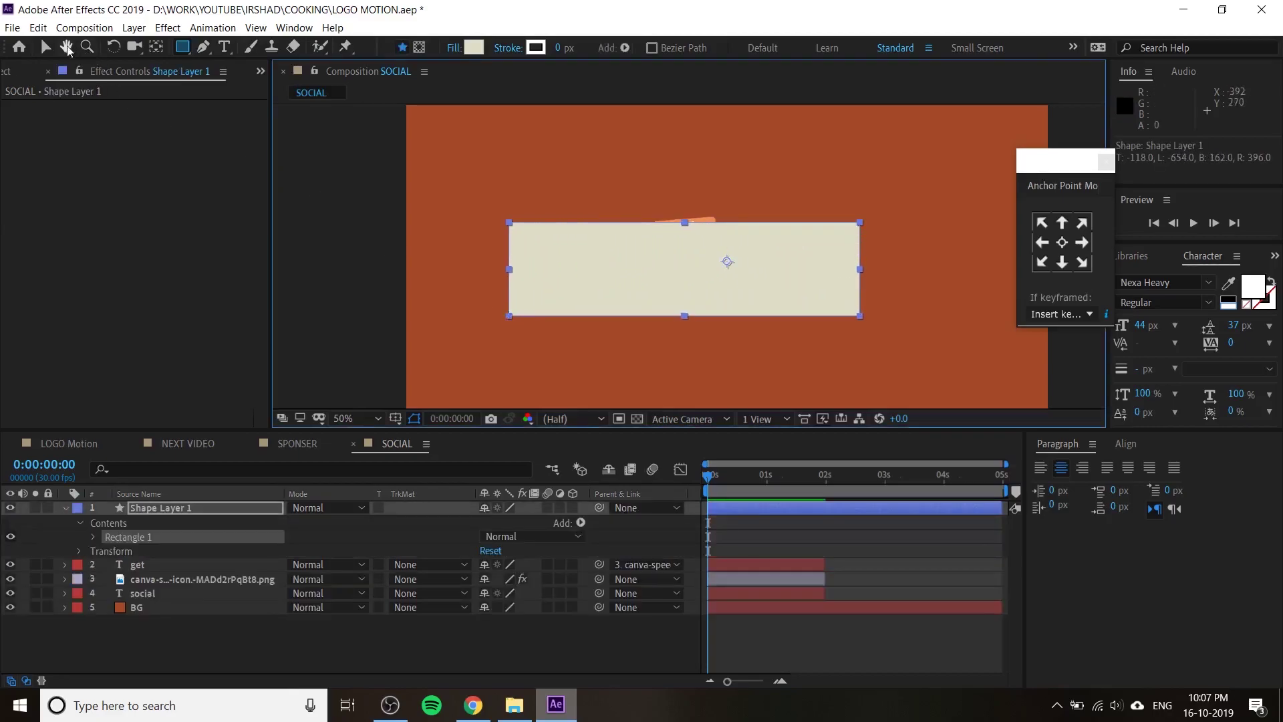
{"action": "left_click", "coordinate": [45, 47]}
{"action": "left_click", "coordinate": [1064, 242]}
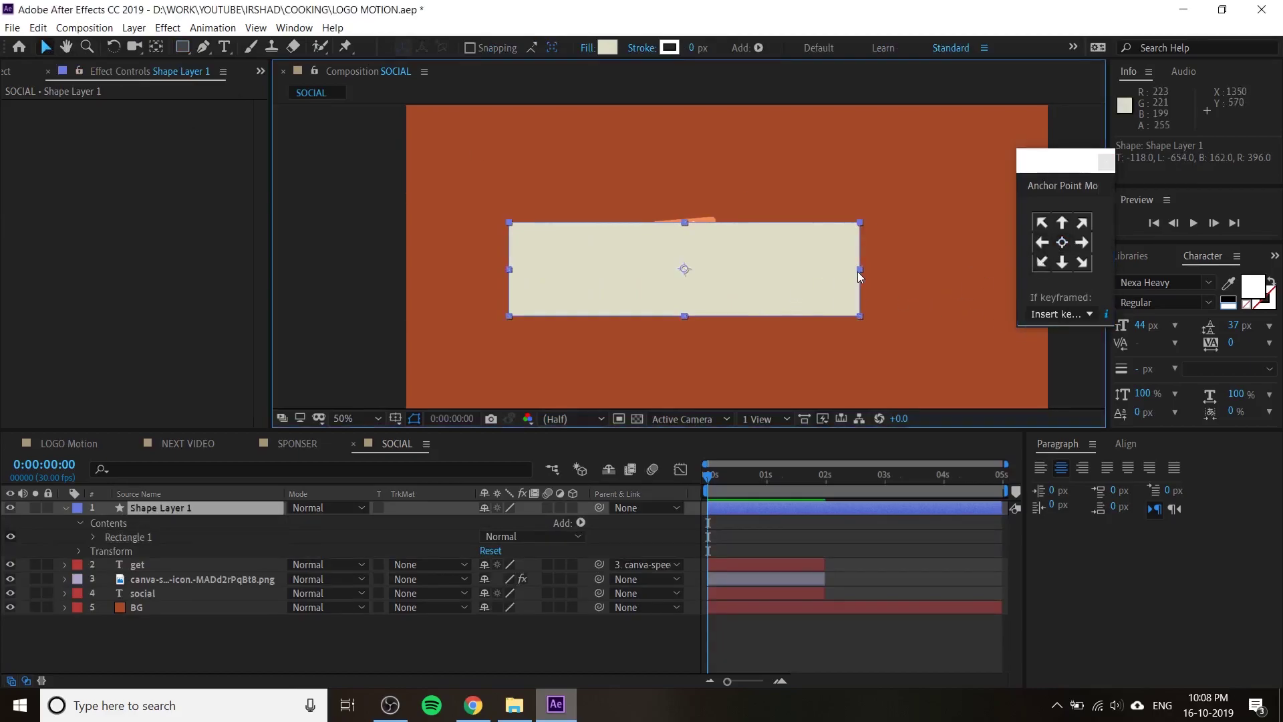
{"action": "left_click_drag", "start_coordinate": [859, 270], "coordinate": [926, 270]}
{"action": "left_click_drag", "start_coordinate": [759, 284], "coordinate": [772, 282]}
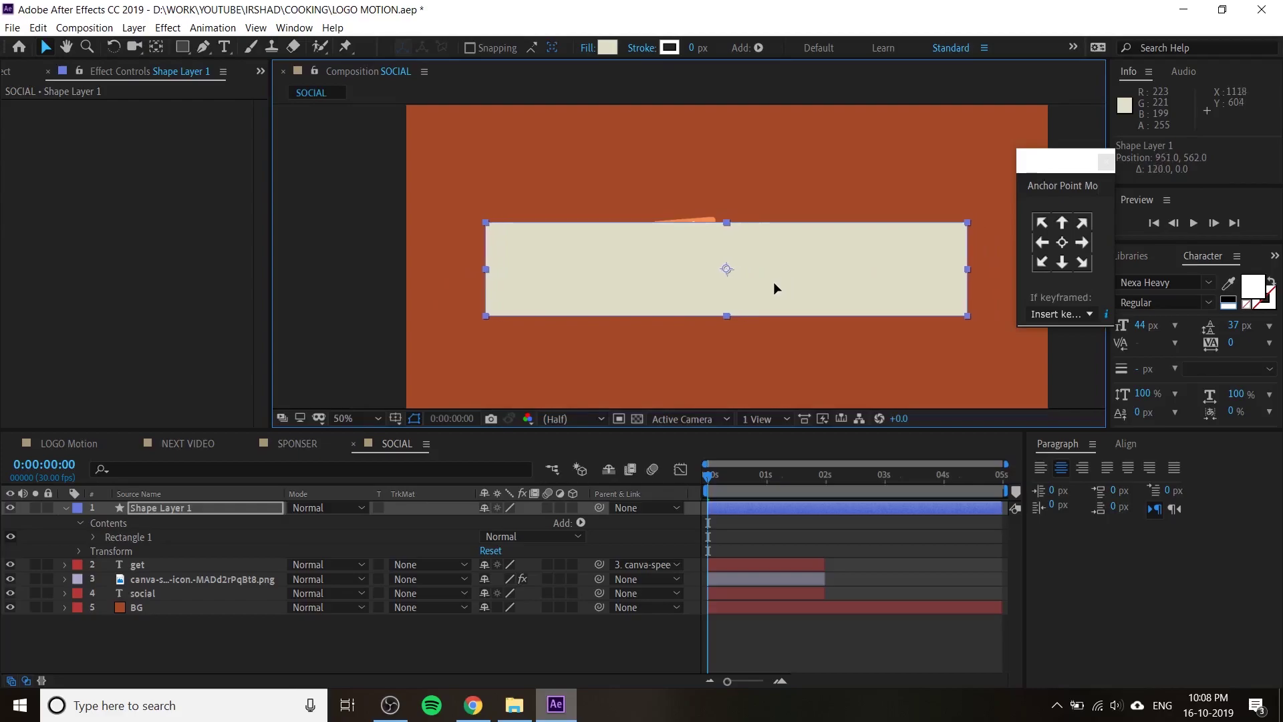
{"action": "left_click", "coordinate": [62, 507]}
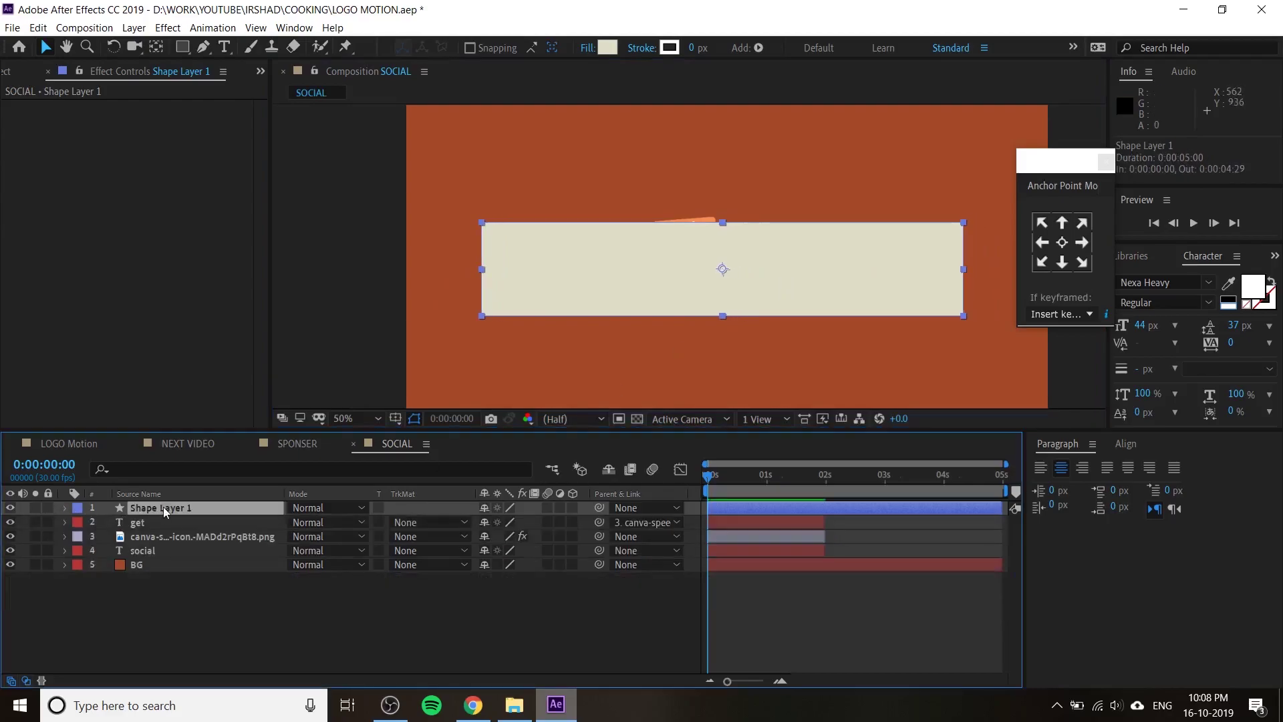
- Rename the shape layer to MASK and move it directly above social
{"action": "right_click", "coordinate": [163, 506]}
{"action": "left_click", "coordinate": [234, 495]}
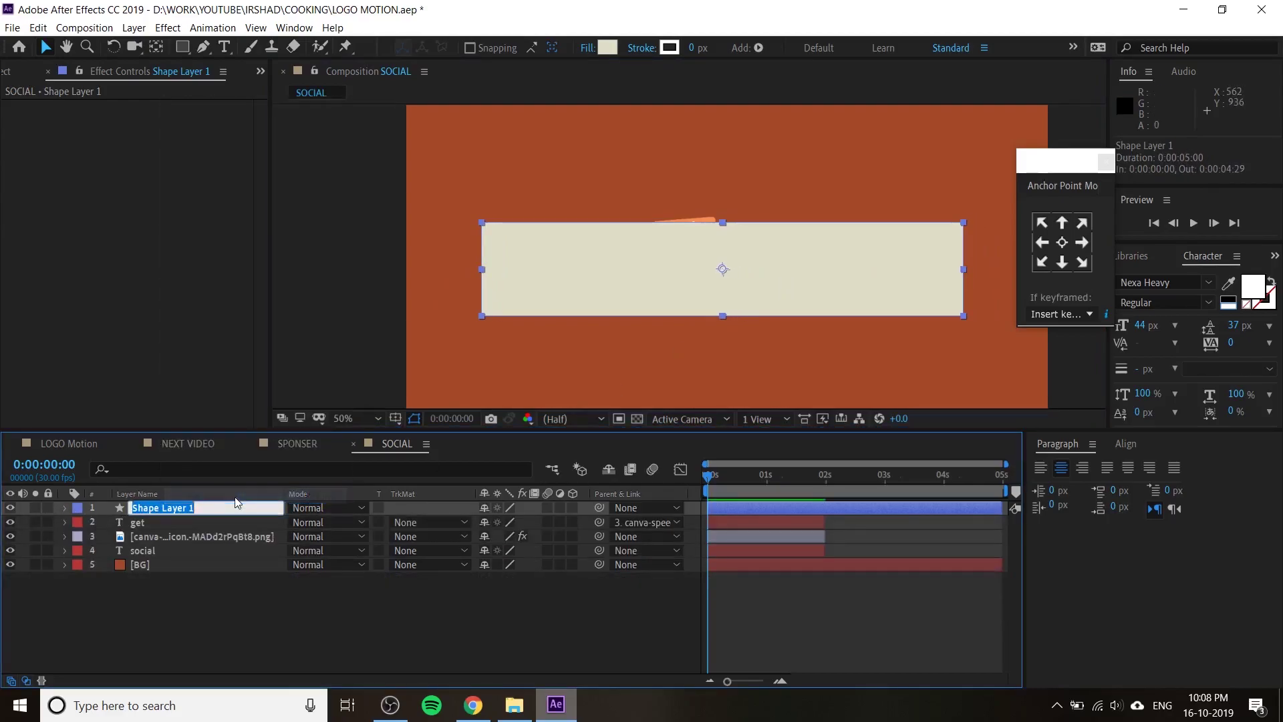
{"action": "type", "text": "MASK"}
{"action": "key", "text": "Return"}
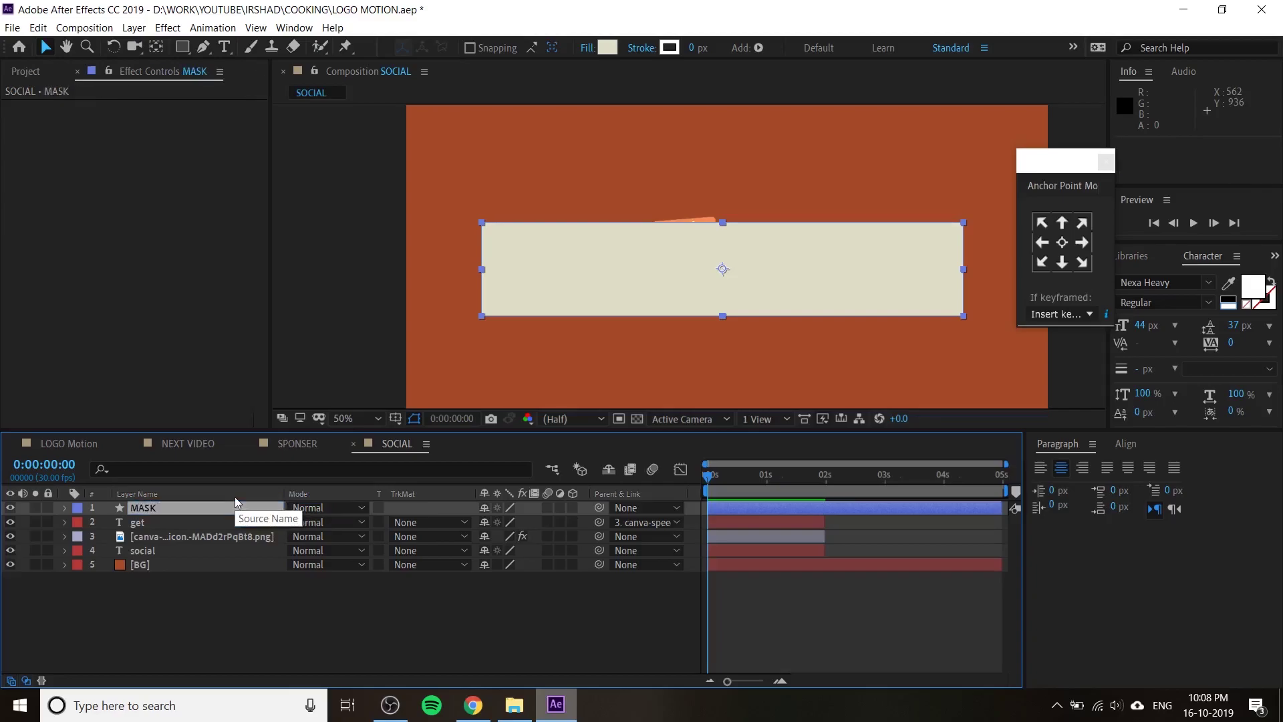
{"action": "left_click_drag", "start_coordinate": [236, 503], "coordinate": [198, 548]}
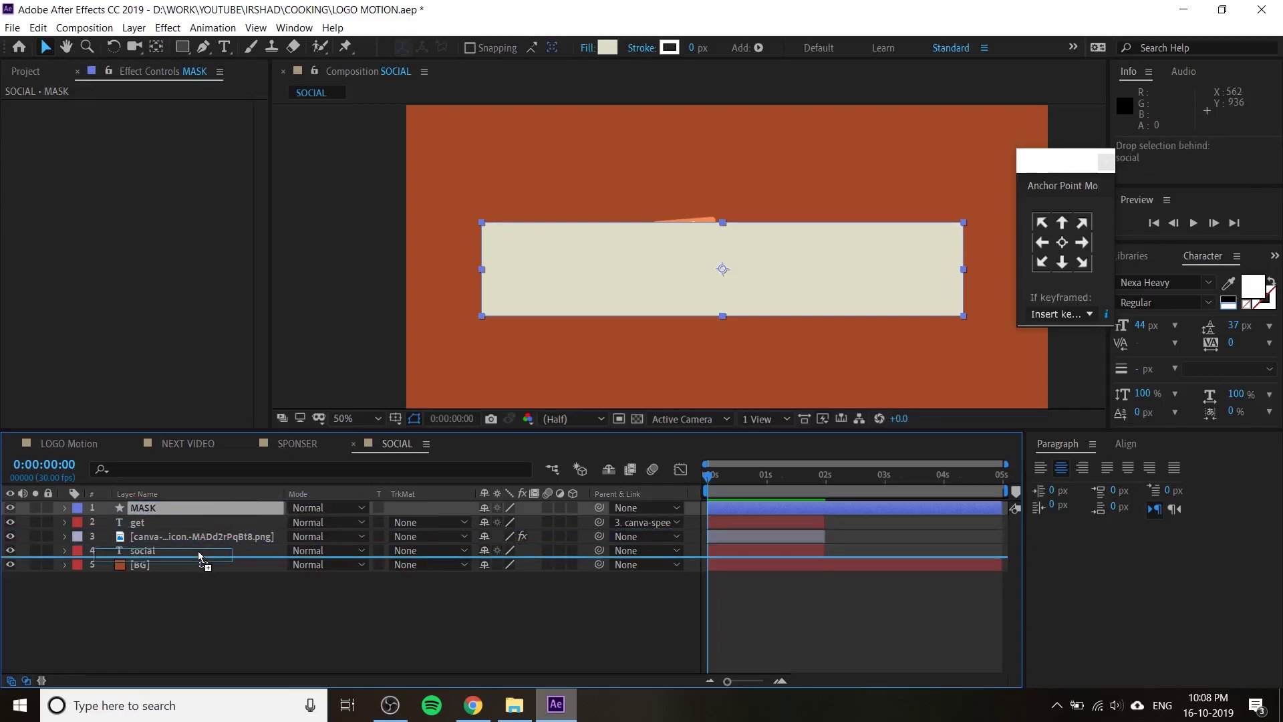
- Set social's track matte to Alpha Matte 'MASK'
{"action": "left_click", "coordinate": [147, 552]}
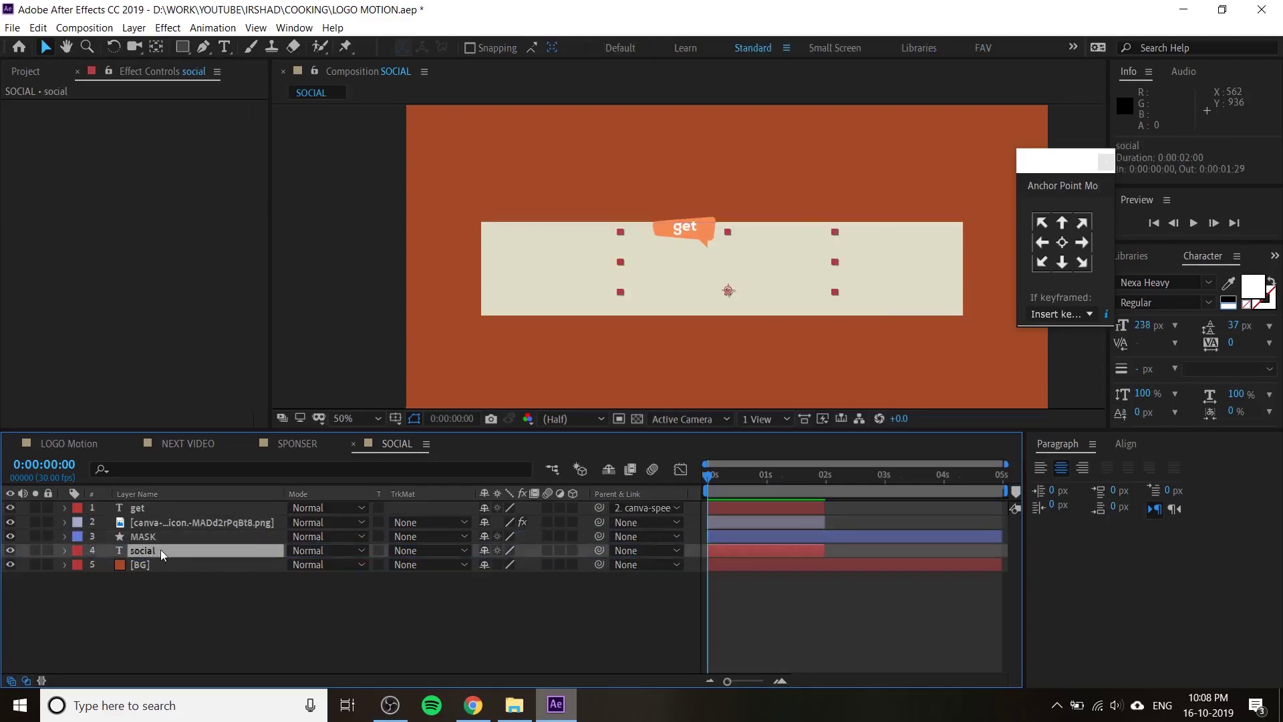
{"action": "left_click", "coordinate": [157, 537]}
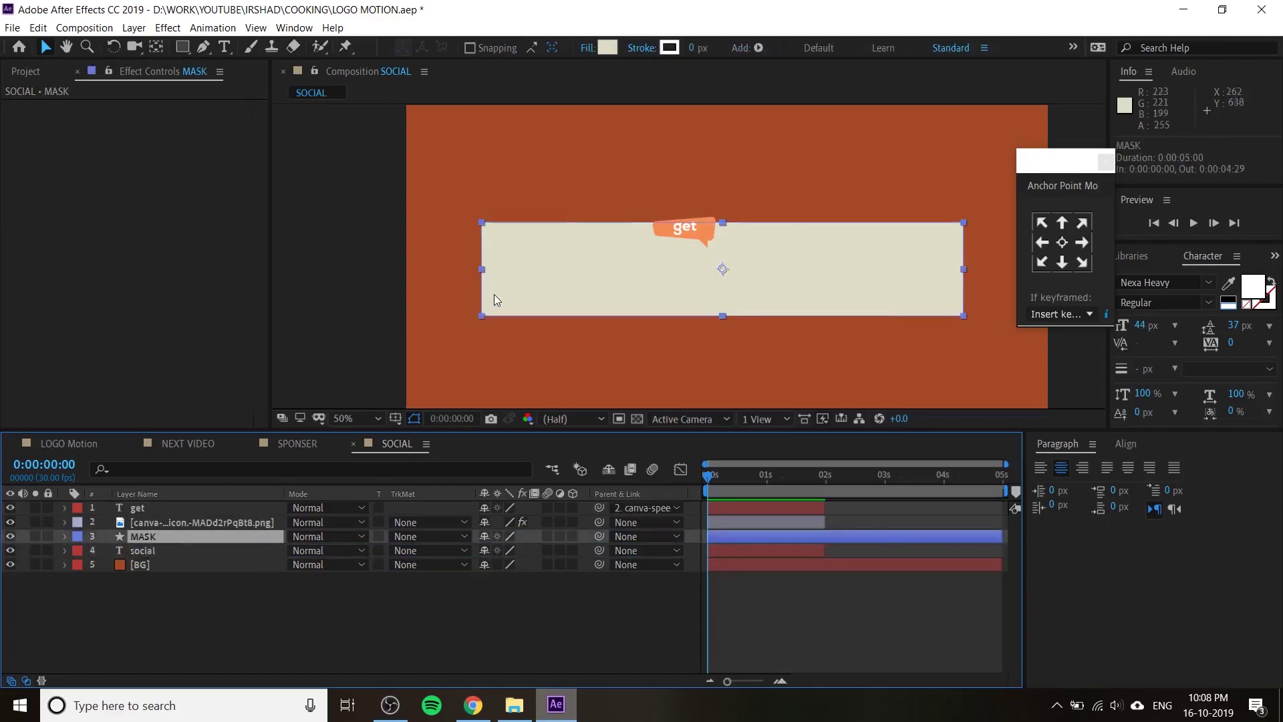
{"action": "left_click", "coordinate": [169, 550]}
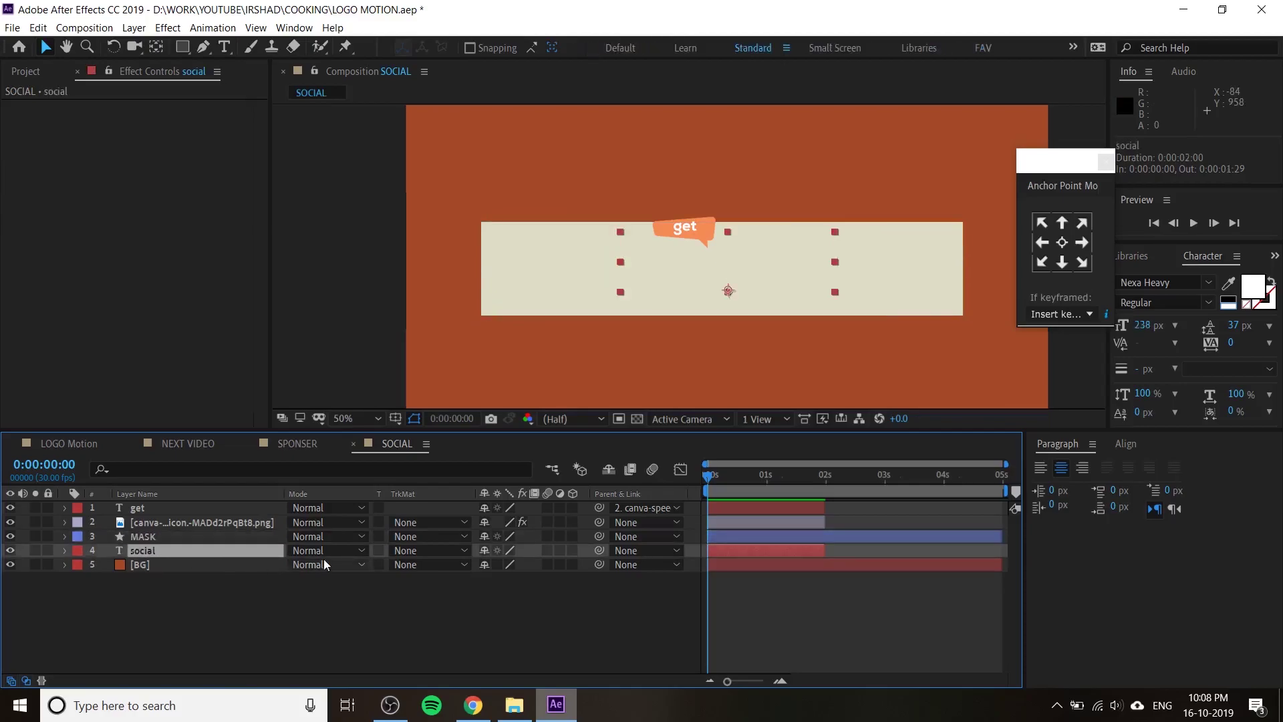
{"action": "left_click", "coordinate": [413, 552]}
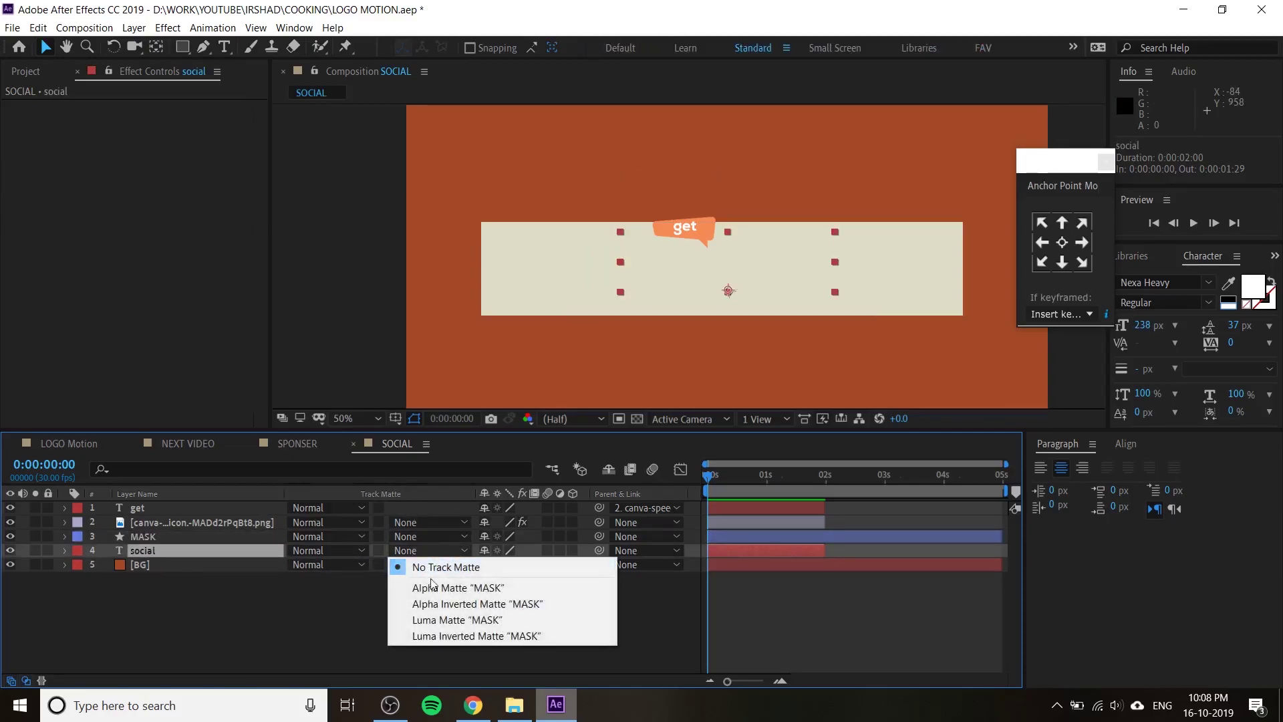
{"action": "left_click", "coordinate": [457, 587]}
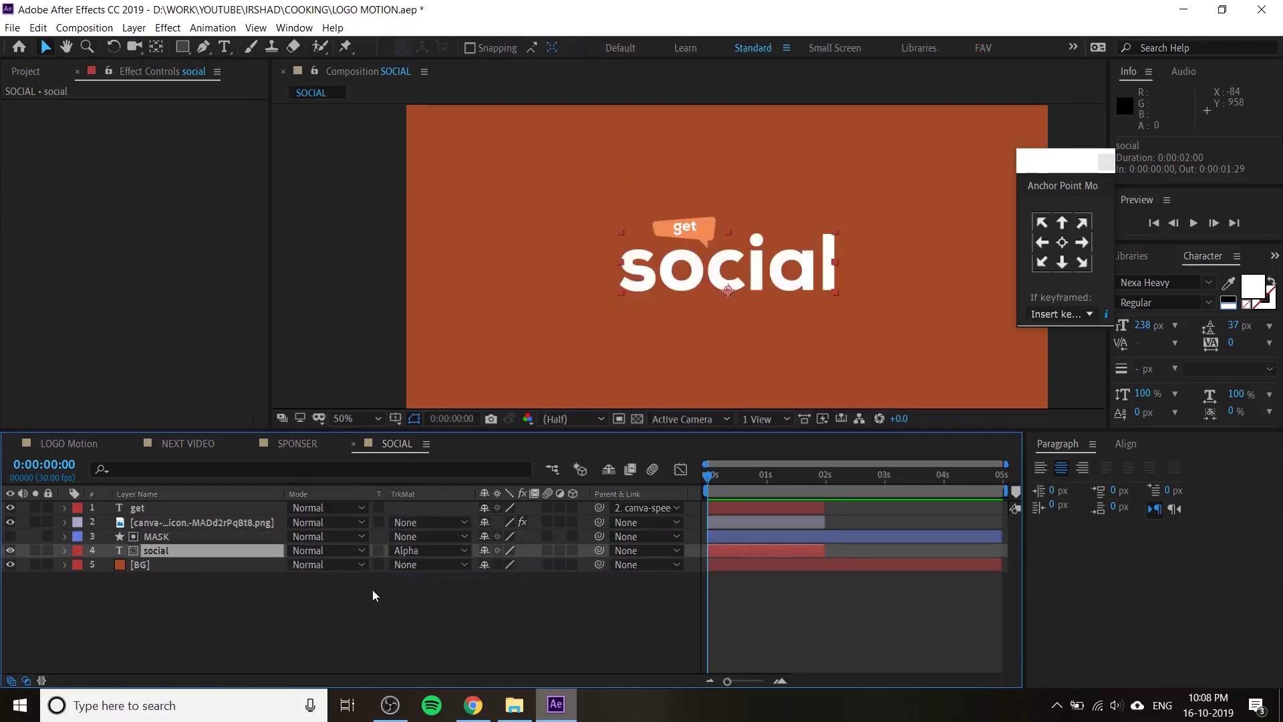
{"action": "left_click", "coordinate": [150, 553]}
{"action": "mouse_move", "coordinate": [727, 294]}
{"action": "left_mouse_down"}
{"action": "mouse_move", "coordinate": [718, 345]}
{"action": "mouse_move", "coordinate": [729, 226]}
{"action": "mouse_move", "coordinate": [524, 339]}
{"action": "mouse_move", "coordinate": [851, 229]}
{"action": "mouse_move", "coordinate": [797, 279]}
{"action": "left_mouse_up"}
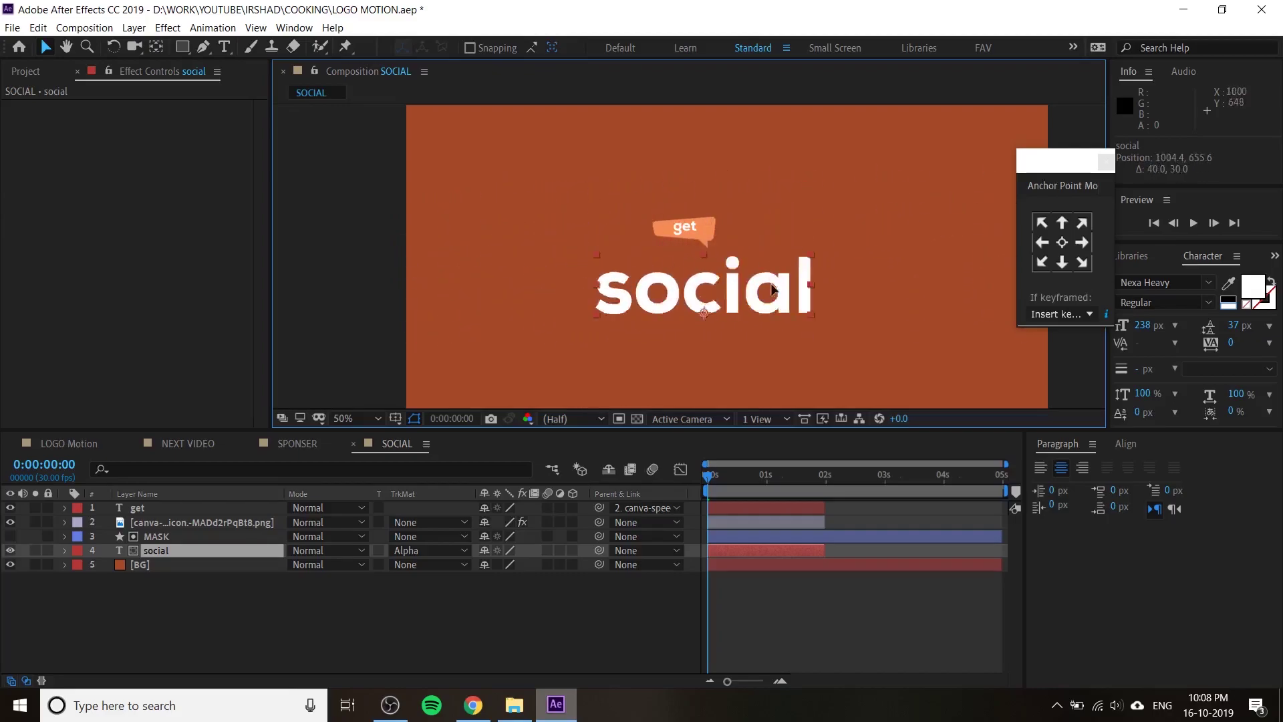
{"action": "key", "text": "ctrl+z"}
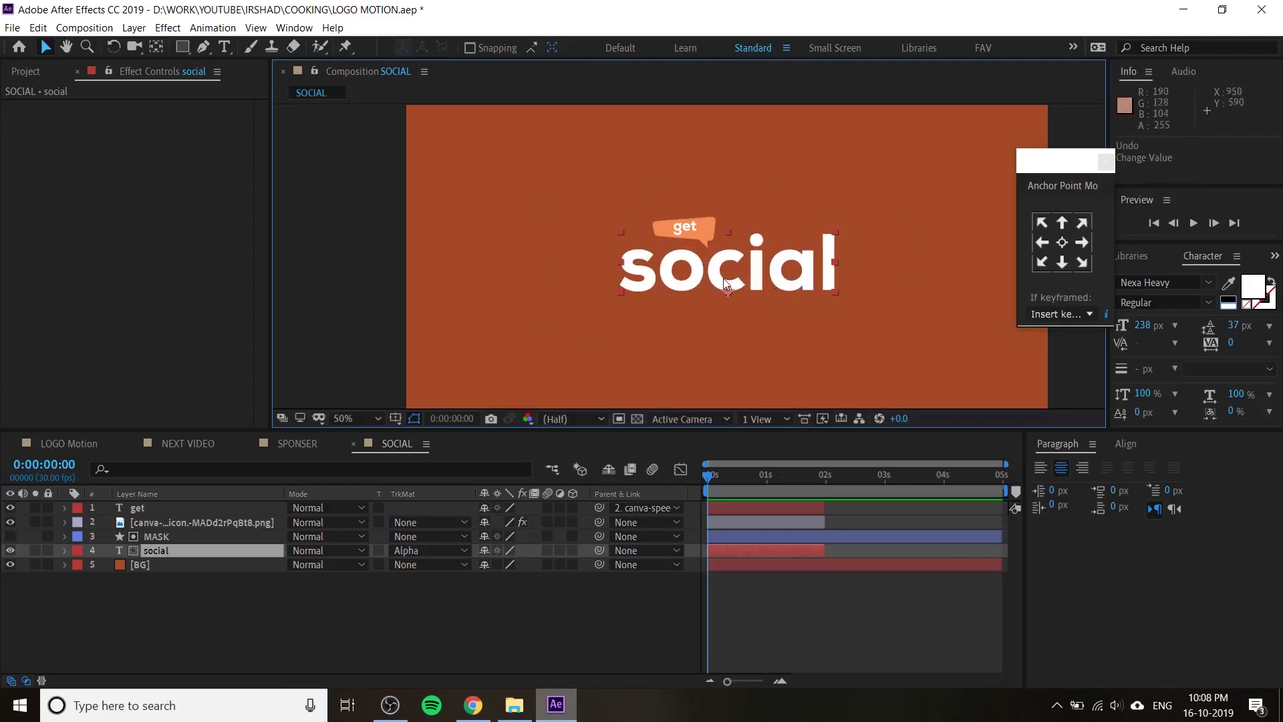
{"action": "left_click", "coordinate": [740, 476]}
- Lower the social text below view at 0s to start its Position animation, then preview
{"action": "left_click", "coordinate": [174, 549]}
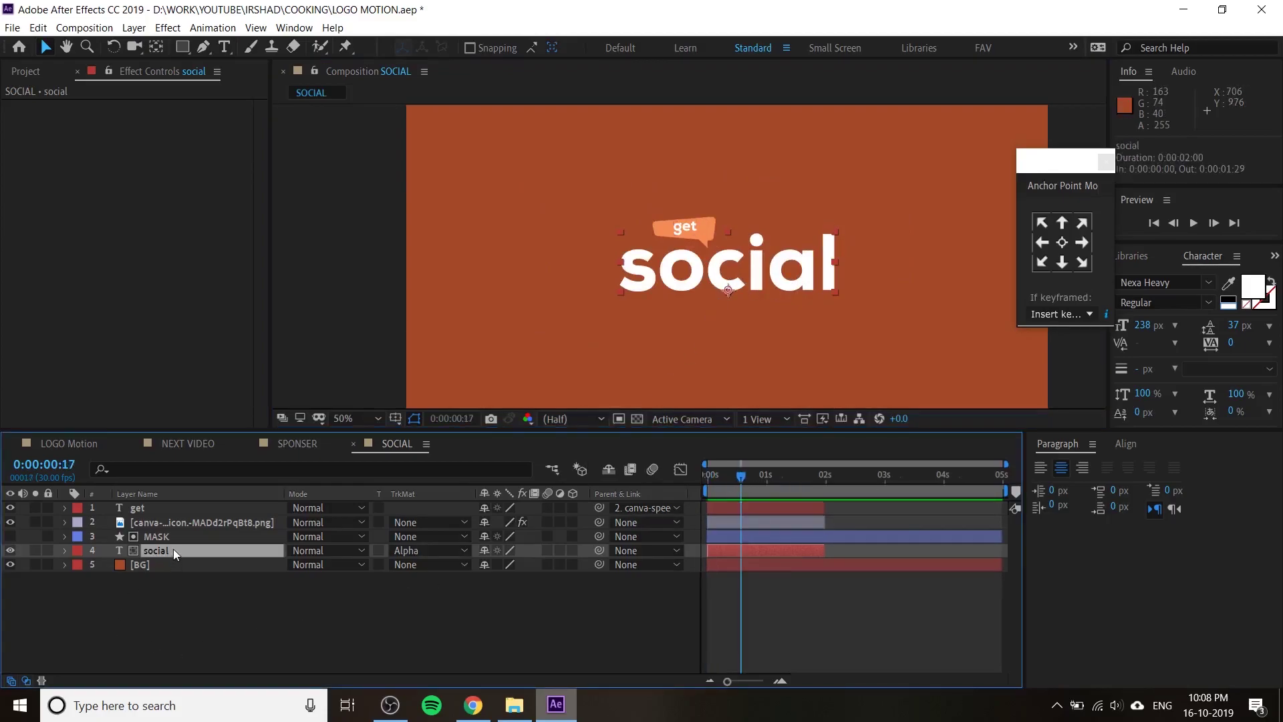
{"action": "key", "text": "p"}
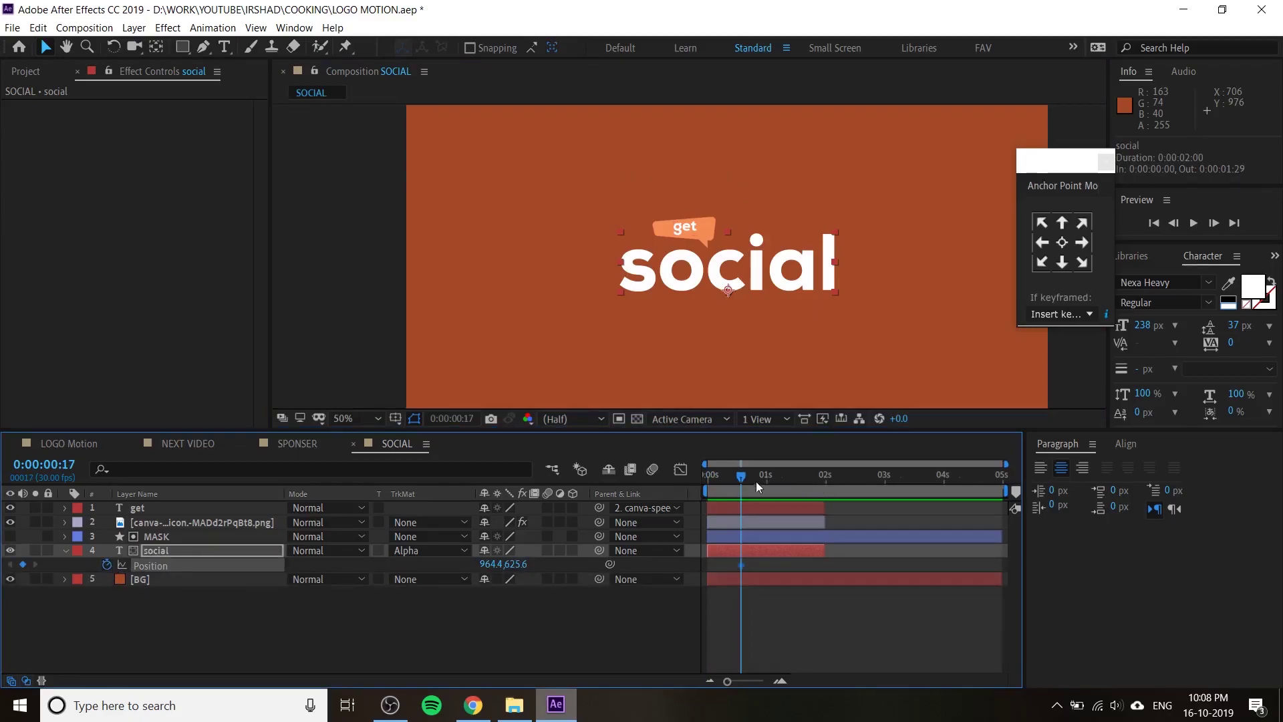
{"action": "left_click_drag", "start_coordinate": [735, 482], "coordinate": [691, 490]}
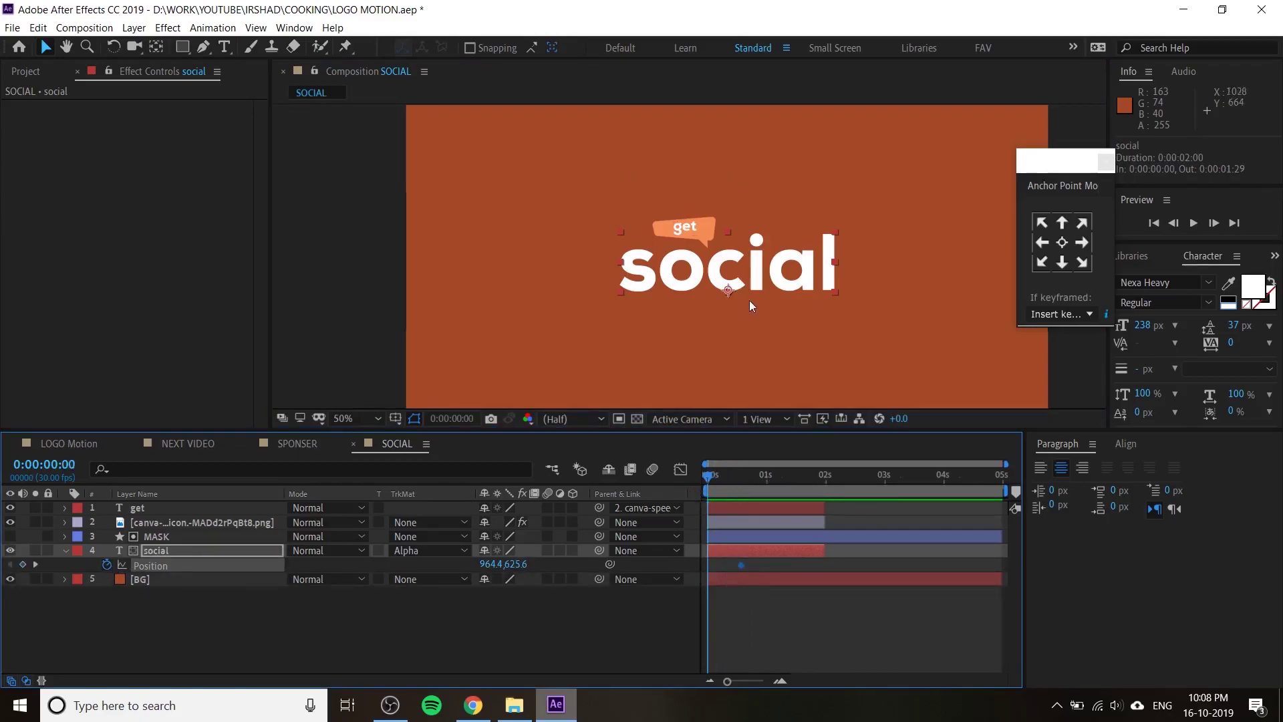
{"action": "left_click_drag", "start_coordinate": [732, 277], "coordinate": [747, 359]}
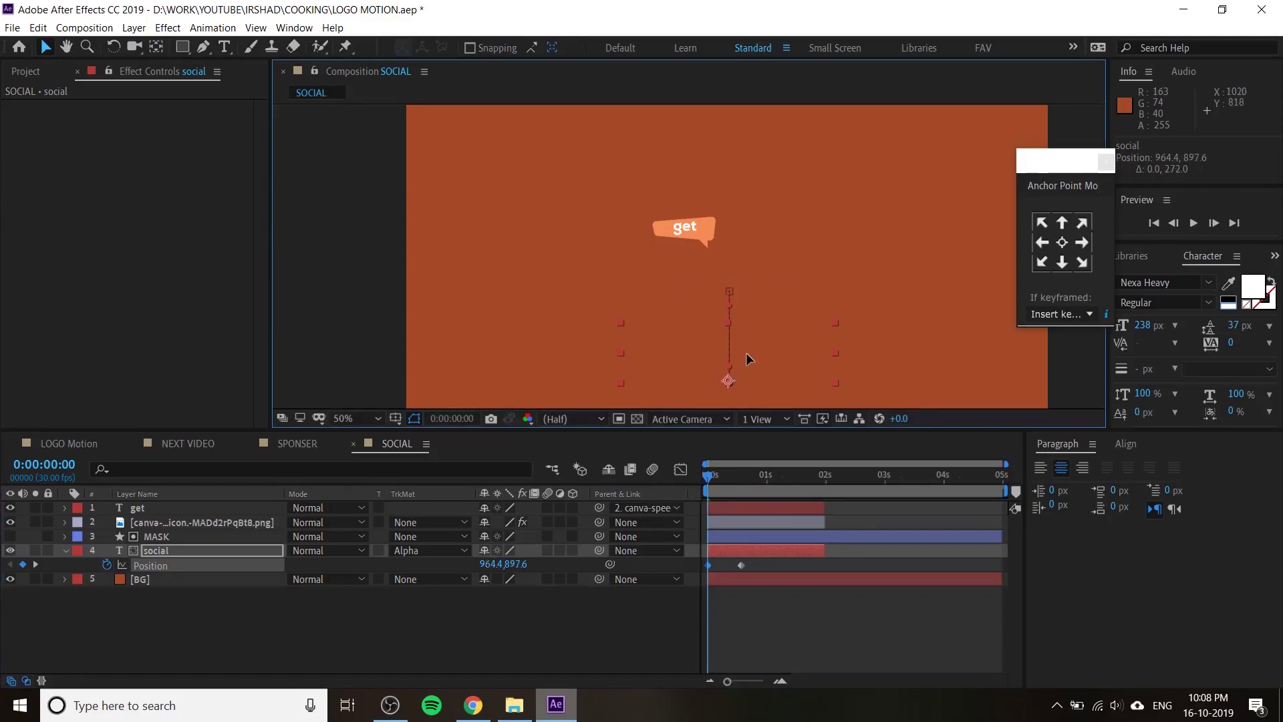
{"action": "key", "text": "space"}
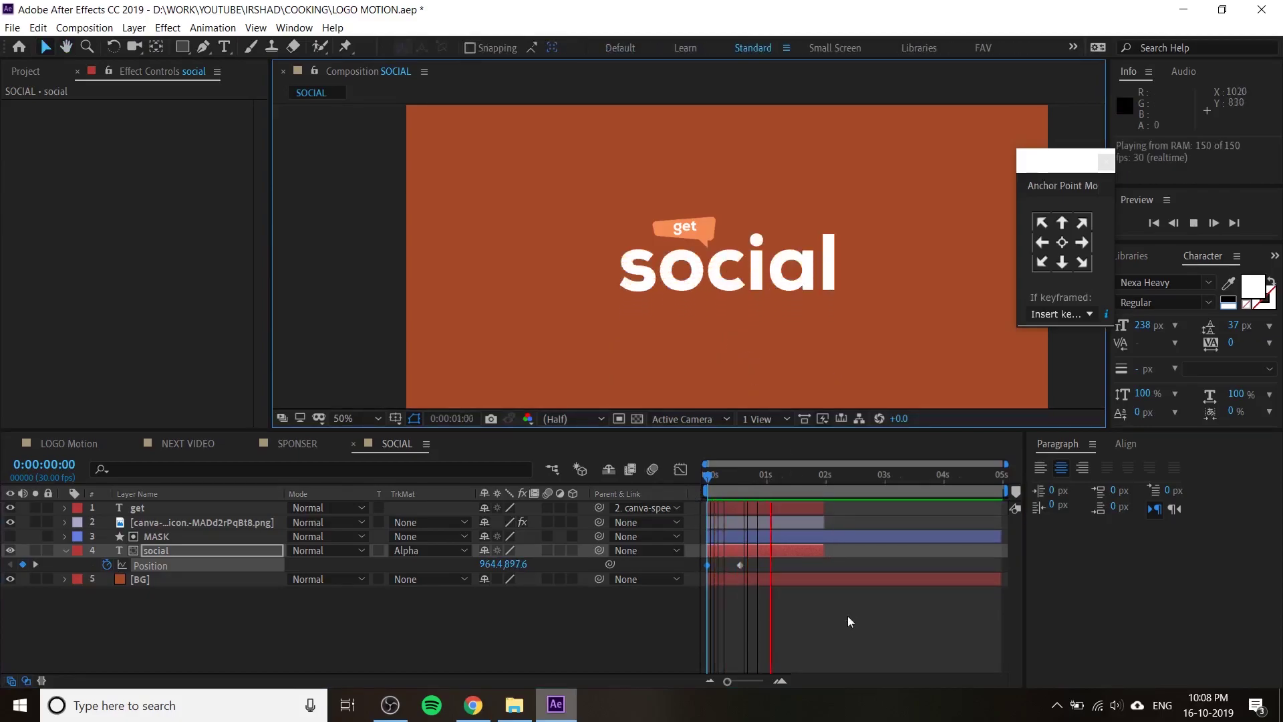
- Move social up out of view at 0:00:01:26, shift the third keyframe later, and preview
{"action": "left_click_drag", "start_coordinate": [773, 477], "coordinate": [781, 479]}
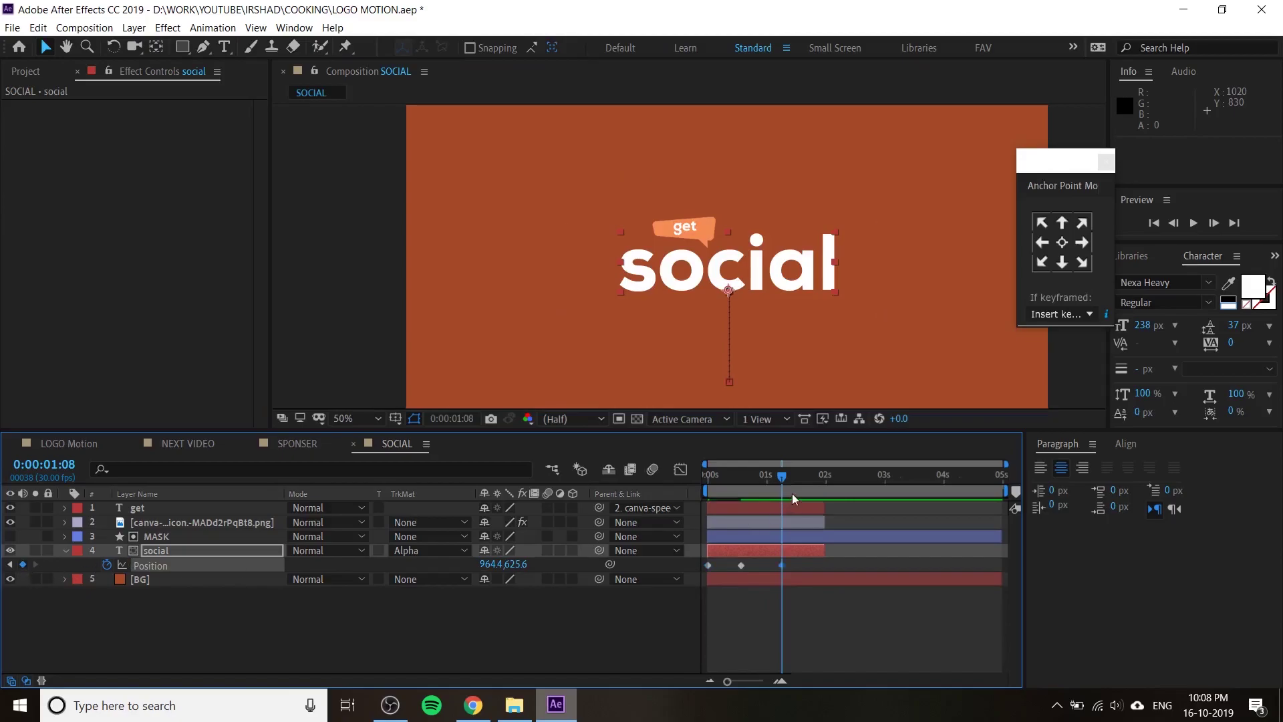
{"action": "left_click_drag", "start_coordinate": [784, 479], "coordinate": [817, 495]}
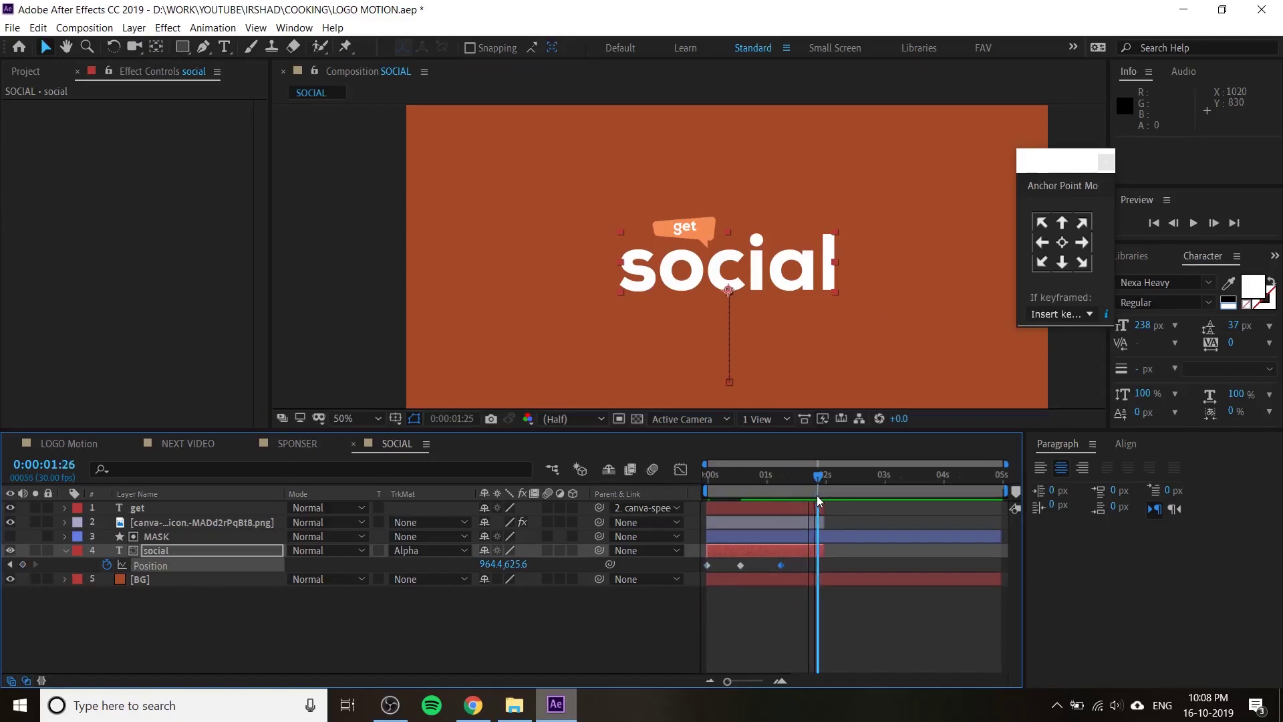
{"action": "left_click_drag", "start_coordinate": [747, 276], "coordinate": [747, 192]}
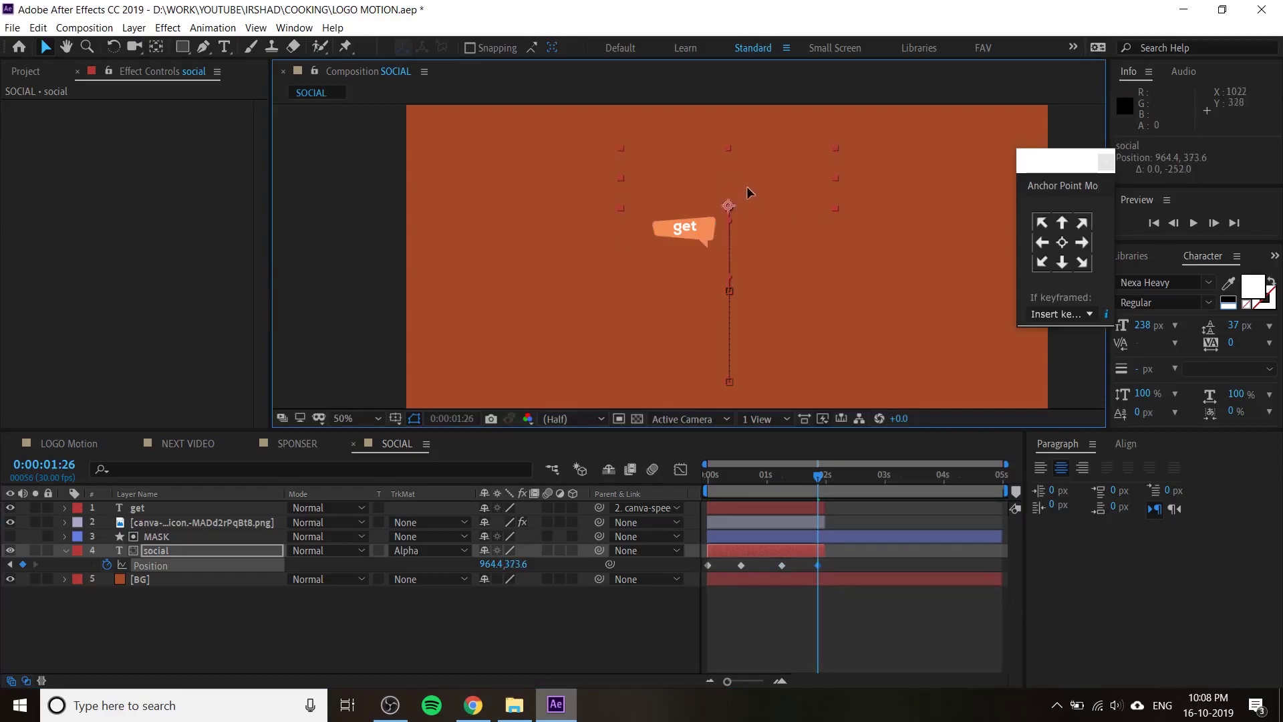
{"action": "left_click_drag", "start_coordinate": [782, 566], "coordinate": [792, 566]}
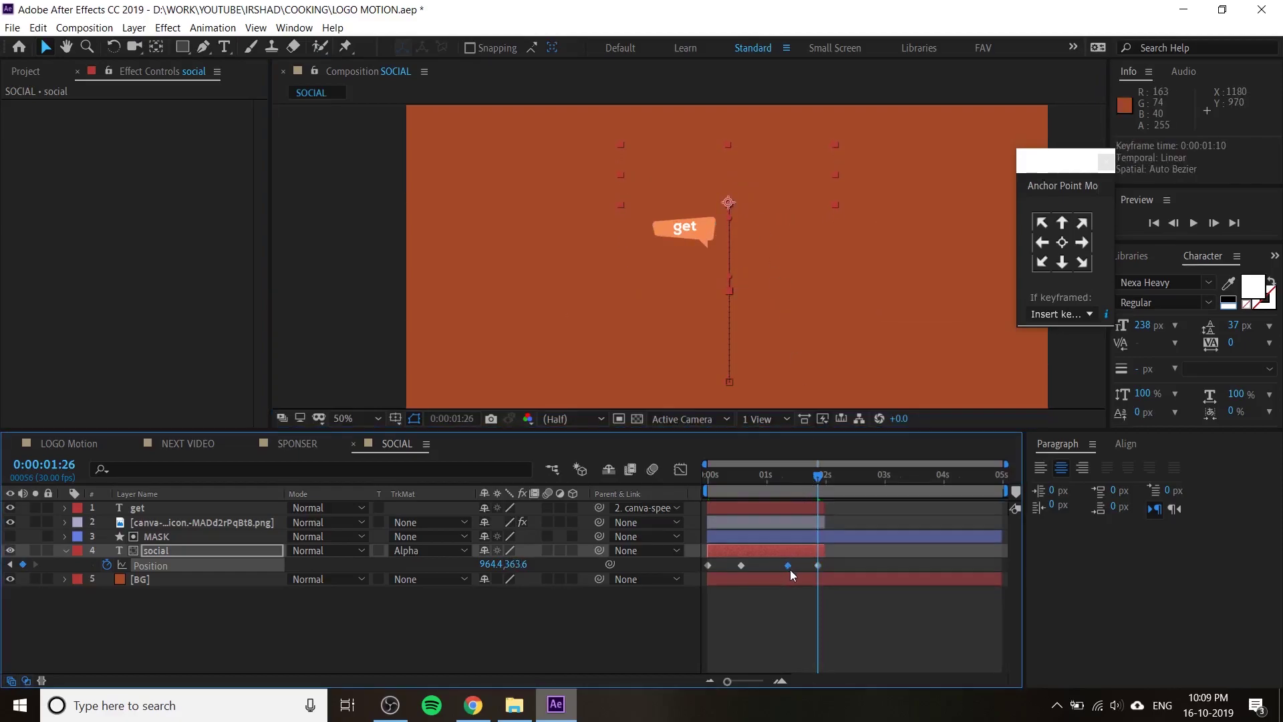
{"action": "key", "text": "j"}
{"action": "key", "text": "j"}
{"action": "key", "text": "j"}
{"action": "key", "text": "space"}
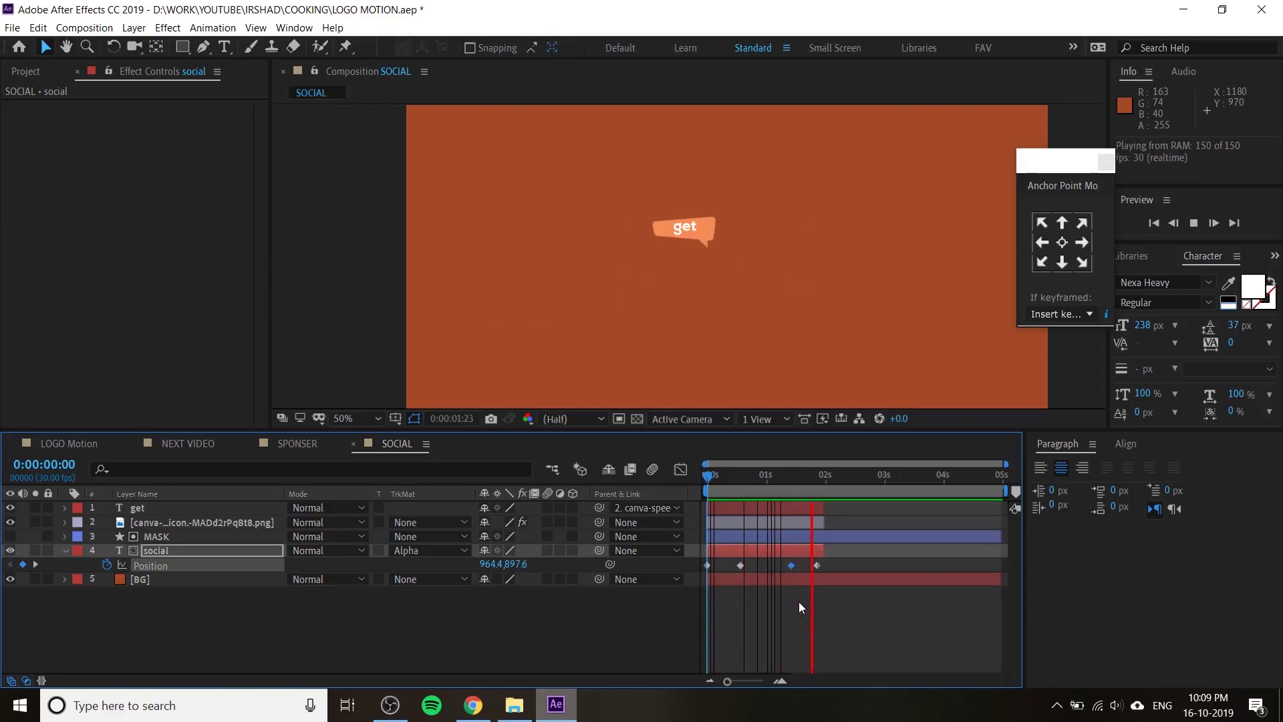
{"action": "key", "text": "space"}
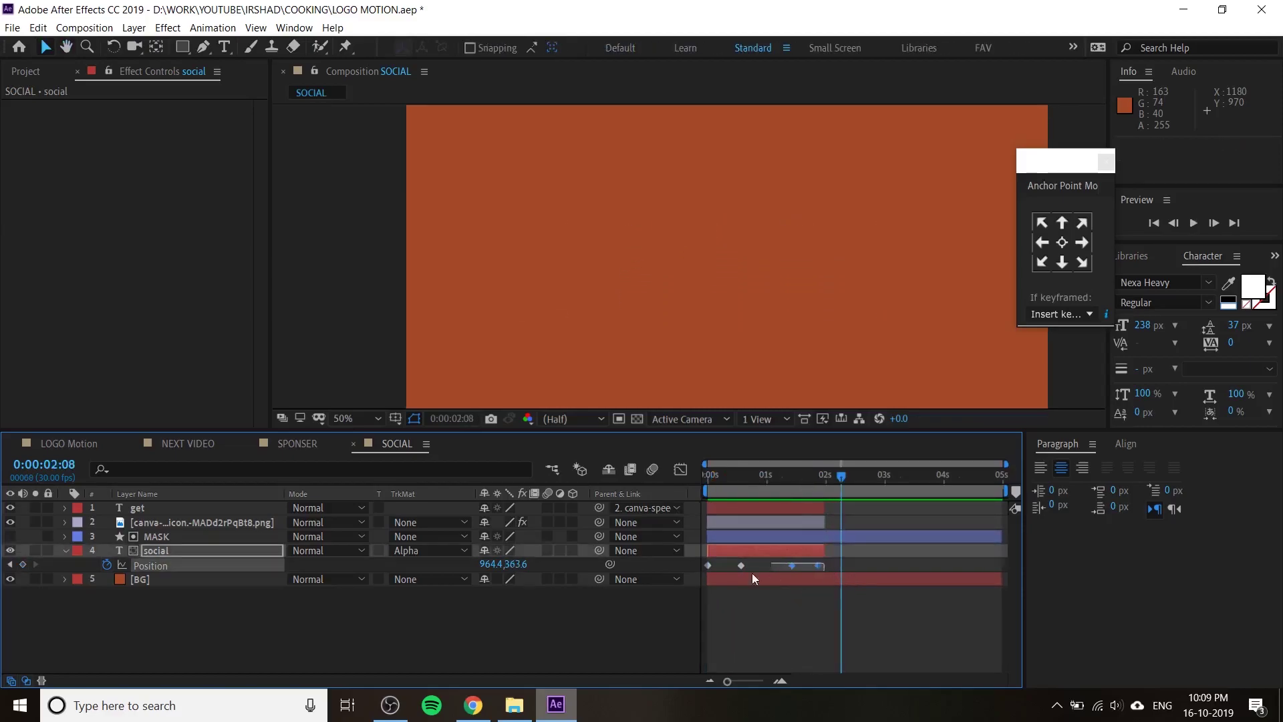
{"action": "left_click_drag", "start_coordinate": [831, 571], "coordinate": [704, 569]}
- Apply Easy Ease to social's Position keyframes and sharpen their speed curve in the Graph Editor
{"action": "right_click", "coordinate": [742, 566]}
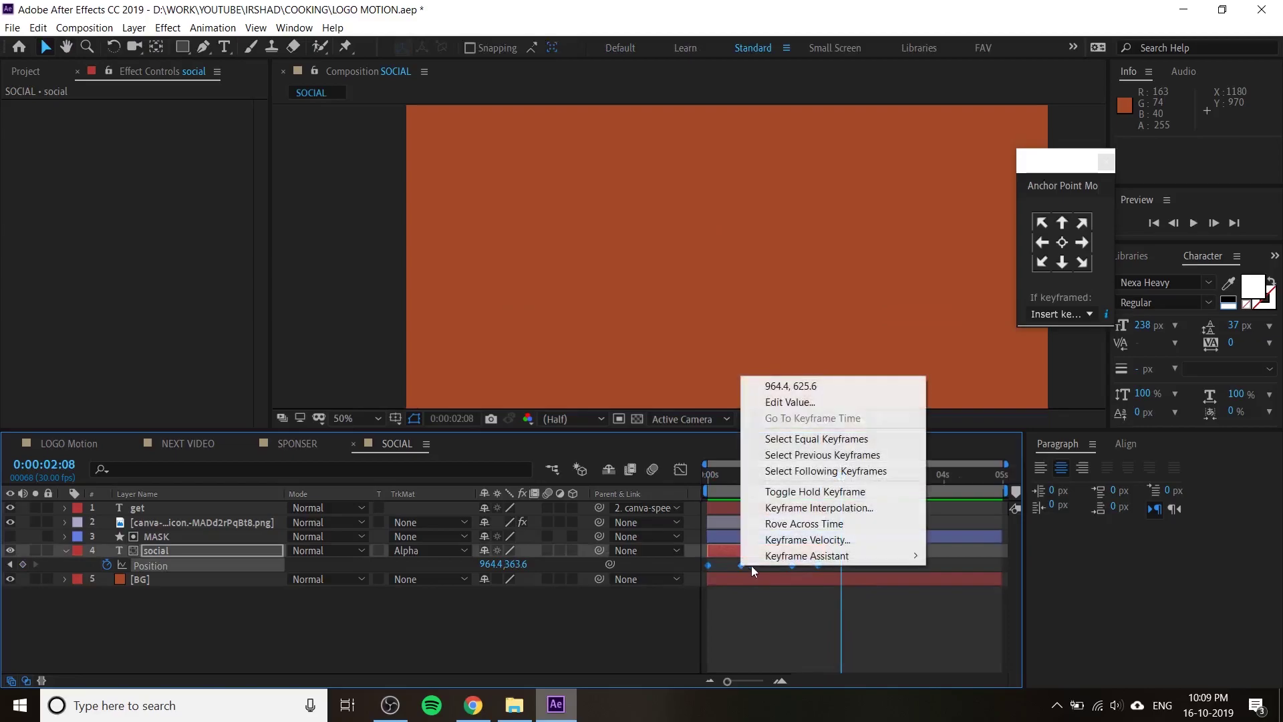
{"action": "mouse_move", "coordinate": [794, 556]}
{"action": "left_click", "coordinate": [969, 605]}
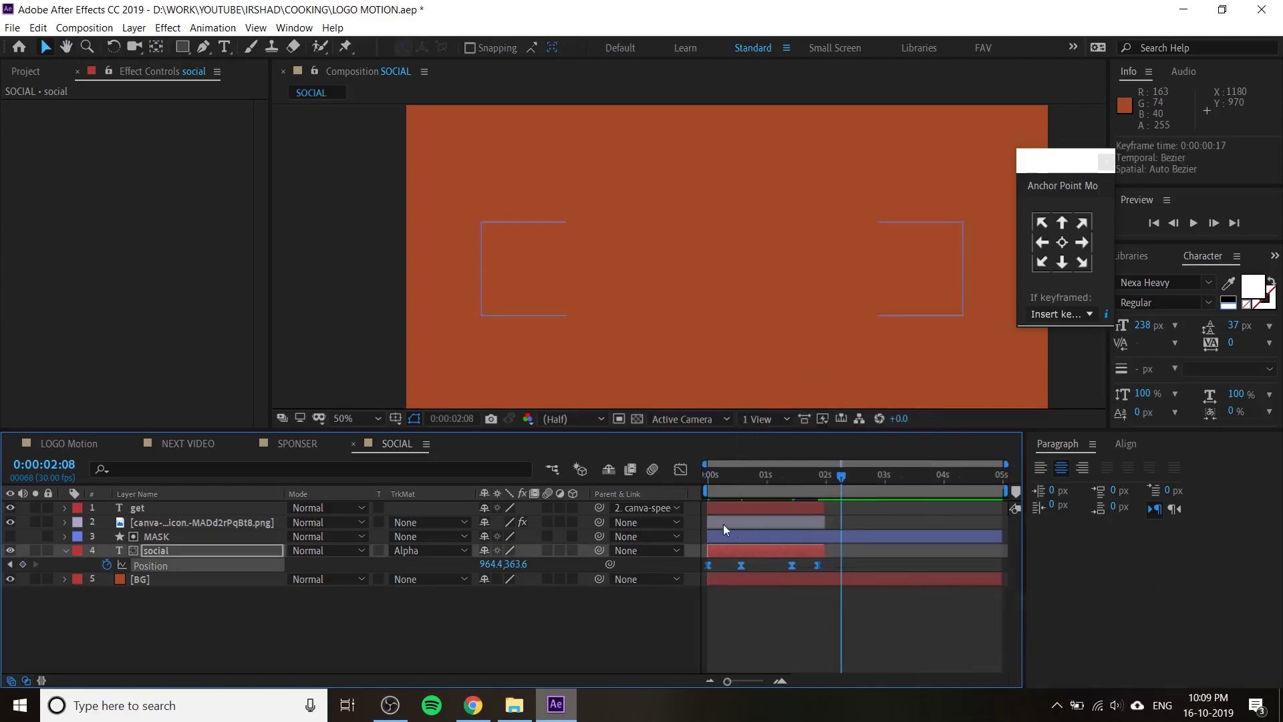
{"action": "left_click", "coordinate": [679, 469]}
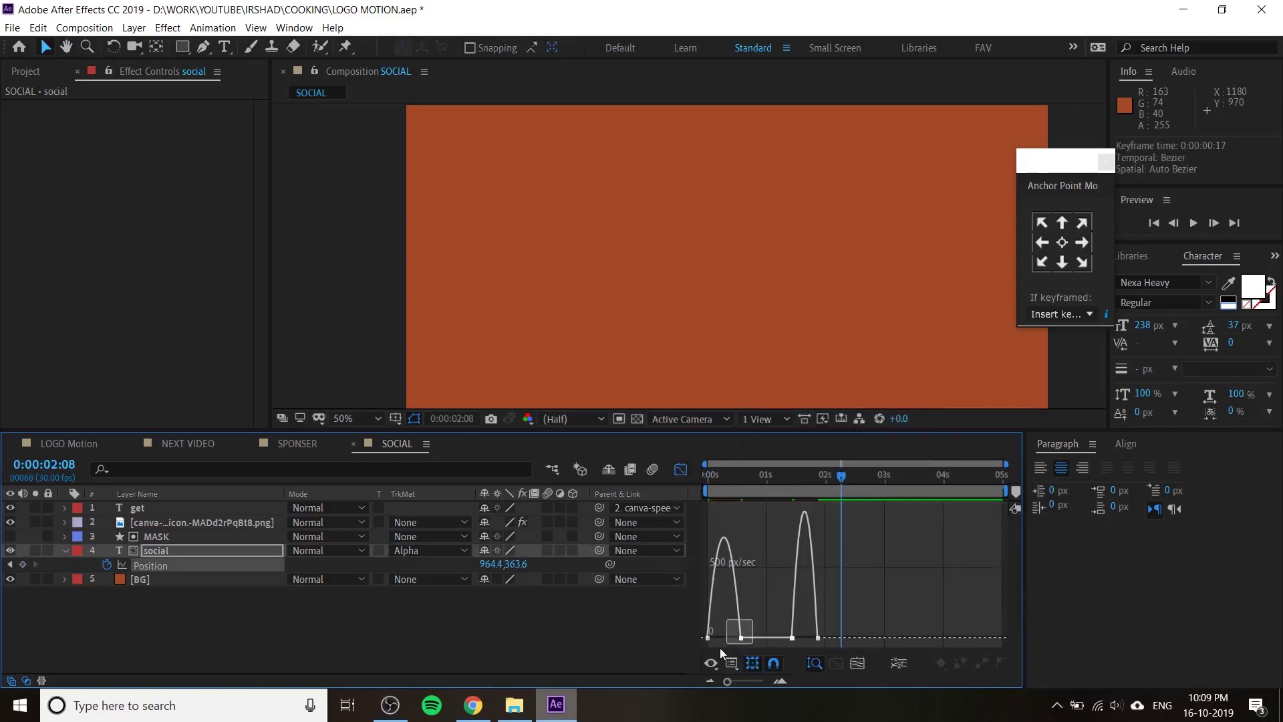
{"action": "left_click_drag", "start_coordinate": [719, 648], "coordinate": [802, 637]}
{"action": "left_click", "coordinate": [793, 637]}
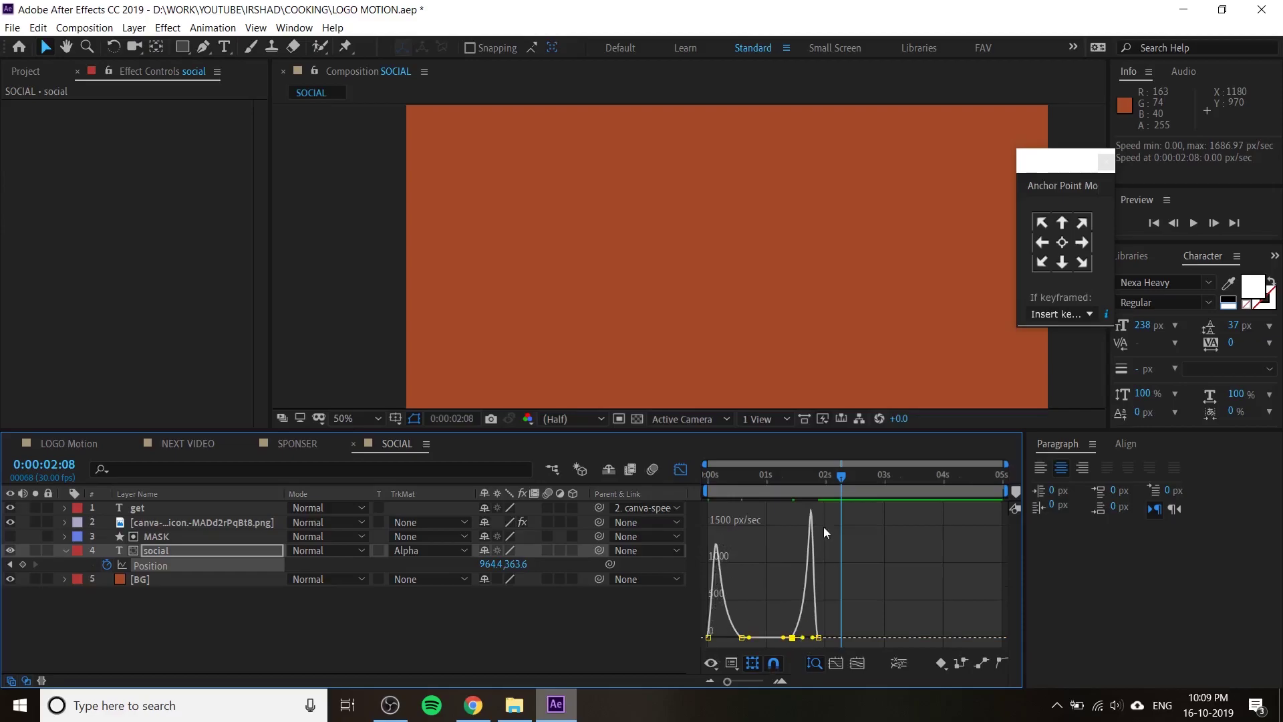
- Preview the eased animation, scrub to 0:00:01:11, and save the project
{"action": "left_click", "coordinate": [679, 471]}
{"action": "left_click", "coordinate": [793, 609]}
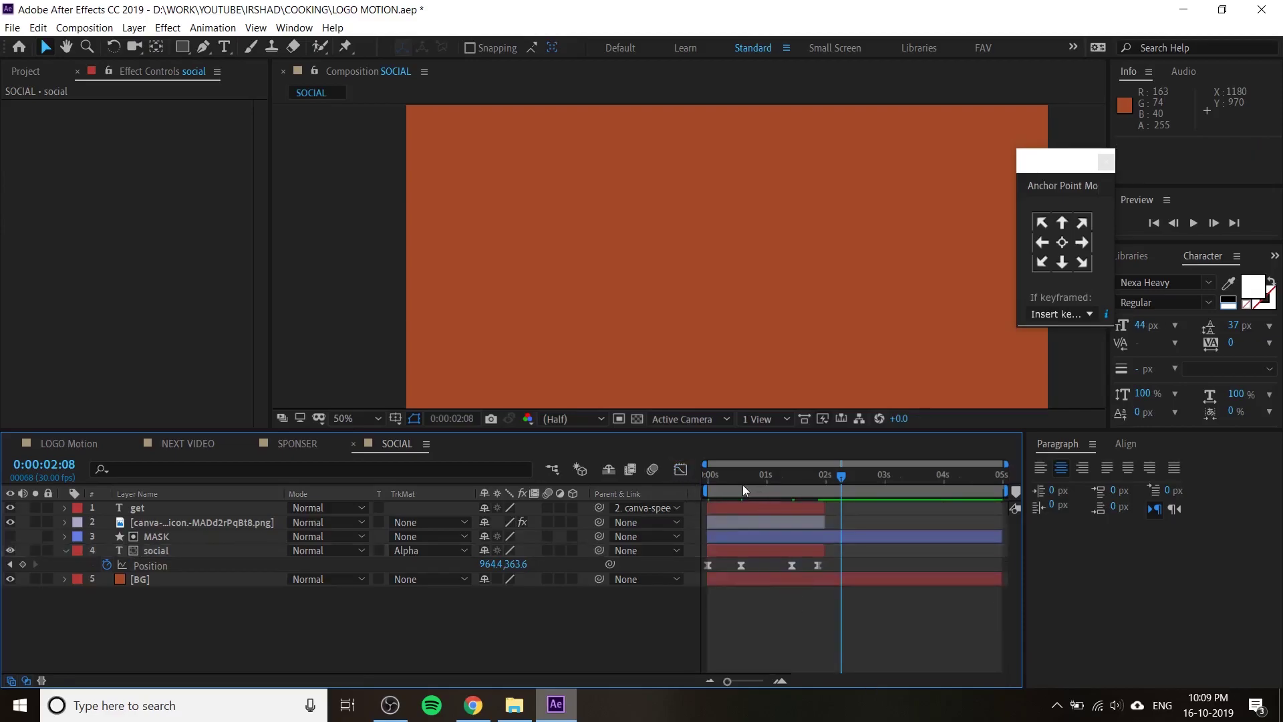
{"action": "key", "text": "space"}
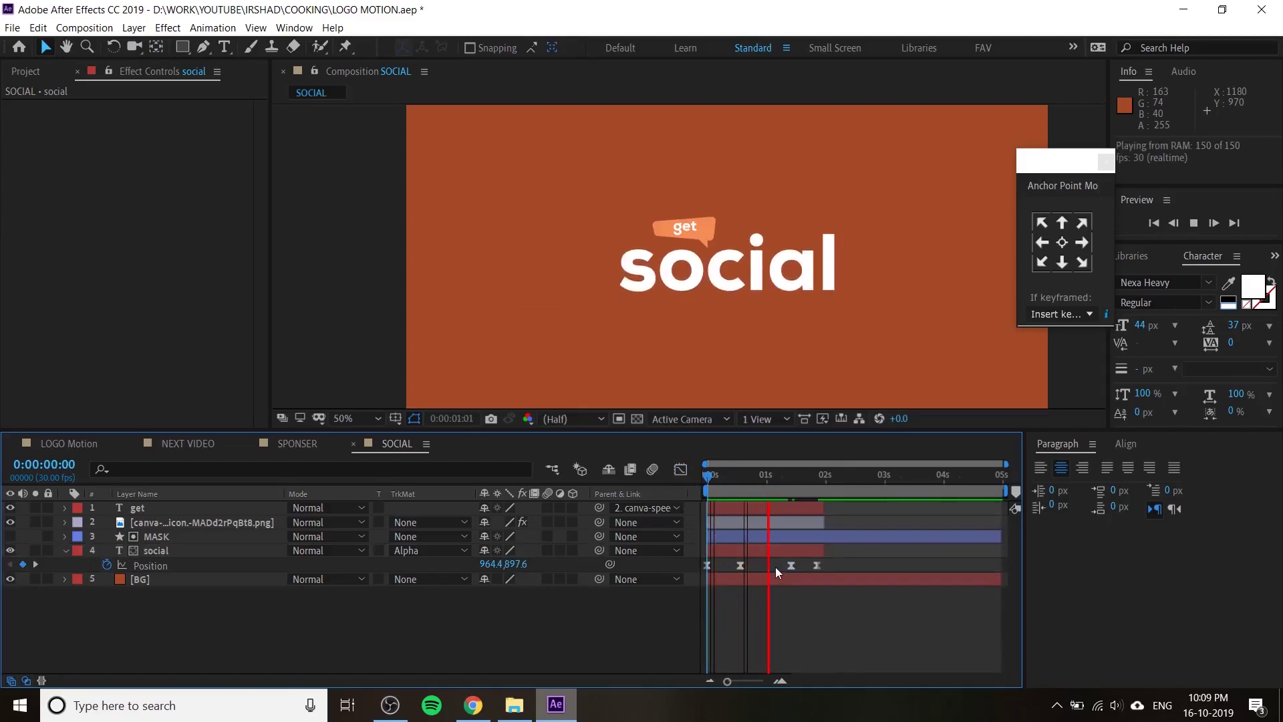
{"action": "left_click_drag", "start_coordinate": [773, 478], "coordinate": [788, 486]}
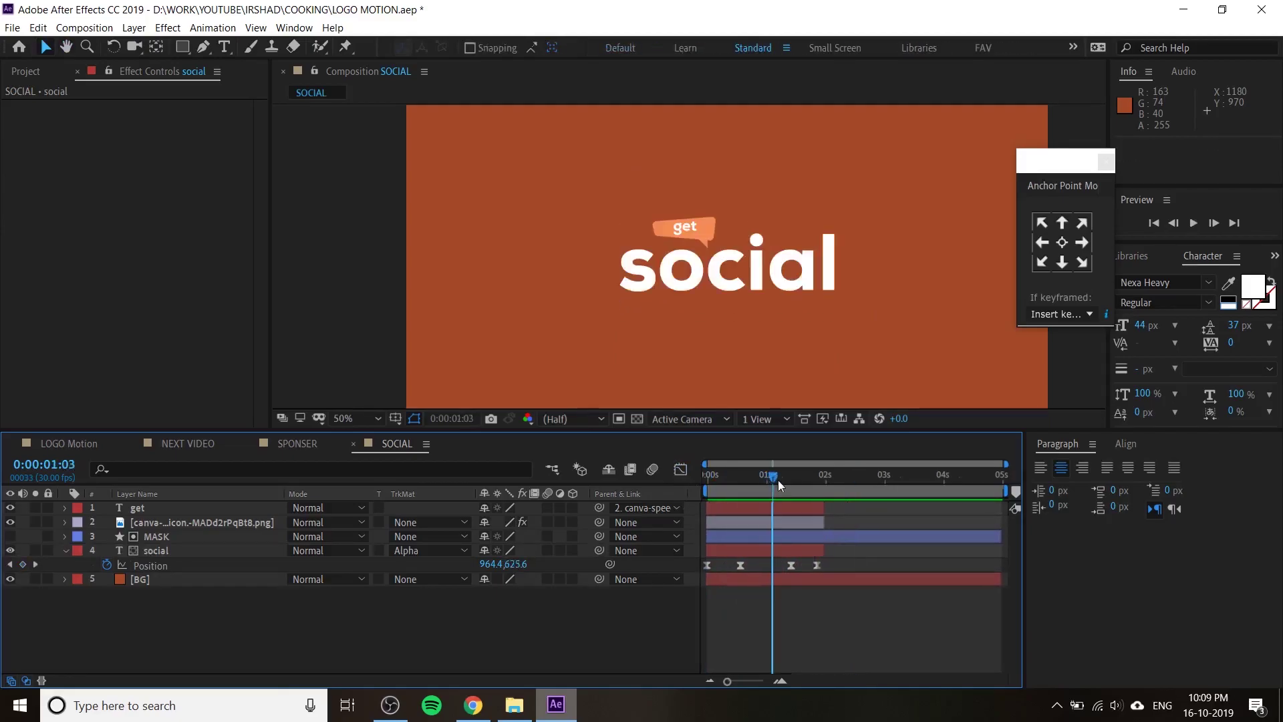
{"action": "key", "text": "ctrl+s"}
{"action": "left_click", "coordinate": [775, 524]}
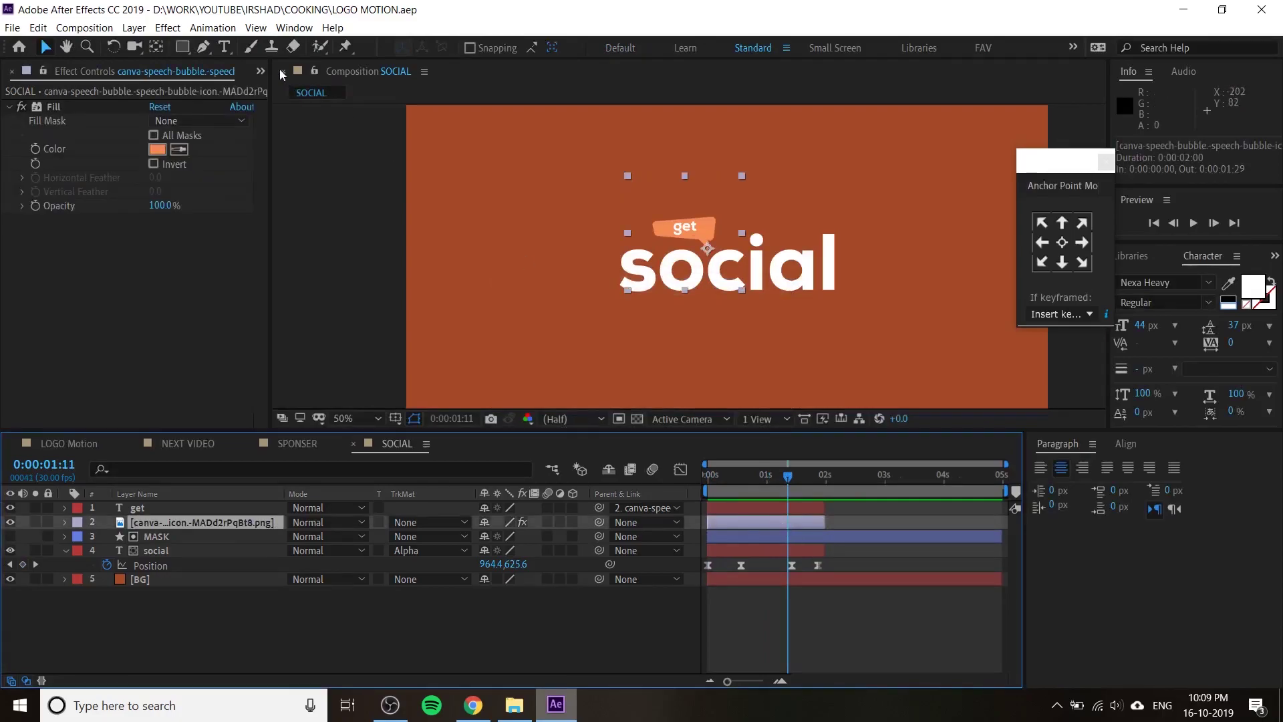
- Apply Animation Composer's Ease Position & Rotate & Scale 2 transition, direction Right, to the speech bubble
{"action": "left_click", "coordinate": [294, 27]}
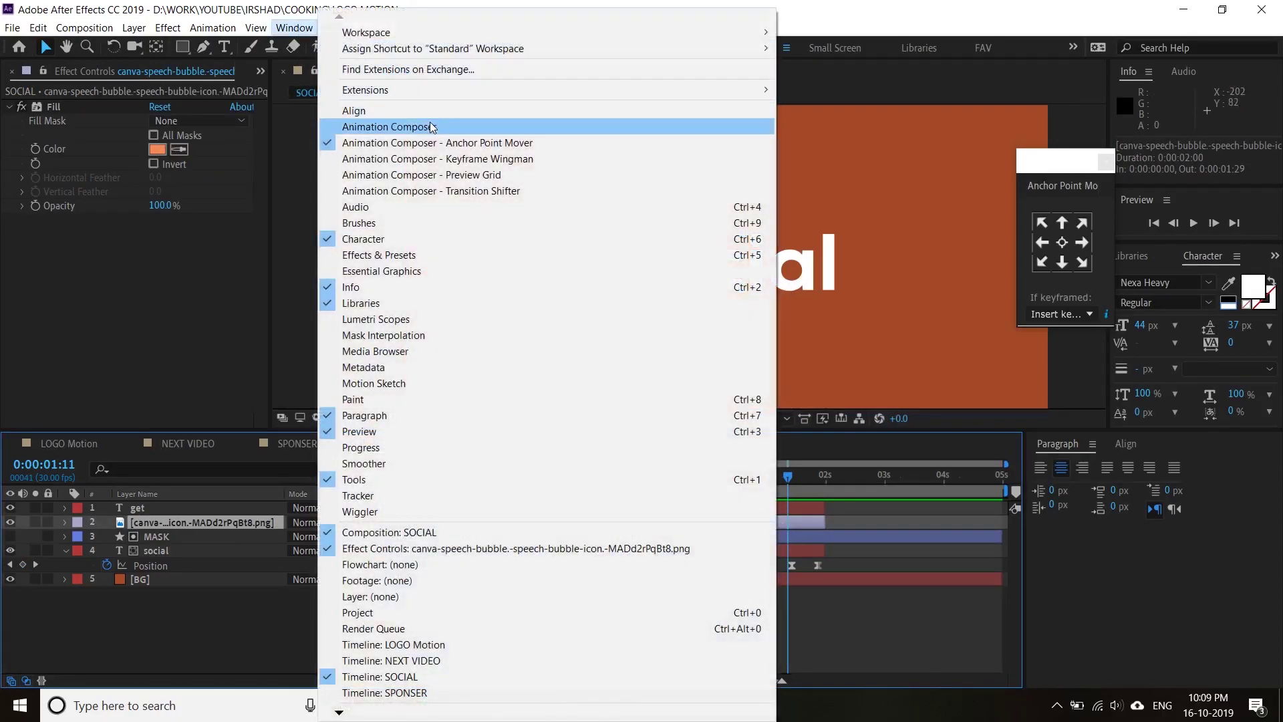
{"action": "left_click", "coordinate": [431, 126]}
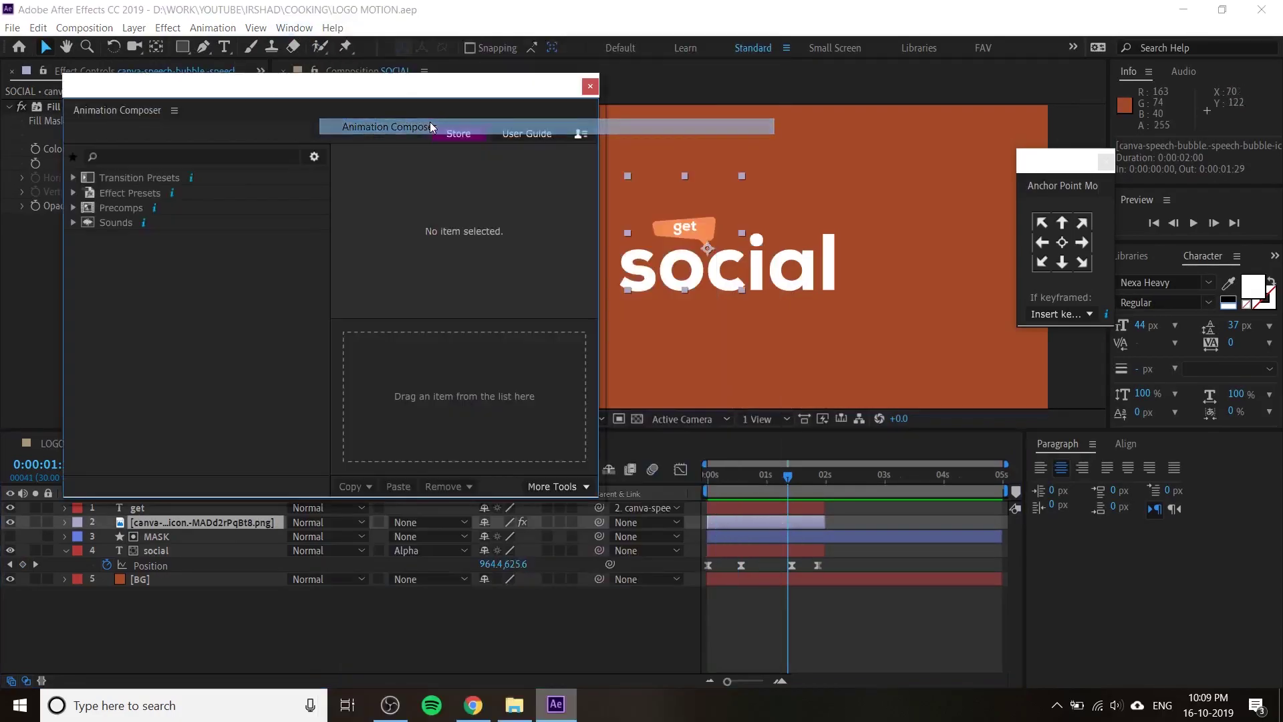
{"action": "left_click", "coordinate": [74, 176]}
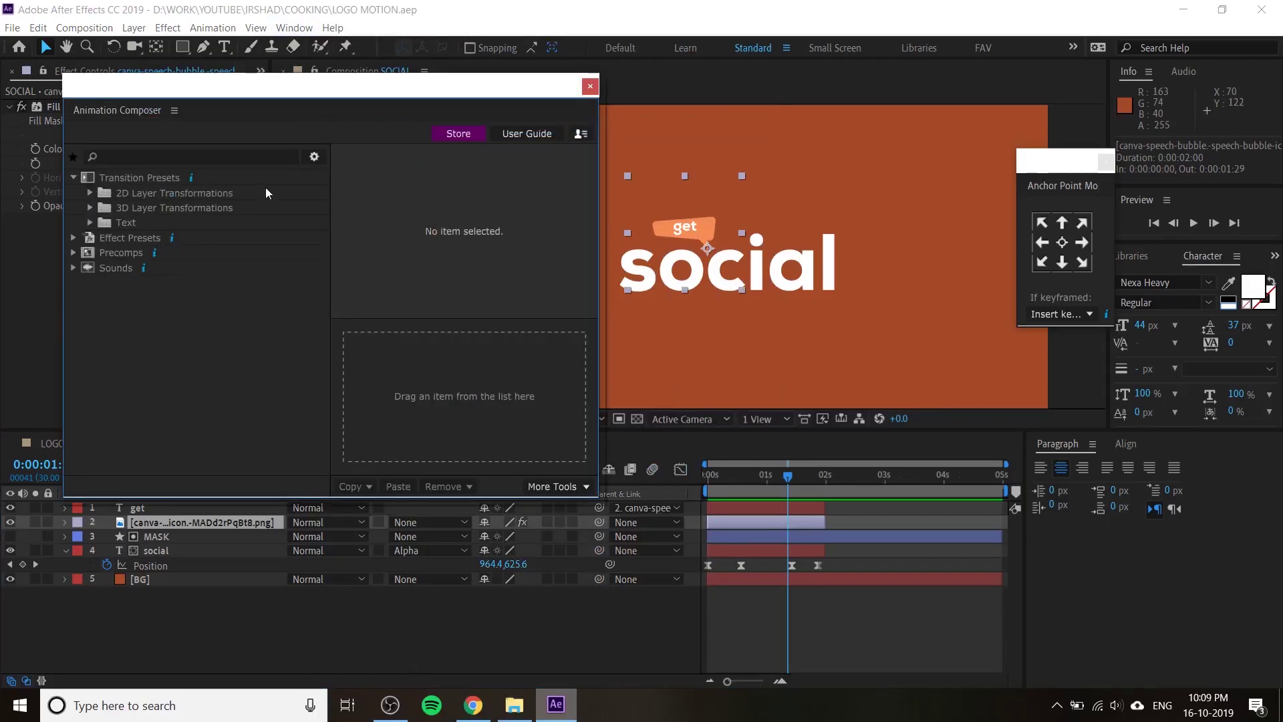
{"action": "left_click", "coordinate": [249, 193]}
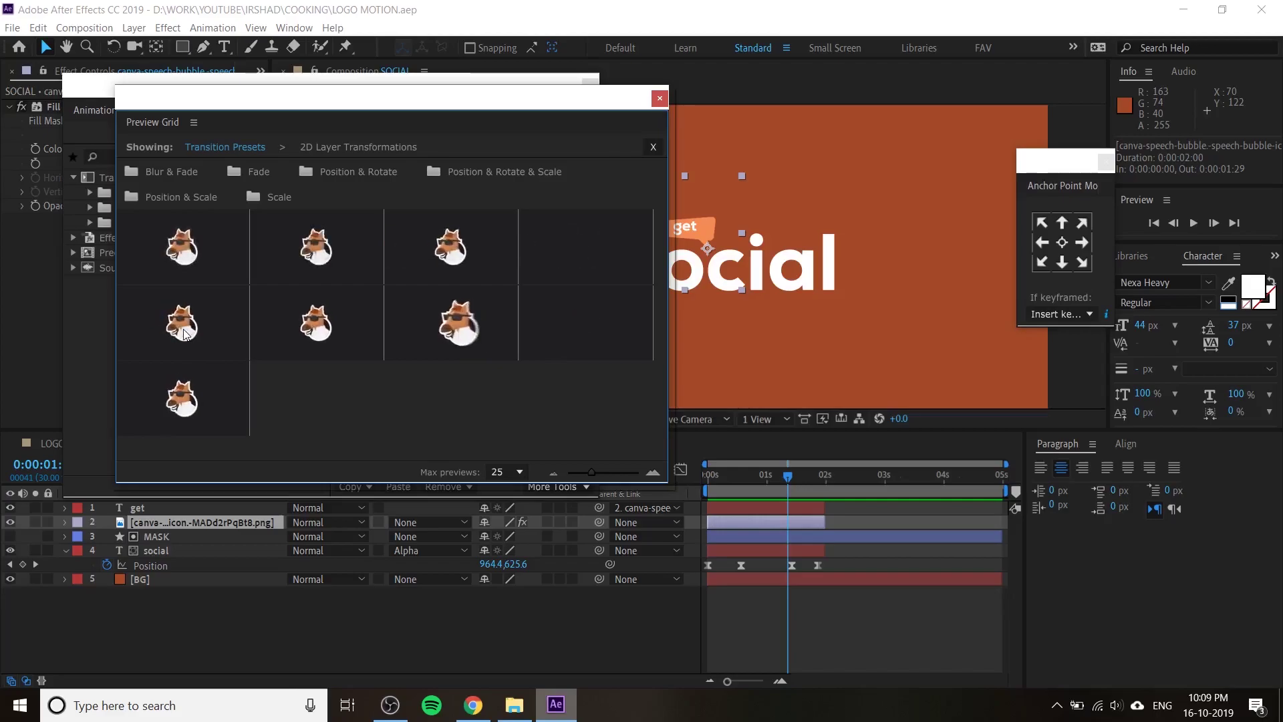
{"action": "left_click", "coordinate": [184, 343]}
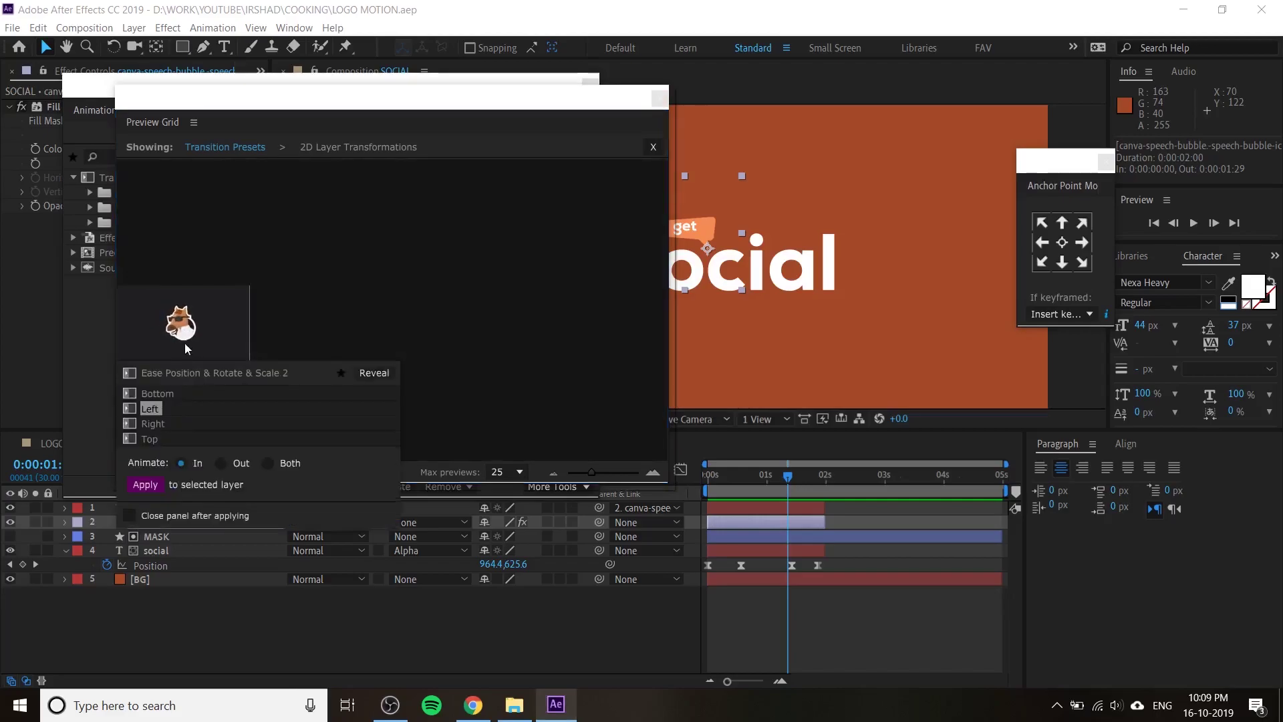
{"action": "left_click", "coordinate": [154, 422]}
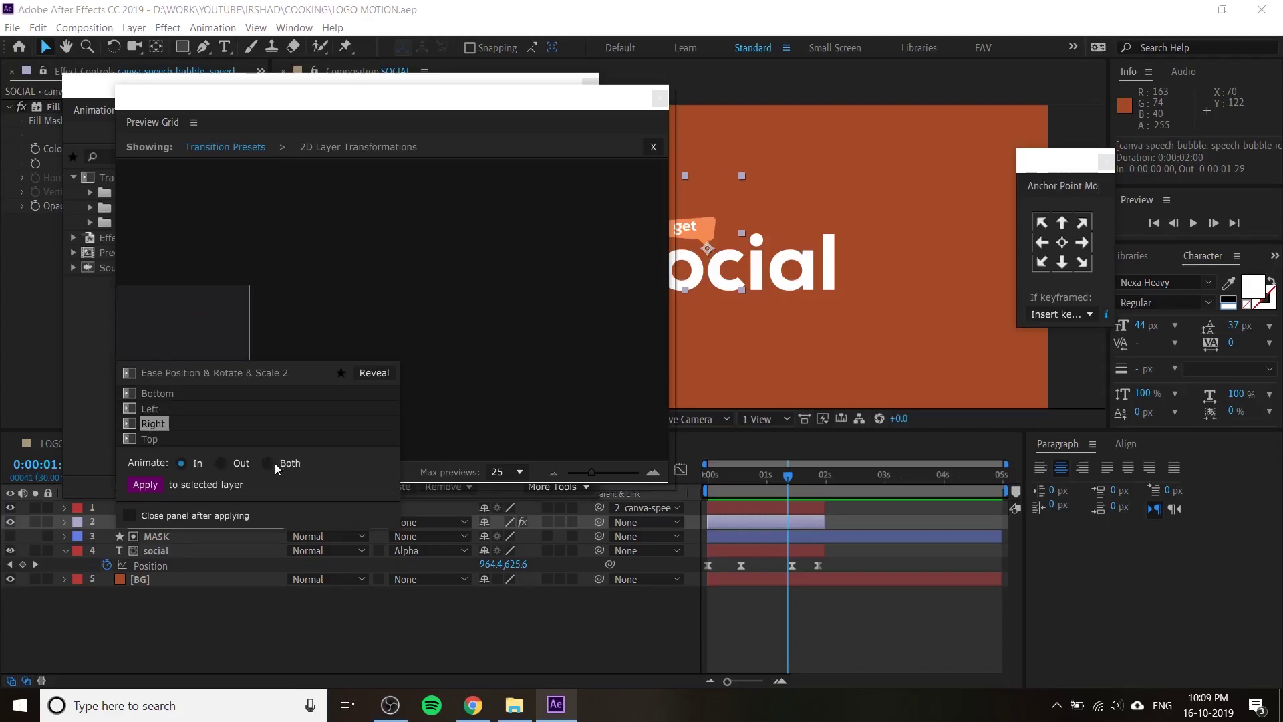
{"action": "left_click", "coordinate": [144, 485]}
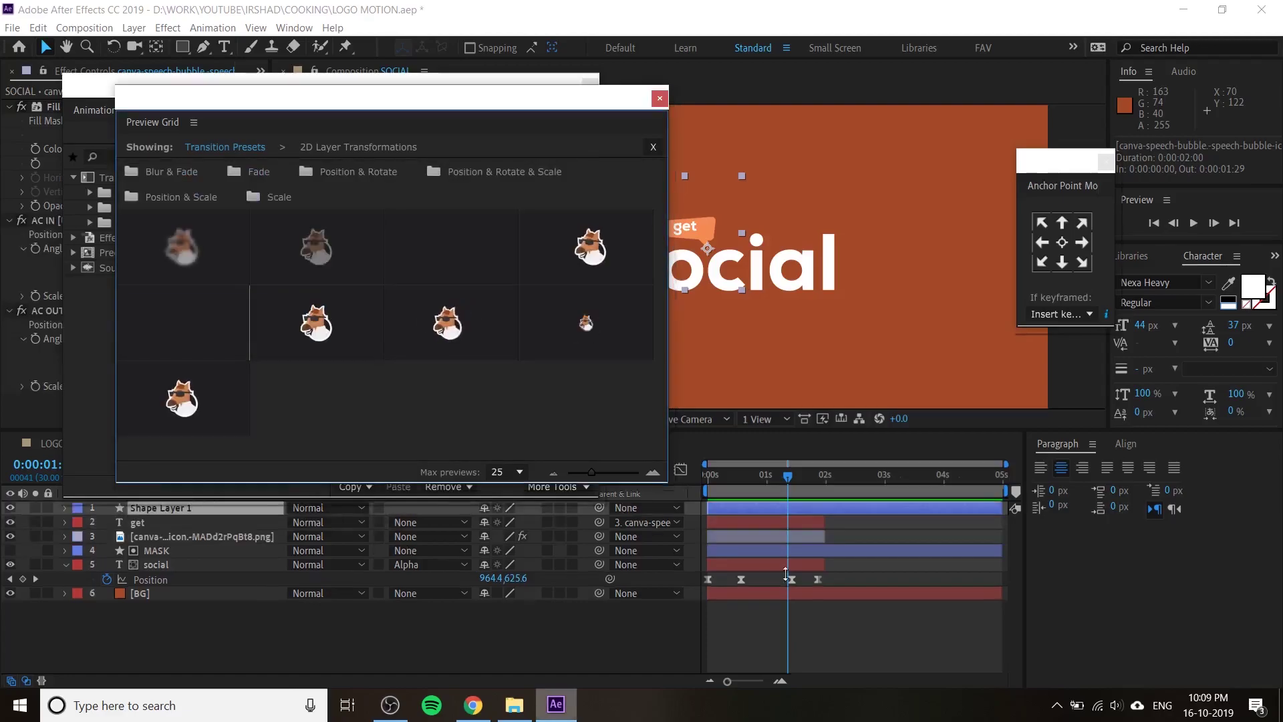
- Preview the bubble transition and close the Animation Composer window
{"action": "key", "text": "space"}
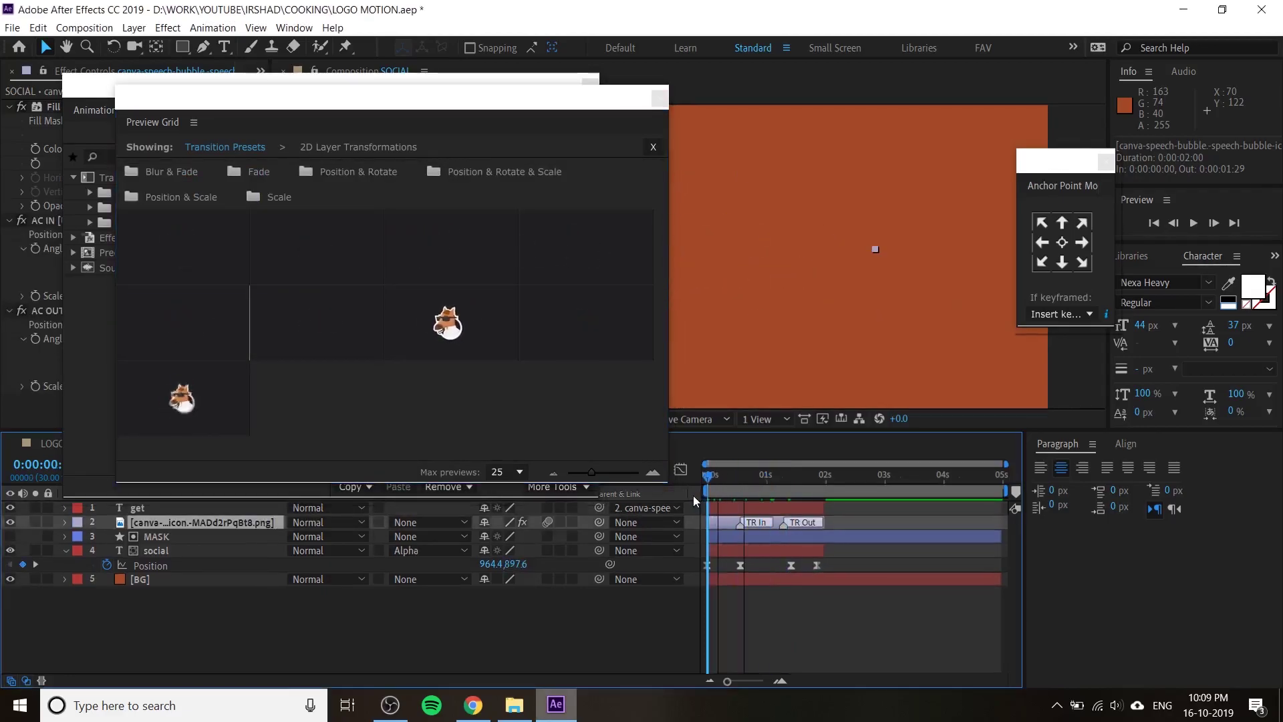
{"action": "left_click", "coordinate": [655, 146]}
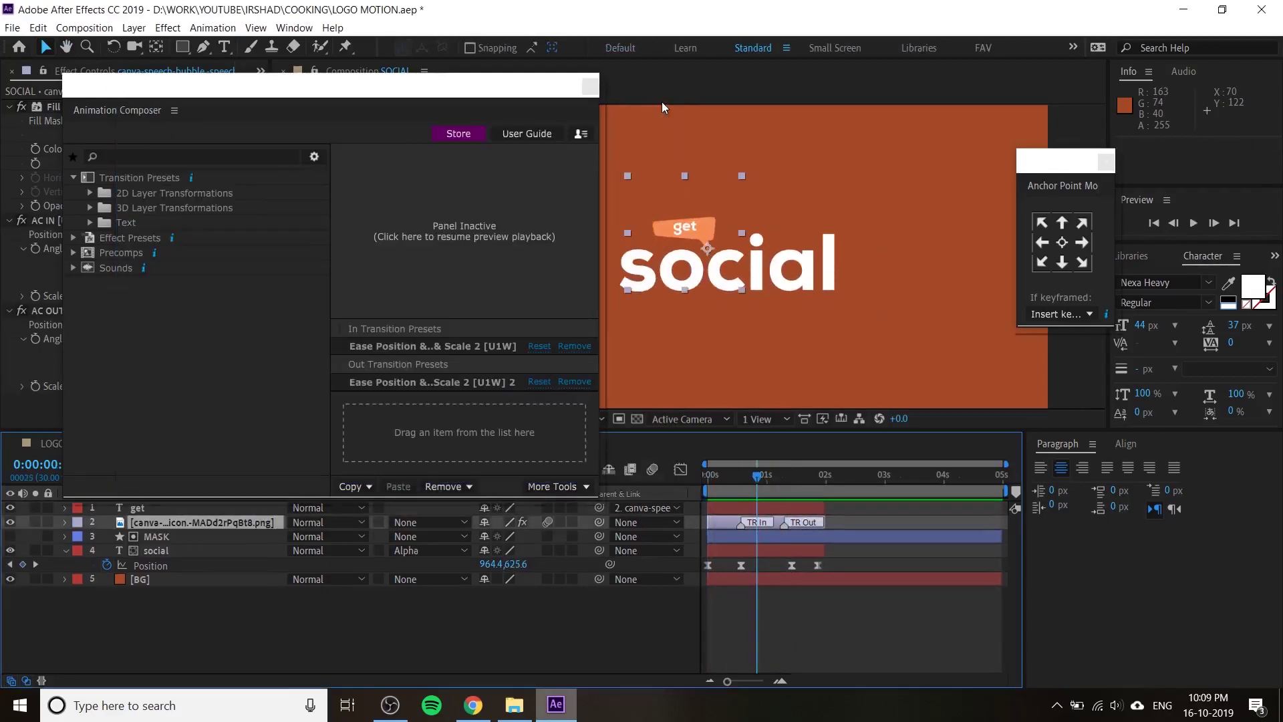
{"action": "left_click", "coordinate": [588, 83]}
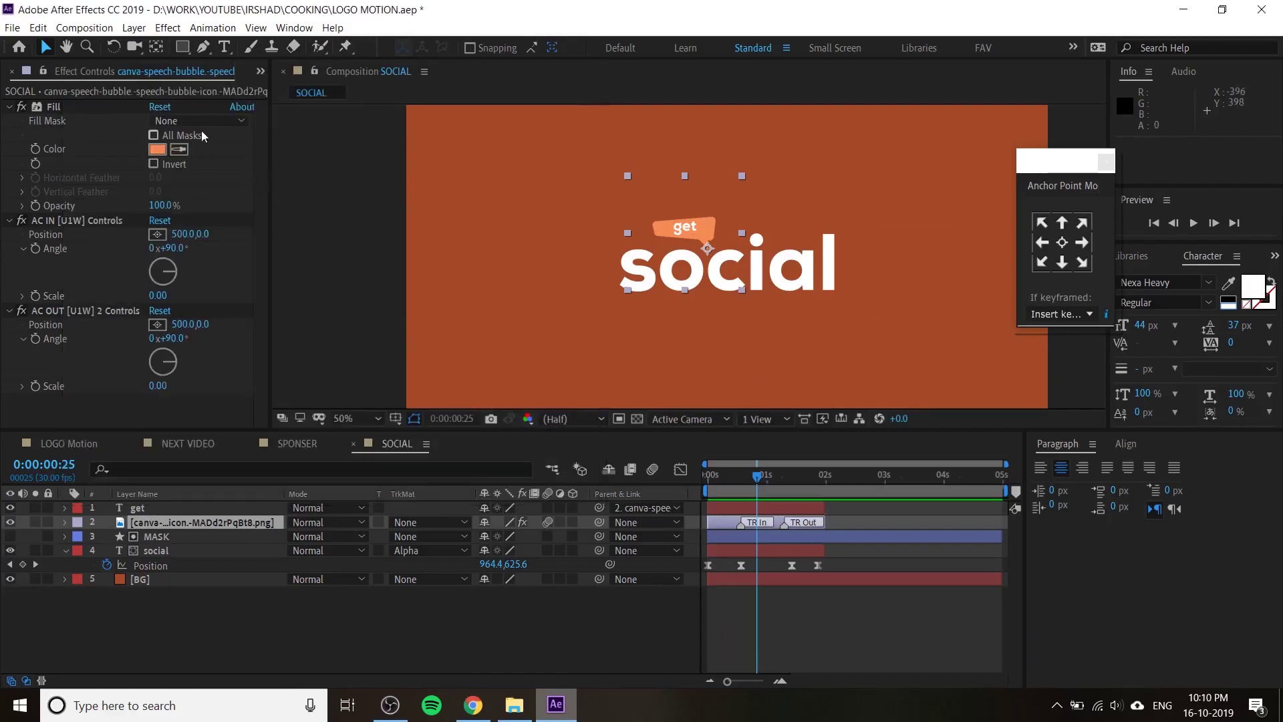
- Collapse Fill and set both the AC IN and AC OUT Position offsets to 0
{"action": "left_click", "coordinate": [11, 107]}
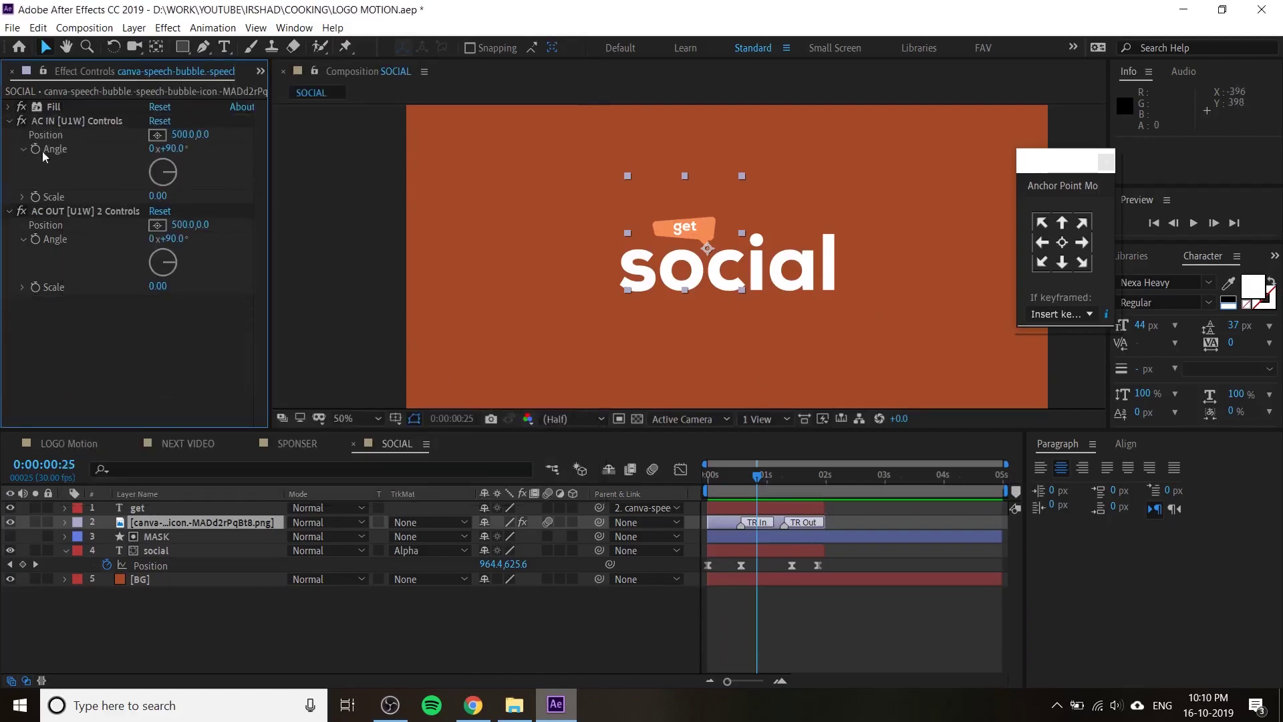
{"action": "left_click", "coordinate": [74, 122]}
{"action": "left_click", "coordinate": [99, 217]}
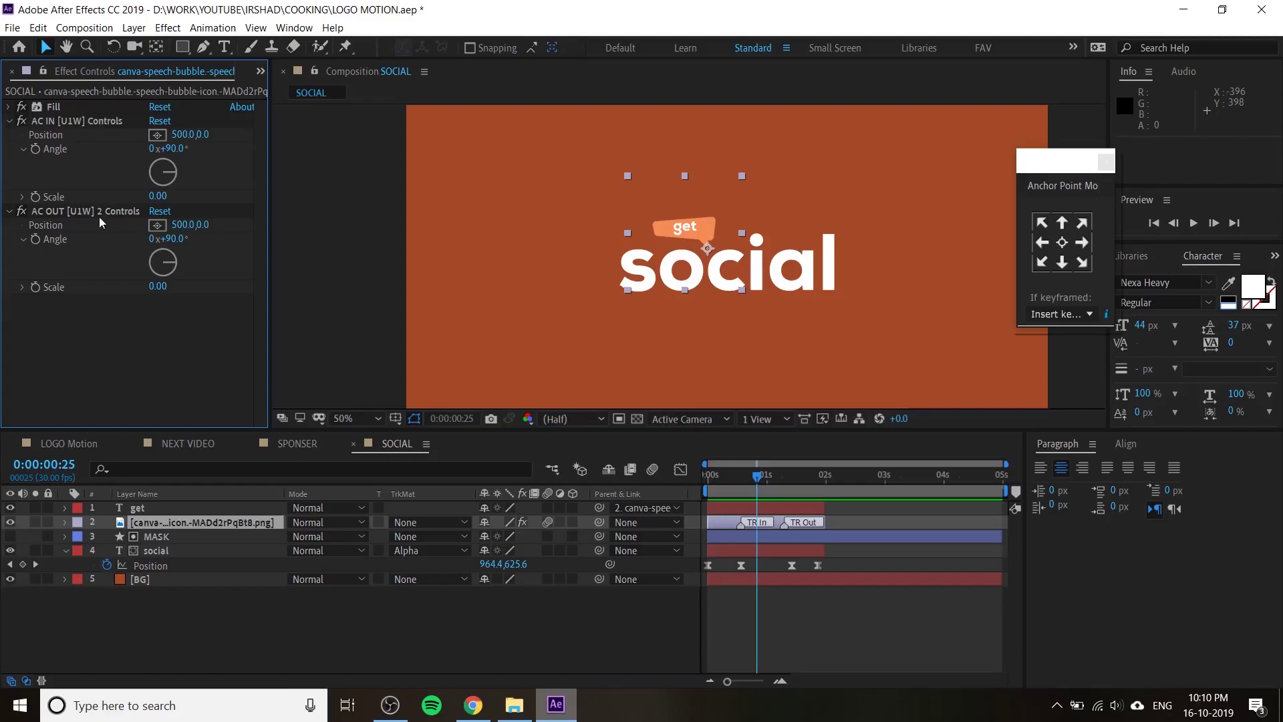
{"action": "left_click", "coordinate": [181, 136]}
{"action": "type", "text": "0"}
{"action": "key", "text": "Return"}
{"action": "left_click", "coordinate": [183, 225]}
{"action": "key", "text": "Return"}
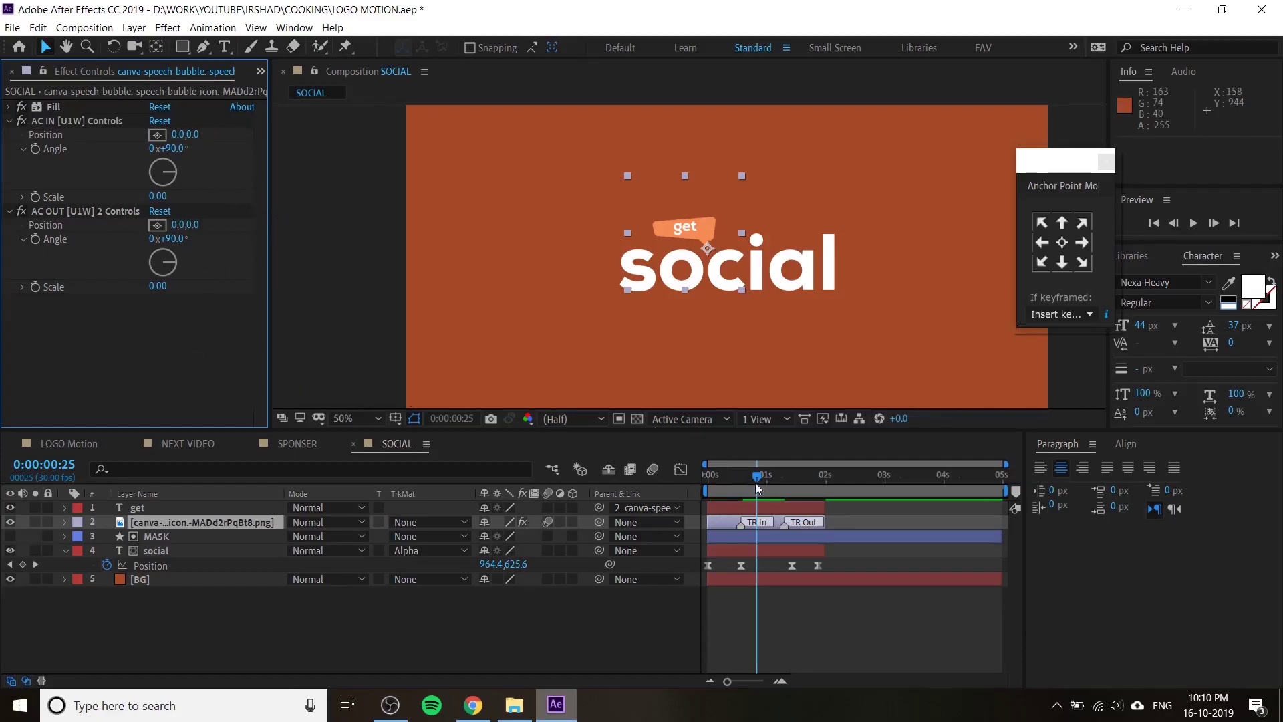
- Preview the updated bubble transitions and scrub back to 0:00:01:07
{"action": "key", "text": "space"}
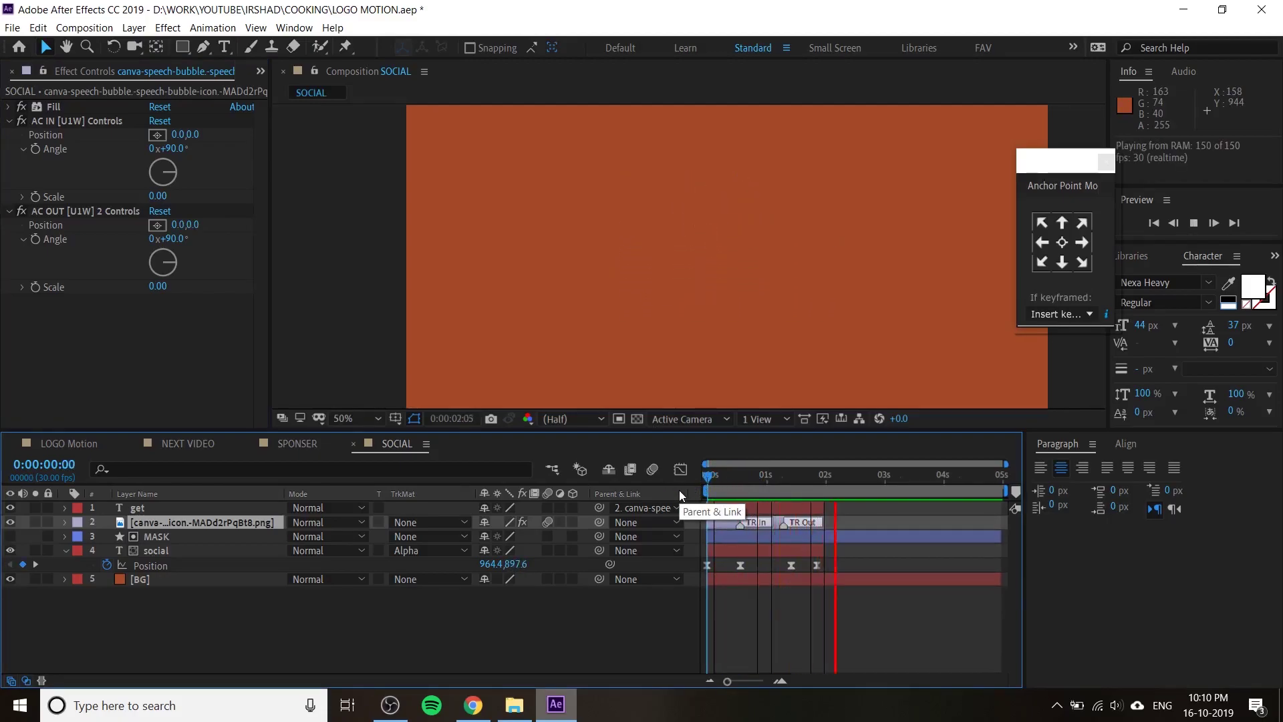
{"action": "left_click_drag", "start_coordinate": [751, 479], "coordinate": [824, 491]}
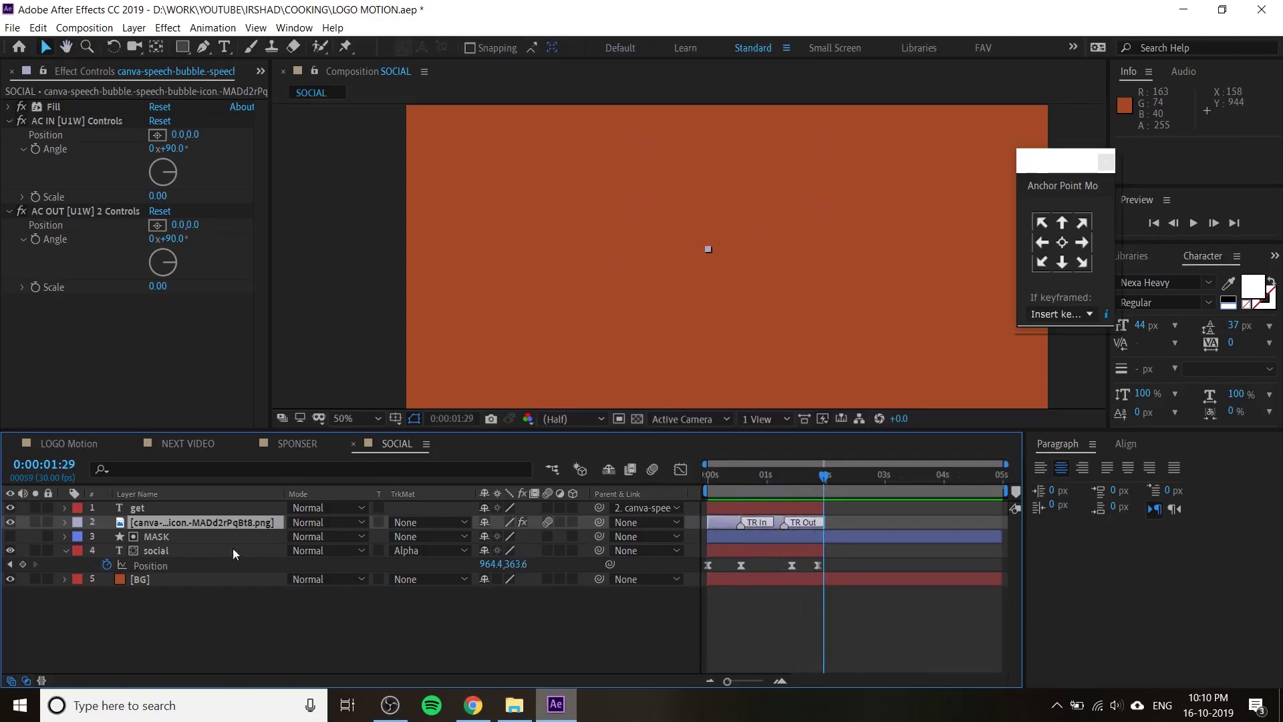
{"action": "left_click_drag", "start_coordinate": [822, 480], "coordinate": [779, 483]}
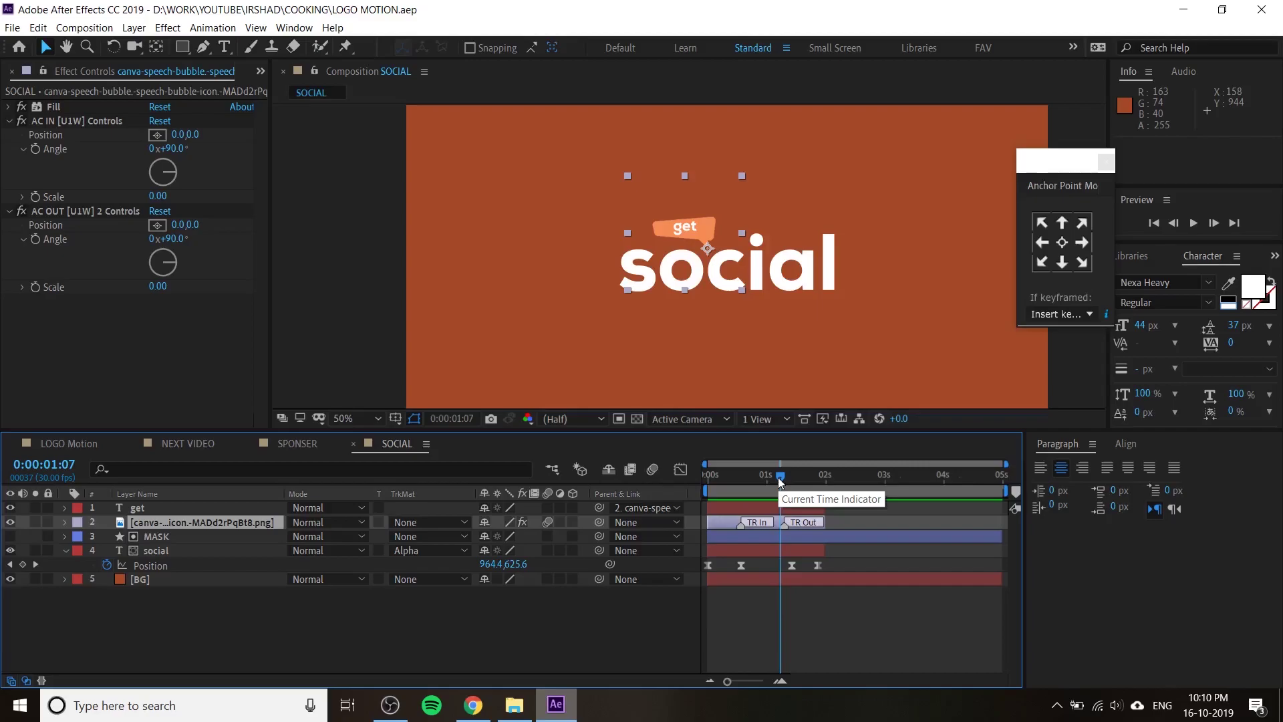
- Trim the MASK layer's out point to about 0:00:01:29 with Alt+]
{"action": "left_click", "coordinate": [811, 508]}
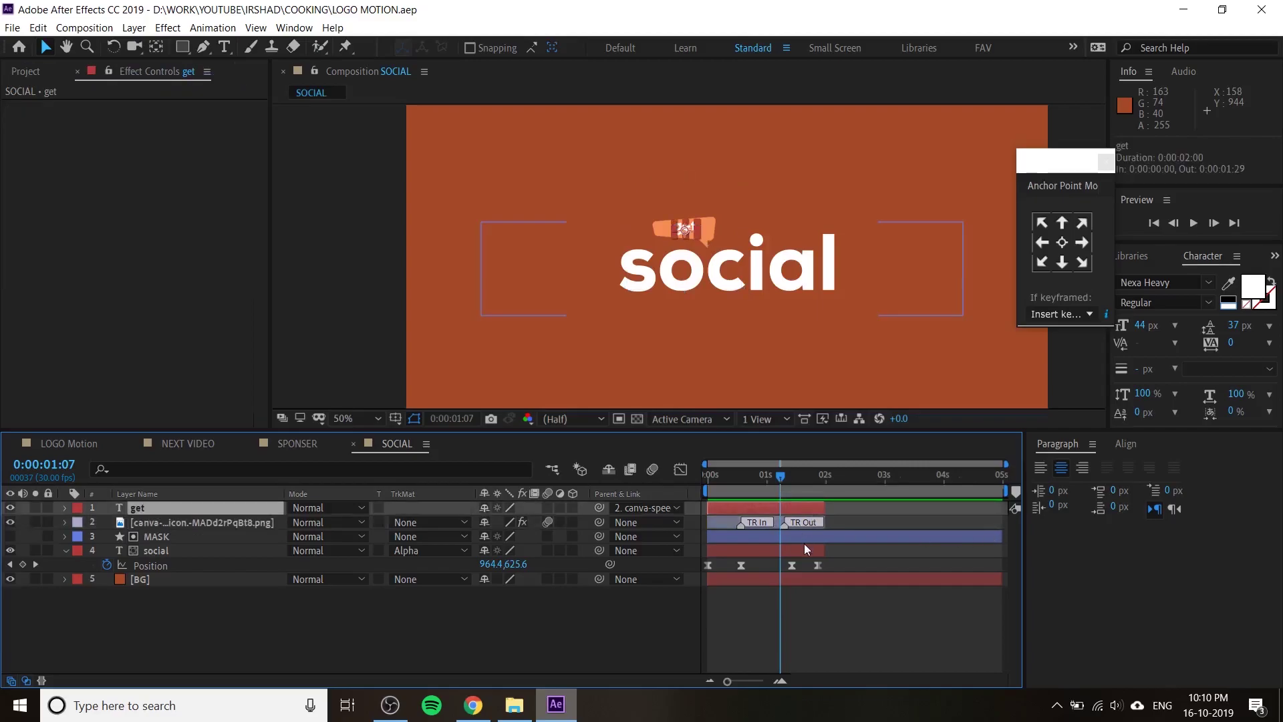
{"action": "left_click", "coordinate": [806, 544], "text": "shift"}
{"action": "left_click", "coordinate": [849, 553]}
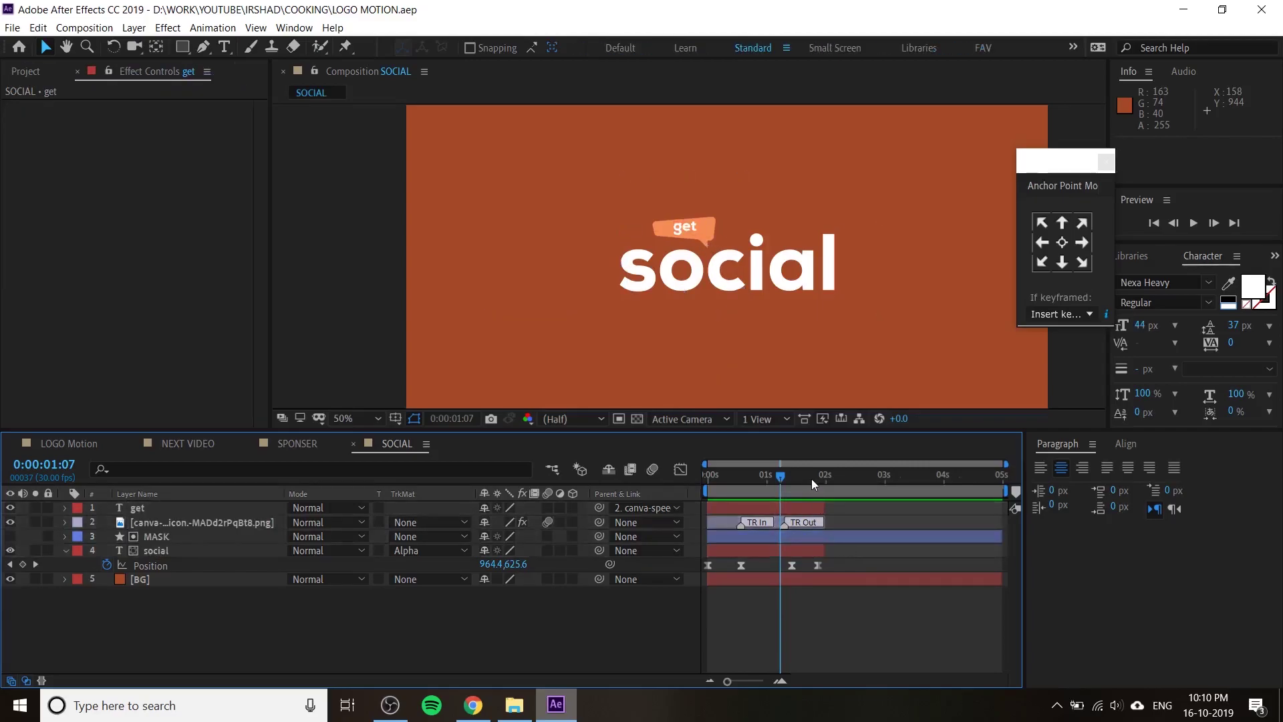
{"action": "left_click", "coordinate": [824, 476]}
{"action": "left_click", "coordinate": [831, 535]}
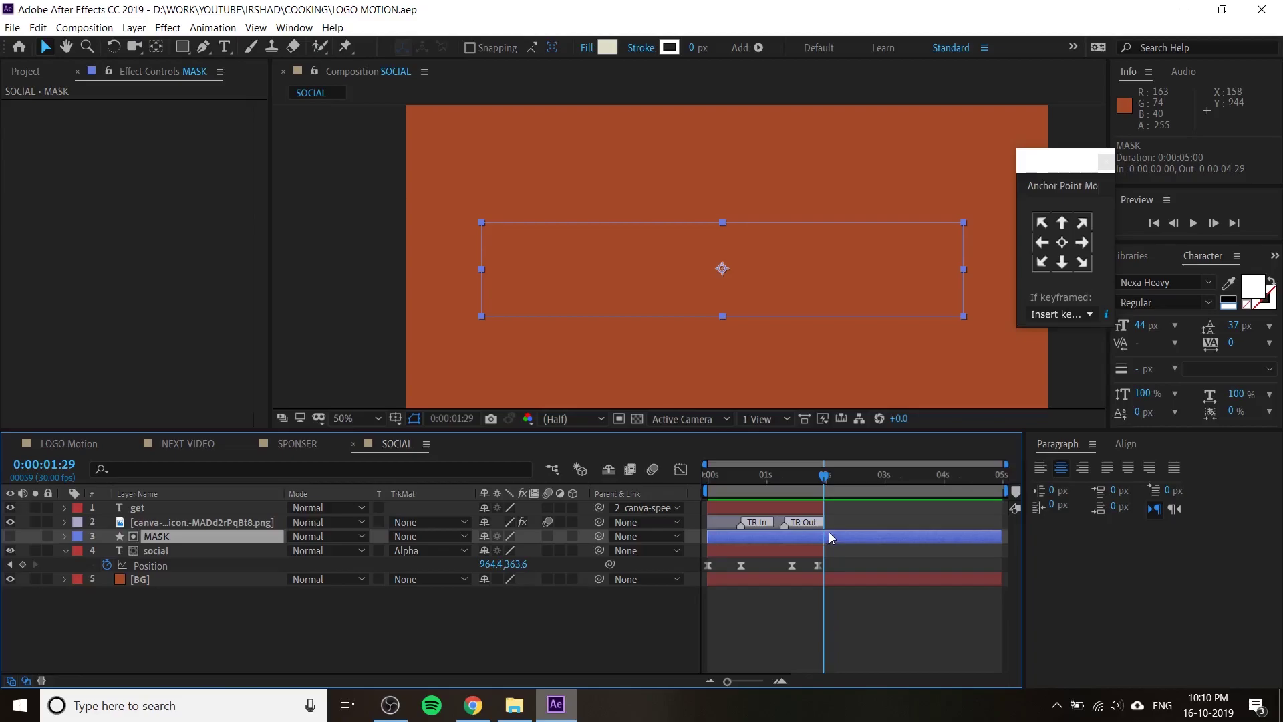
{"action": "key", "text": "alt+bracketright"}
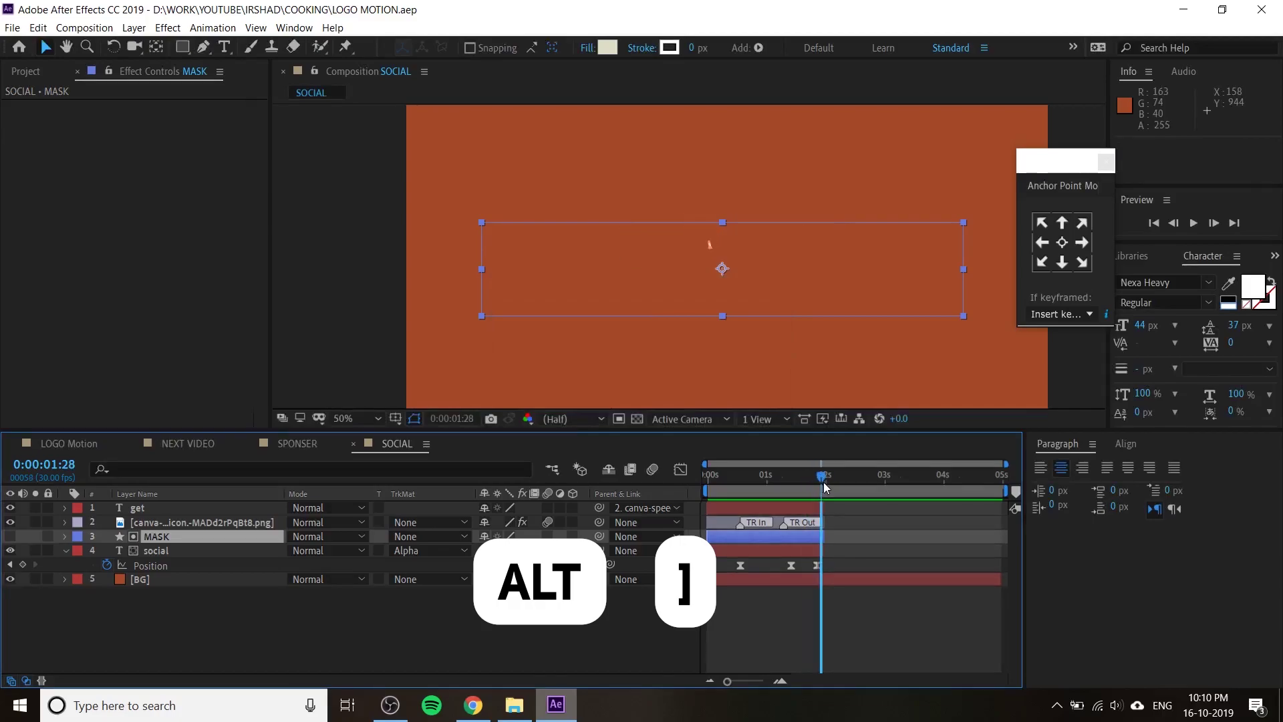
- Select the get, bubble, MASK and social layers at the start and duplicate them
{"action": "left_click", "coordinate": [754, 476]}
{"action": "key", "text": "Home"}
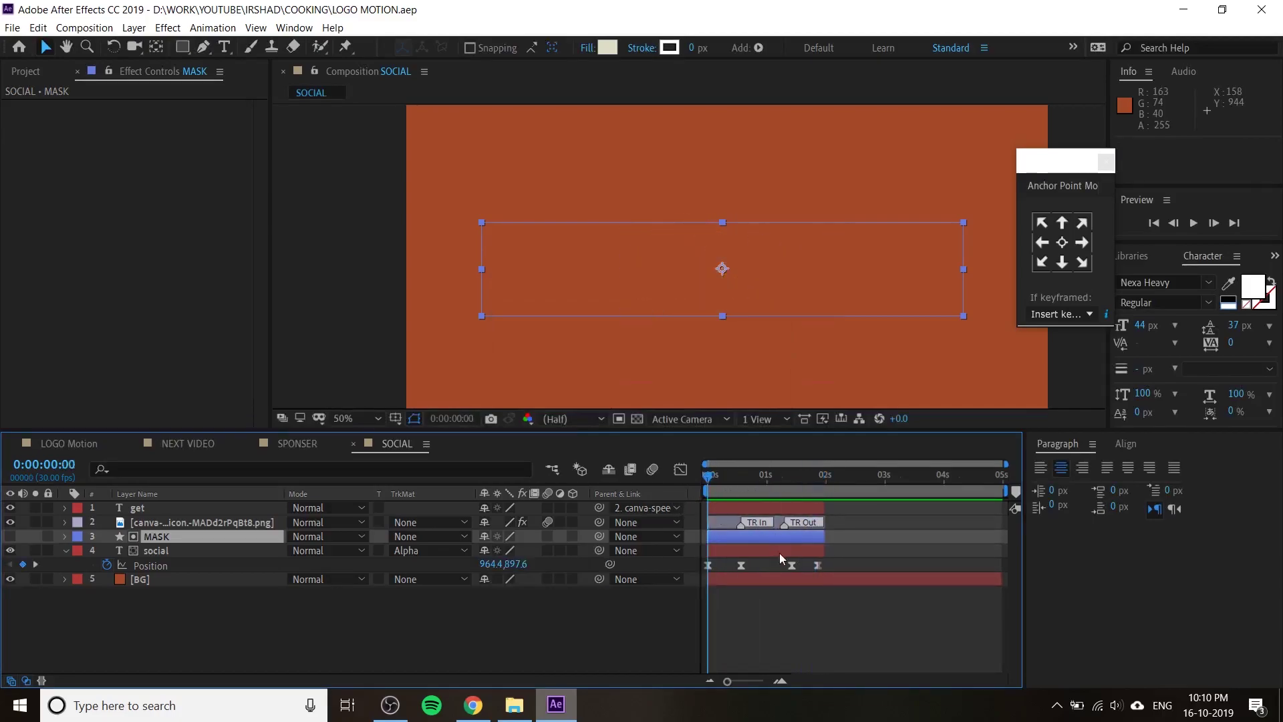
{"action": "left_click", "coordinate": [64, 550]}
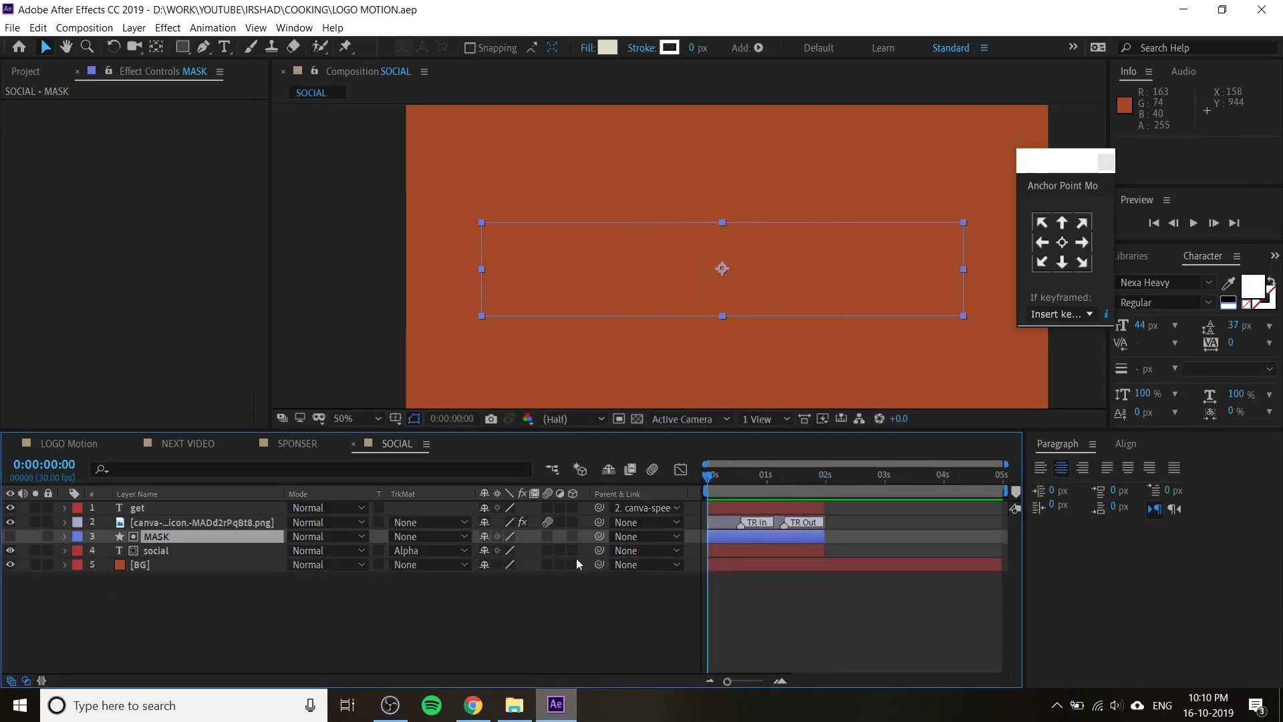
{"action": "left_click", "coordinate": [765, 548]}
{"action": "left_click", "coordinate": [779, 507], "text": "shift"}
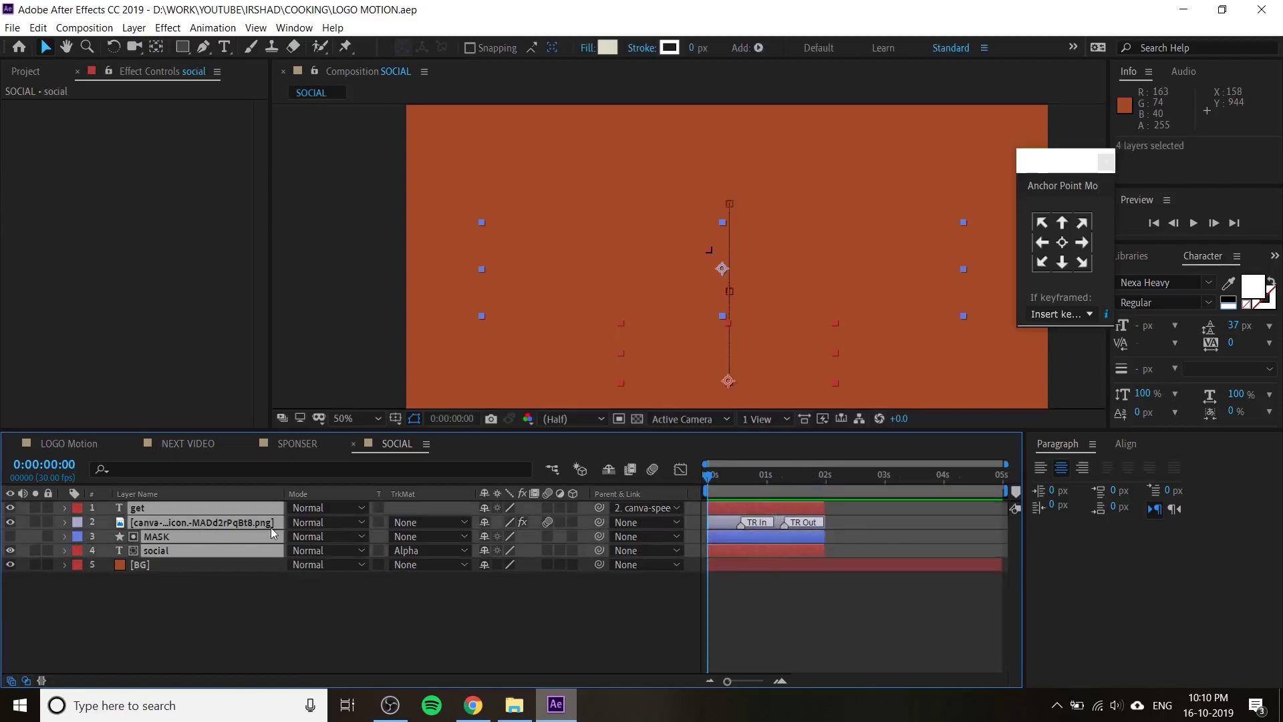
{"action": "left_click", "coordinate": [38, 27]}
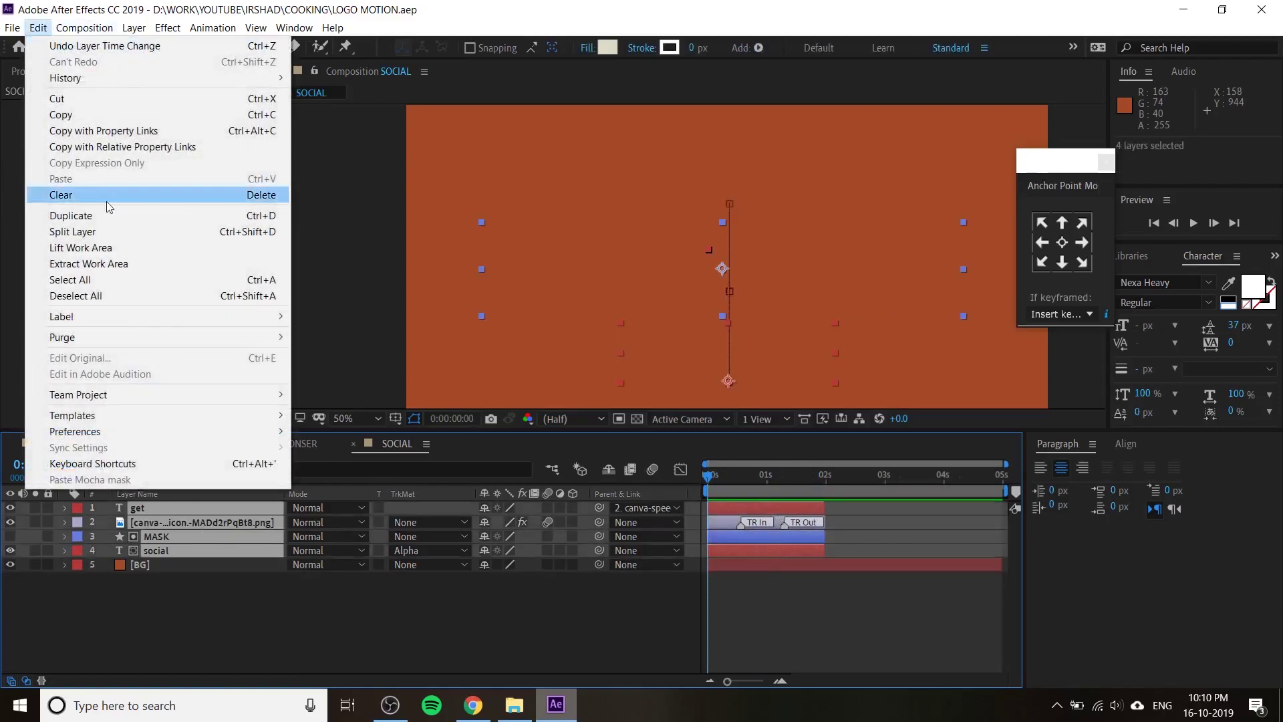
{"action": "left_click", "coordinate": [97, 216]}
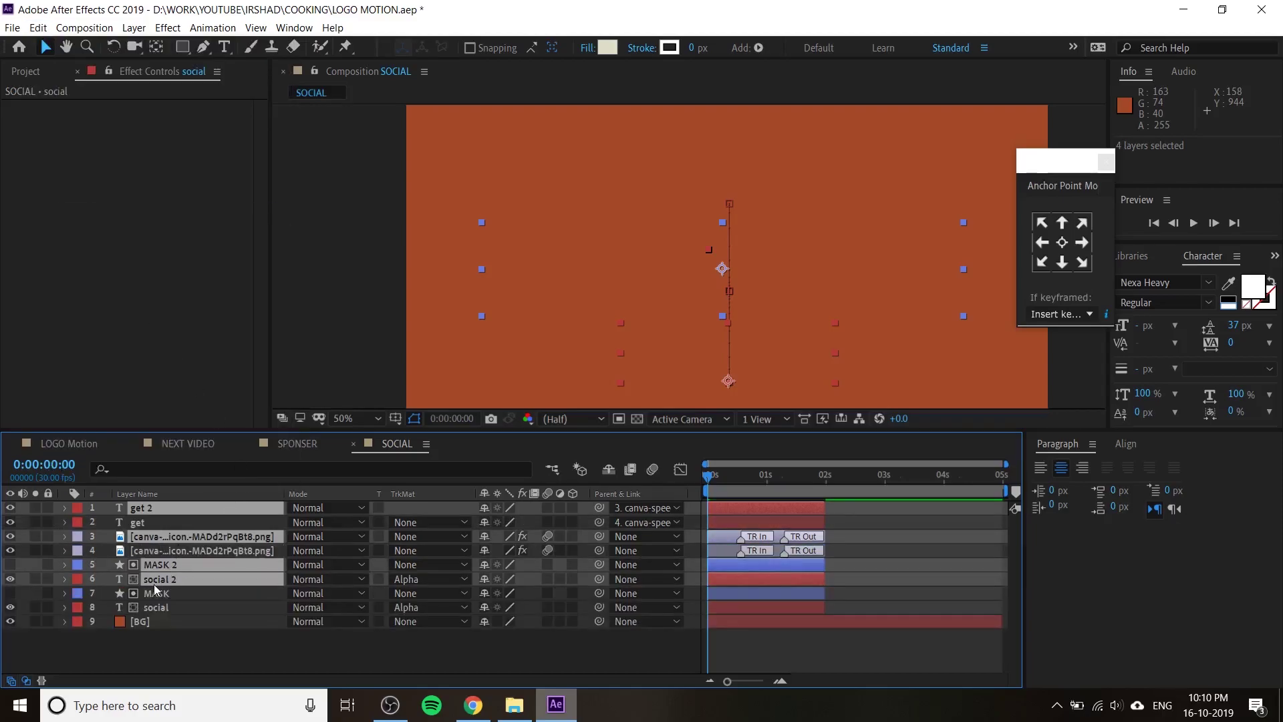
- Bring the duplicated layers to the top, start them around 0:00:01:16, and preview
{"action": "key", "text": "ctrl+shift+bracketright"}
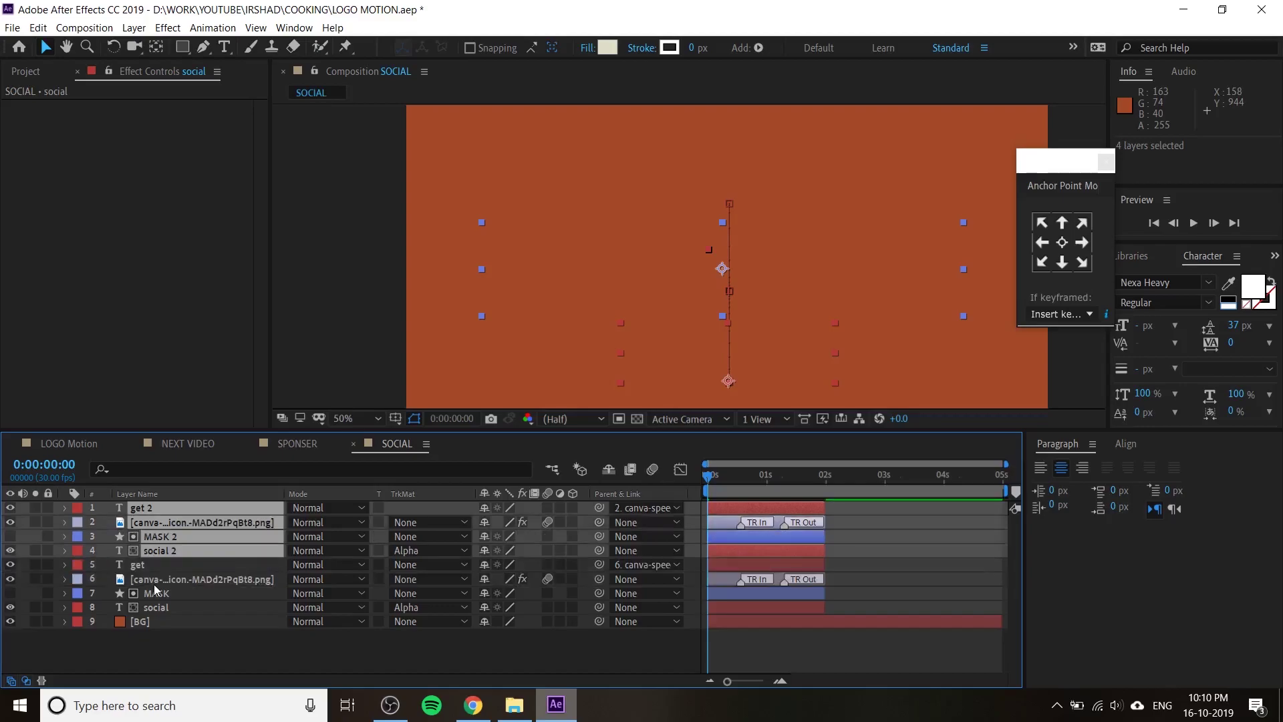
{"action": "left_click_drag", "start_coordinate": [748, 548], "coordinate": [839, 556]}
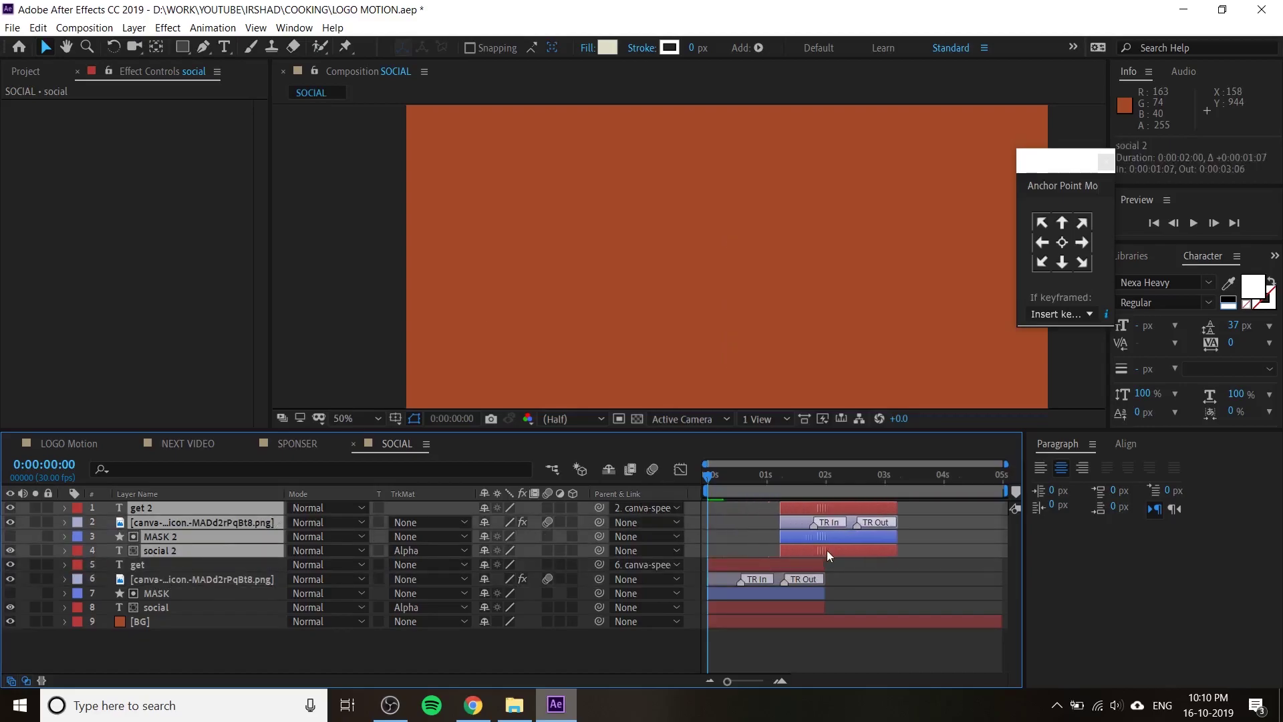
{"action": "key", "text": "alt+Page_Down"}
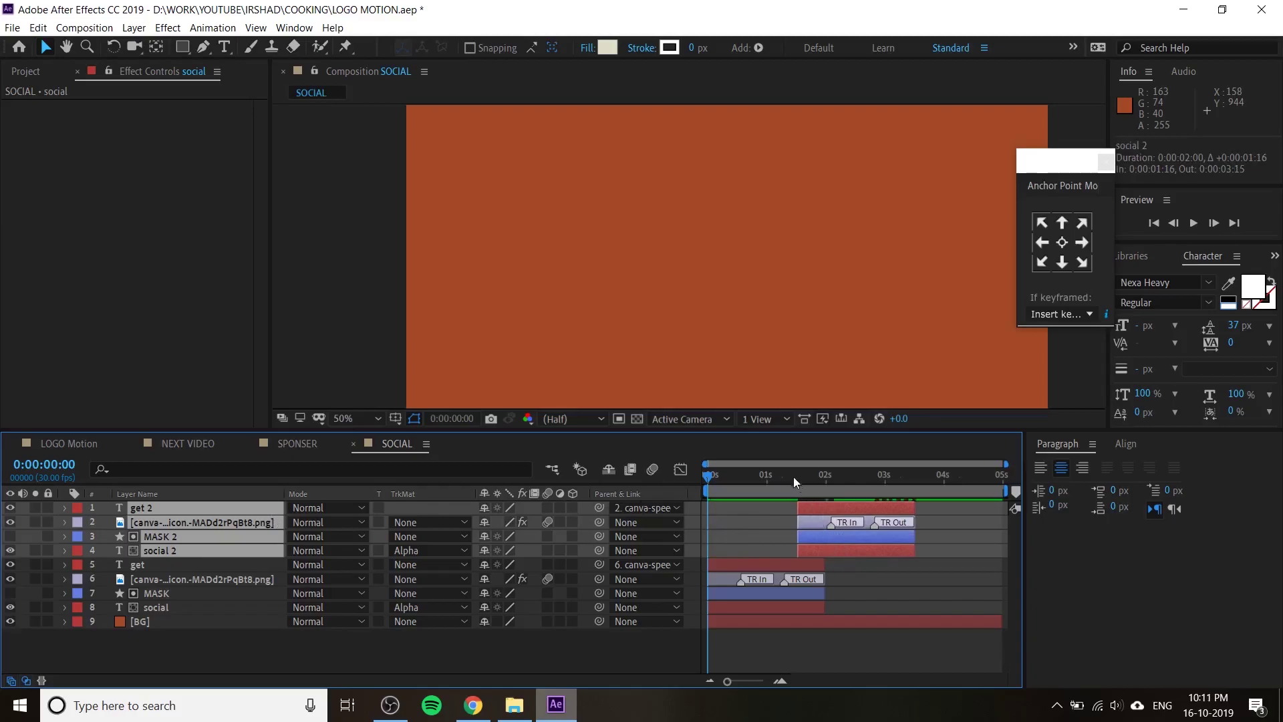
{"action": "key", "text": "space"}
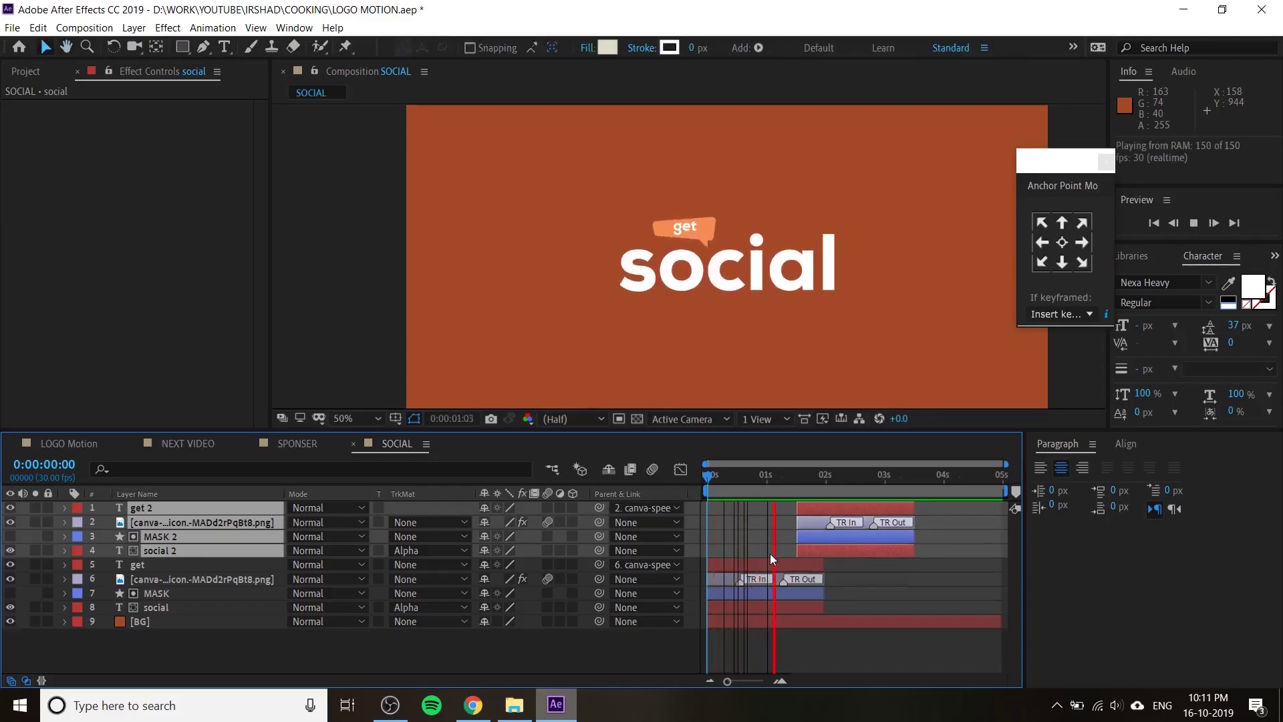
{"action": "key", "text": "space"}
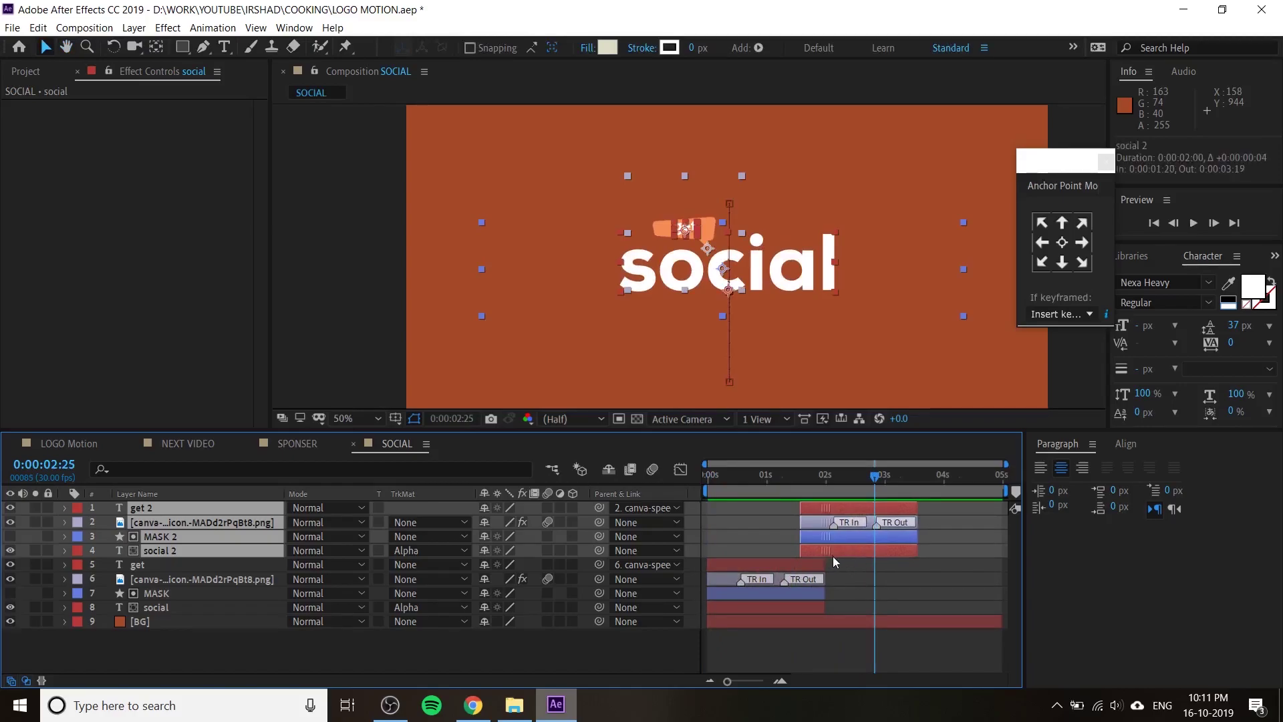
- Shift the duplicates six frames later to about 0:00:01:22 and preview the timing
{"action": "left_click_drag", "start_coordinate": [833, 556], "coordinate": [844, 556]}
{"action": "left_click", "coordinate": [780, 476]}
{"action": "key", "text": "space"}
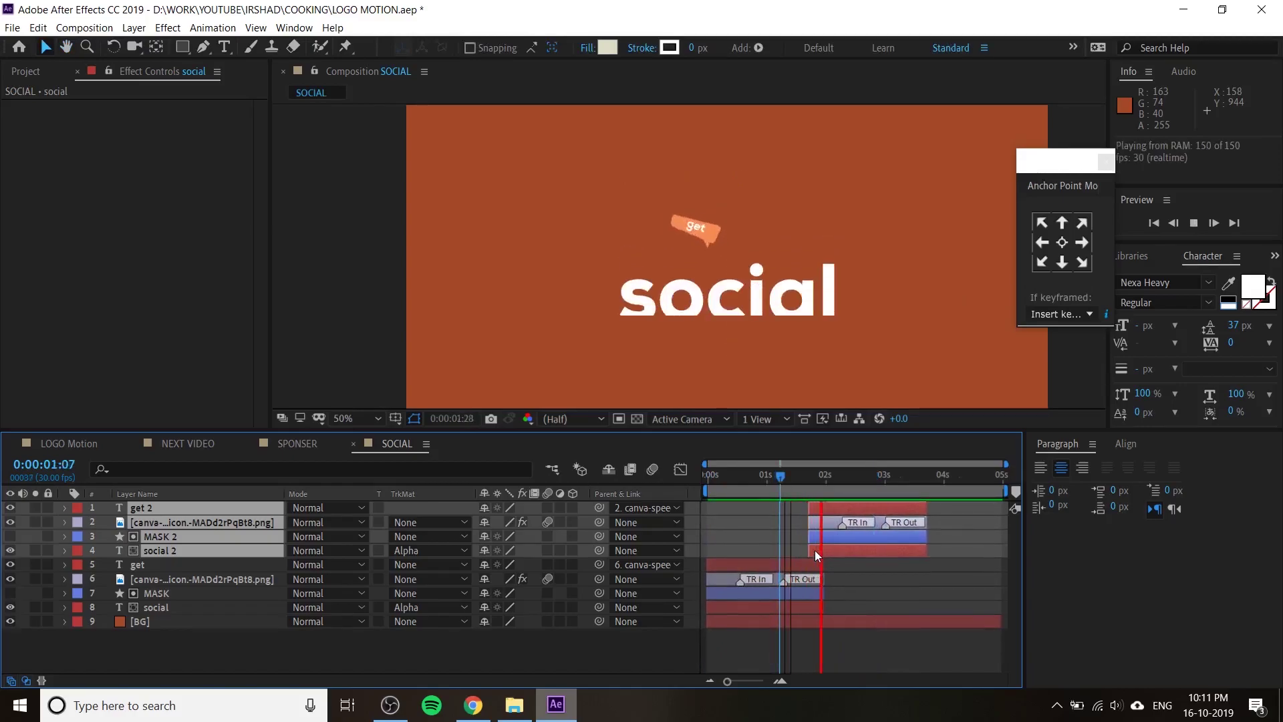
{"action": "left_click", "coordinate": [790, 476]}
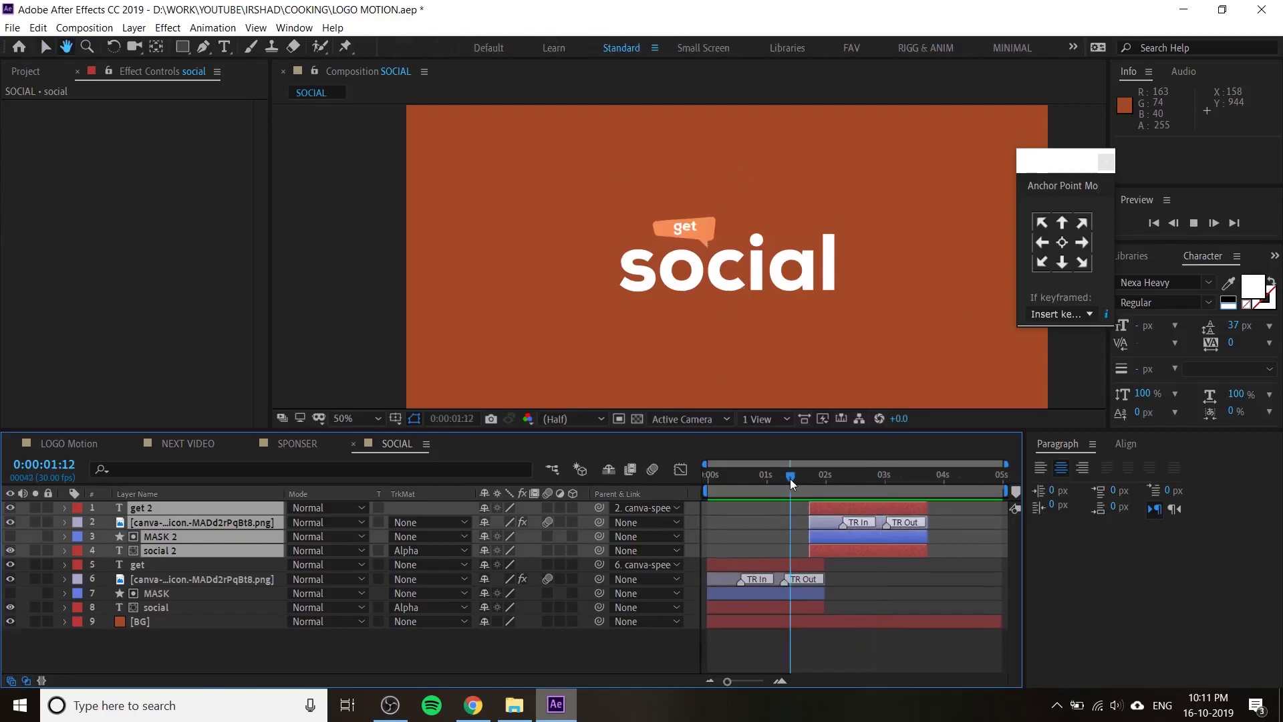
{"action": "key", "text": "space"}
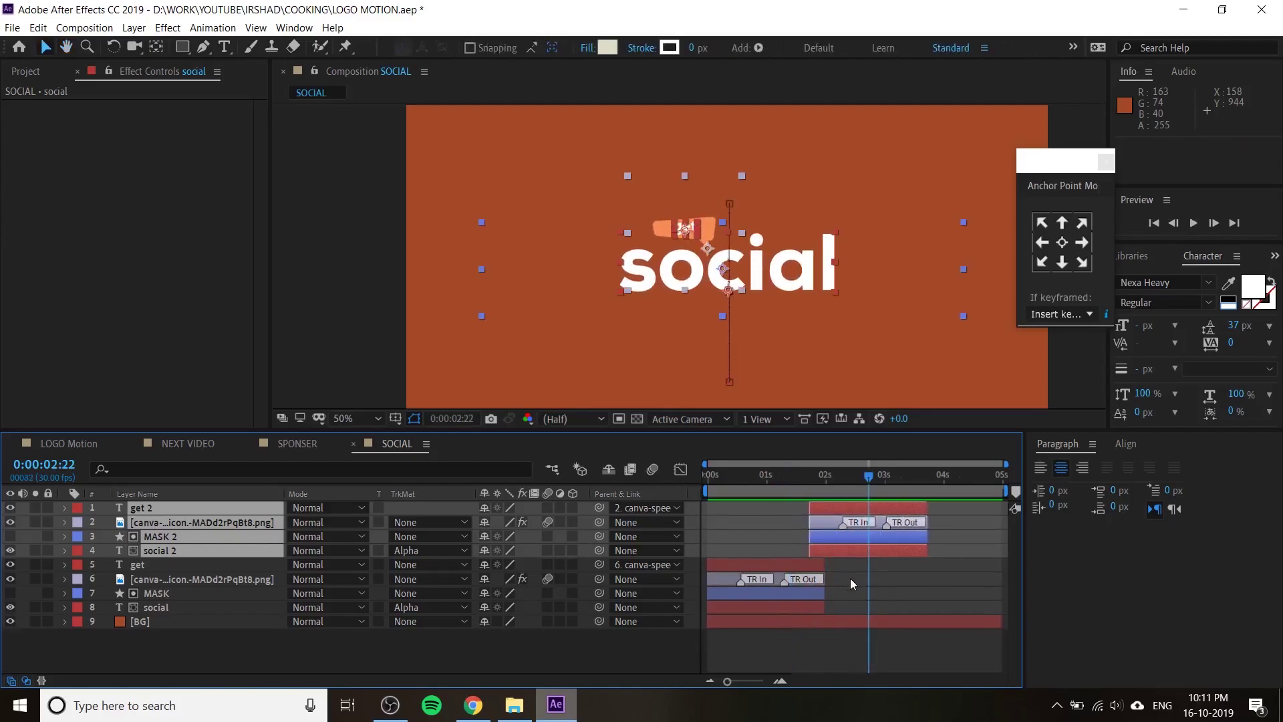
{"action": "left_click_drag", "start_coordinate": [803, 475], "coordinate": [823, 487]}
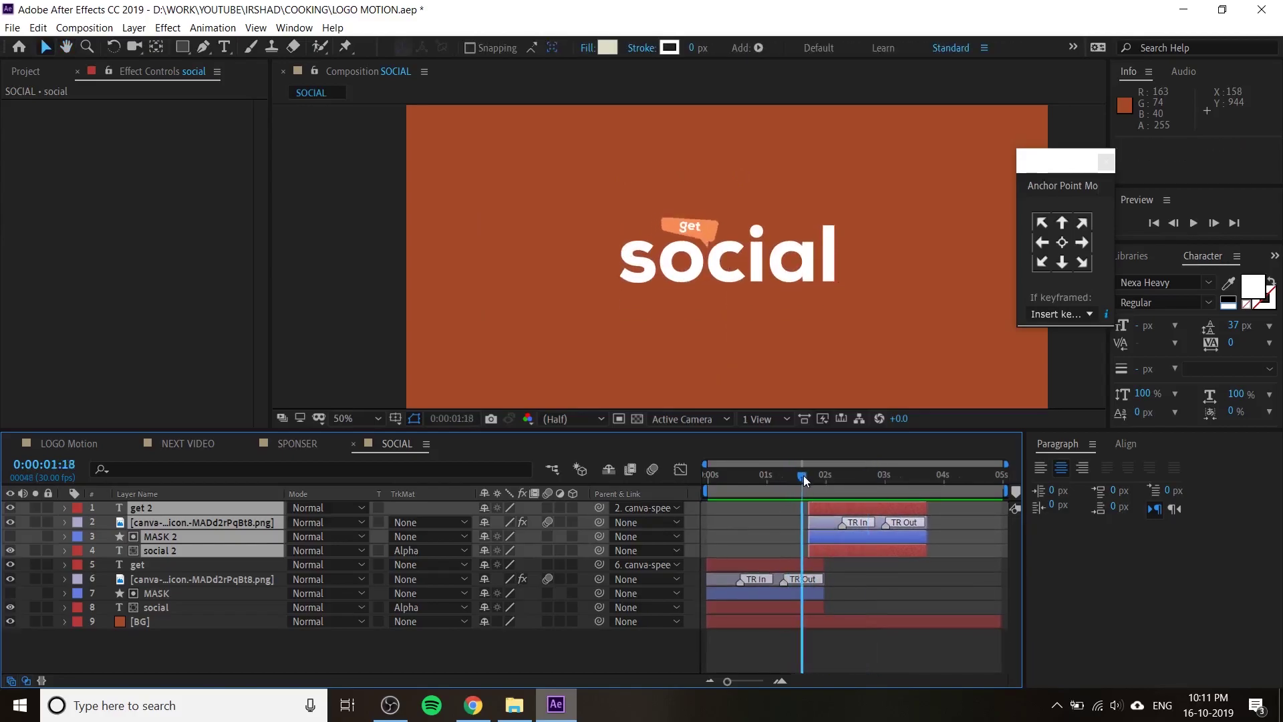
{"action": "key", "text": "space"}
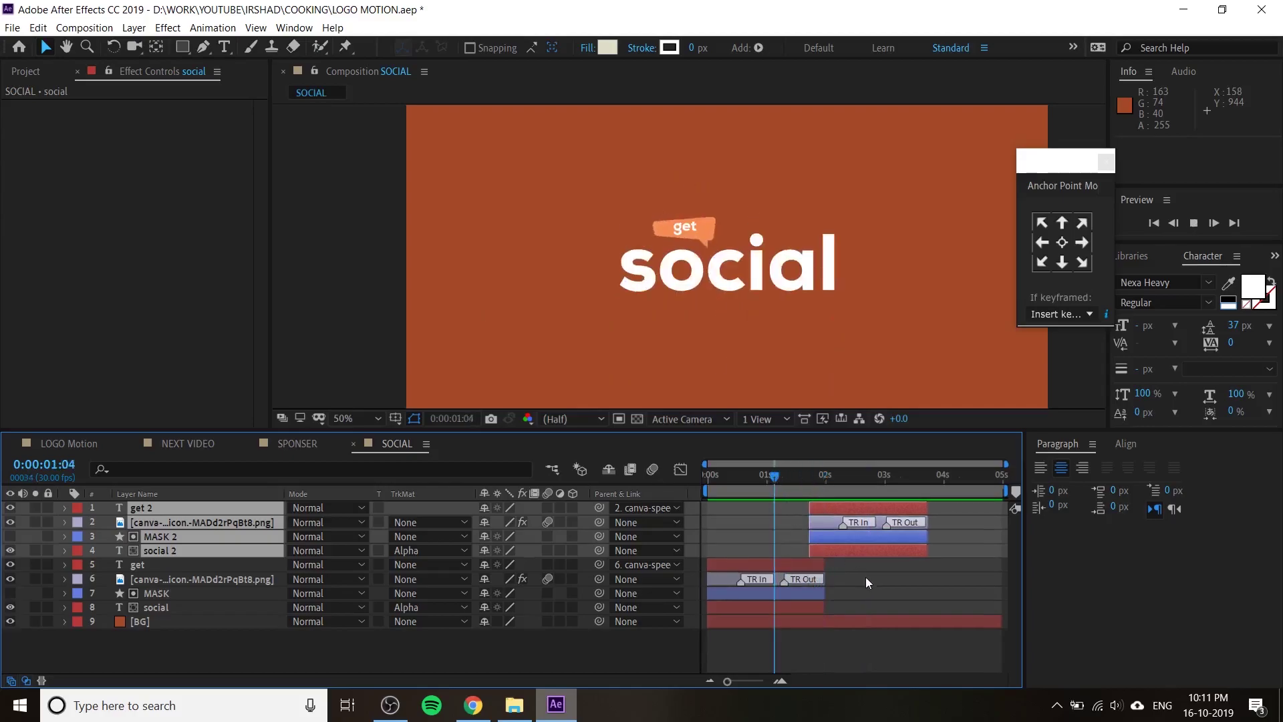
{"action": "left_click", "coordinate": [882, 588]}
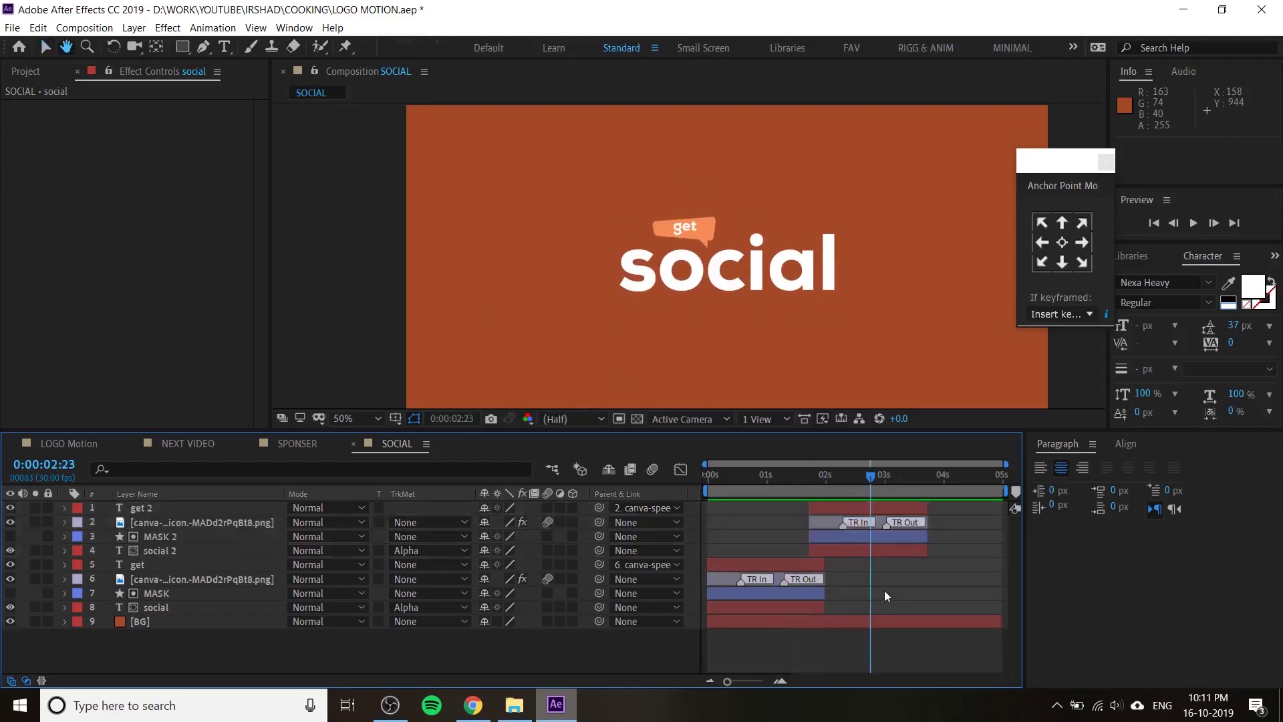
{"action": "left_click", "coordinate": [882, 540]}
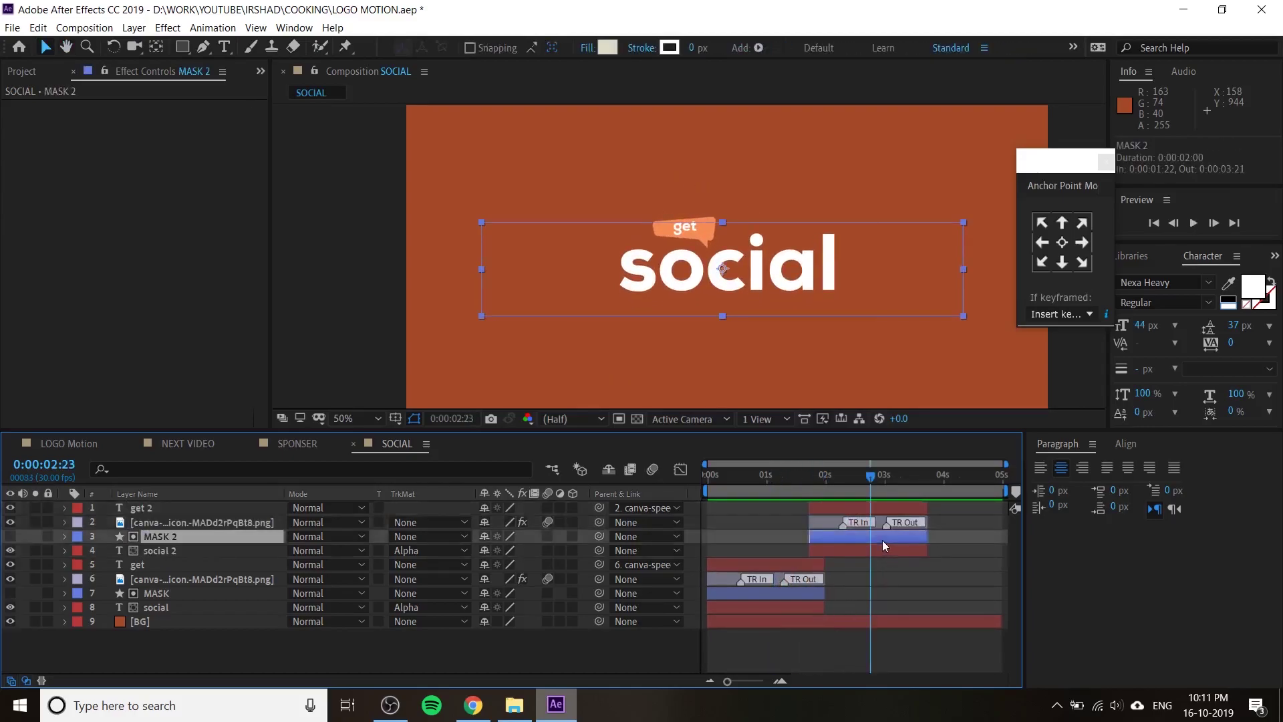
- Replace social 2's text with 'like'
{"action": "left_click", "coordinate": [162, 551]}
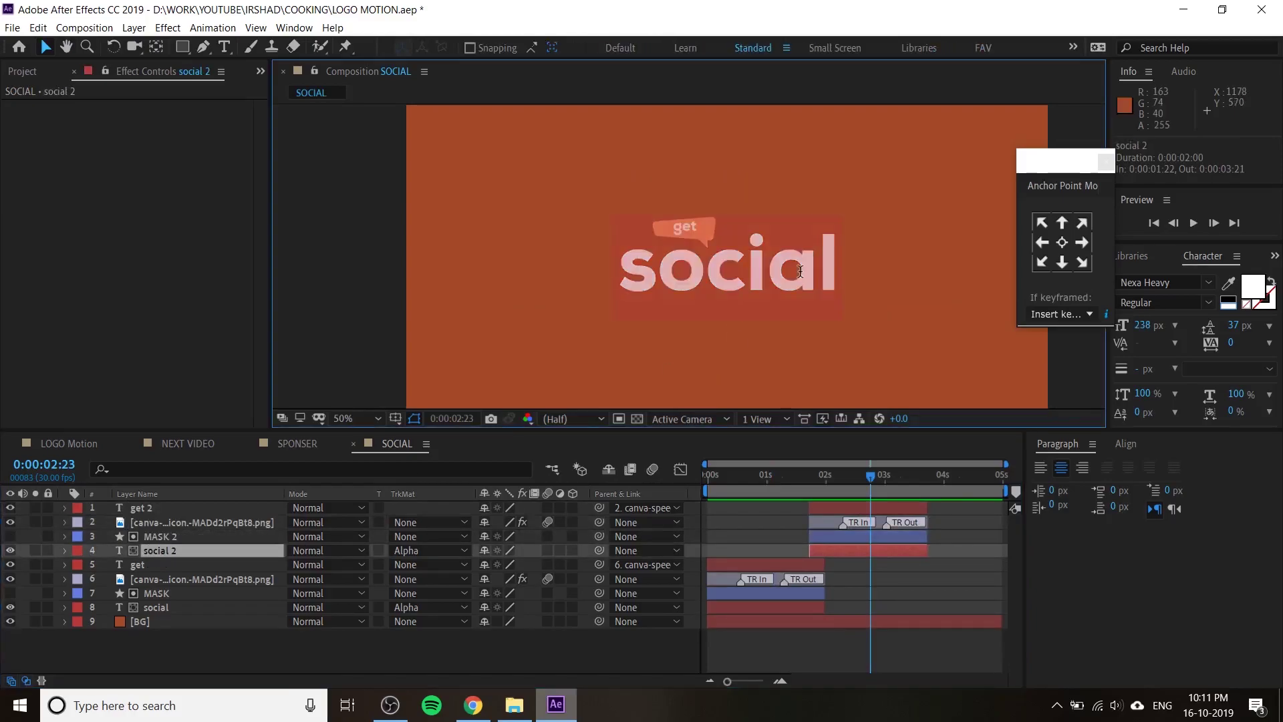
{"action": "key", "text": "ctrl+t"}
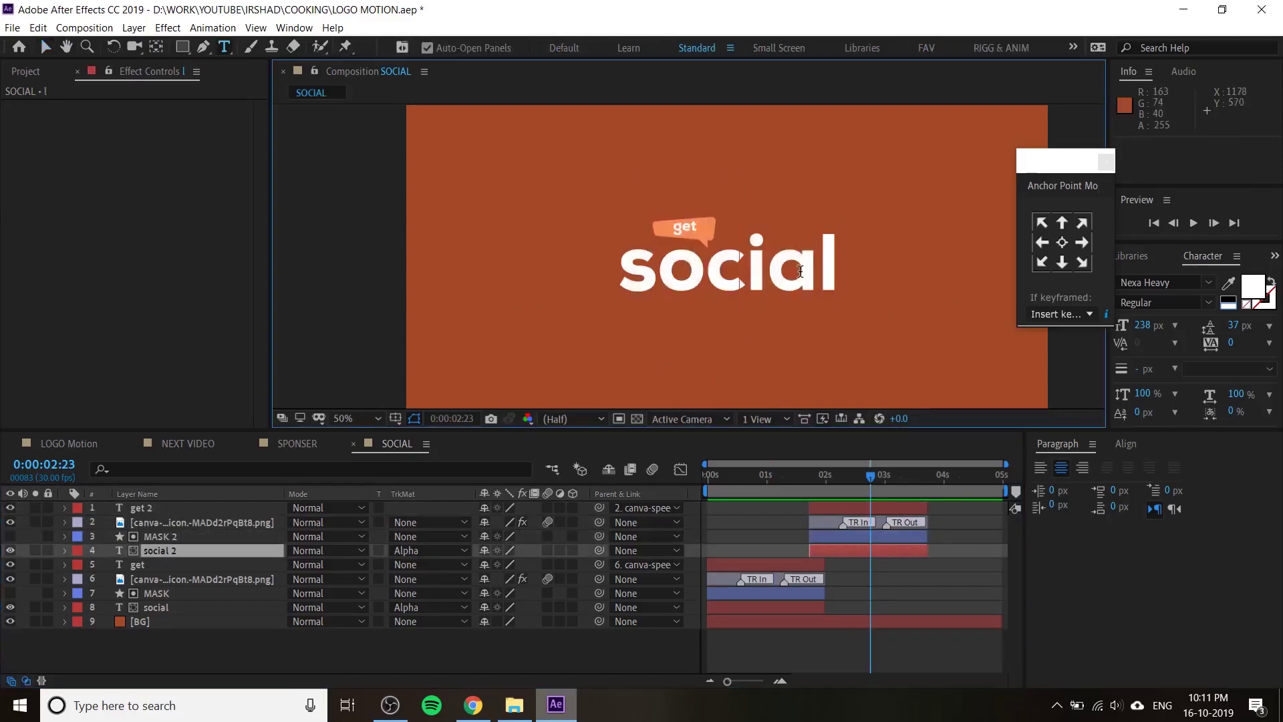
{"action": "type", "text": "like"}
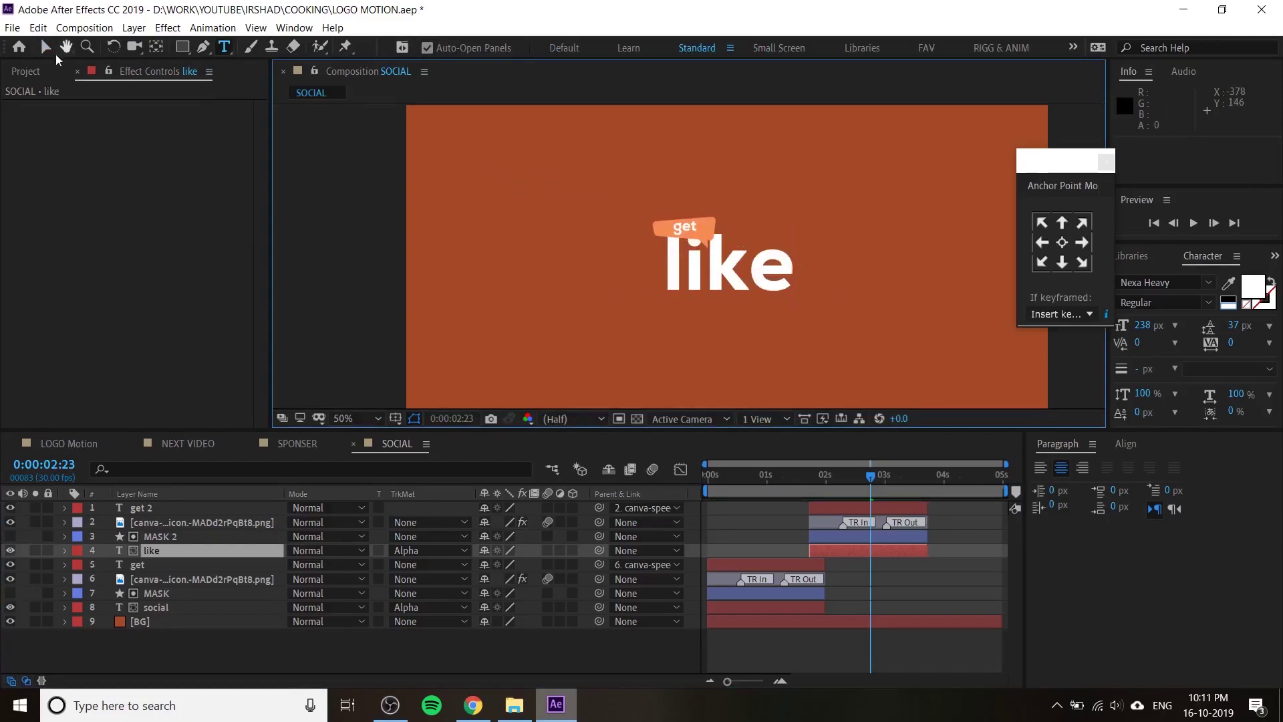
{"action": "left_click", "coordinate": [44, 47]}
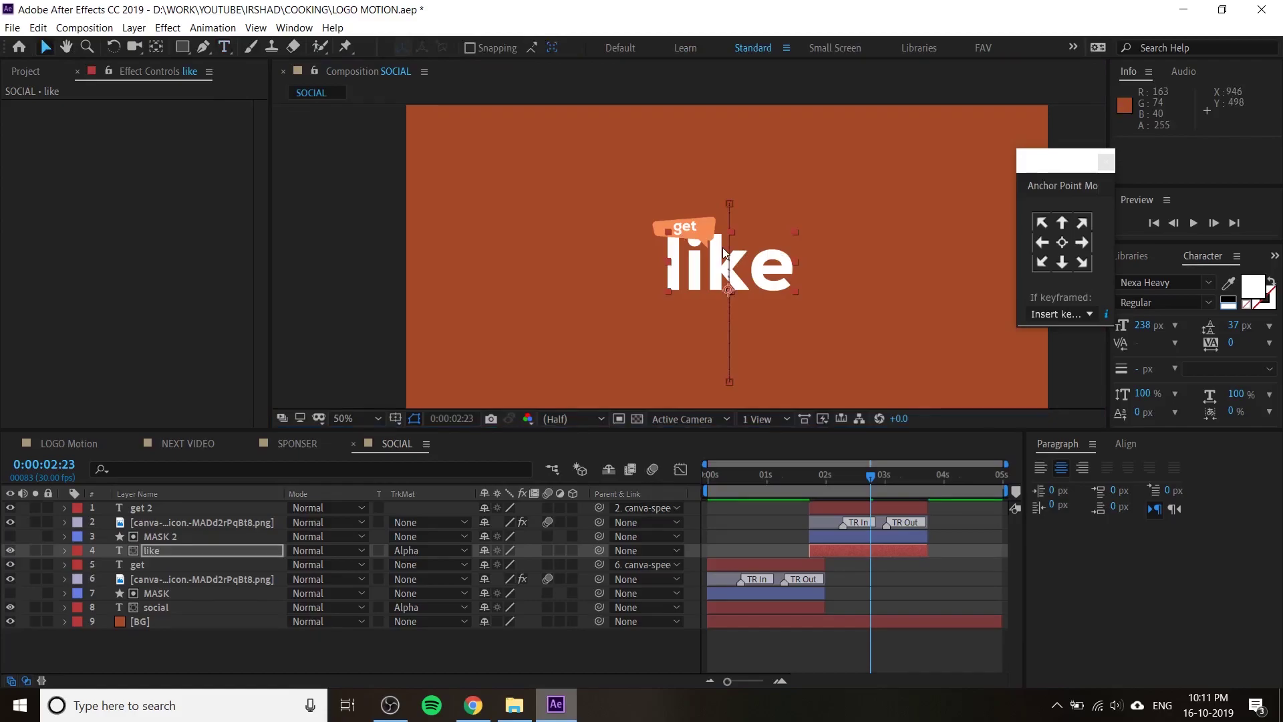
- Shrink the duplicated speech bubble to 39% and place it above the word like
{"action": "left_click", "coordinate": [880, 521]}
{"action": "left_click_drag", "start_coordinate": [696, 250], "coordinate": [810, 243]}
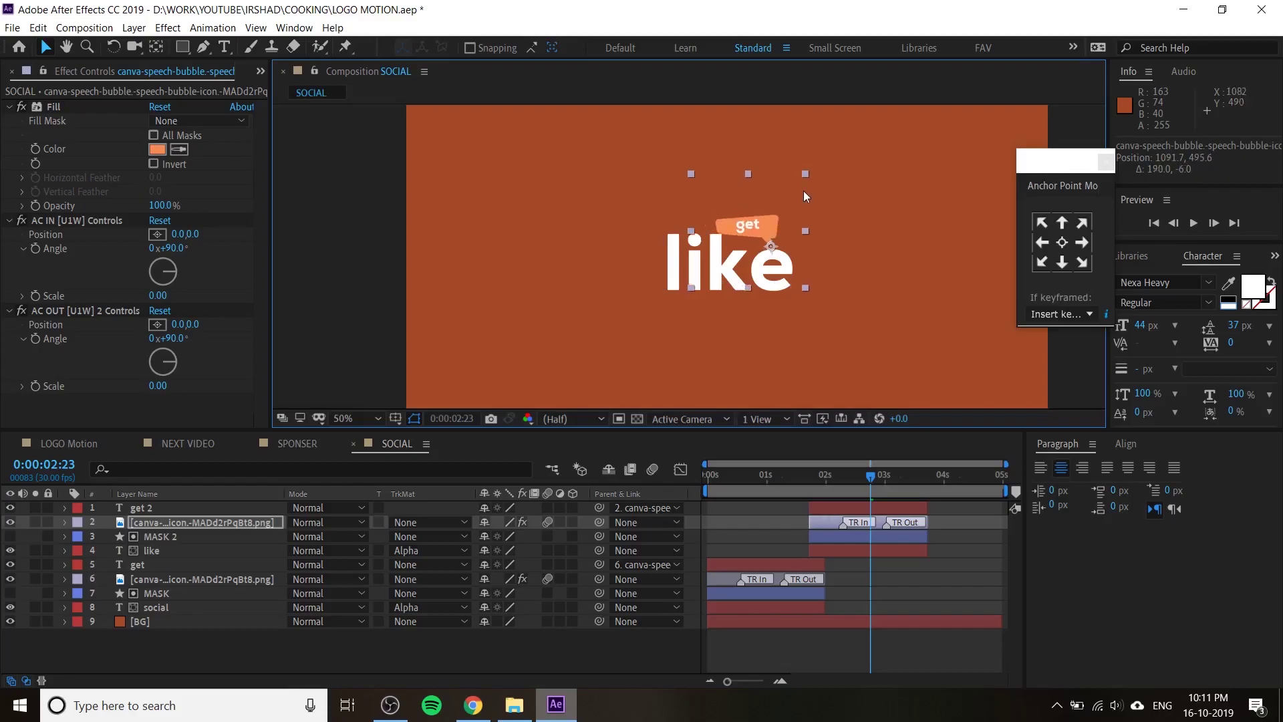
{"action": "left_click_drag", "start_coordinate": [806, 174], "coordinate": [797, 191]}
{"action": "left_click_drag", "start_coordinate": [766, 236], "coordinate": [759, 231]}
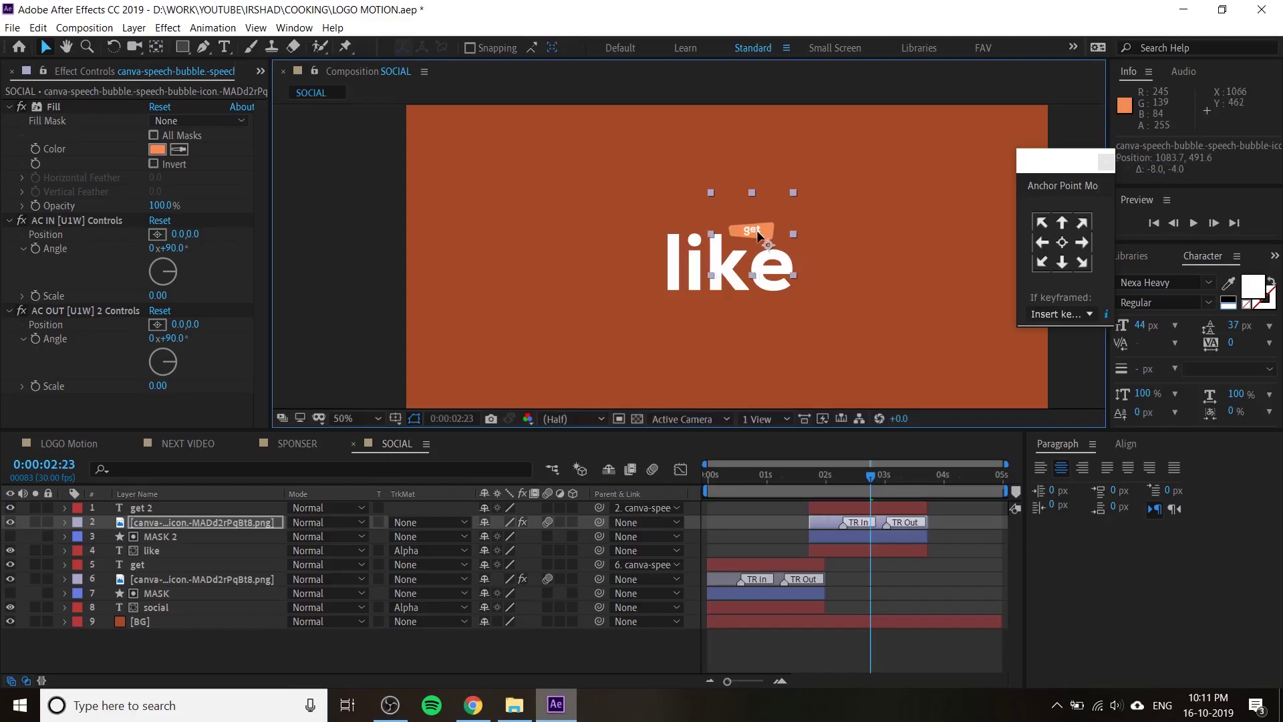
{"action": "left_click", "coordinate": [871, 506]}
- Change the get 2 bubble text to lowercase 'fb'
{"action": "key", "text": "Return"}
{"action": "type", "text": "FB"}
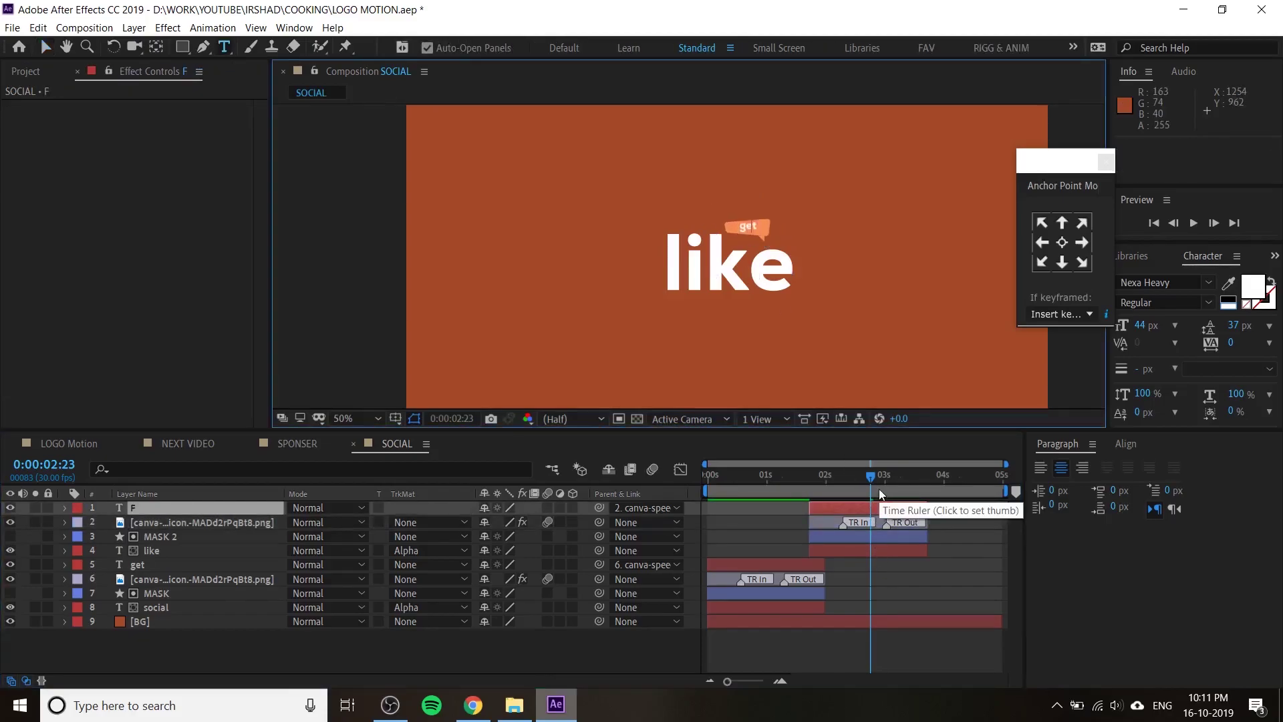
{"action": "key", "text": "Return"}
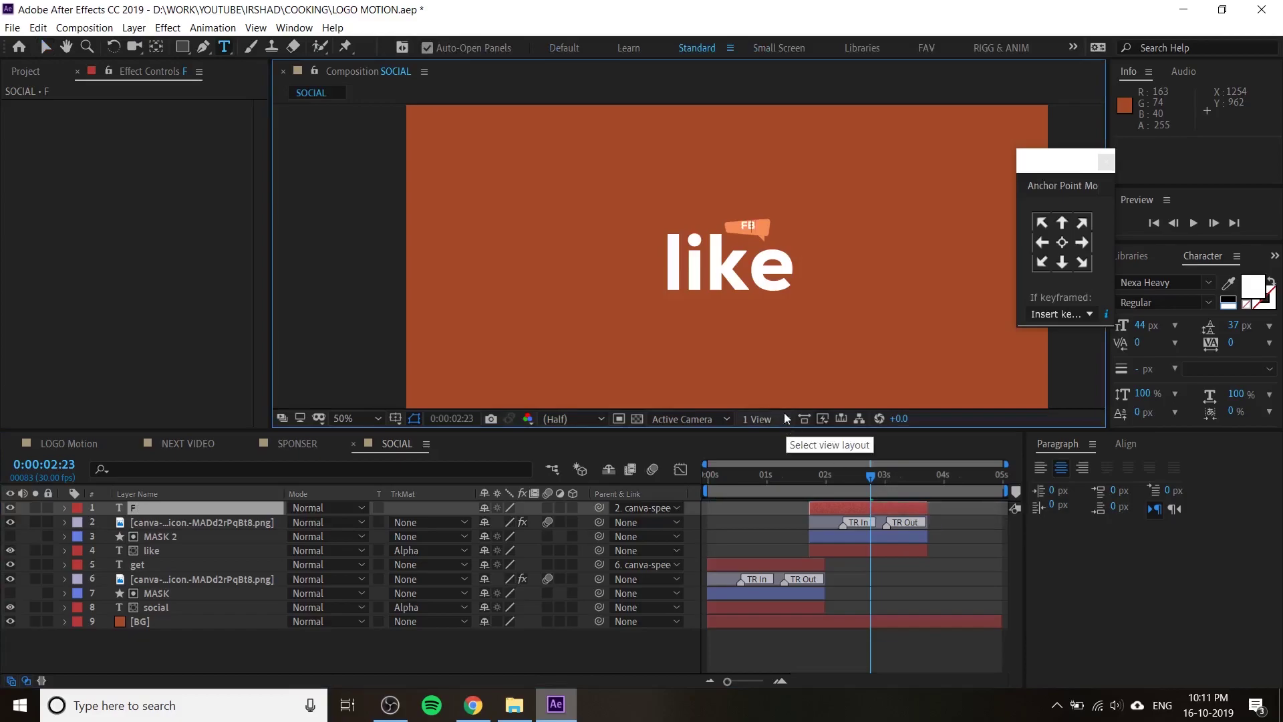
{"action": "key", "text": "BackSpace"}
{"action": "key", "text": "BackSpace"}
{"action": "type", "text": "fb"}
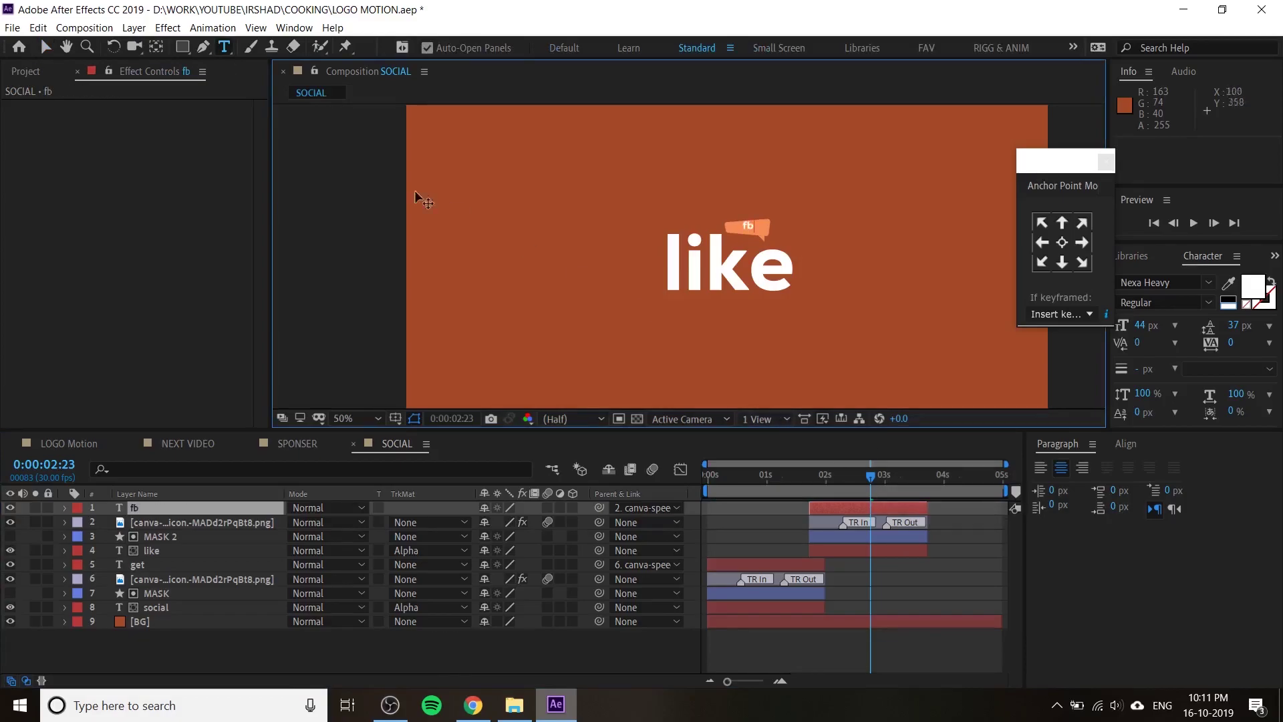
{"action": "left_click", "coordinate": [44, 47]}
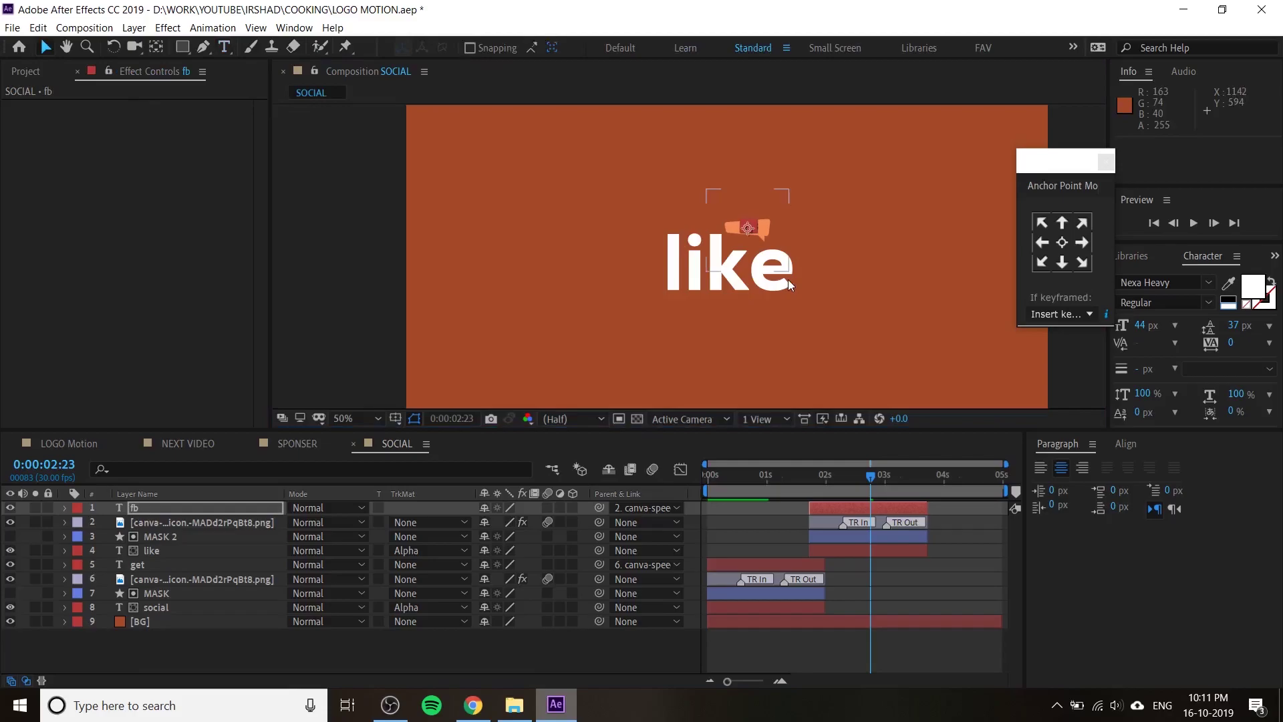
- Save the project and select the like text layer
{"action": "left_click", "coordinate": [927, 359]}
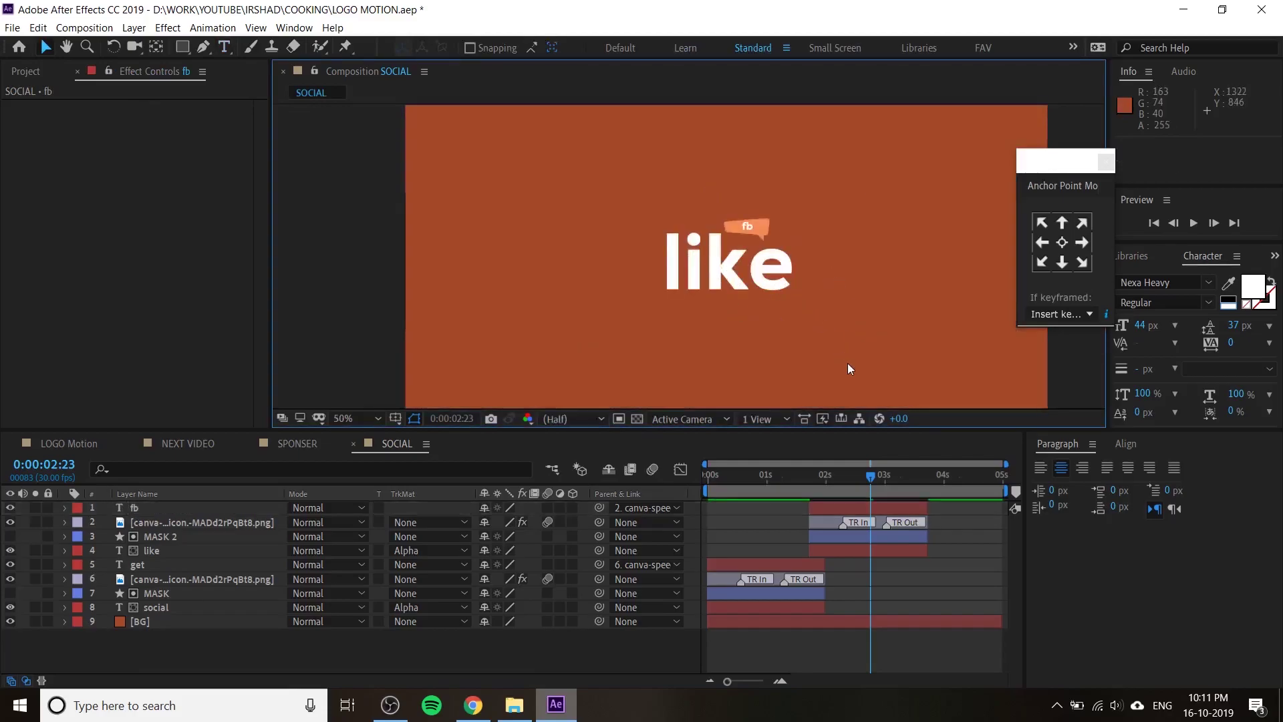
{"action": "key", "text": "ctrl+s"}
{"action": "left_click", "coordinate": [223, 48]}
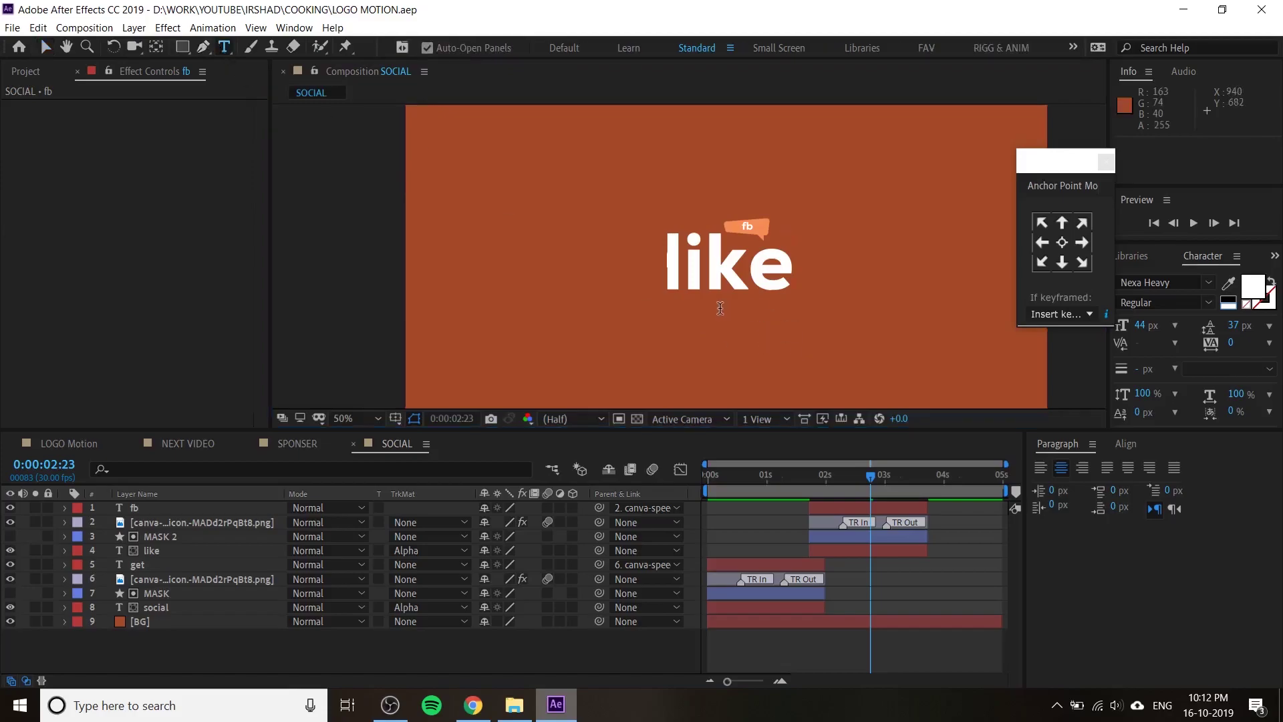
{"action": "left_click", "coordinate": [787, 359]}
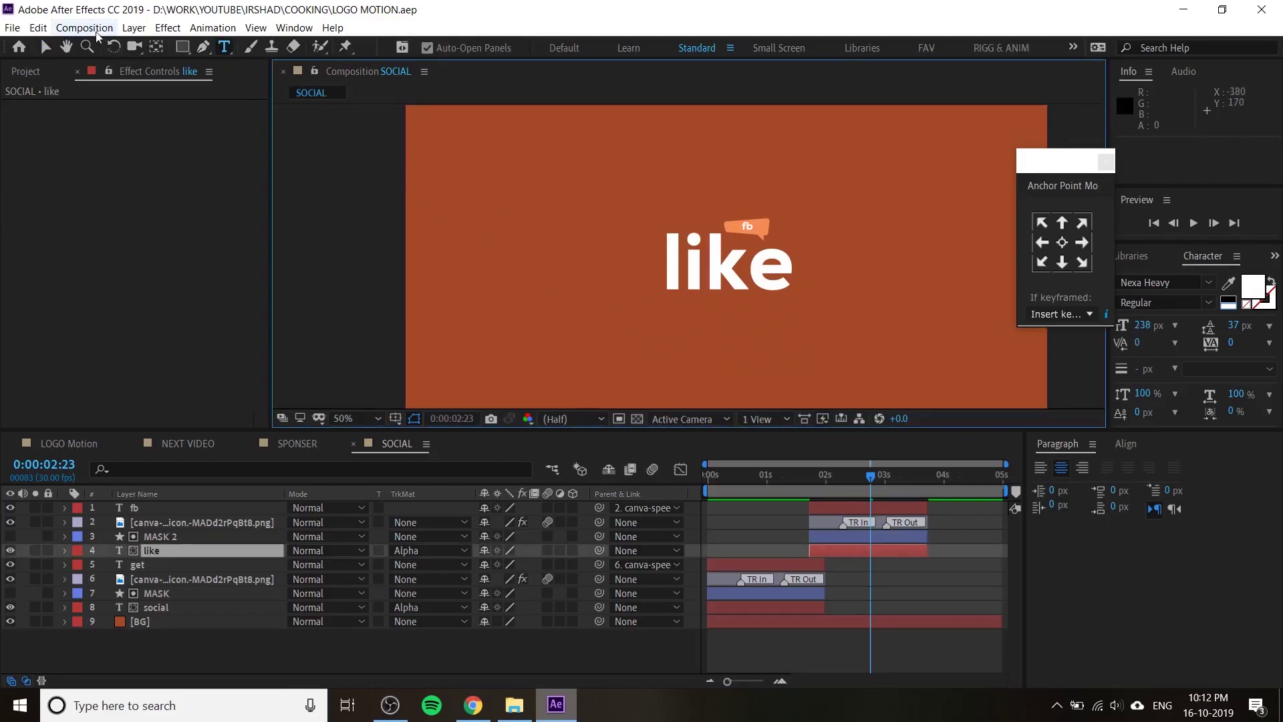
- Create a new 'facebook' text layer and move it down into the frame
{"action": "left_click", "coordinate": [44, 47]}
{"action": "left_click", "coordinate": [223, 49]}
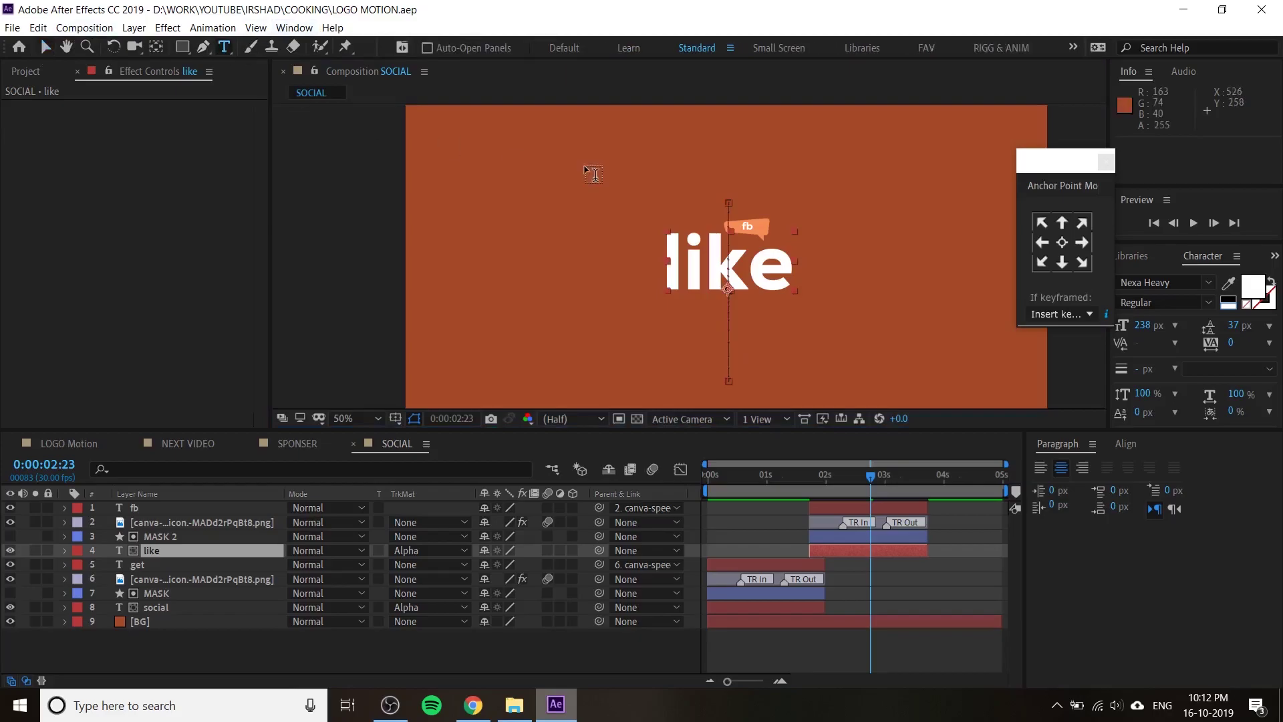
{"action": "left_click", "coordinate": [666, 245]}
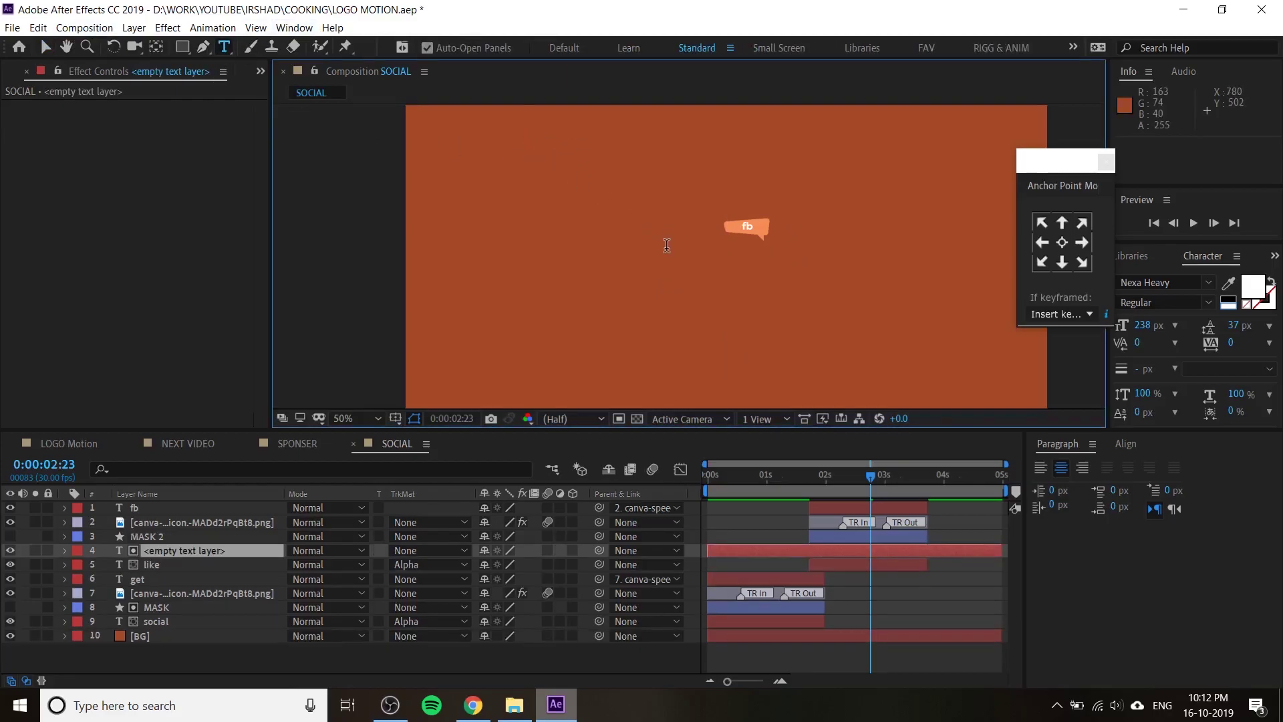
{"action": "type", "text": "f"}
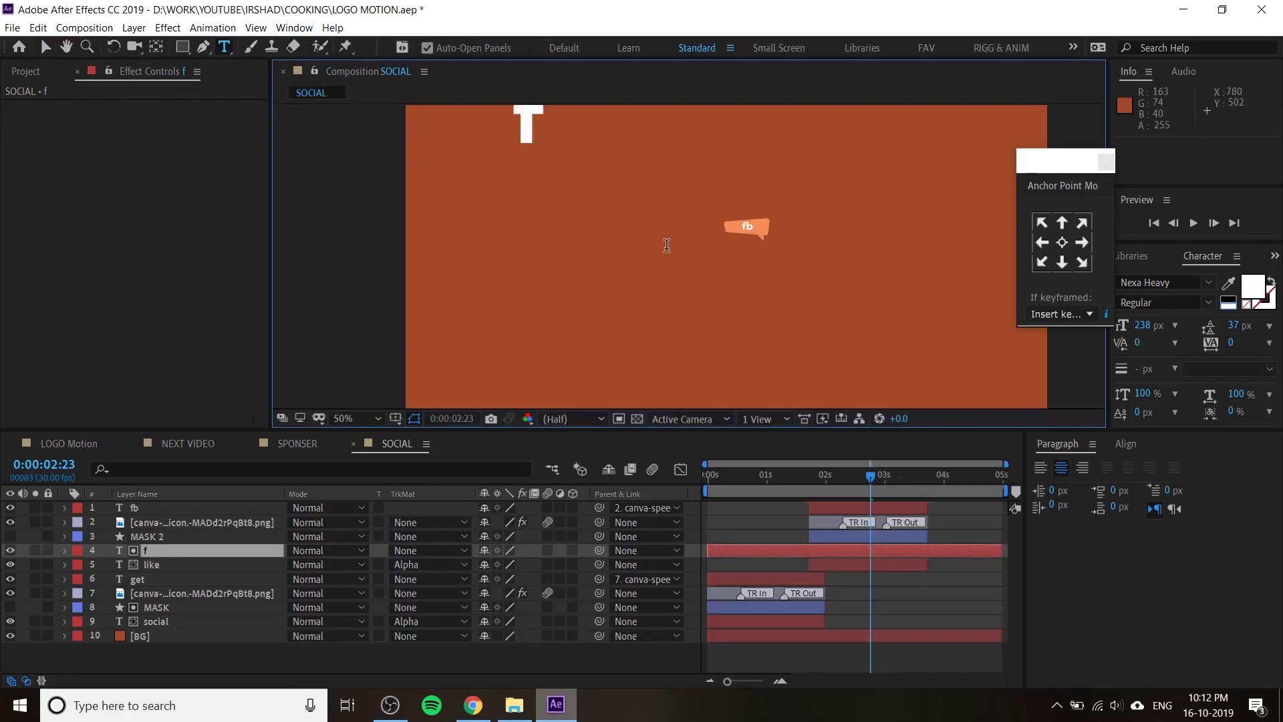
{"action": "type", "text": "aceb"}
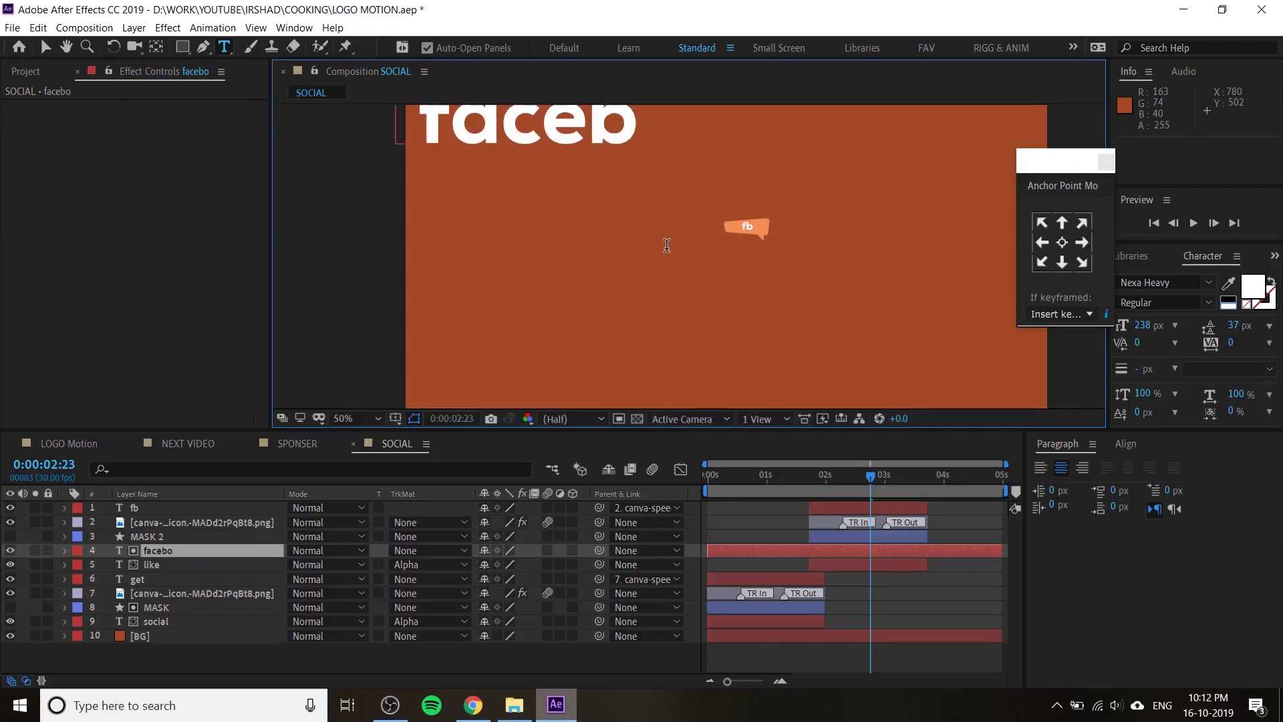
{"action": "type", "text": "ook"}
{"action": "left_click", "coordinate": [44, 46]}
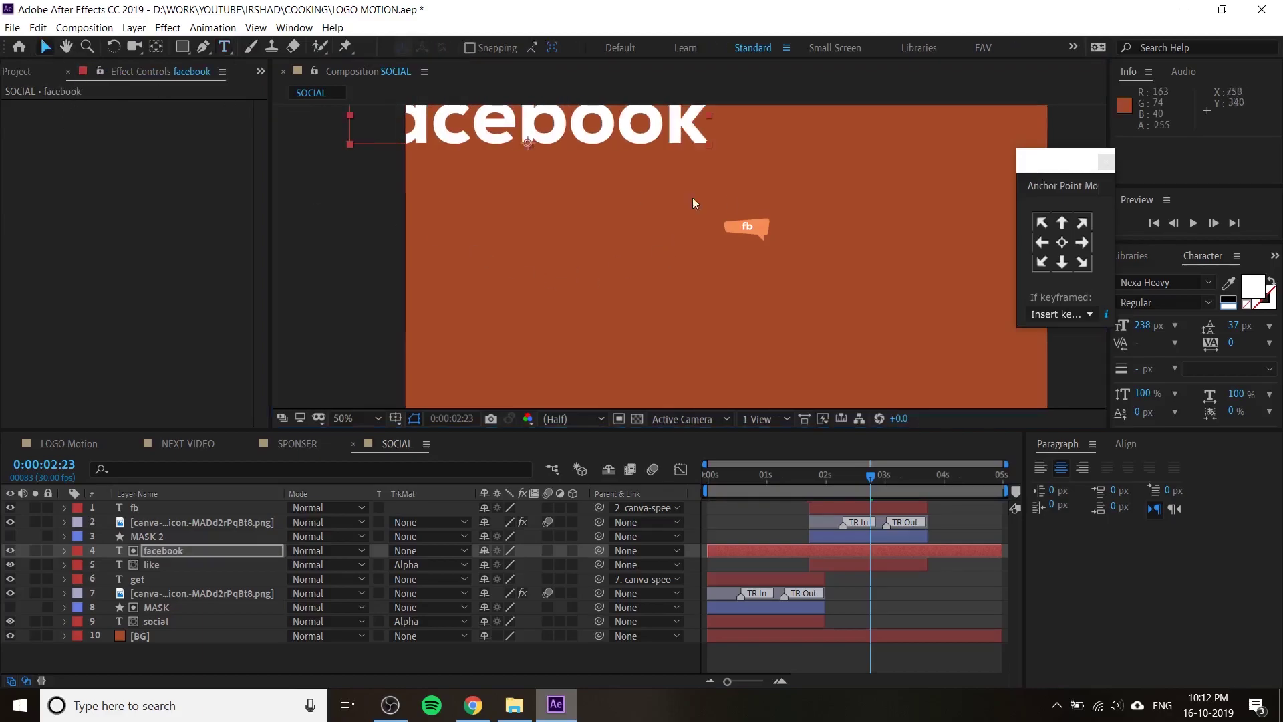
{"action": "mouse_move", "coordinate": [709, 100]}
{"action": "left_mouse_down"}
{"action": "mouse_move", "coordinate": [811, 134]}
{"action": "mouse_move", "coordinate": [728, 150]}
{"action": "left_mouse_up"}
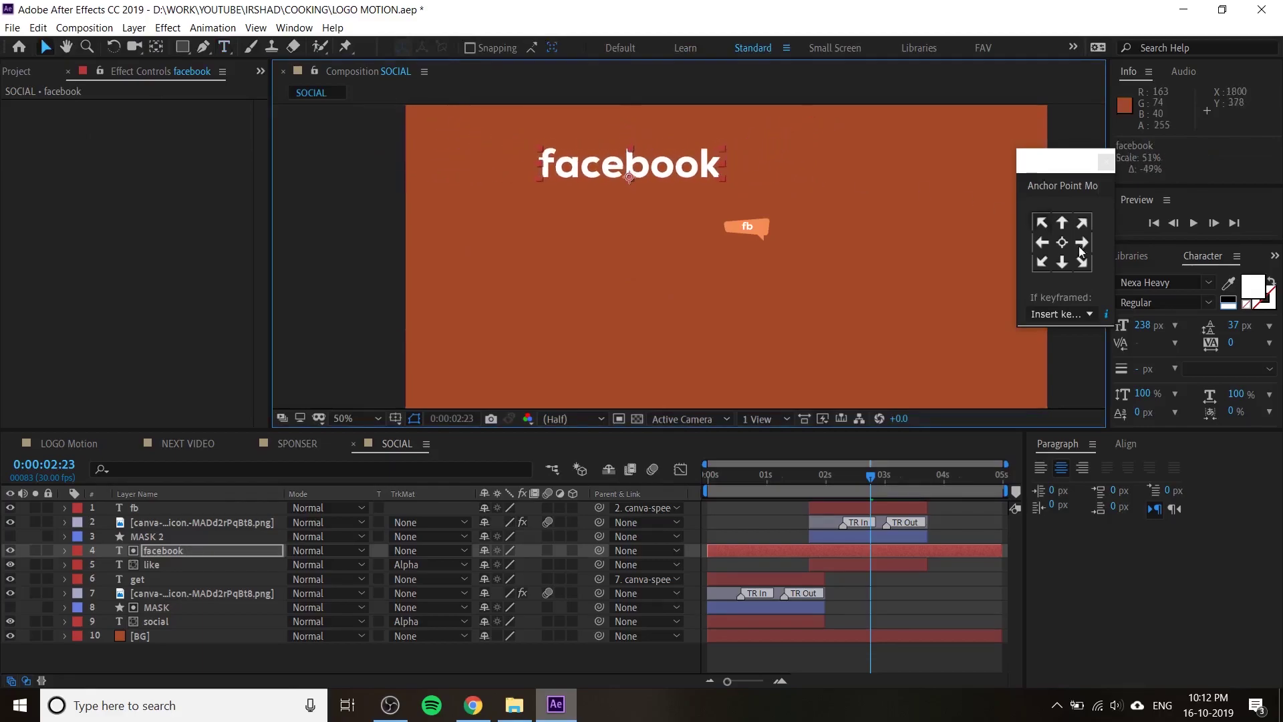
- Shrink the facebook text to 79 px and bring its layer to the top of the stack
{"action": "key", "text": "ctrl+z"}
{"action": "left_click_drag", "start_coordinate": [1142, 325], "coordinate": [1039, 355]}
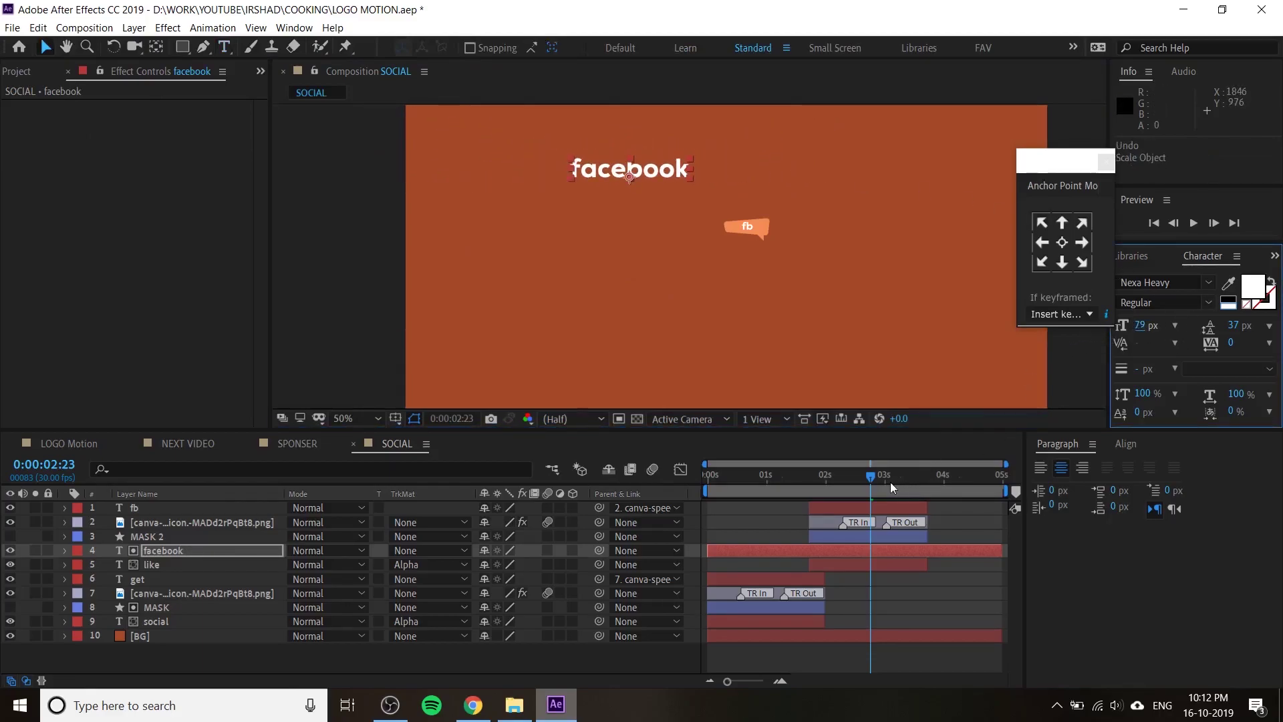
{"action": "mouse_move", "coordinate": [860, 482]}
{"action": "left_mouse_down"}
{"action": "mouse_move", "coordinate": [848, 503]}
{"action": "mouse_move", "coordinate": [880, 496]}
{"action": "left_mouse_up"}
{"action": "key", "text": "ctrl+shift+bracketright"}
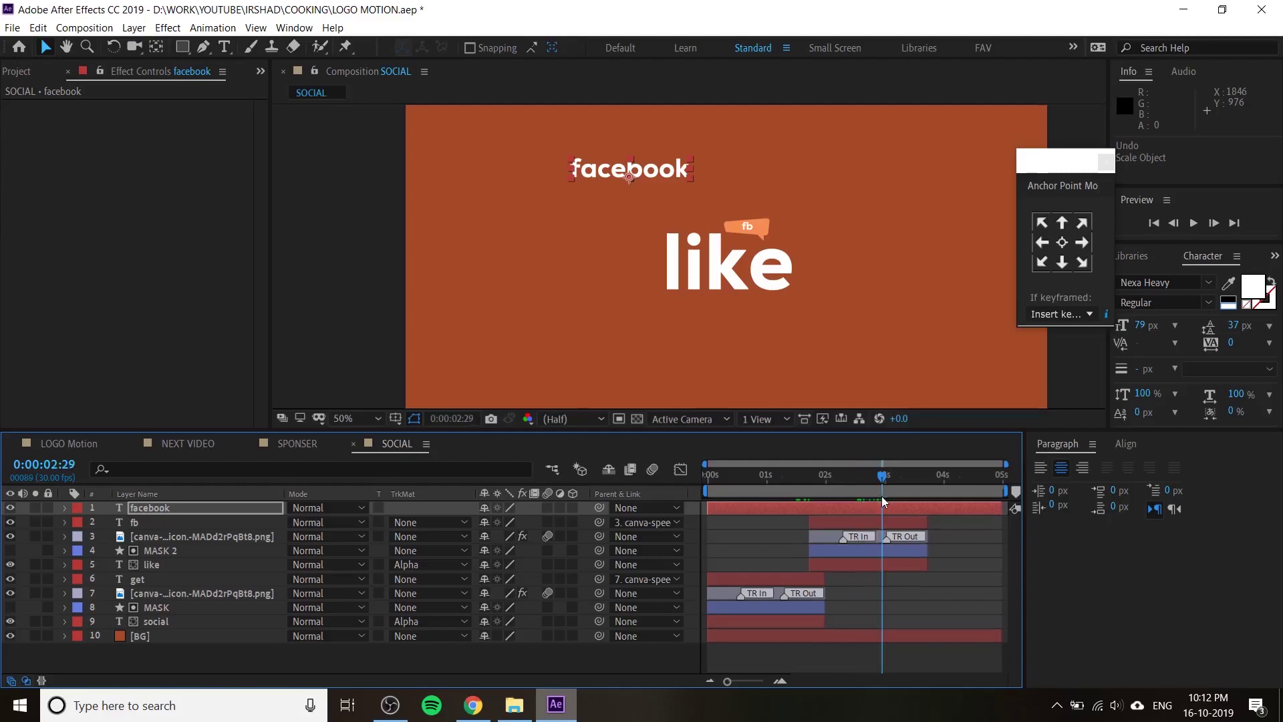
- Place the facebook layer just above BG and position its text under 'like'
{"action": "key", "text": "ctrl+shift+bracketleft"}
{"action": "key", "text": "ctrl+bracketright"}
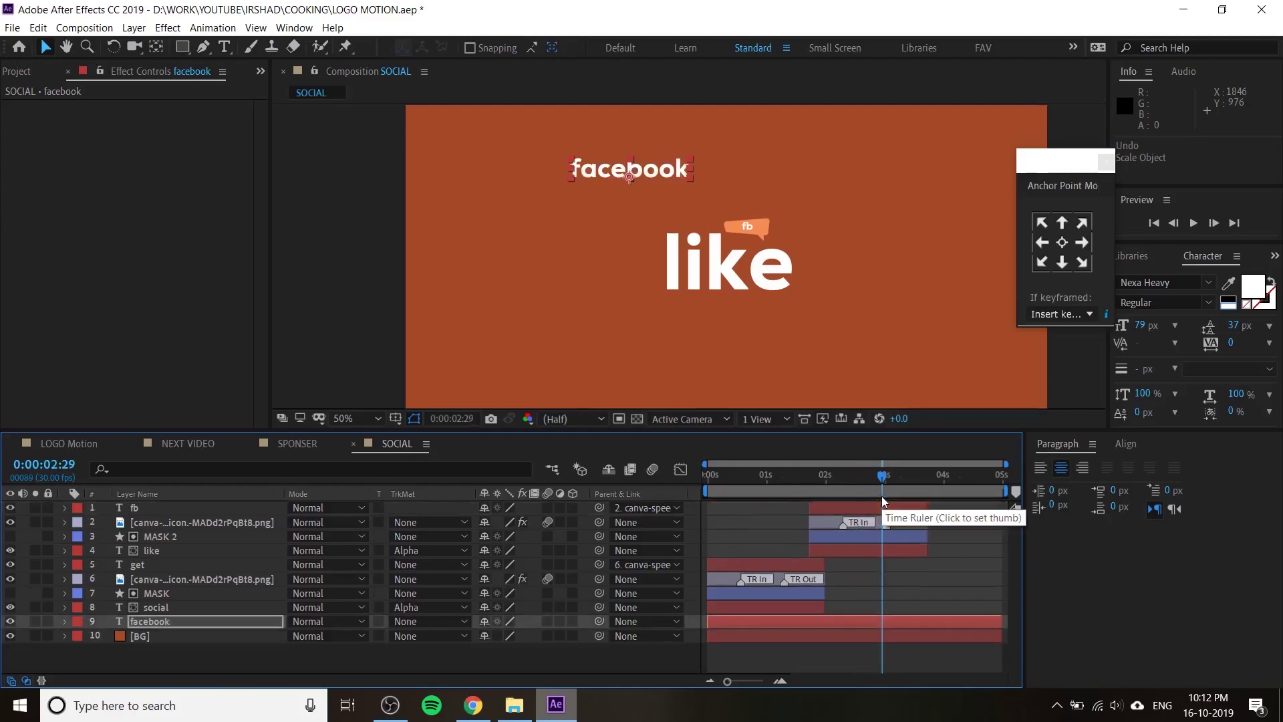
{"action": "mouse_move", "coordinate": [648, 168]}
{"action": "left_mouse_down"}
{"action": "mouse_move", "coordinate": [816, 319]}
{"action": "mouse_move", "coordinate": [772, 306]}
{"action": "mouse_move", "coordinate": [854, 314]}
{"action": "left_mouse_up"}
{"action": "scroll", "coordinate": [775, 306], "scroll_direction": "up", "scroll_amount": 2}
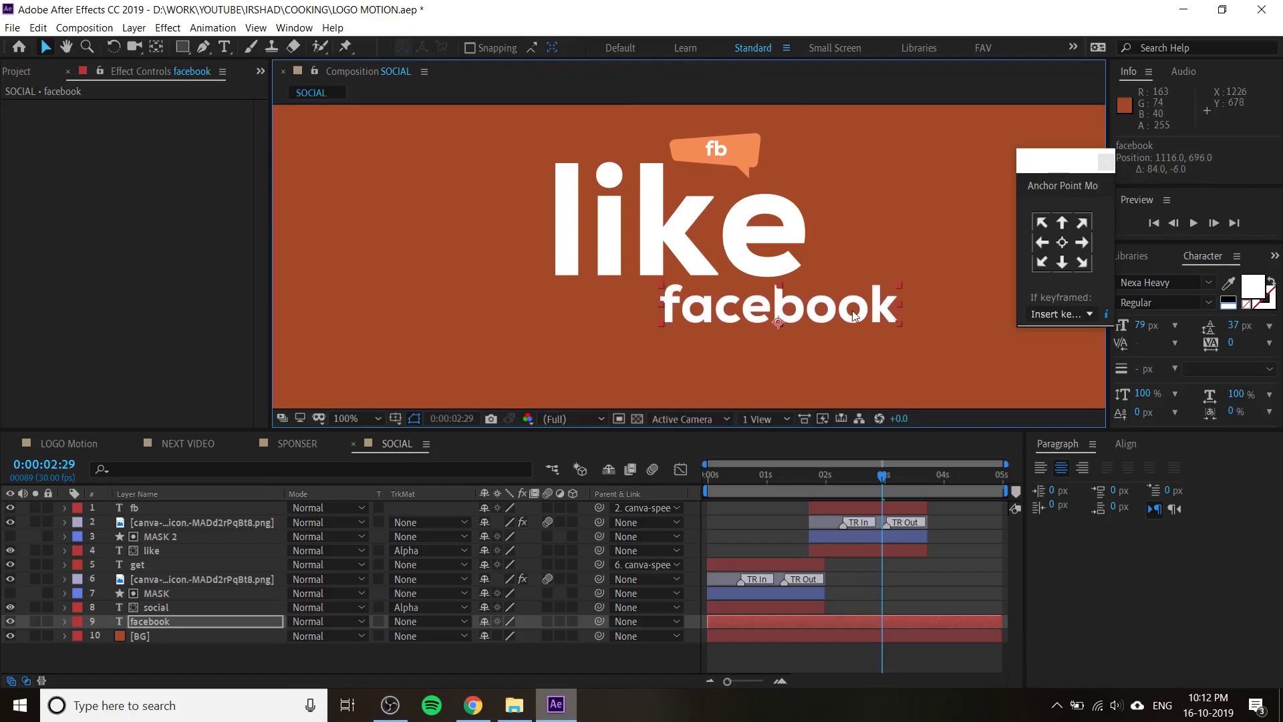
{"action": "scroll", "coordinate": [849, 316], "scroll_direction": "down", "scroll_amount": 2}
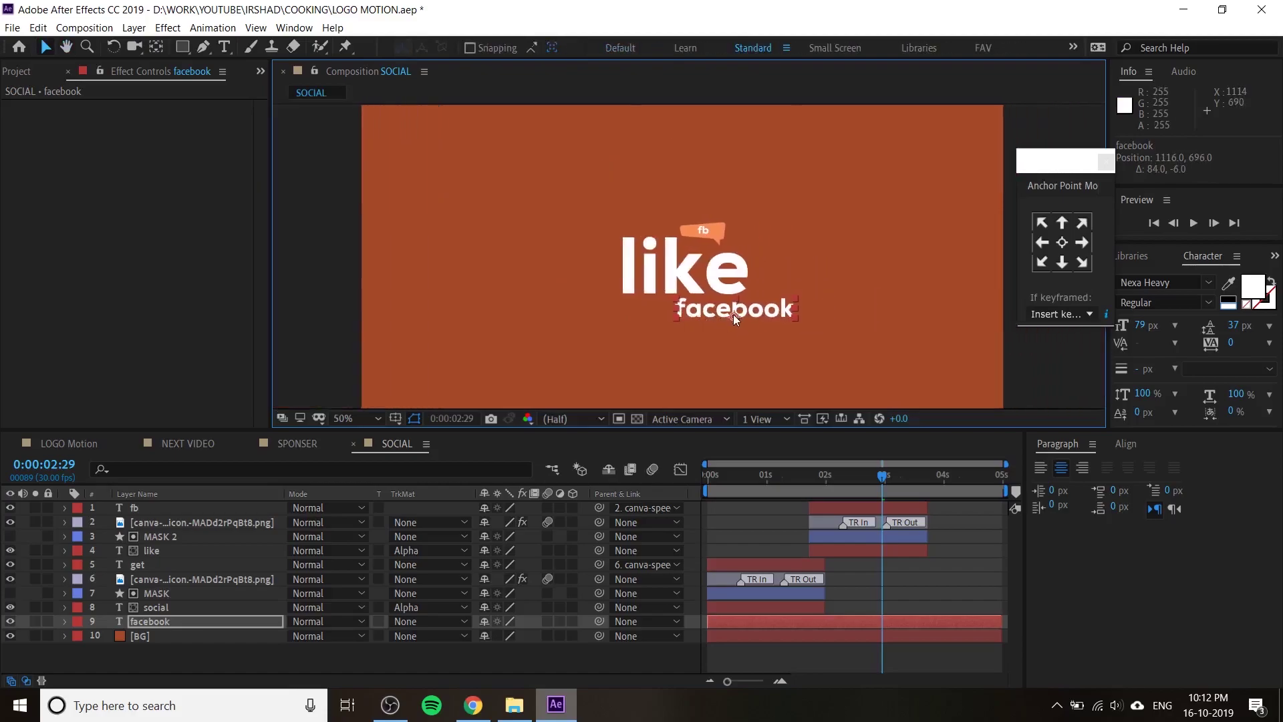
{"action": "mouse_move", "coordinate": [733, 314]}
{"action": "left_mouse_down"}
{"action": "mouse_move", "coordinate": [817, 310]}
{"action": "mouse_move", "coordinate": [763, 317]}
{"action": "left_mouse_up"}
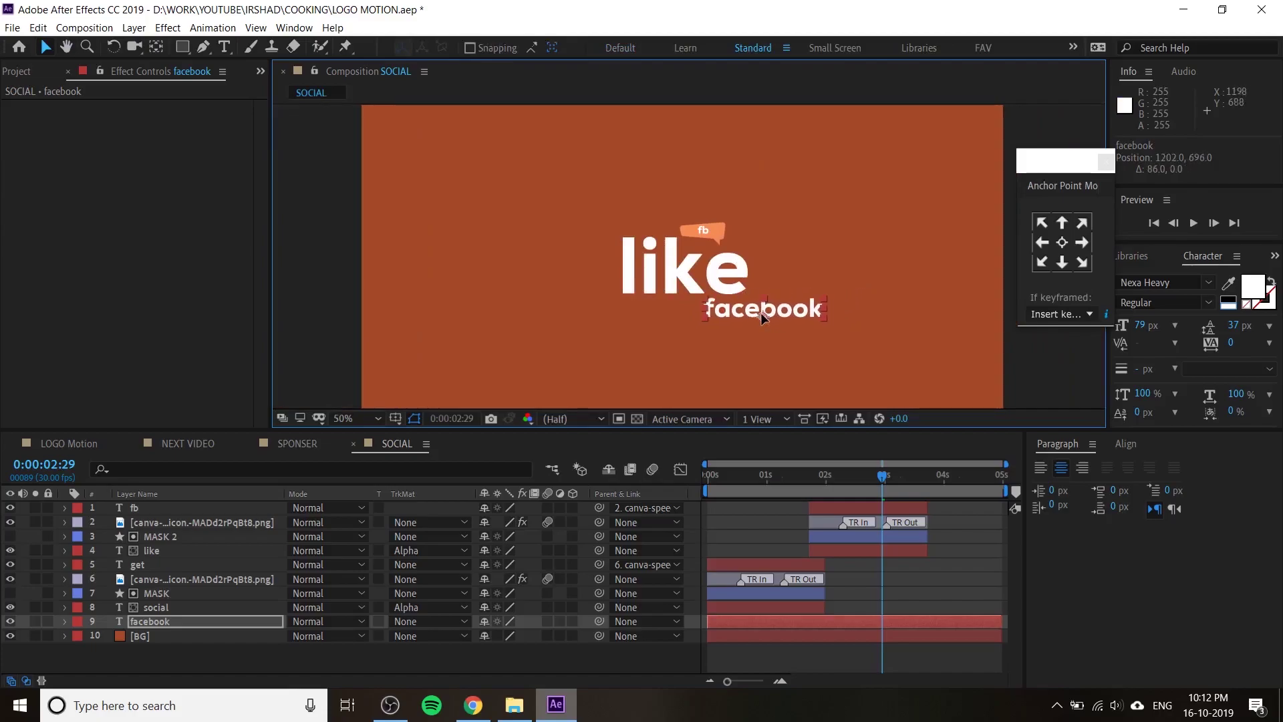
{"action": "mouse_move", "coordinate": [762, 314]}
{"action": "left_mouse_down"}
{"action": "mouse_move", "coordinate": [795, 306]}
{"action": "mouse_move", "coordinate": [767, 315]}
{"action": "left_mouse_up"}
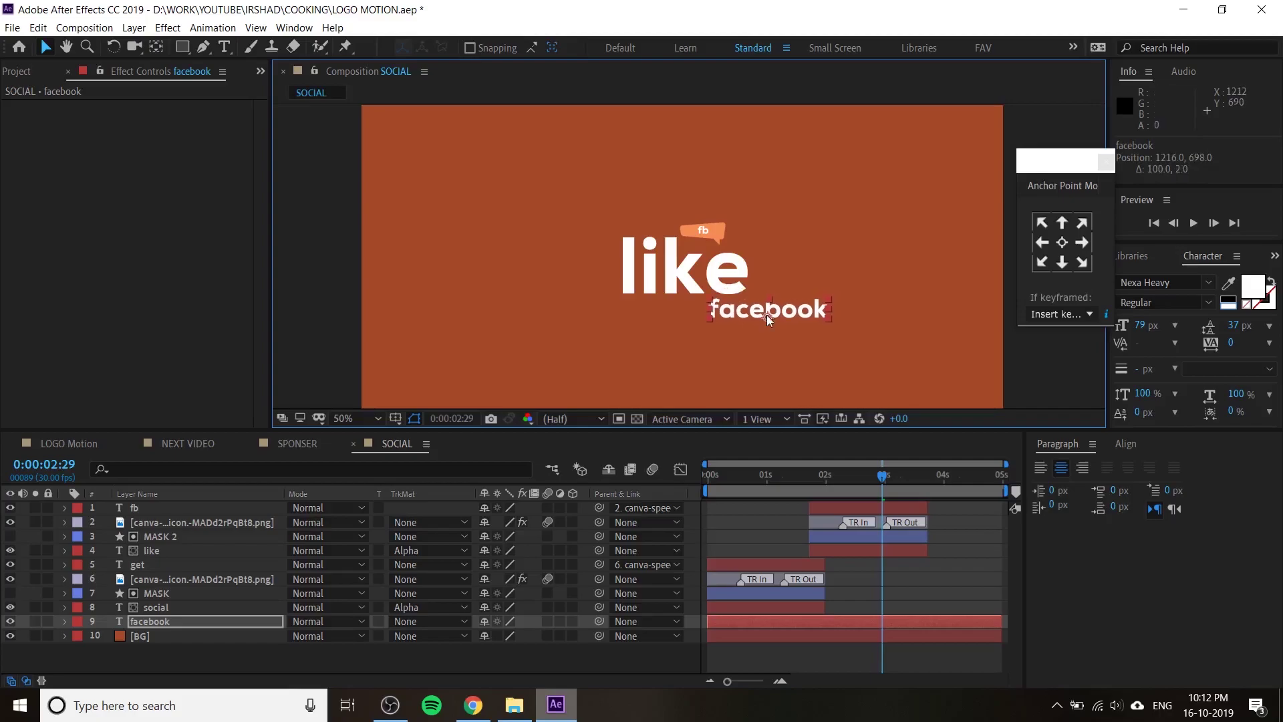
- Reduce facebook's font size to 59 px and duplicate the layer as facebook 2
{"action": "left_click_drag", "start_coordinate": [1141, 326], "coordinate": [1121, 323]}
{"action": "left_click_drag", "start_coordinate": [786, 320], "coordinate": [772, 310]}
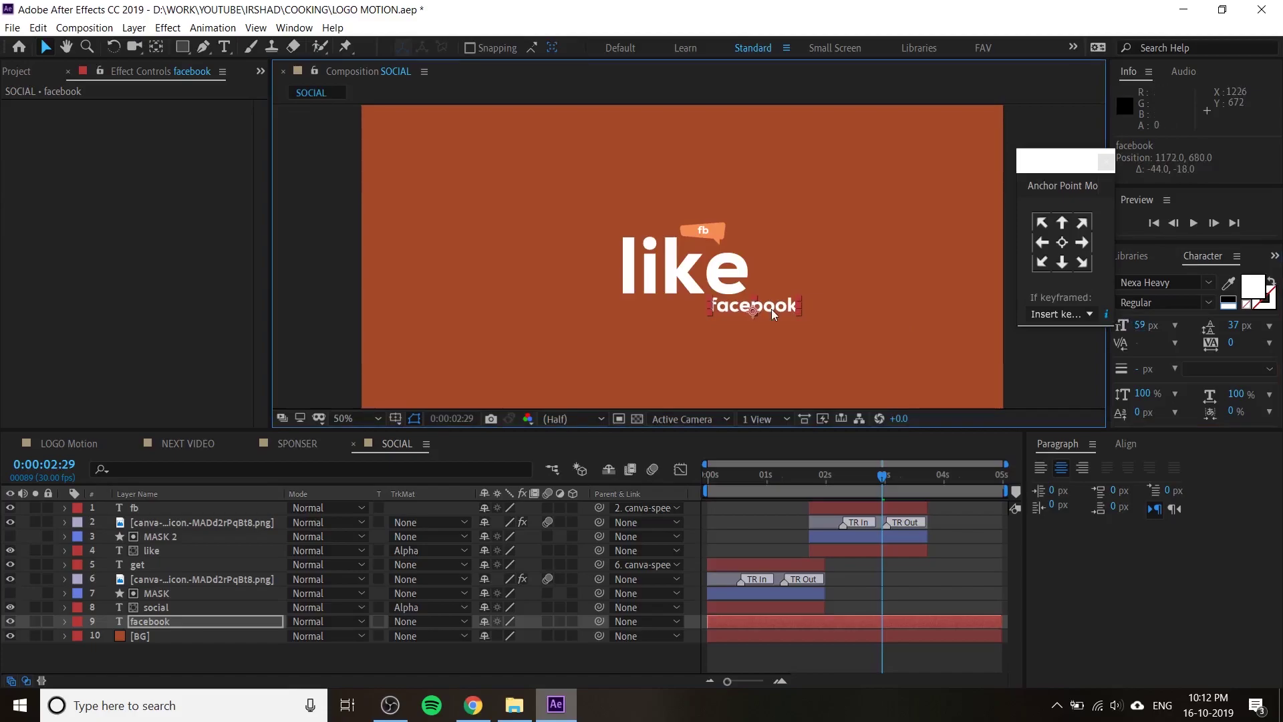
{"action": "key", "text": "ctrl+d"}
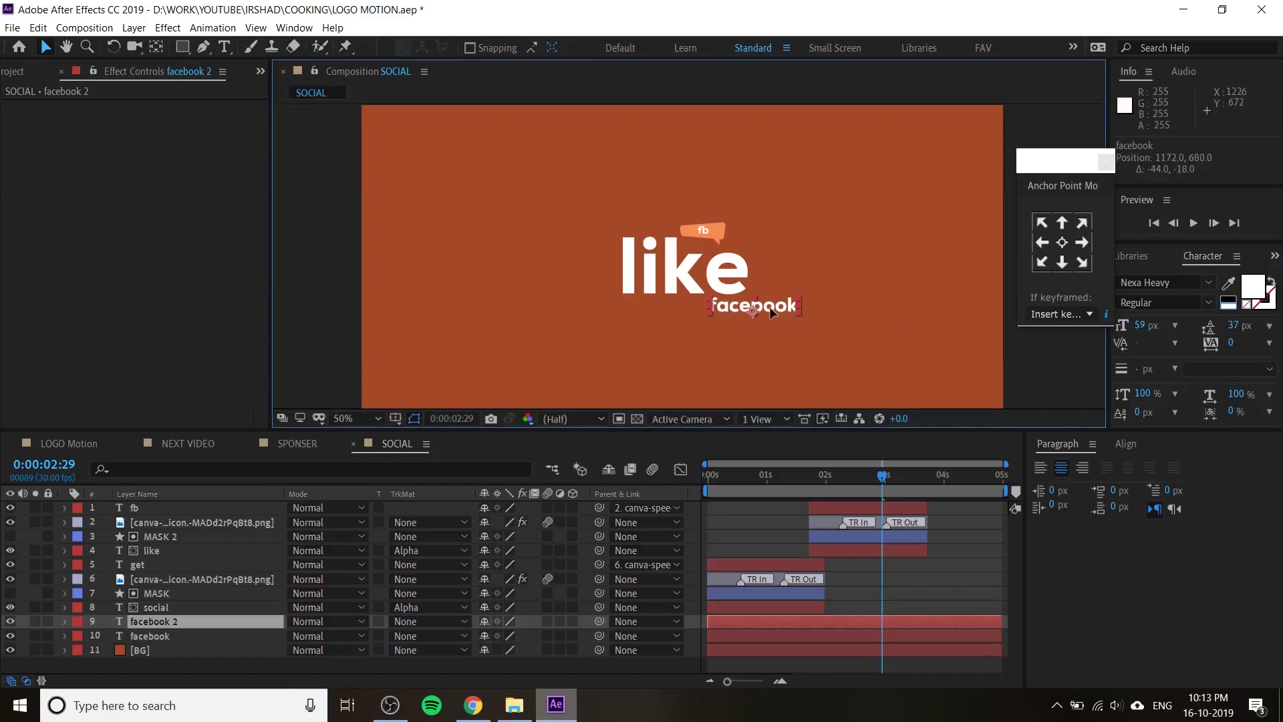
- Move the copy just below facebook, change its text to '/masterpice', and view at 100% Full
{"action": "left_click_drag", "start_coordinate": [771, 308], "coordinate": [773, 327]}
{"action": "double_click", "coordinate": [773, 328]}
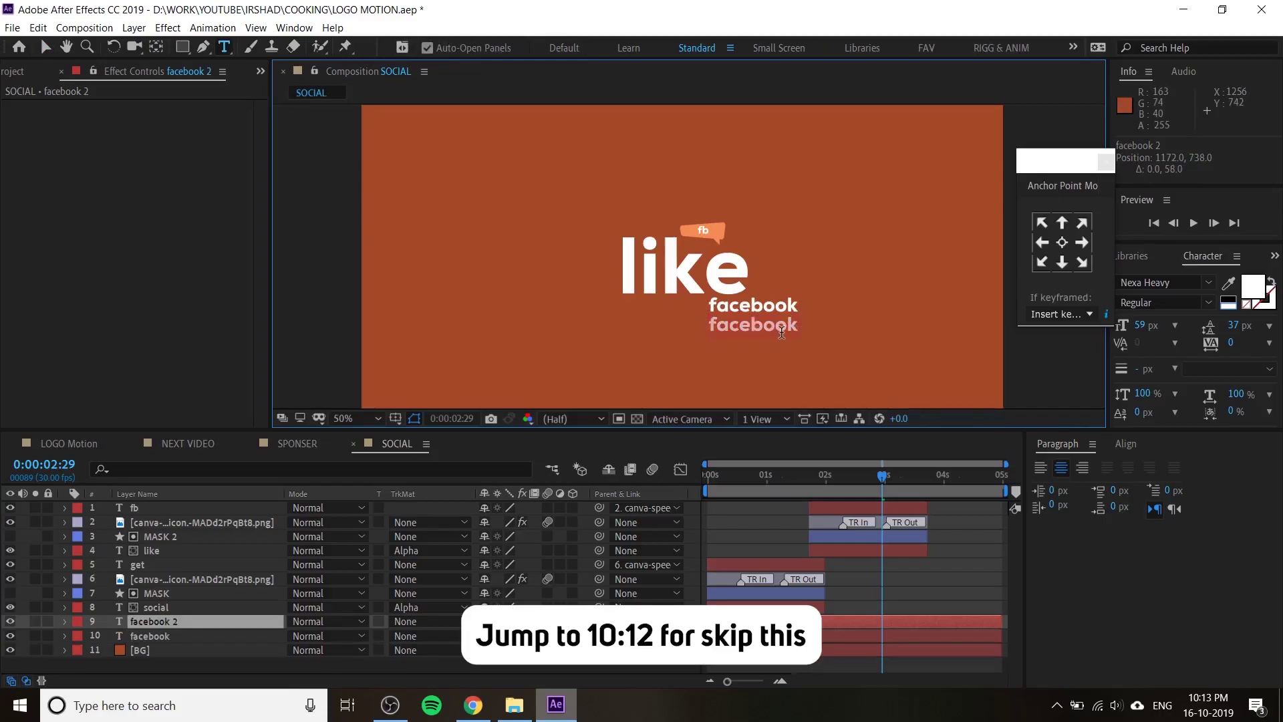
{"action": "type", "text": "/"}
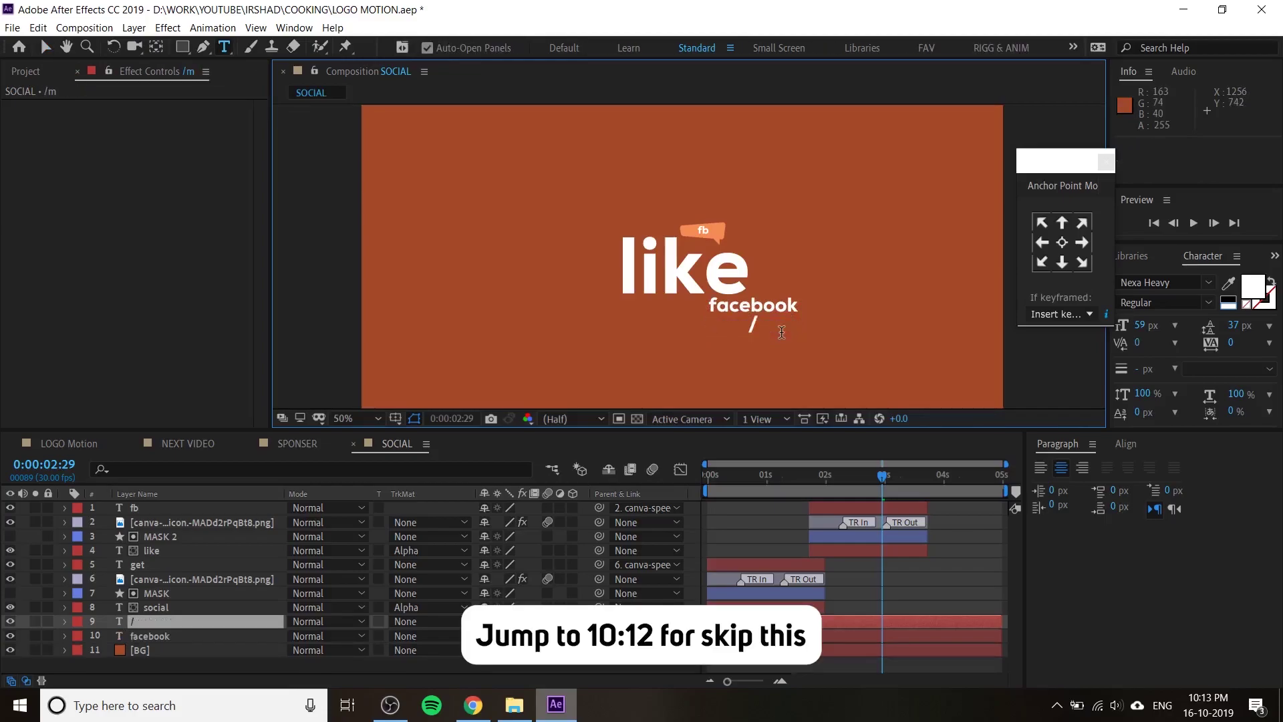
{"action": "type", "text": "master"}
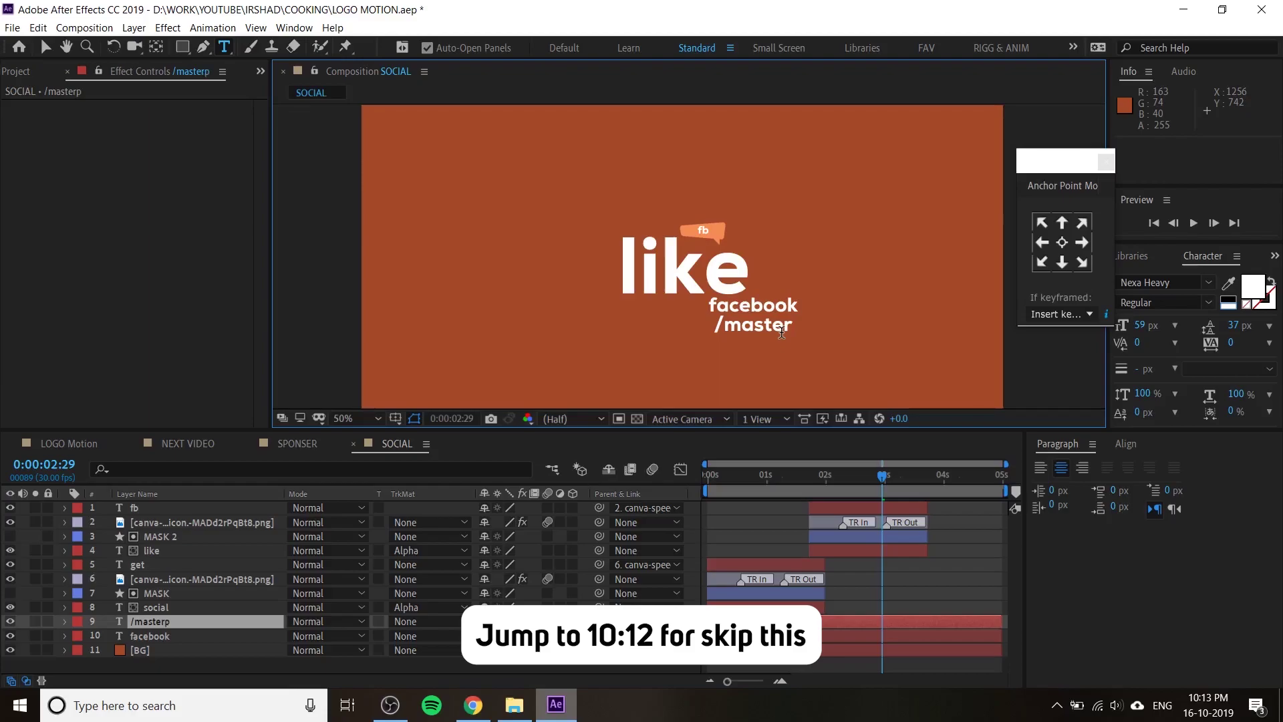
{"action": "type", "text": "pice"}
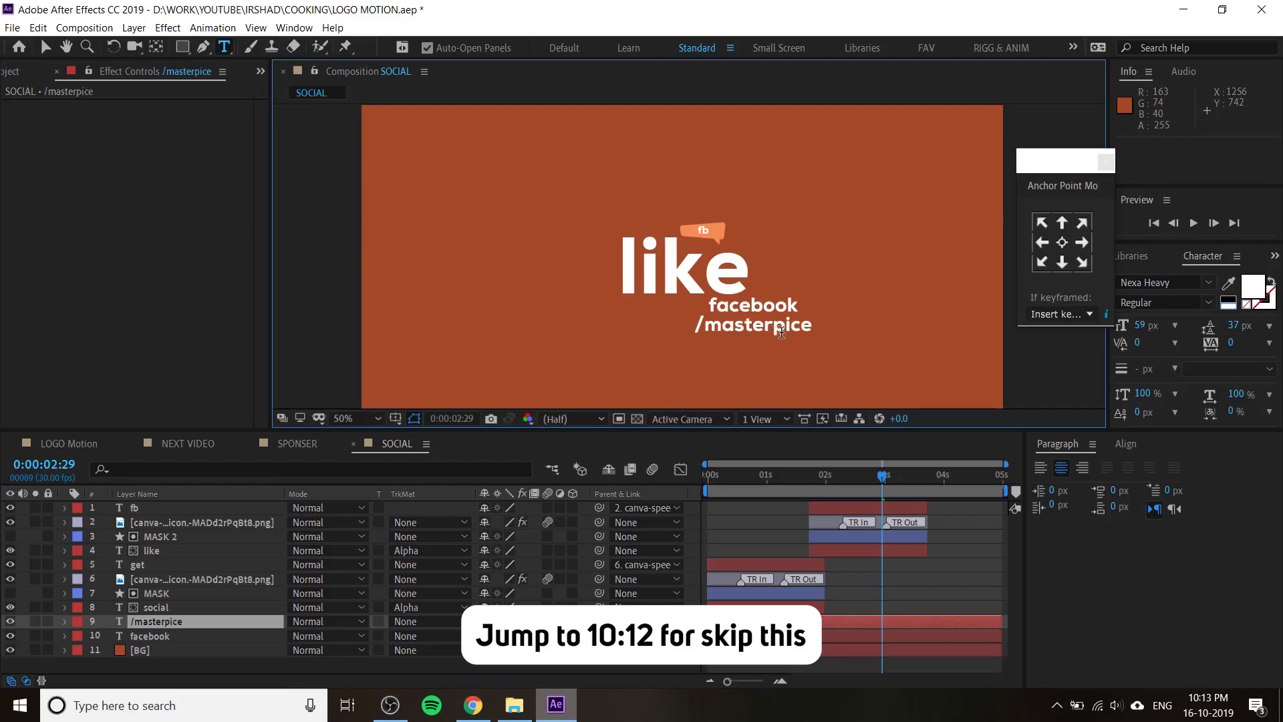
{"action": "type", "text": "kitchen"}
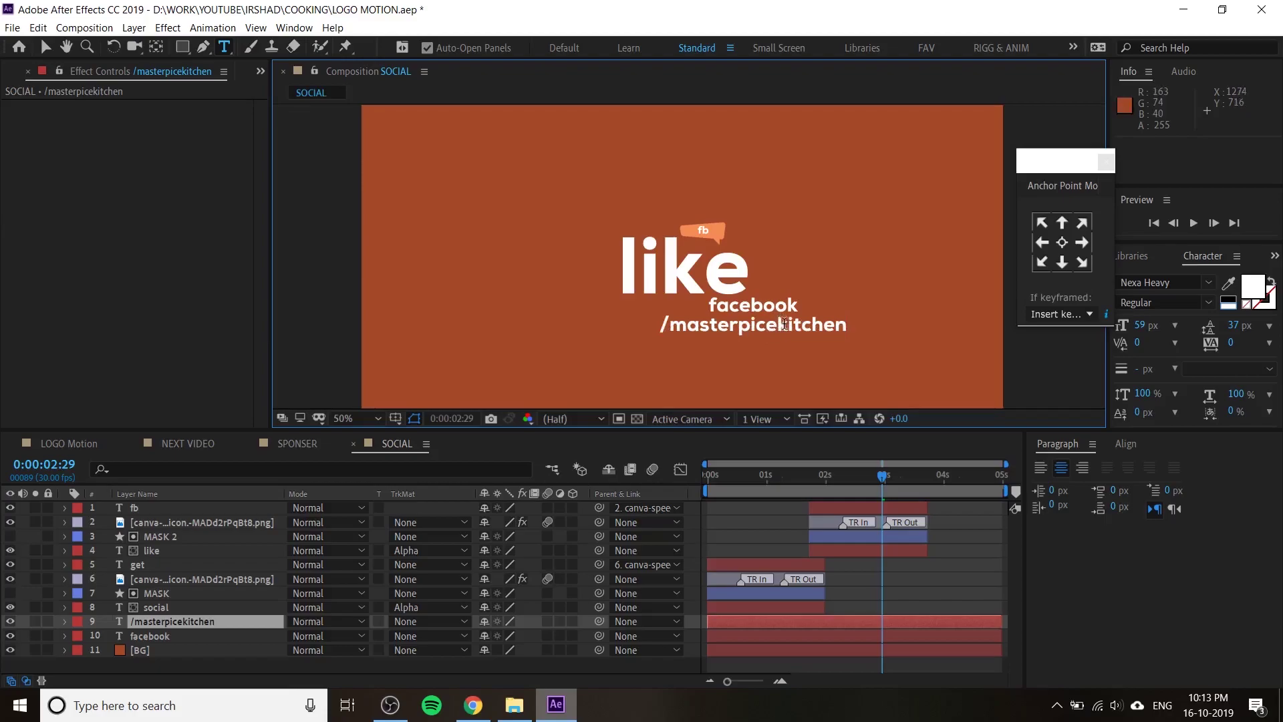
{"action": "left_click_drag", "start_coordinate": [778, 320], "coordinate": [928, 331]}
{"action": "key", "text": "BackSpace"}
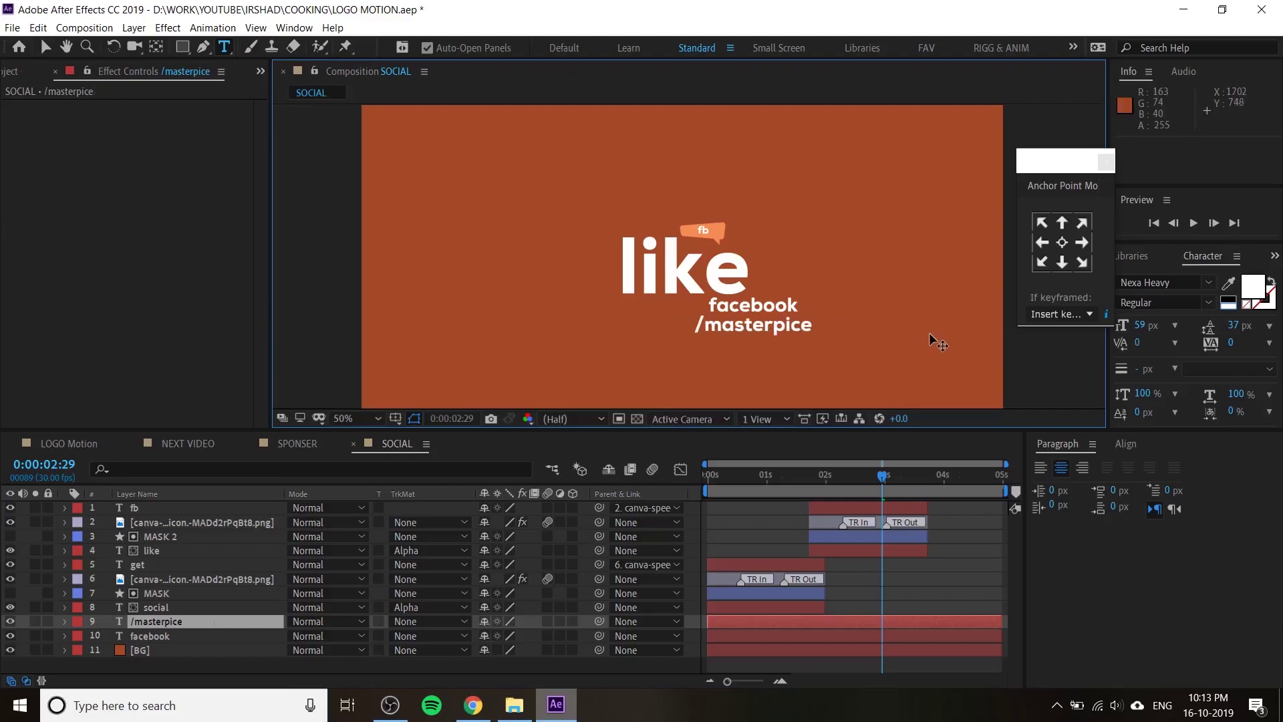
{"action": "key", "text": "comma"}
{"action": "left_click", "coordinate": [46, 52]}
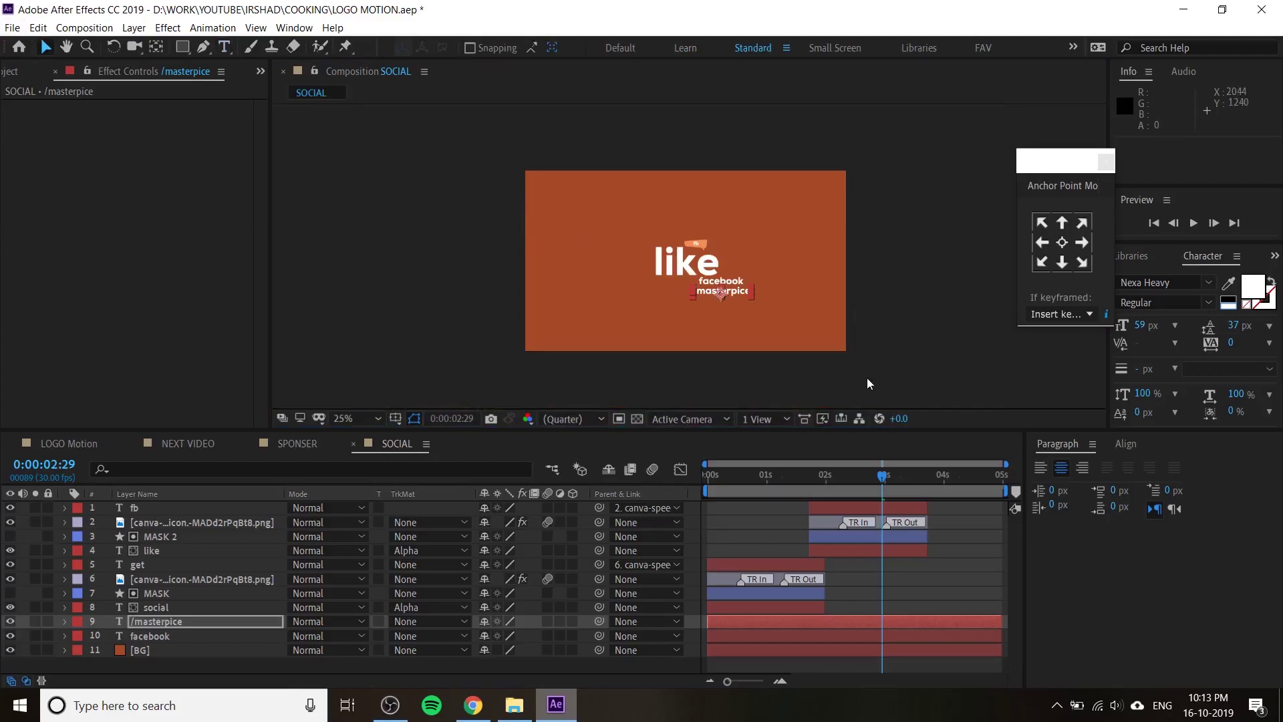
{"action": "key", "text": "period"}
{"action": "left_click_drag", "start_coordinate": [793, 346], "coordinate": [751, 322]}
{"action": "key", "text": "period"}
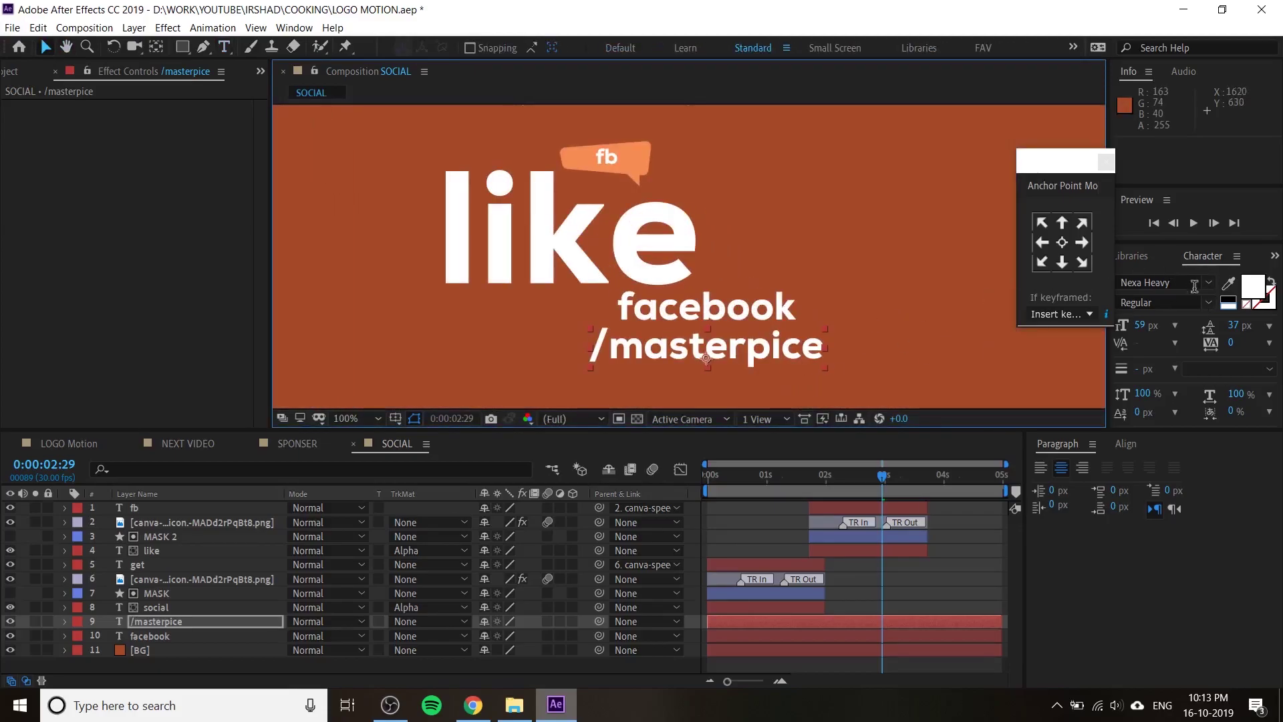
- Set both the facebook and /masterpice text layers to Nexa Bold
{"action": "left_click", "coordinate": [879, 633], "text": "ctrl"}
{"action": "left_click", "coordinate": [1208, 282]}
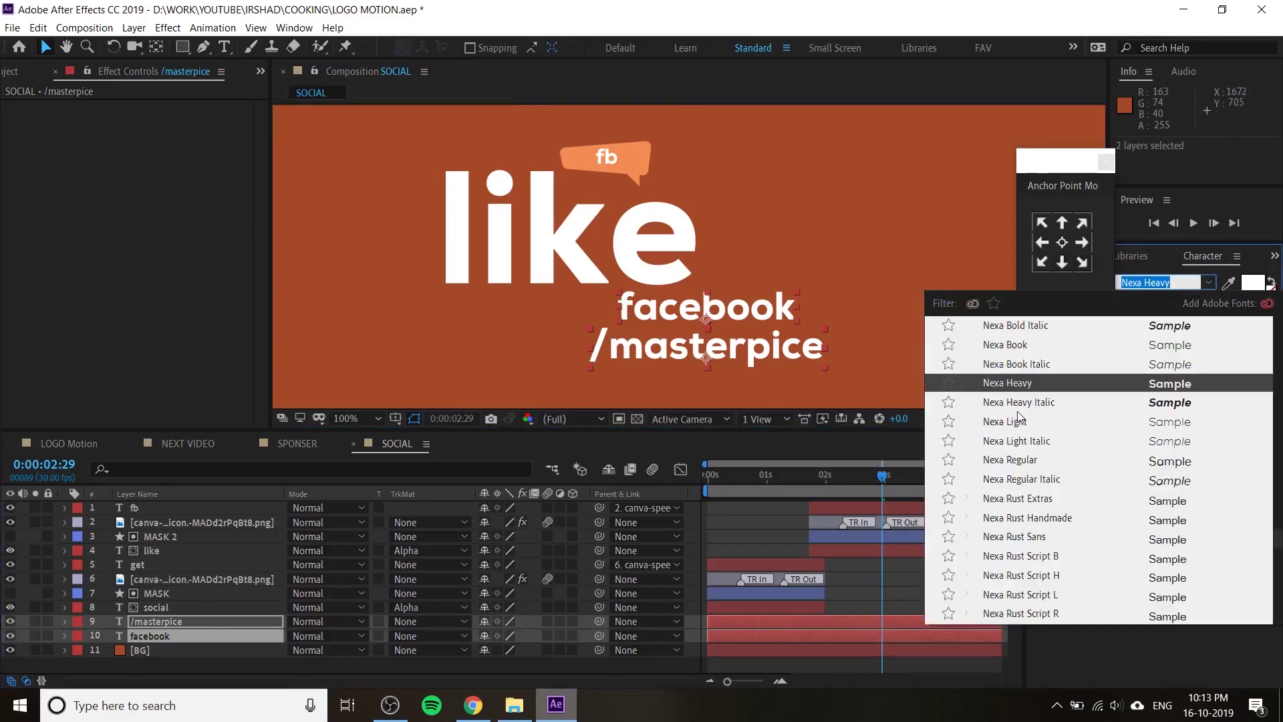
{"action": "left_click", "coordinate": [1020, 362]}
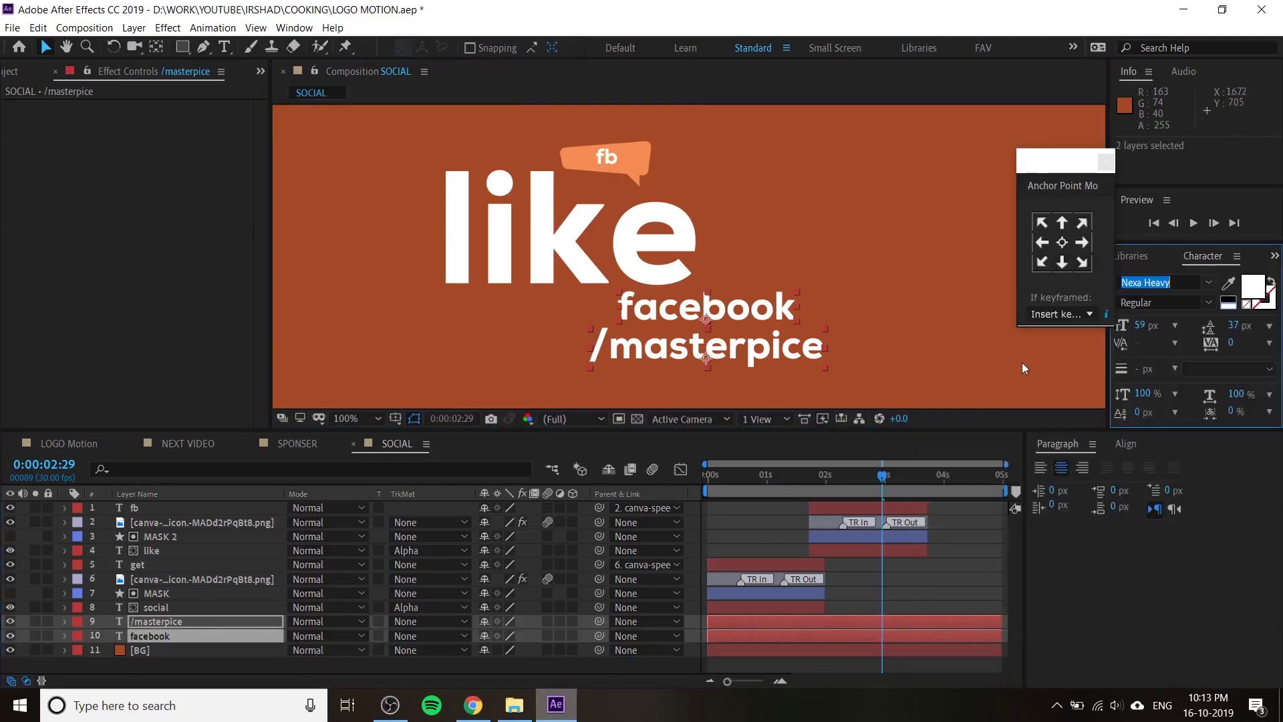
{"action": "left_click", "coordinate": [1021, 362]}
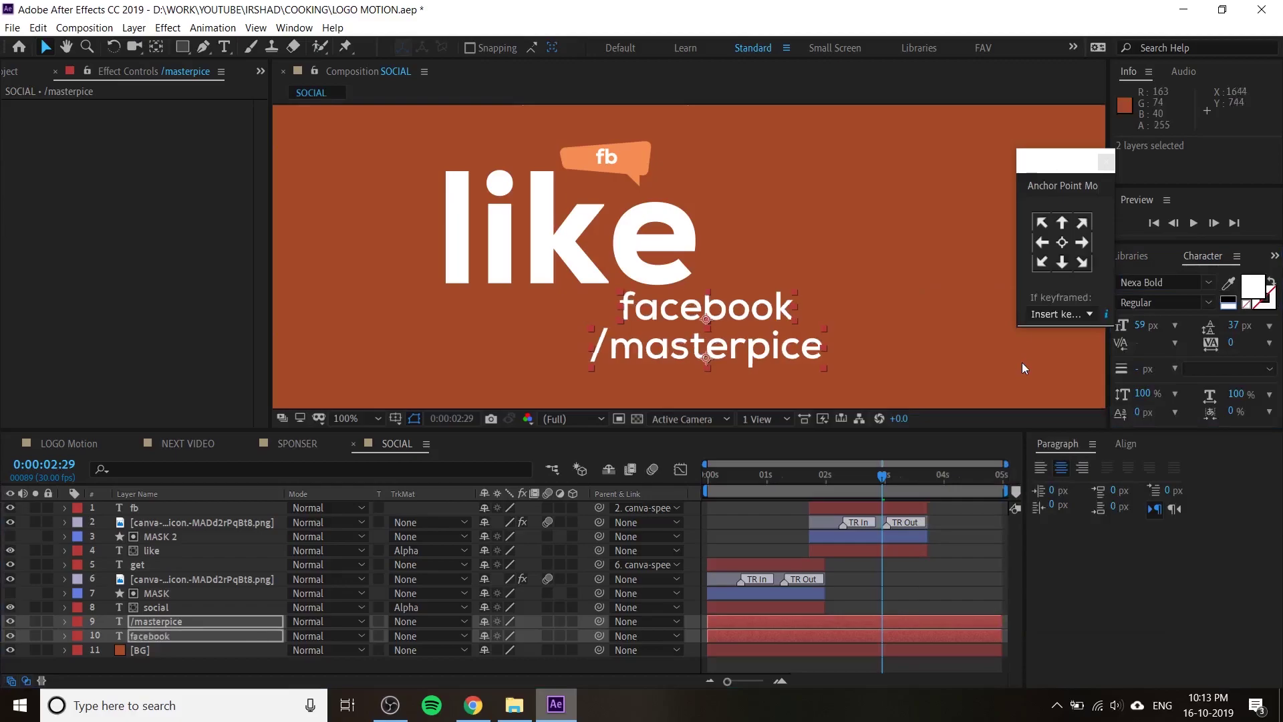
- Shrink /masterpice to 37 px and facebook slightly, then reposition /masterpice beneath facebook
{"action": "left_click", "coordinate": [756, 358]}
{"action": "left_click_drag", "start_coordinate": [1141, 330], "coordinate": [1122, 326]}
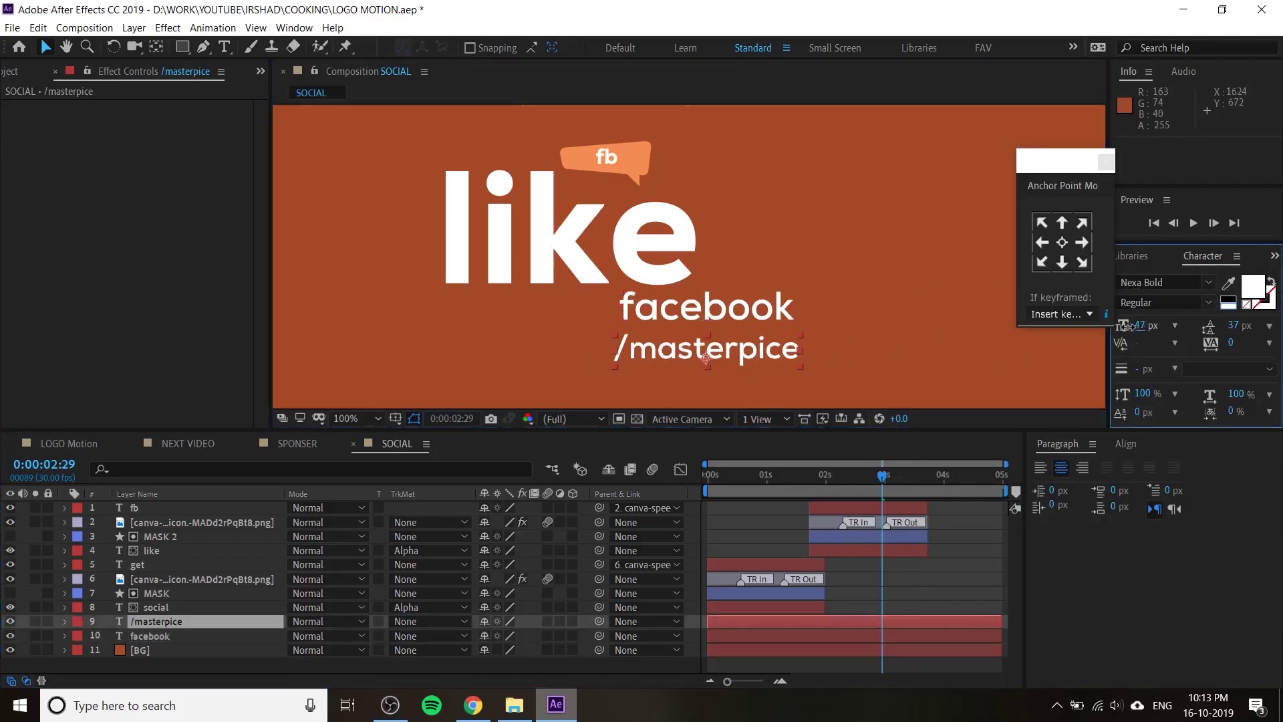
{"action": "left_click_drag", "start_coordinate": [750, 356], "coordinate": [739, 344]}
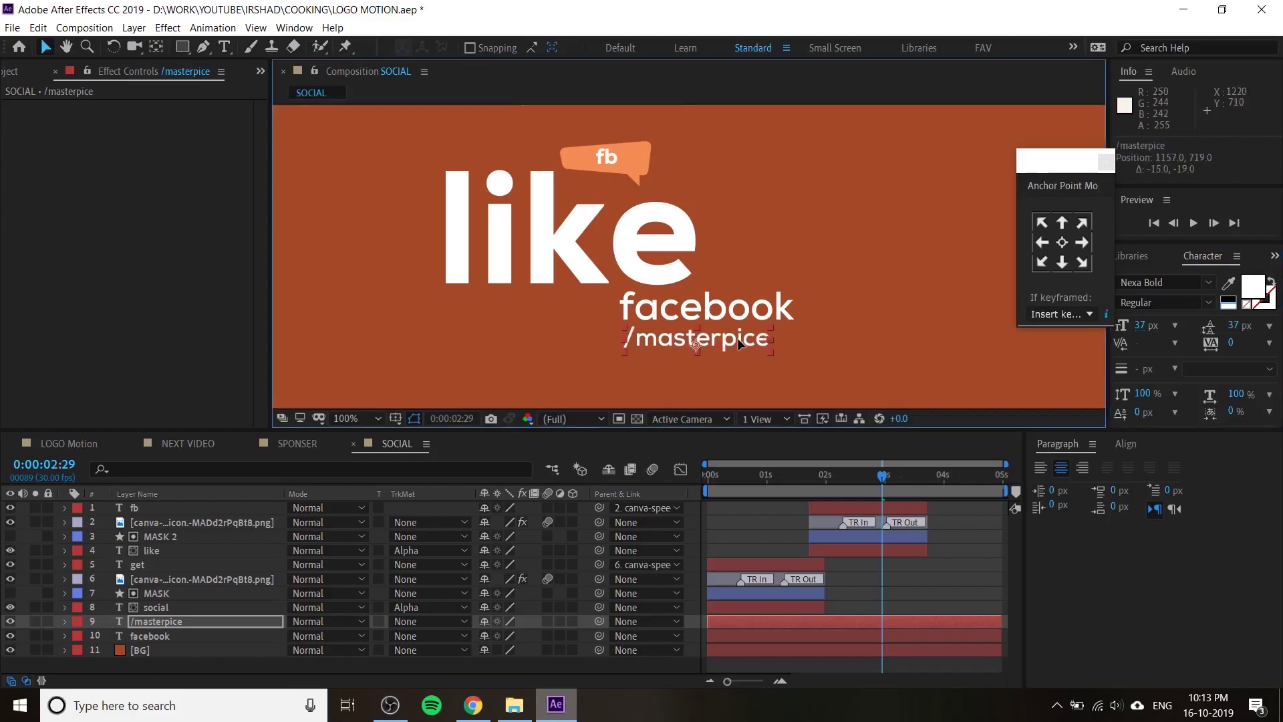
{"action": "left_click", "coordinate": [742, 309]}
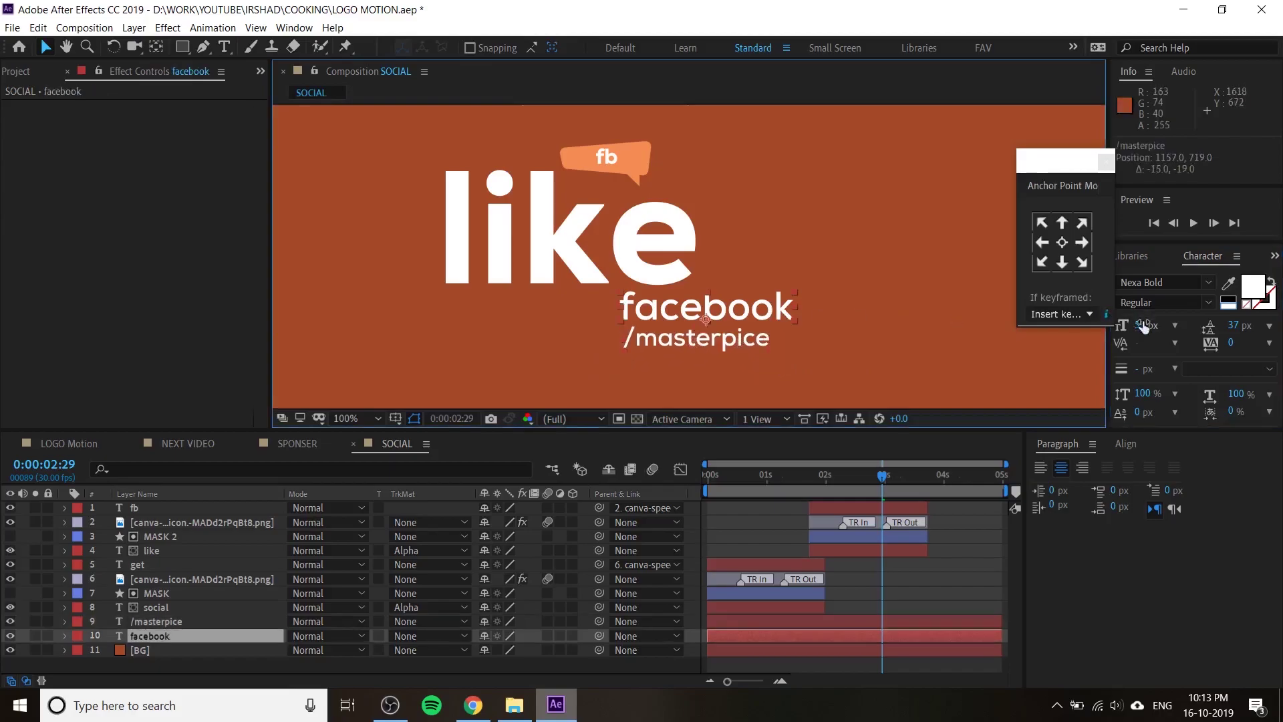
{"action": "left_click_drag", "start_coordinate": [1143, 325], "coordinate": [1141, 329]}
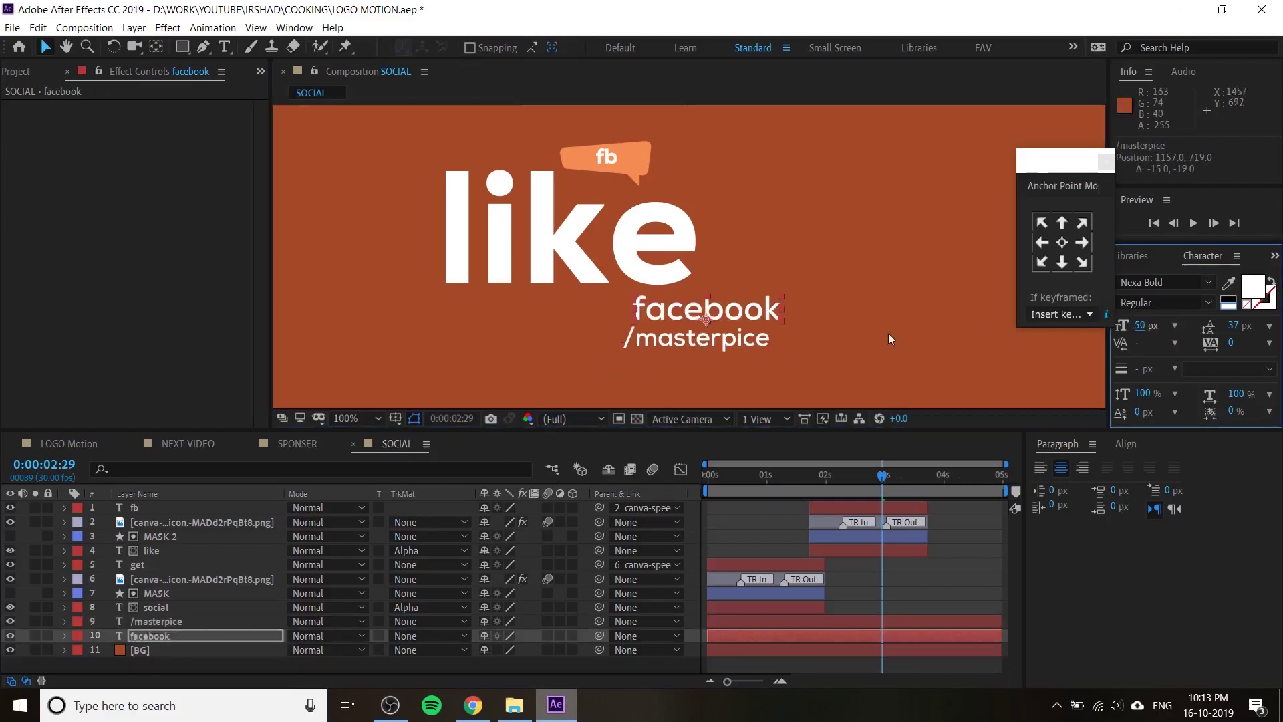
{"action": "left_click_drag", "start_coordinate": [723, 339], "coordinate": [734, 341]}
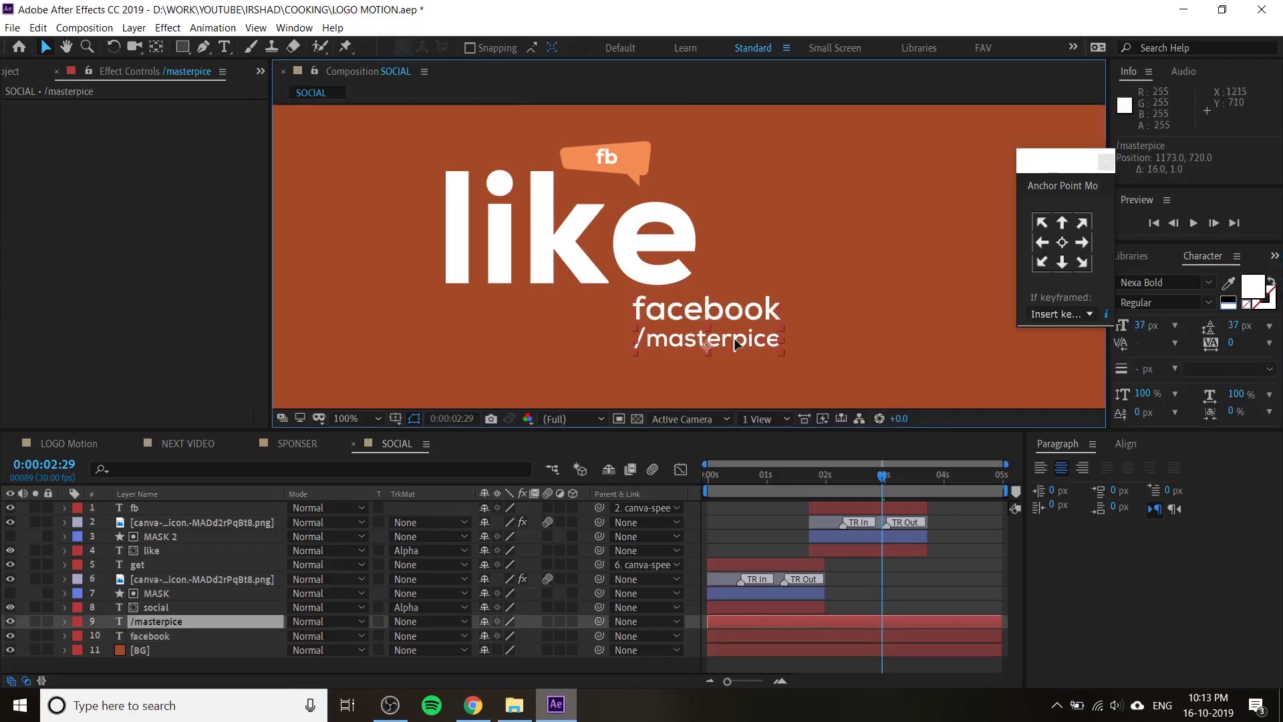
- Delete the leading slash so the second line reads 'masterpice'
{"action": "key", "text": "ctrl+t"}
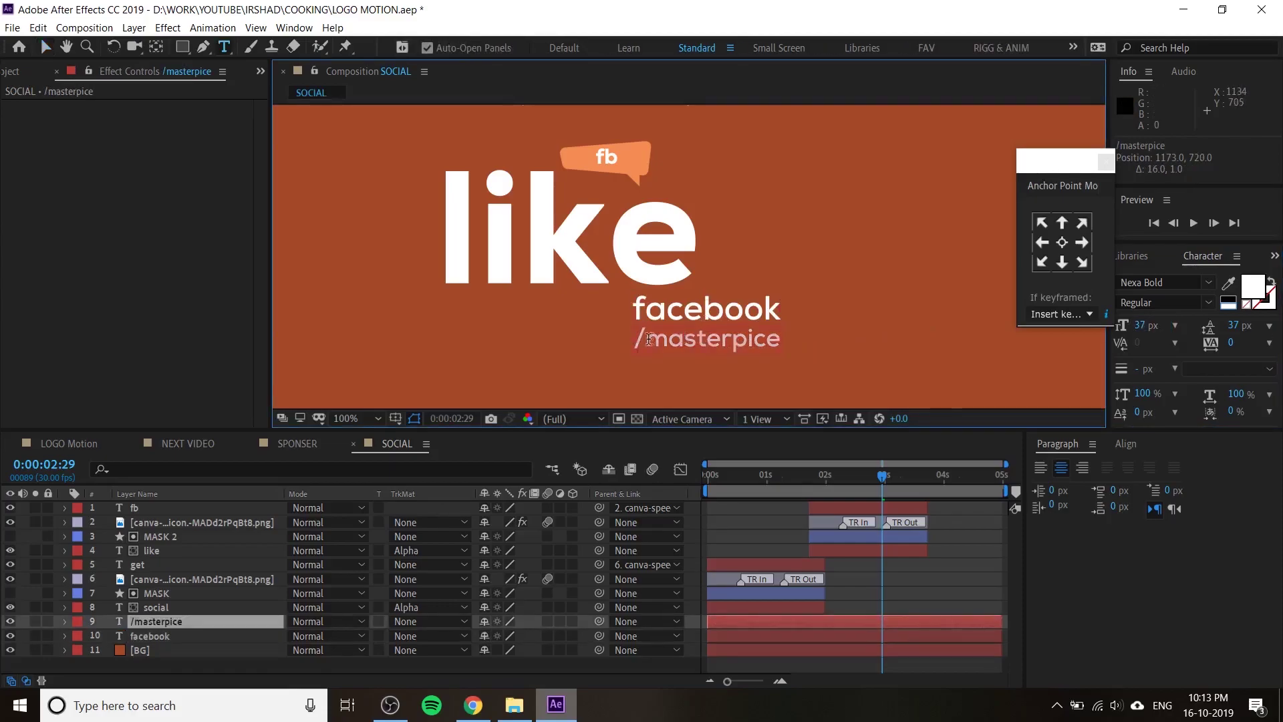
{"action": "left_click", "coordinate": [646, 339]}
{"action": "key", "text": "BackSpace"}
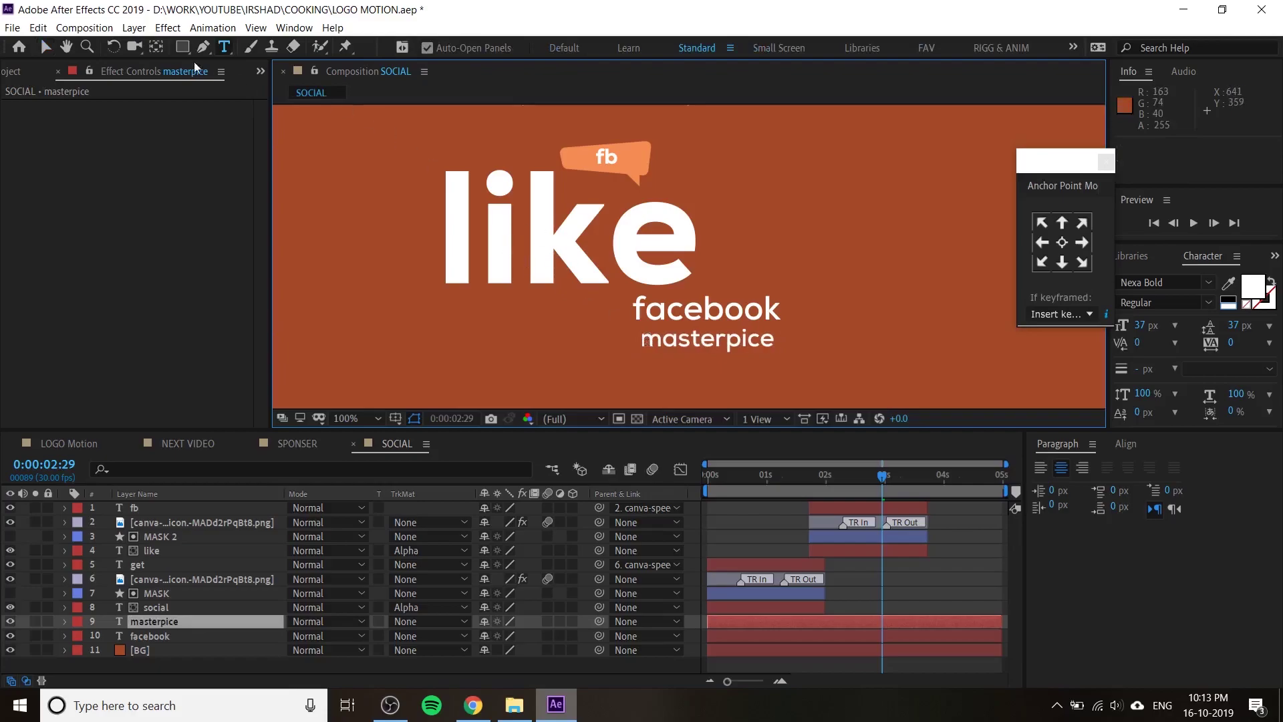
- Make masterpice 77 px Nexa Heavy and shift it left
{"action": "left_click", "coordinate": [48, 49]}
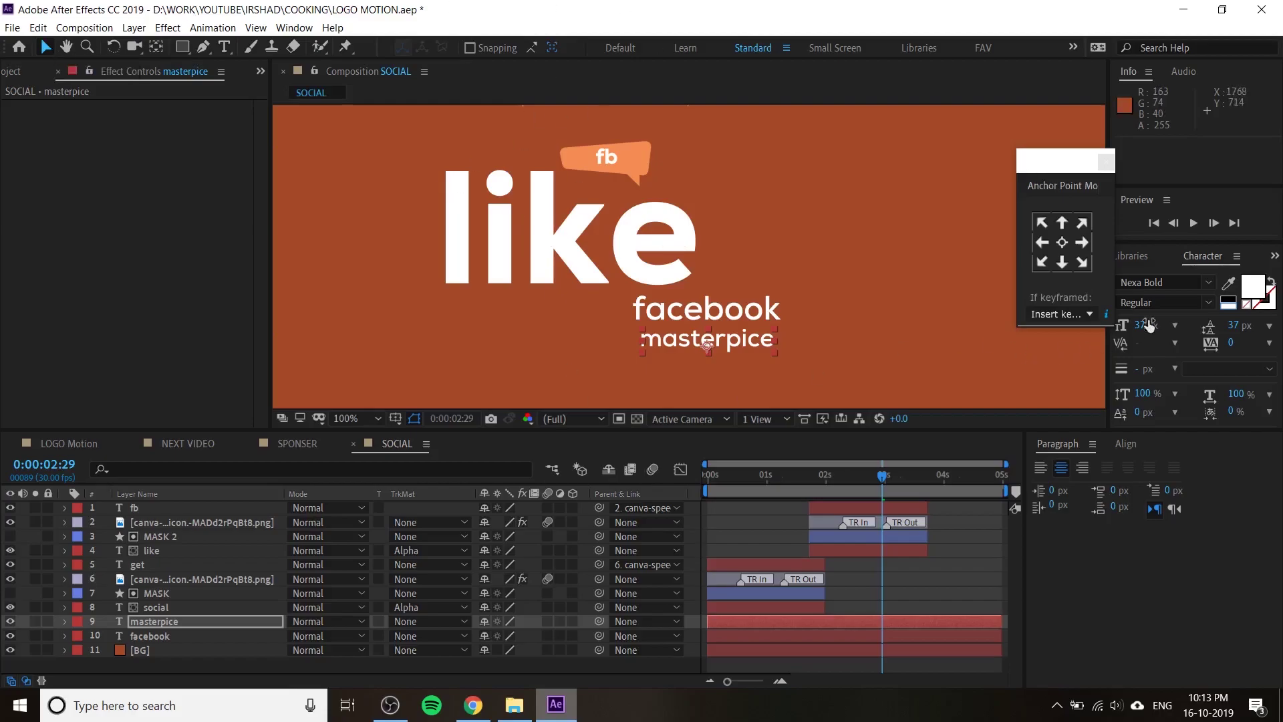
{"action": "left_click", "coordinate": [1208, 282]}
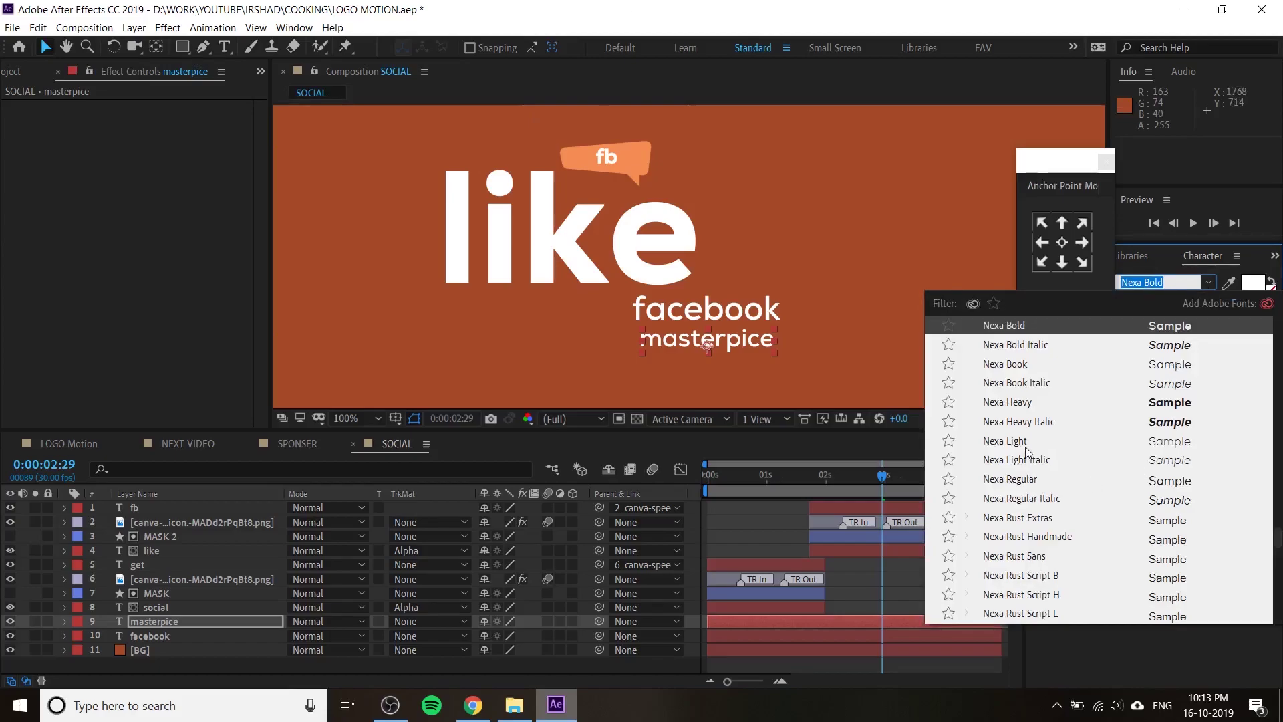
{"action": "left_click", "coordinate": [1033, 401]}
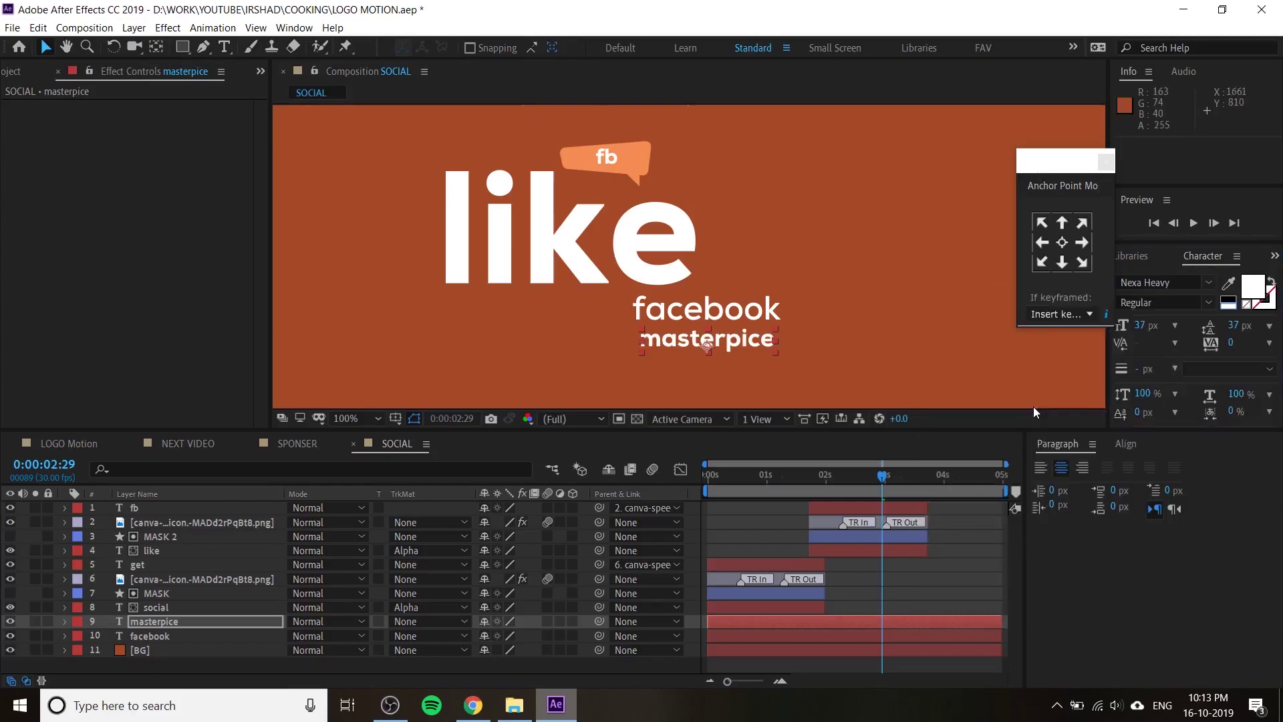
{"action": "left_click_drag", "start_coordinate": [1139, 327], "coordinate": [1170, 328]}
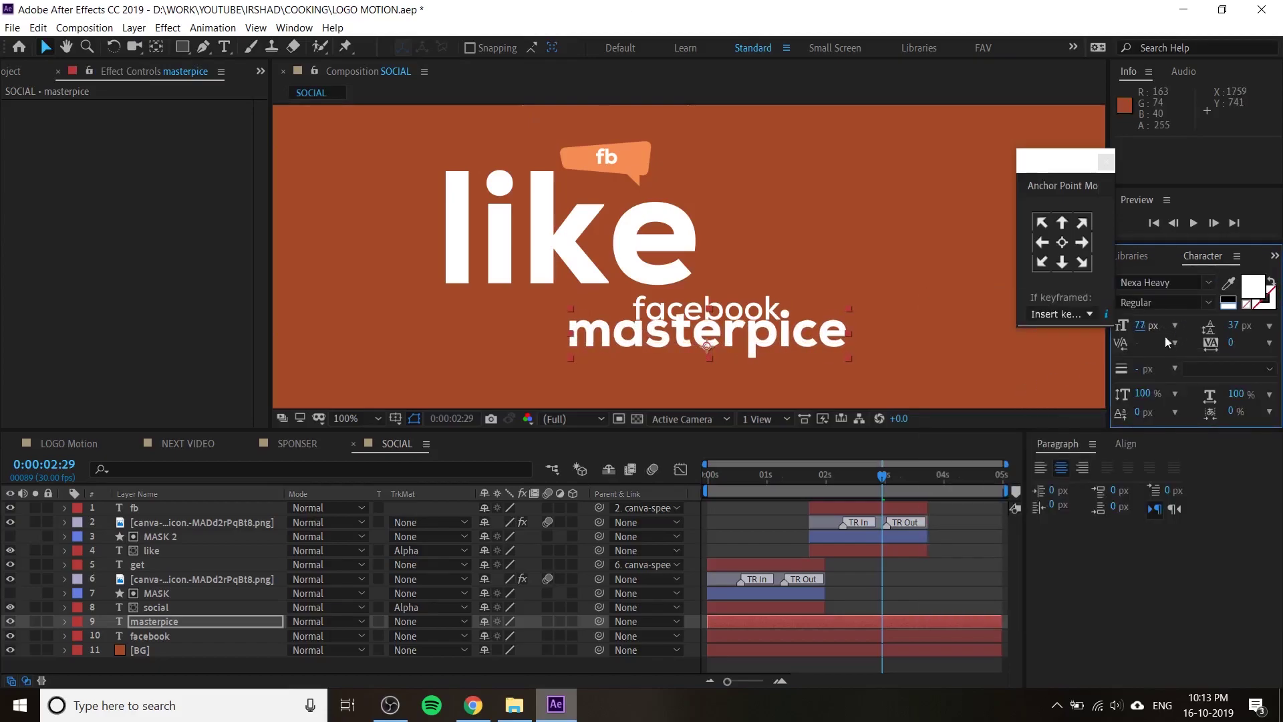
{"action": "left_click_drag", "start_coordinate": [804, 333], "coordinate": [741, 340]}
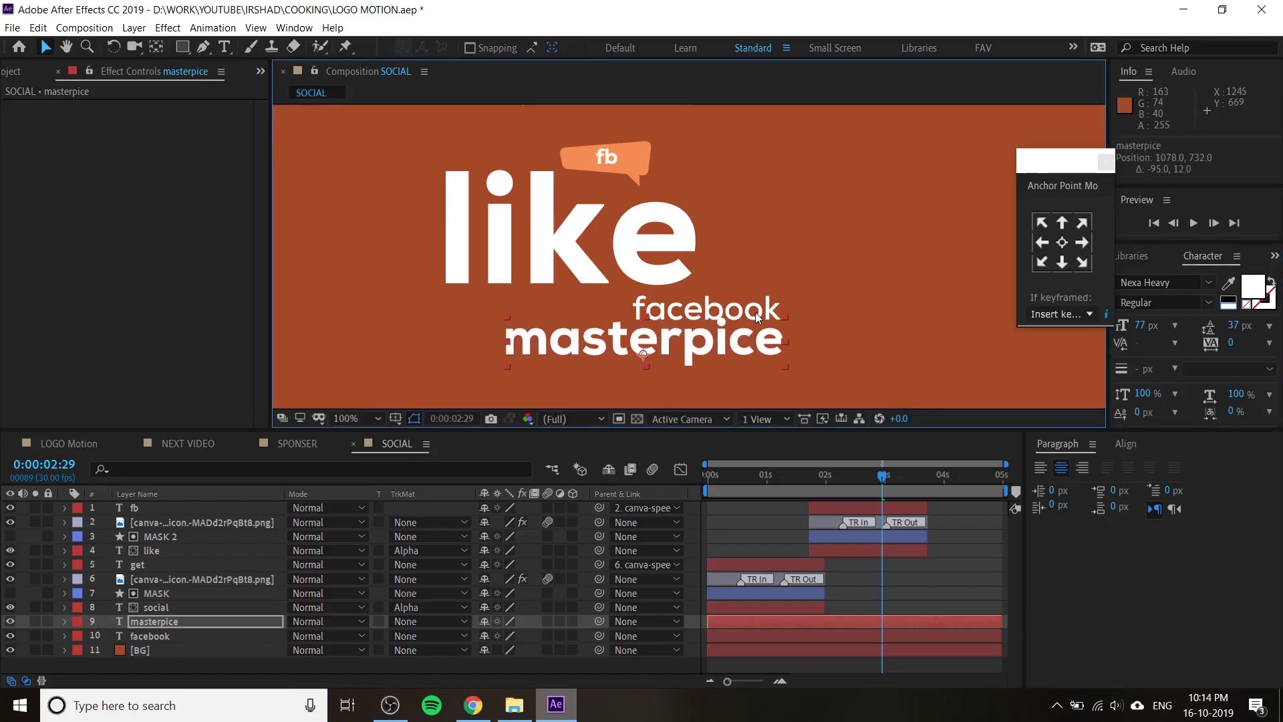
- Right-align both text lines and line them up beneath like
{"action": "left_click", "coordinate": [759, 313], "text": "shift"}
{"action": "left_click", "coordinate": [1081, 467]}
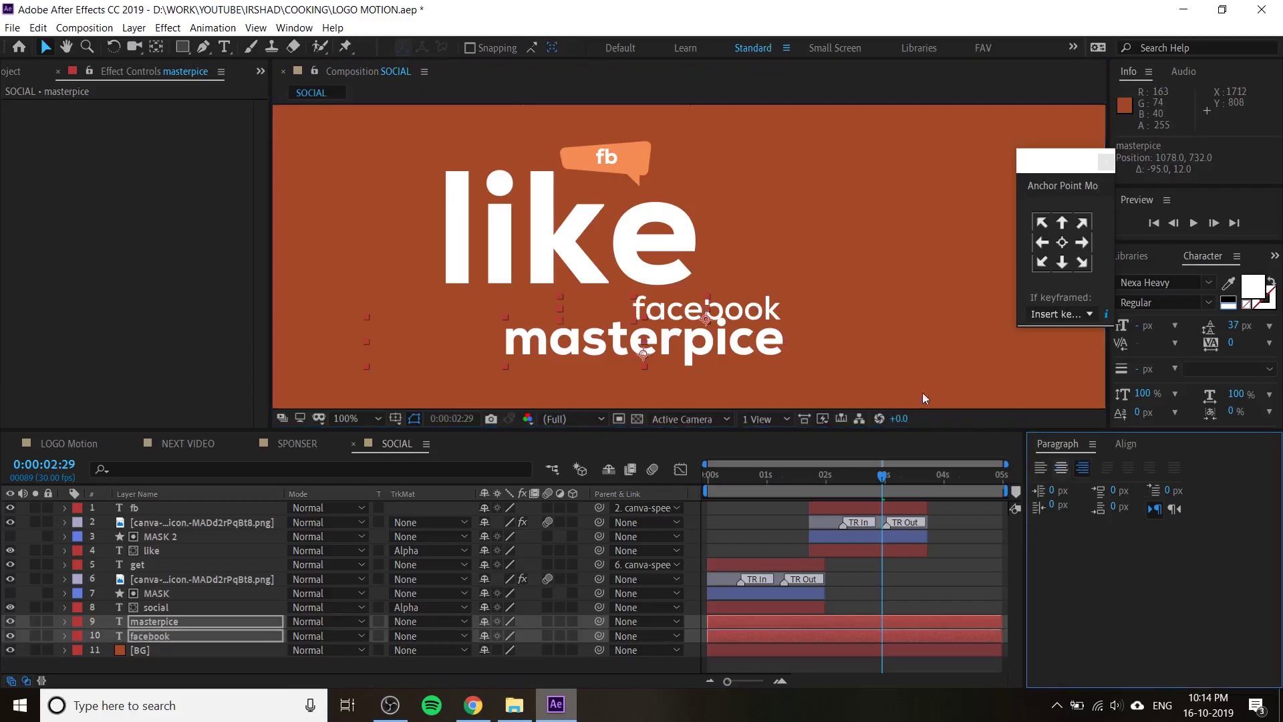
{"action": "left_click", "coordinate": [689, 314]}
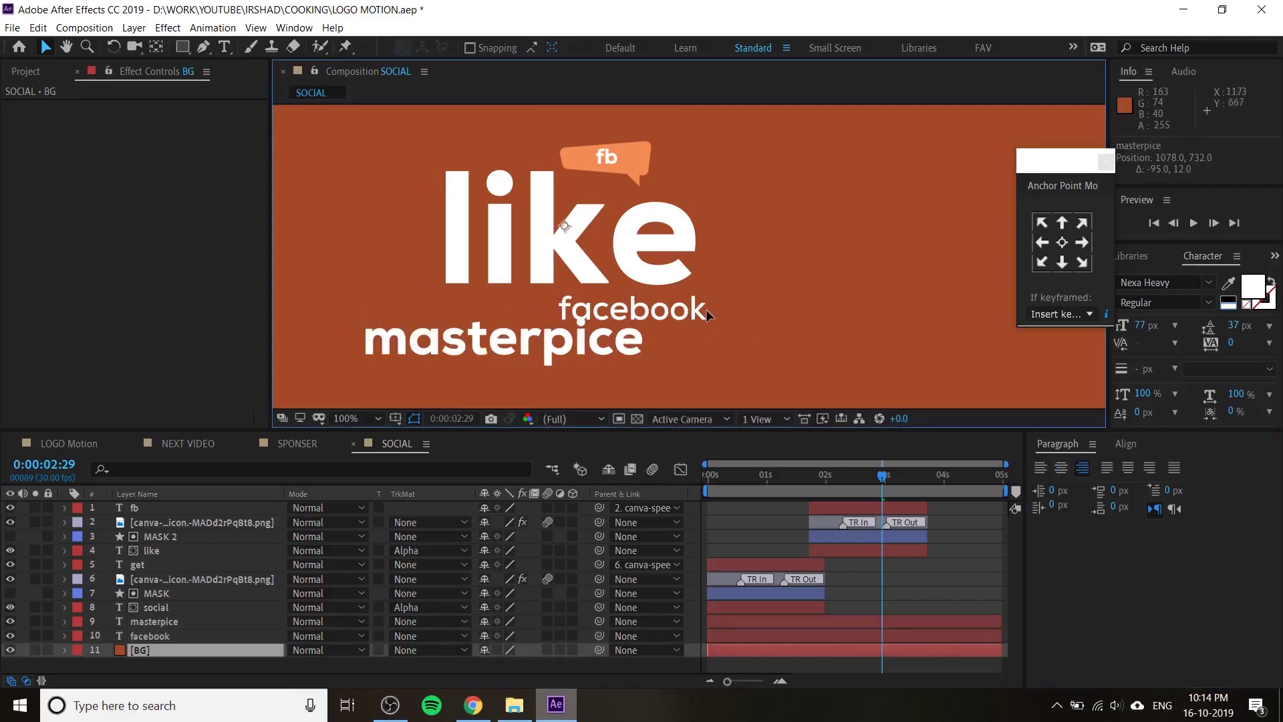
{"action": "left_click", "coordinate": [888, 621]}
{"action": "mouse_move", "coordinate": [626, 346]}
{"action": "left_mouse_down"}
{"action": "mouse_move", "coordinate": [800, 346]}
{"action": "mouse_move", "coordinate": [782, 347]}
{"action": "left_mouse_up"}
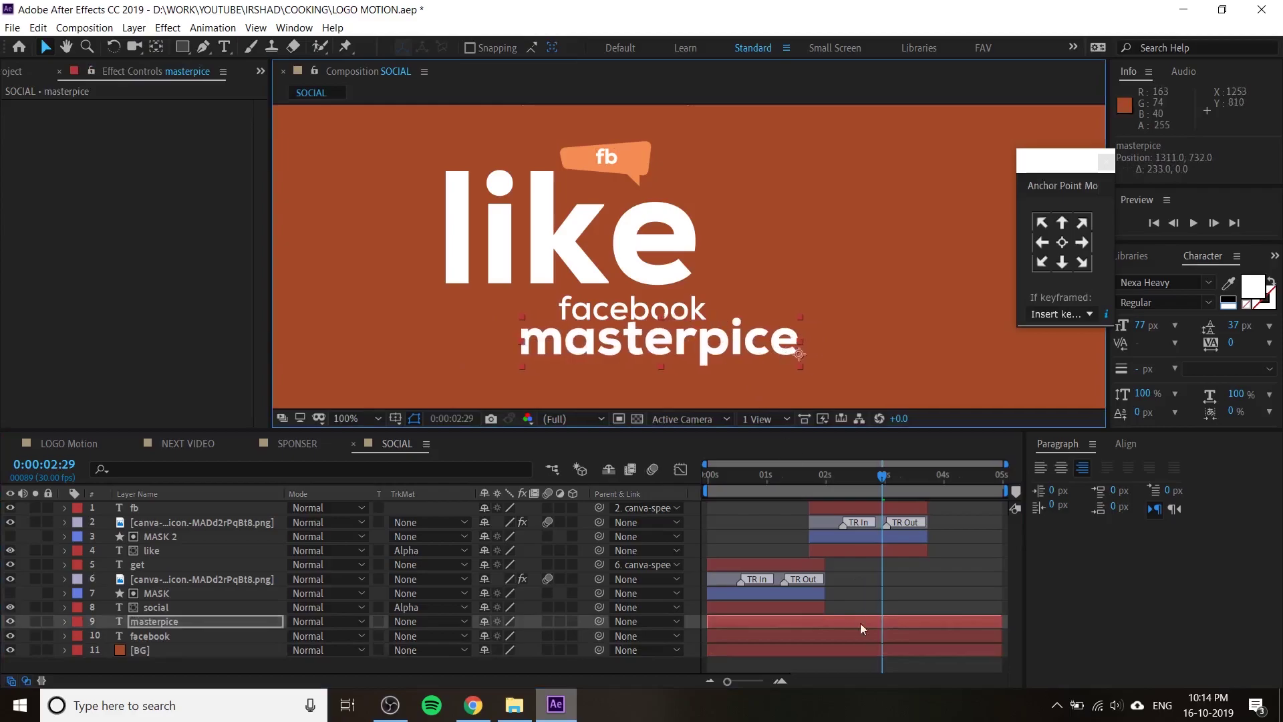
{"action": "mouse_move", "coordinate": [668, 315]}
{"action": "left_mouse_down"}
{"action": "mouse_move", "coordinate": [772, 311]}
{"action": "mouse_move", "coordinate": [762, 309]}
{"action": "left_mouse_up"}
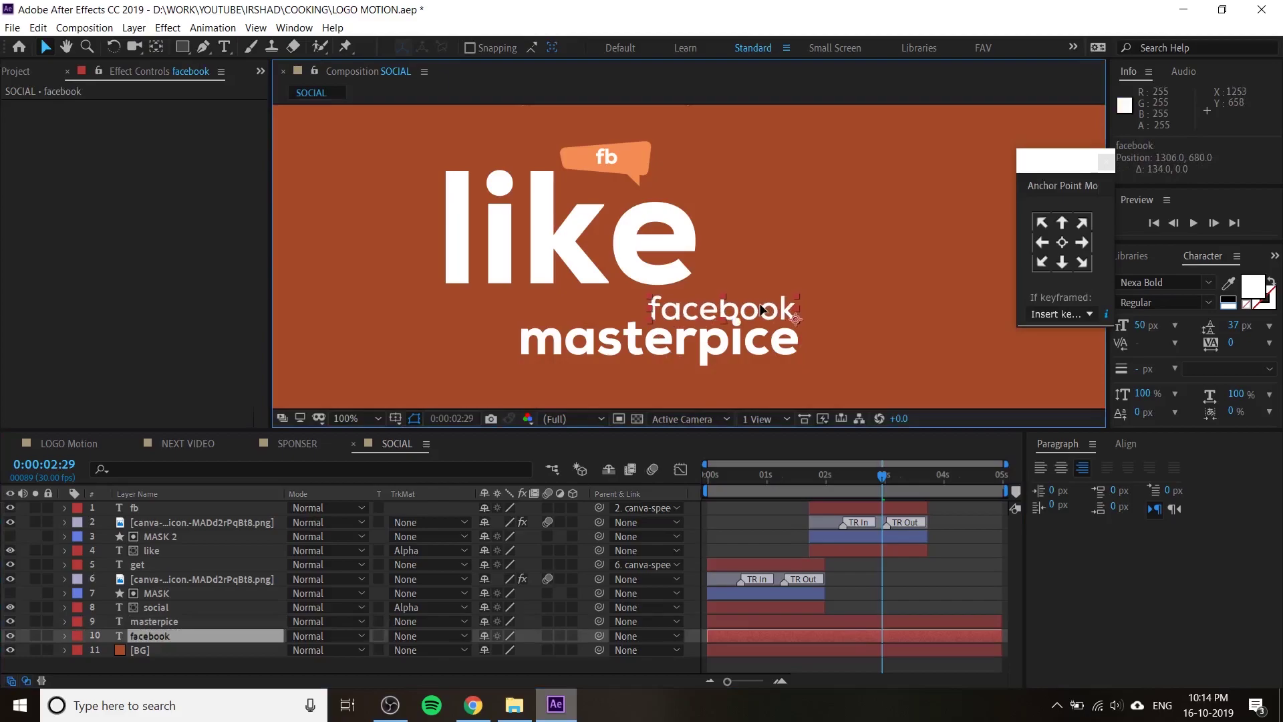
{"action": "key", "text": "Return"}
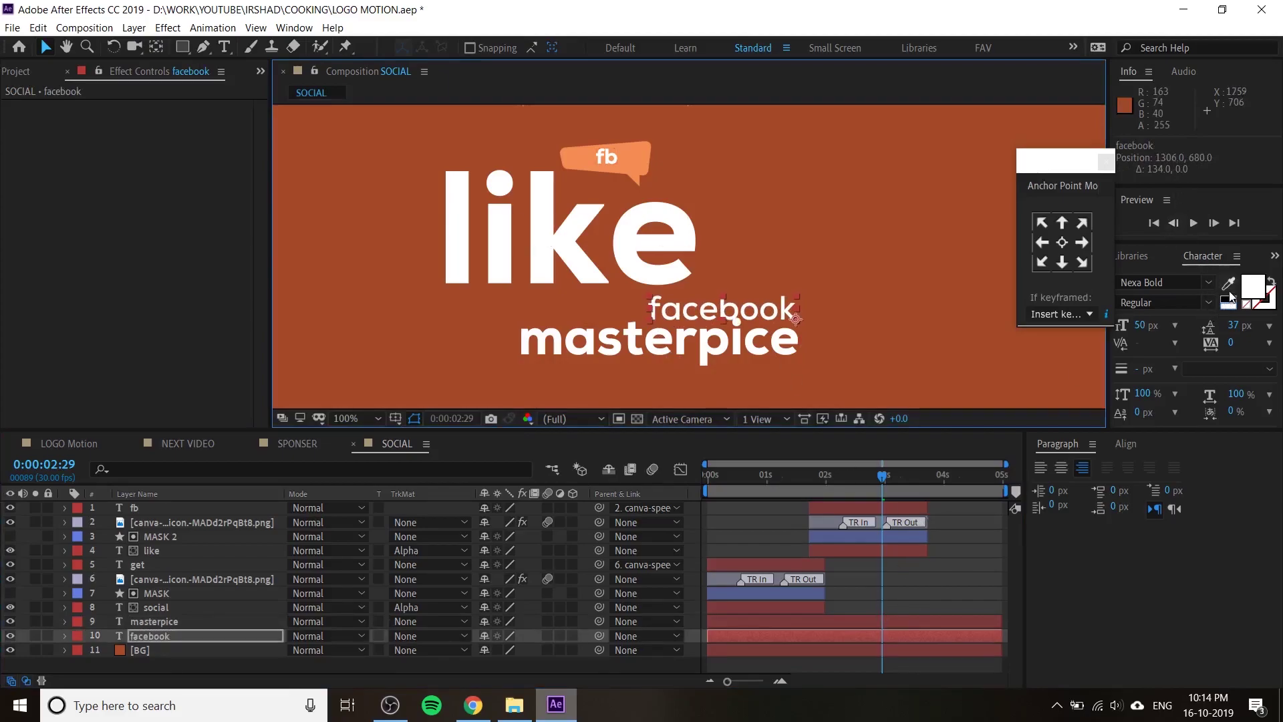
- Colour the facebook text with the fb bubble's orange using the eyedropper
{"action": "left_click", "coordinate": [1228, 284]}
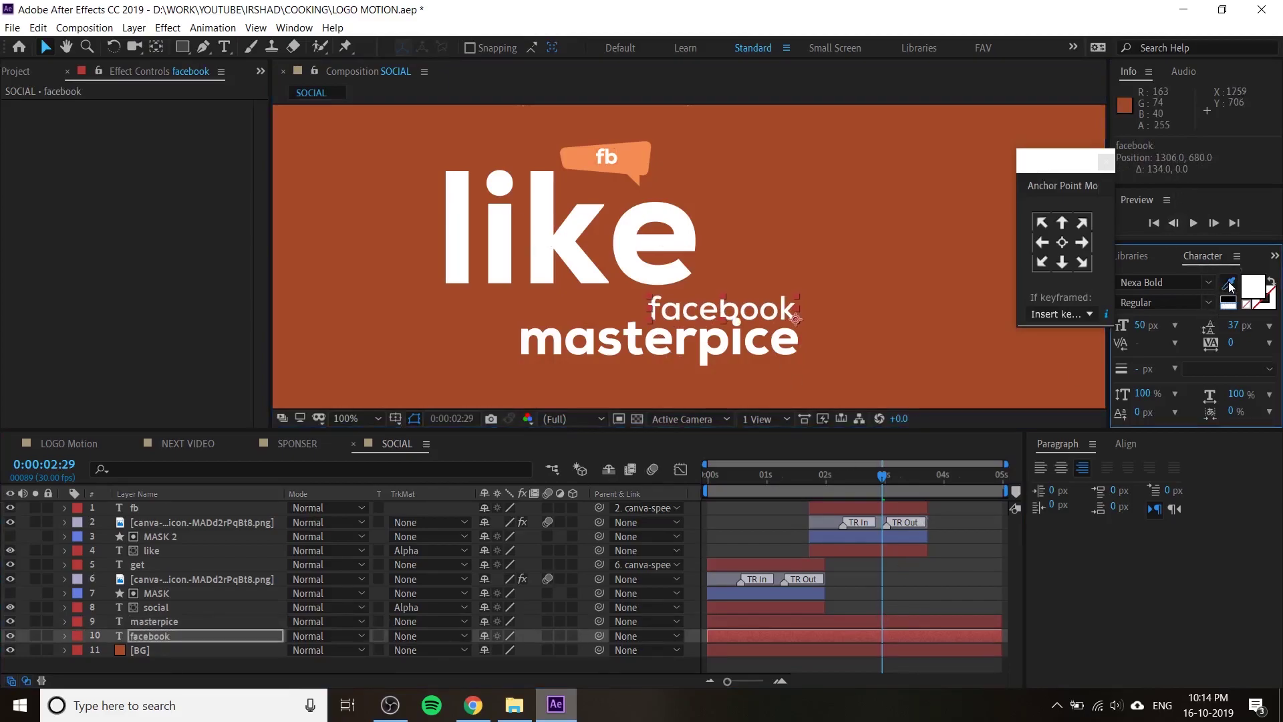
{"action": "left_click", "coordinate": [653, 176]}
{"action": "left_click", "coordinate": [848, 344]}
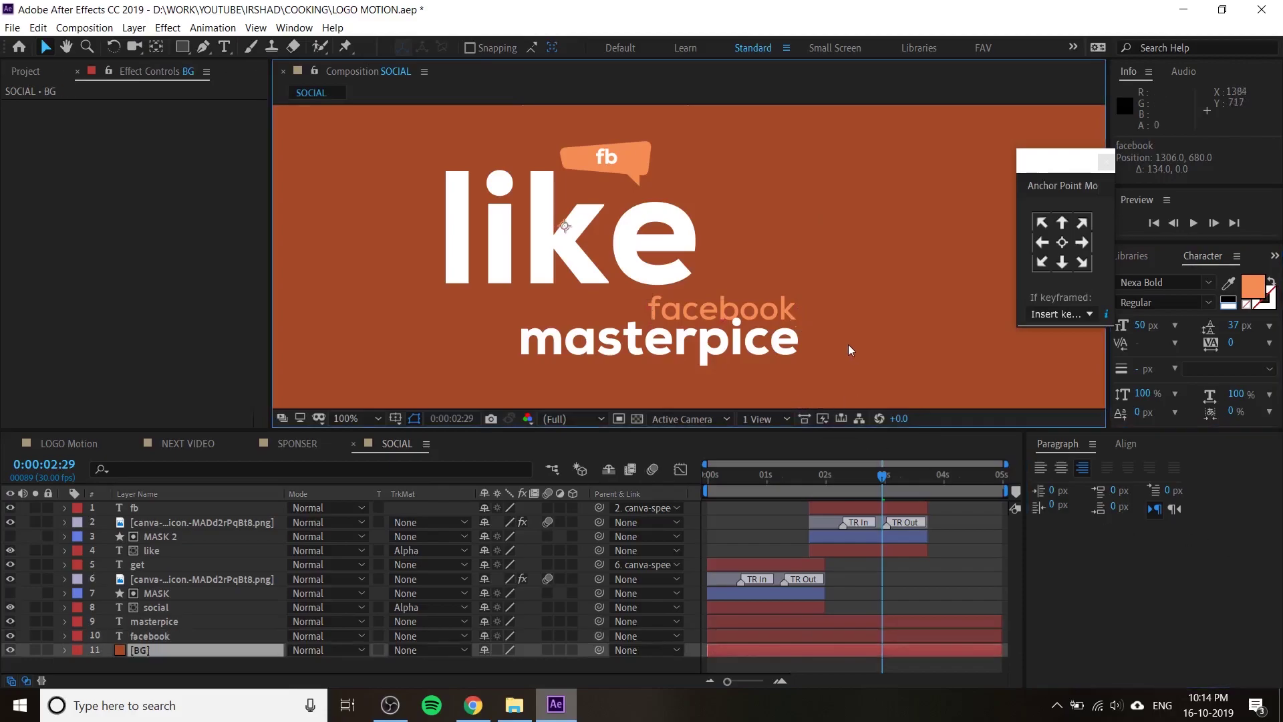
{"action": "scroll", "coordinate": [815, 329], "scroll_direction": "down", "scroll_amount": 2}
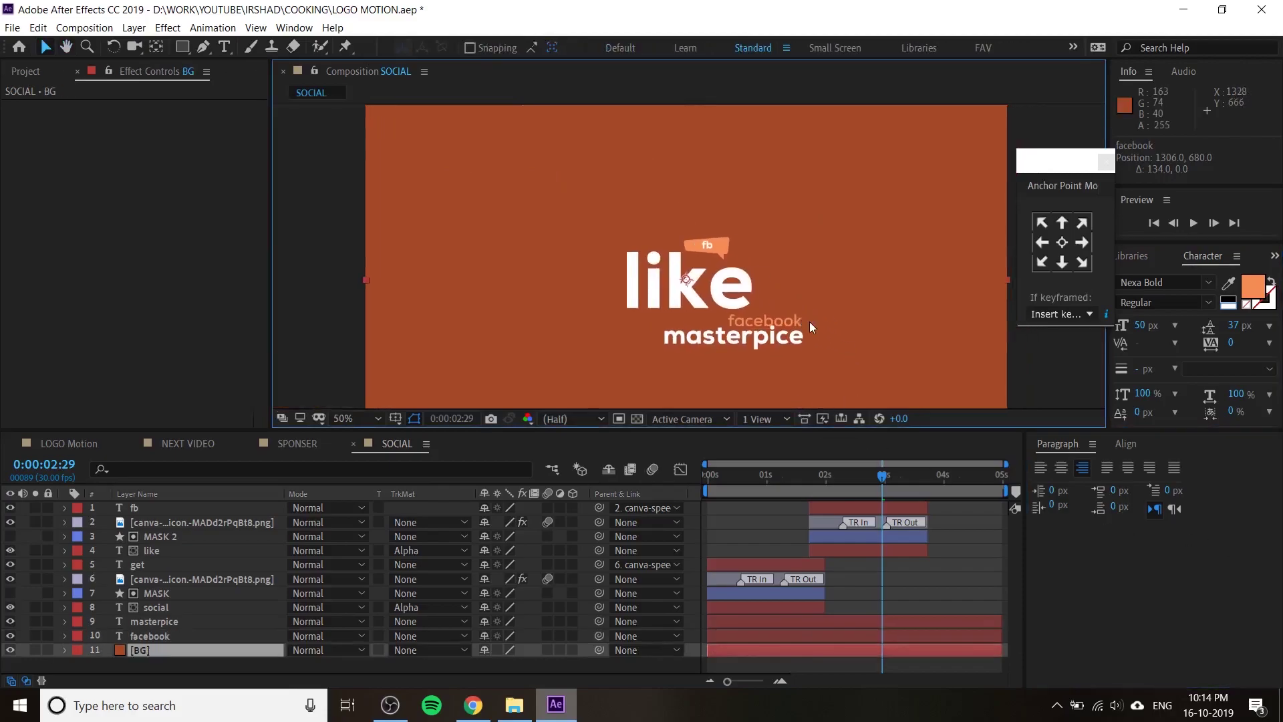
{"action": "key", "text": "v"}
{"action": "mouse_move", "coordinate": [864, 483]}
{"action": "left_mouse_down"}
{"action": "mouse_move", "coordinate": [744, 492]}
{"action": "mouse_move", "coordinate": [809, 528]}
{"action": "left_mouse_up"}
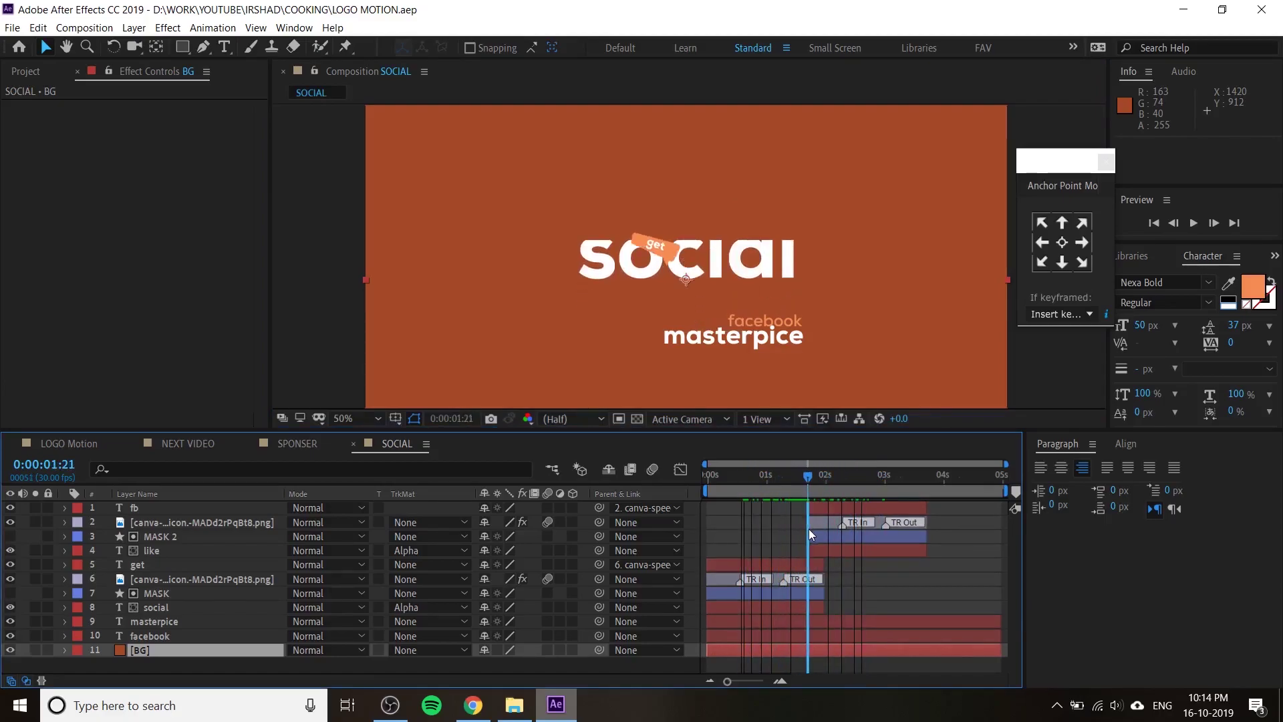
{"action": "left_click_drag", "start_coordinate": [808, 528], "coordinate": [822, 537]}
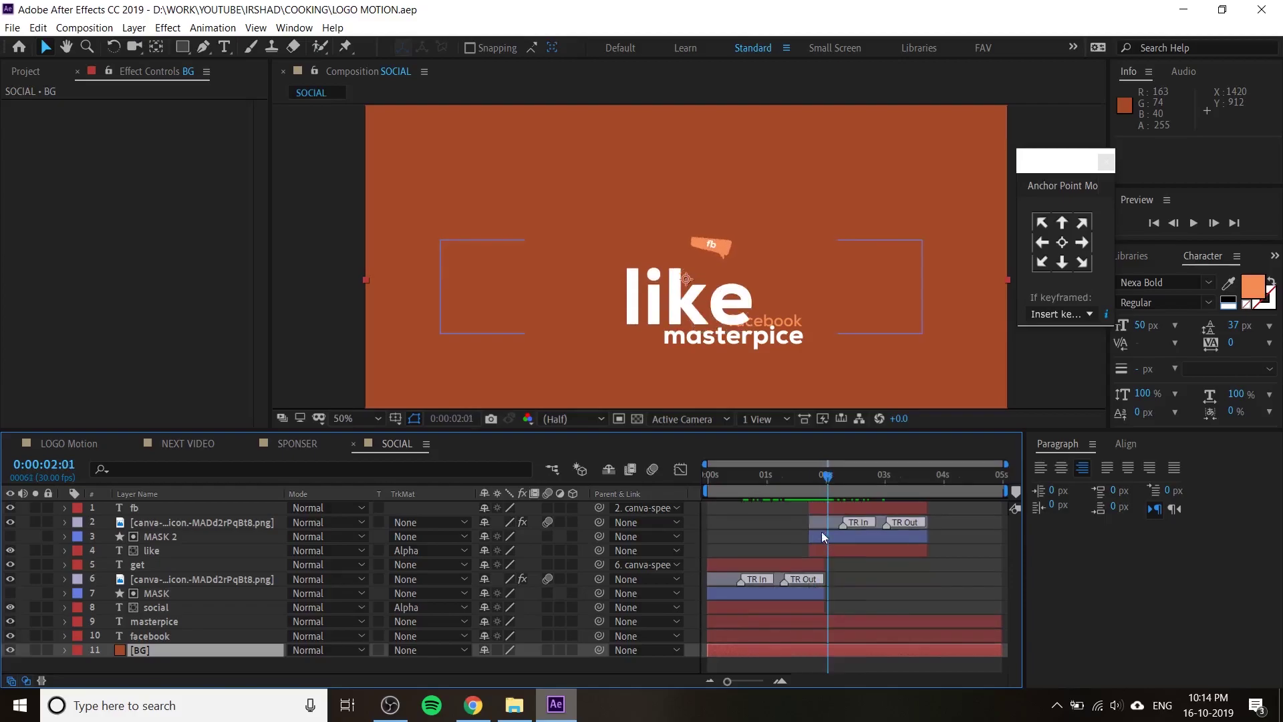
{"action": "left_click", "coordinate": [821, 477]}
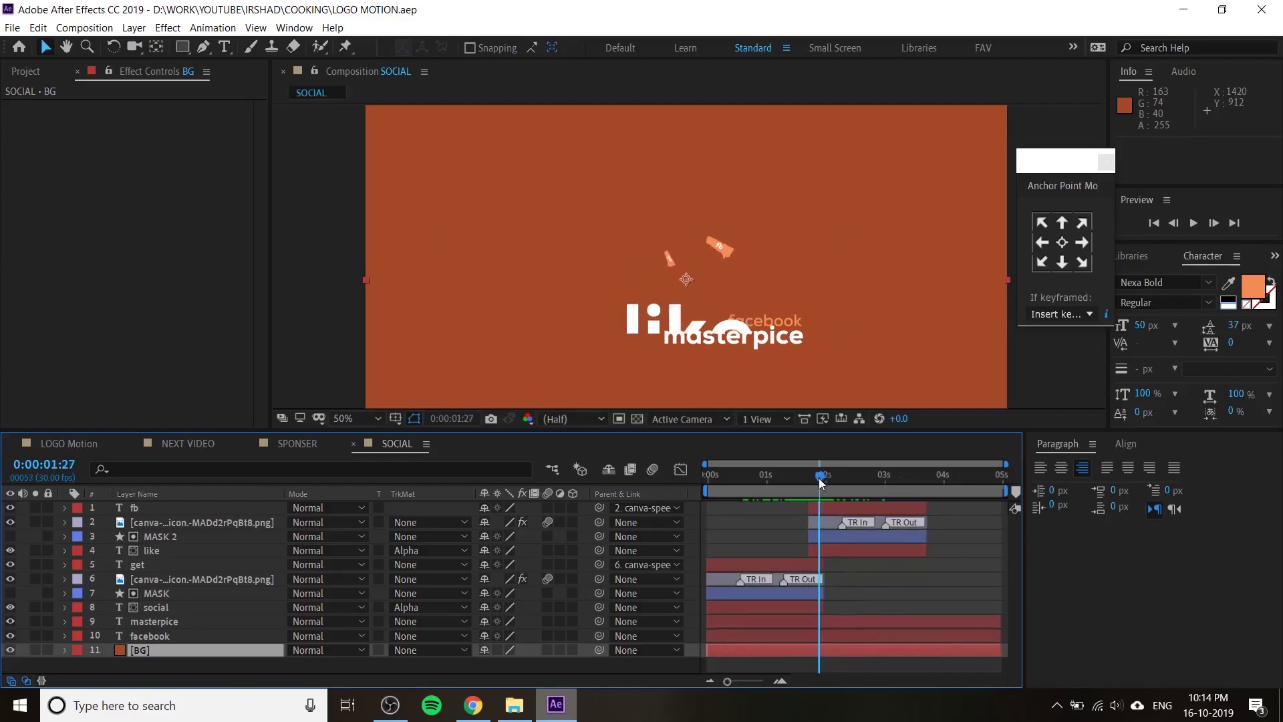
{"action": "left_click", "coordinate": [867, 630]}
{"action": "left_click", "coordinate": [888, 617]}
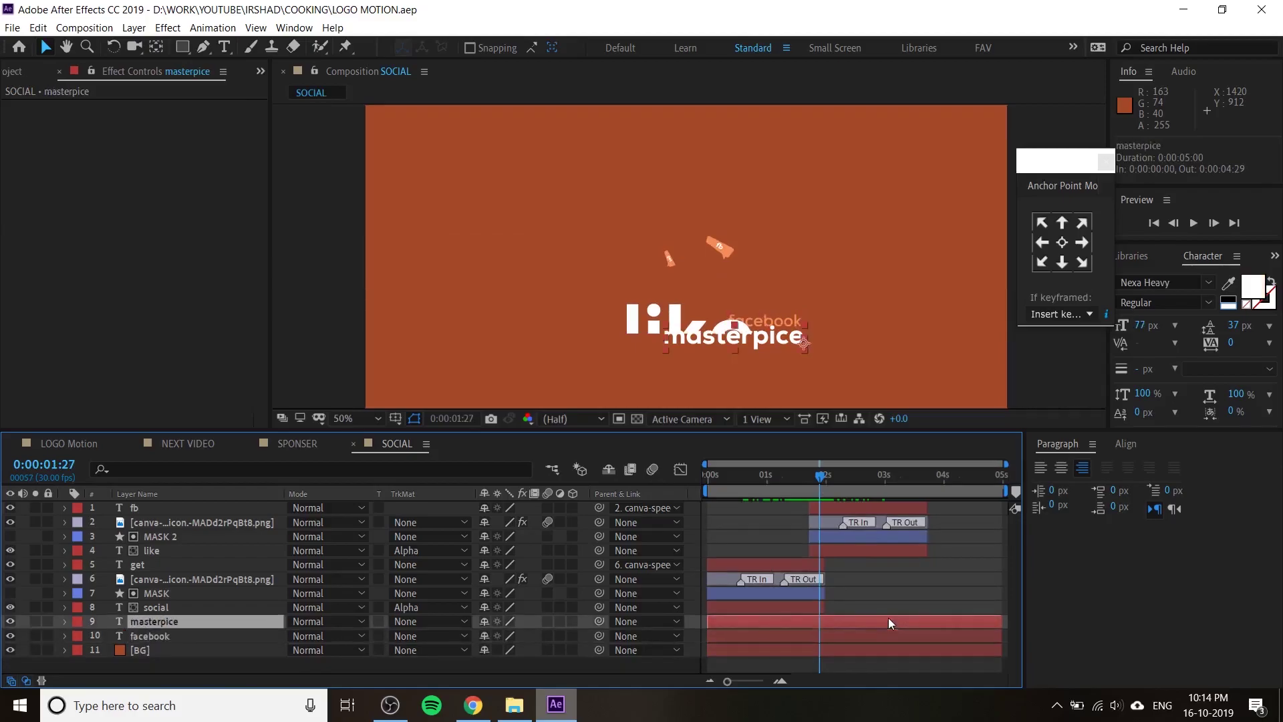
{"action": "key", "text": "Down"}
{"action": "key", "text": "Down"}
{"action": "key", "text": "Down"}
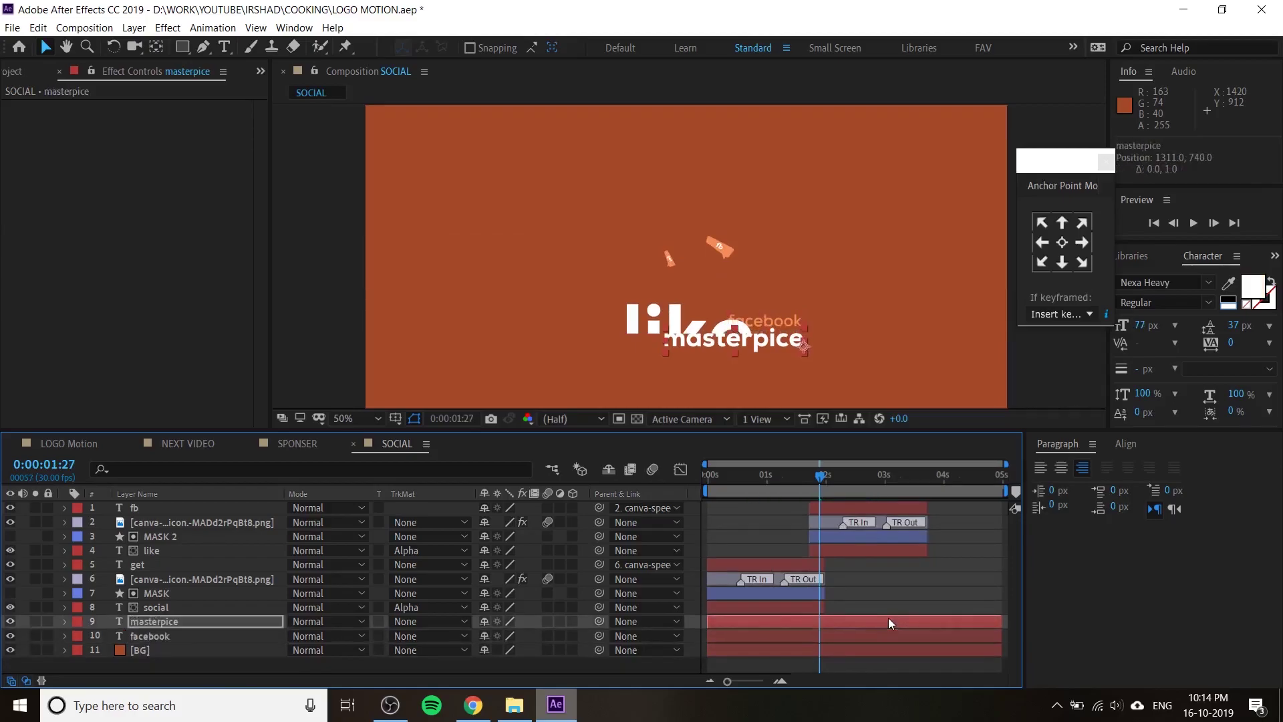
{"action": "key", "text": "Down"}
{"action": "key", "text": "Down"}
{"action": "key", "text": "Down"}
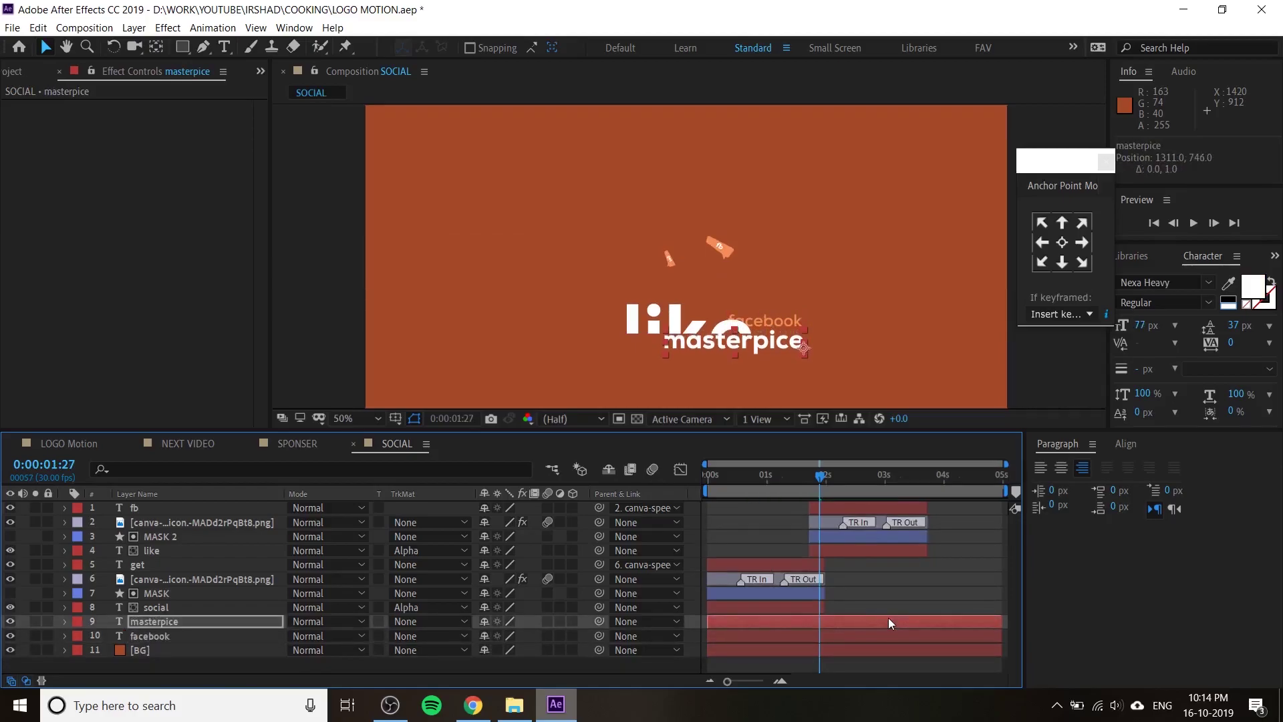
{"action": "key", "text": "Up"}
{"action": "key", "text": "Up"}
{"action": "key", "text": "Up"}
{"action": "key", "text": "Up"}
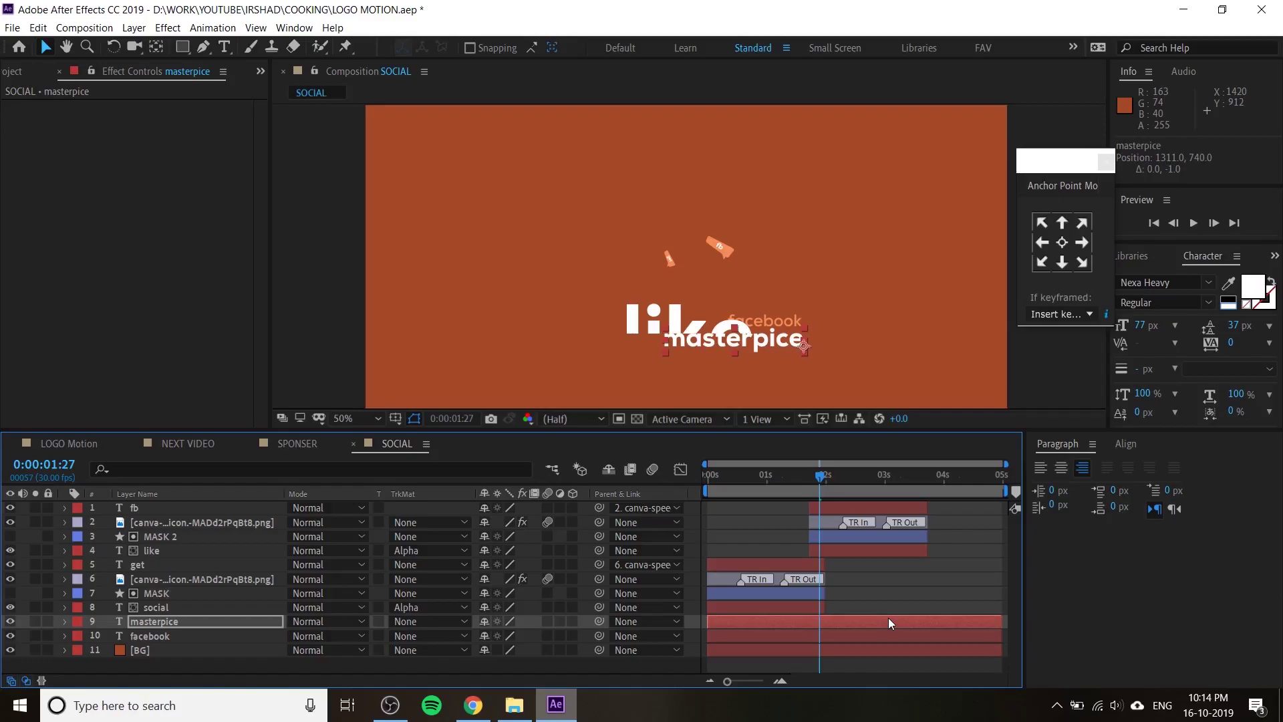
{"action": "left_click_drag", "start_coordinate": [807, 476], "coordinate": [789, 477]}
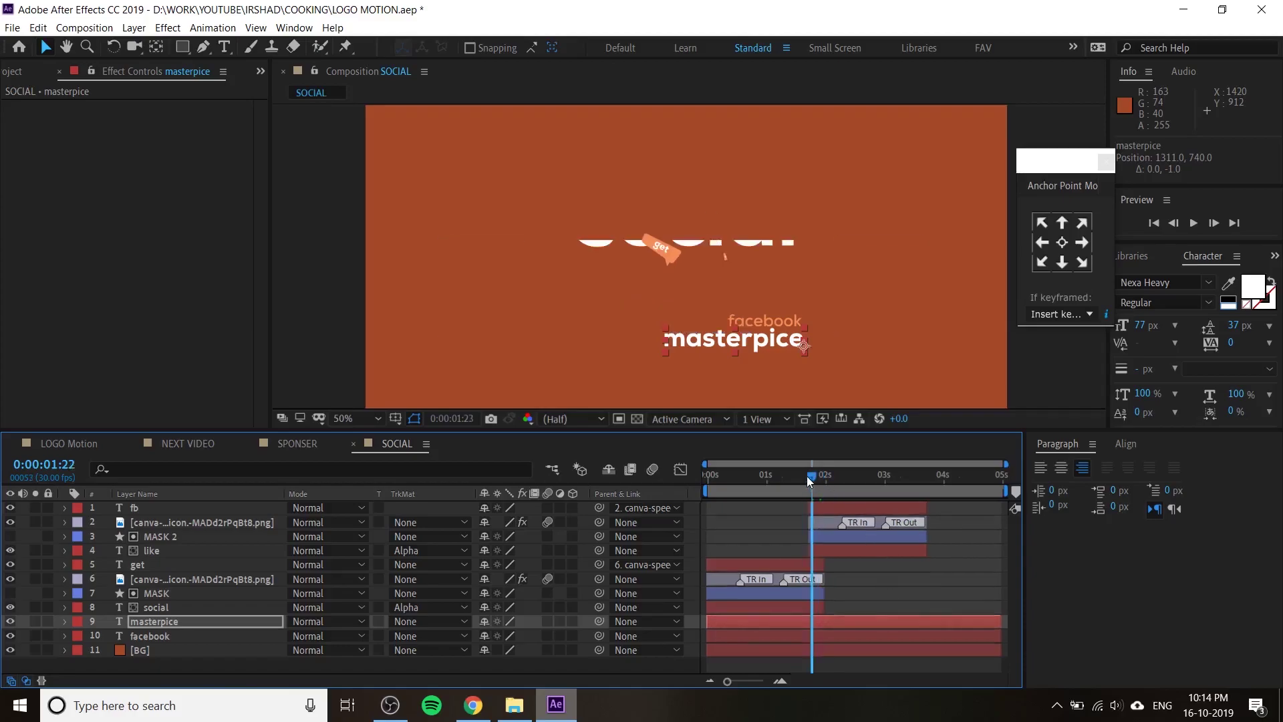
{"action": "key", "text": "space"}
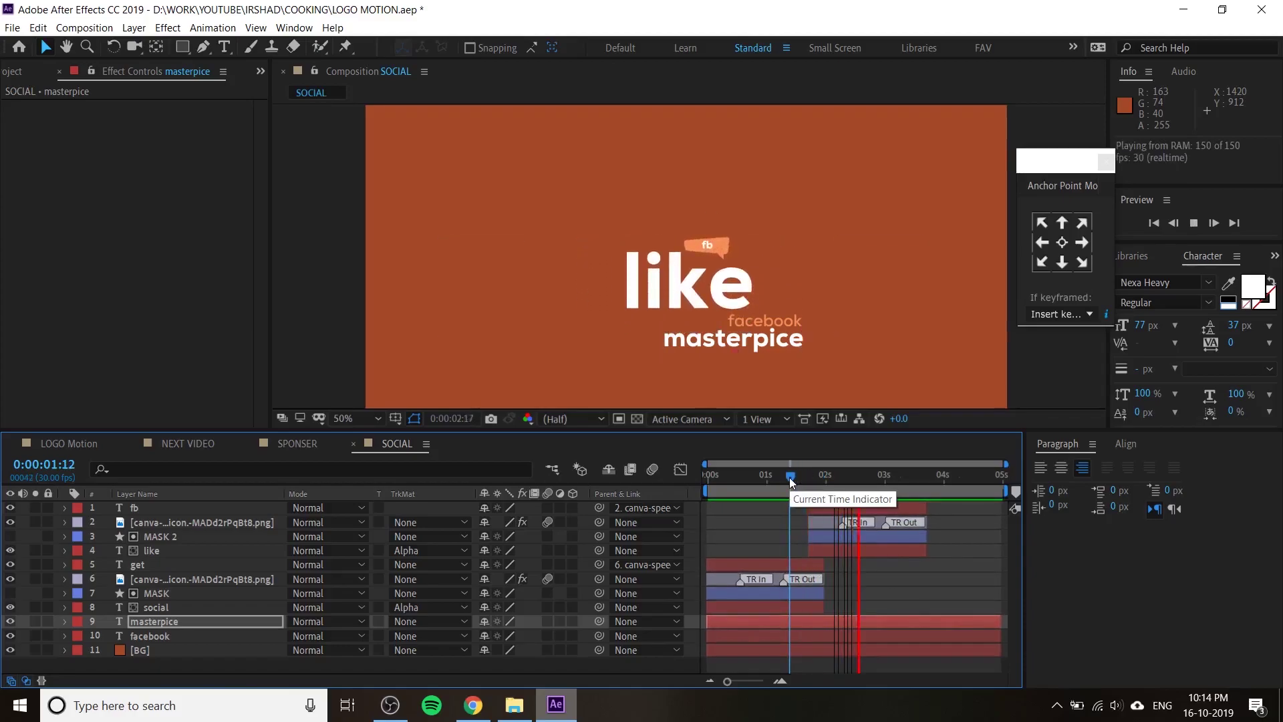
{"action": "key", "text": "space"}
{"action": "left_click_drag", "start_coordinate": [796, 482], "coordinate": [840, 504]}
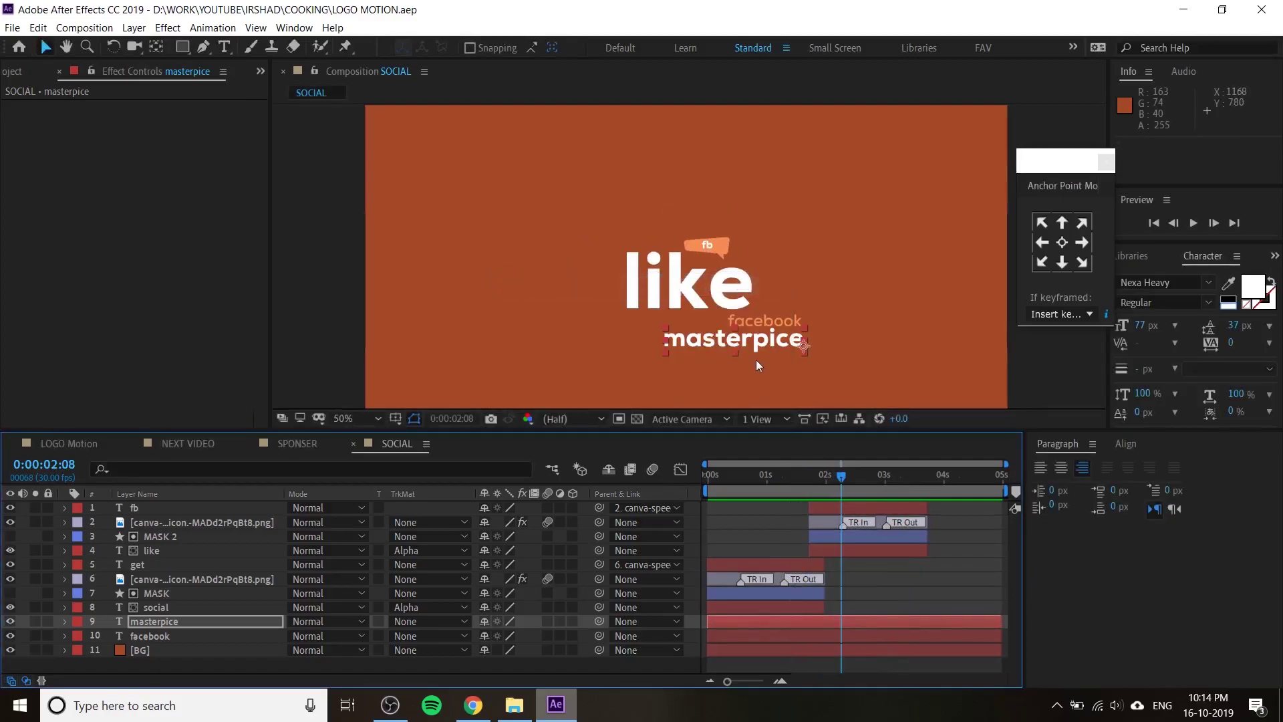
{"action": "left_click_drag", "start_coordinate": [848, 484], "coordinate": [934, 513]}
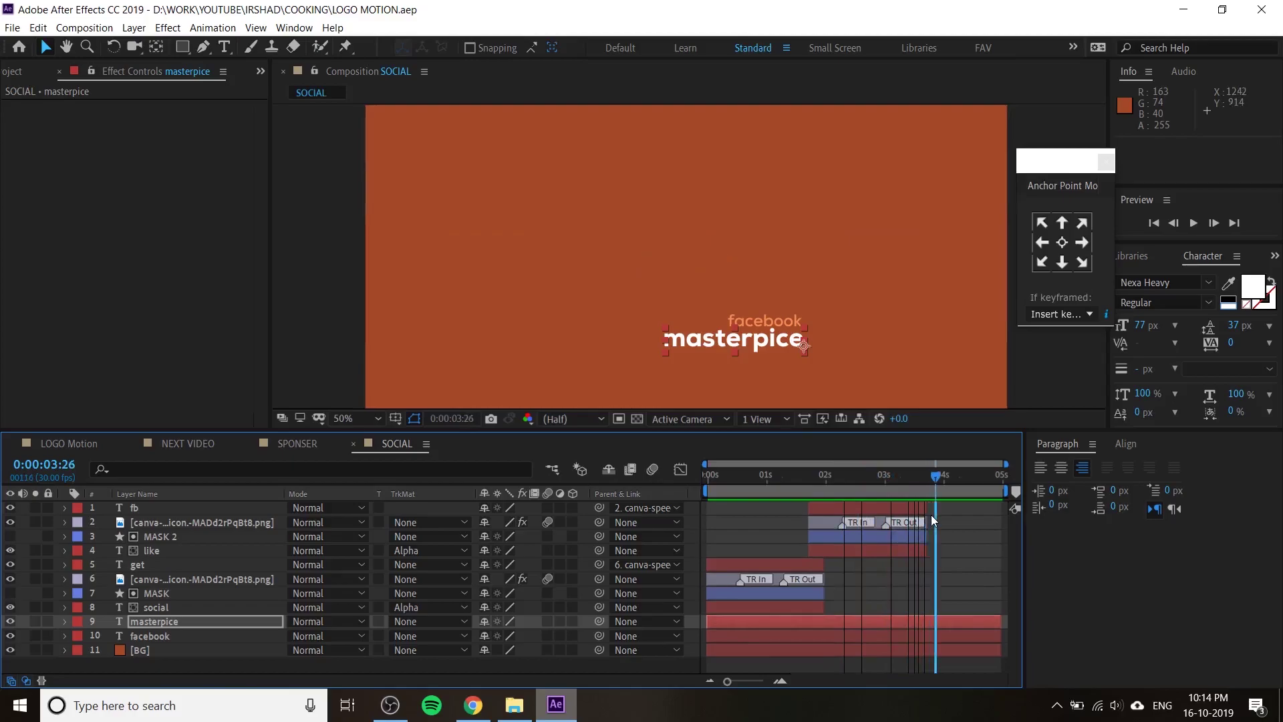
- Duplicate the like, fb, bubble and MASK 2 layers, move them to the top, and start them at 0:00:03:10
{"action": "left_click", "coordinate": [875, 547]}
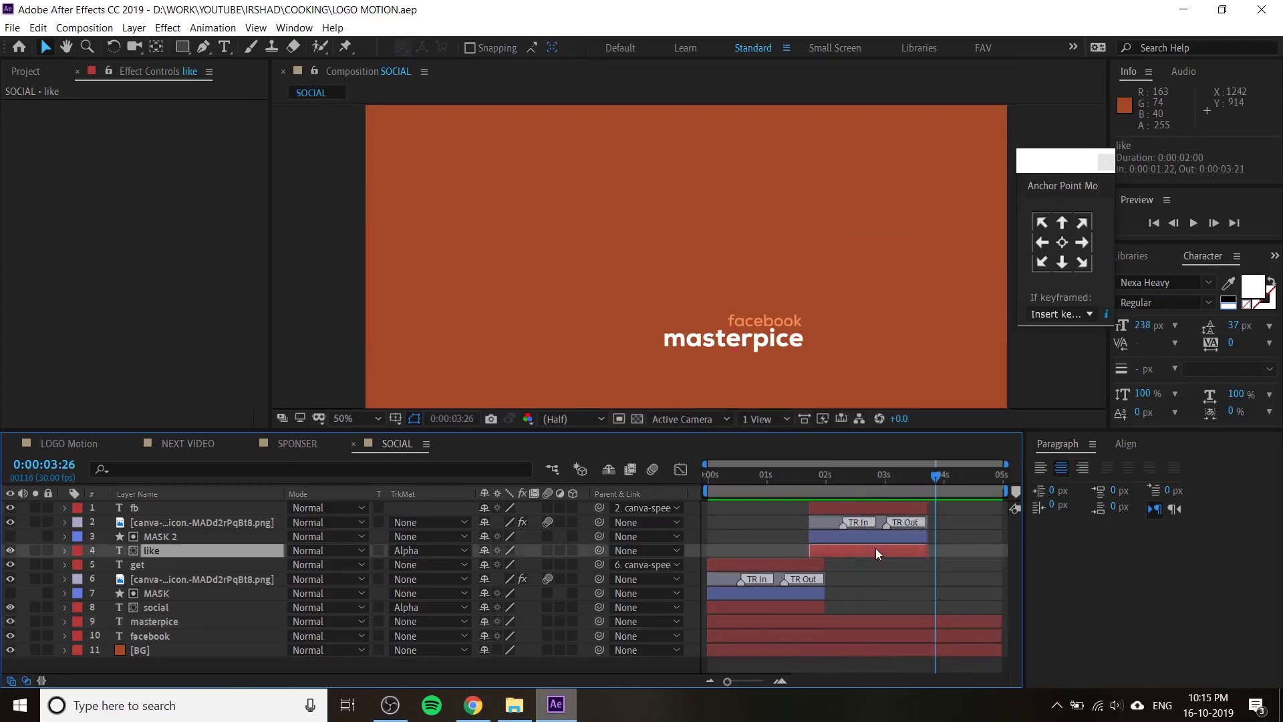
{"action": "left_click", "coordinate": [882, 507], "text": "shift"}
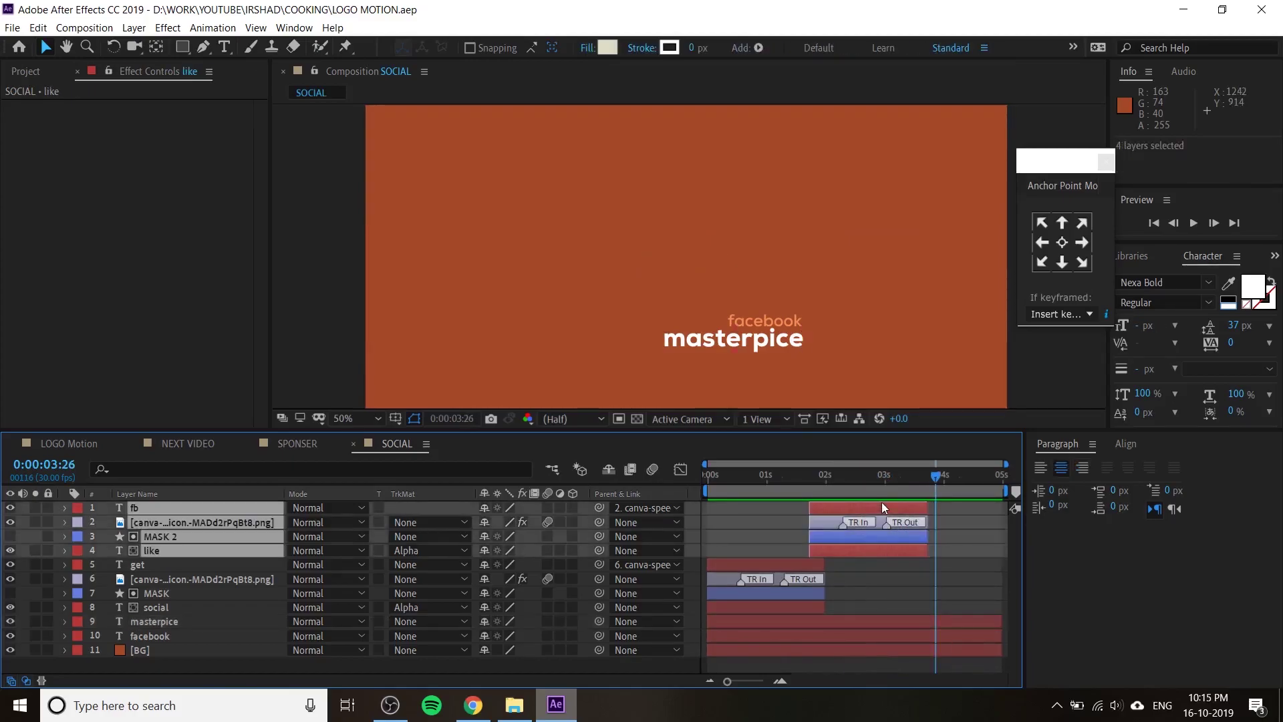
{"action": "key", "text": "ctrl+d"}
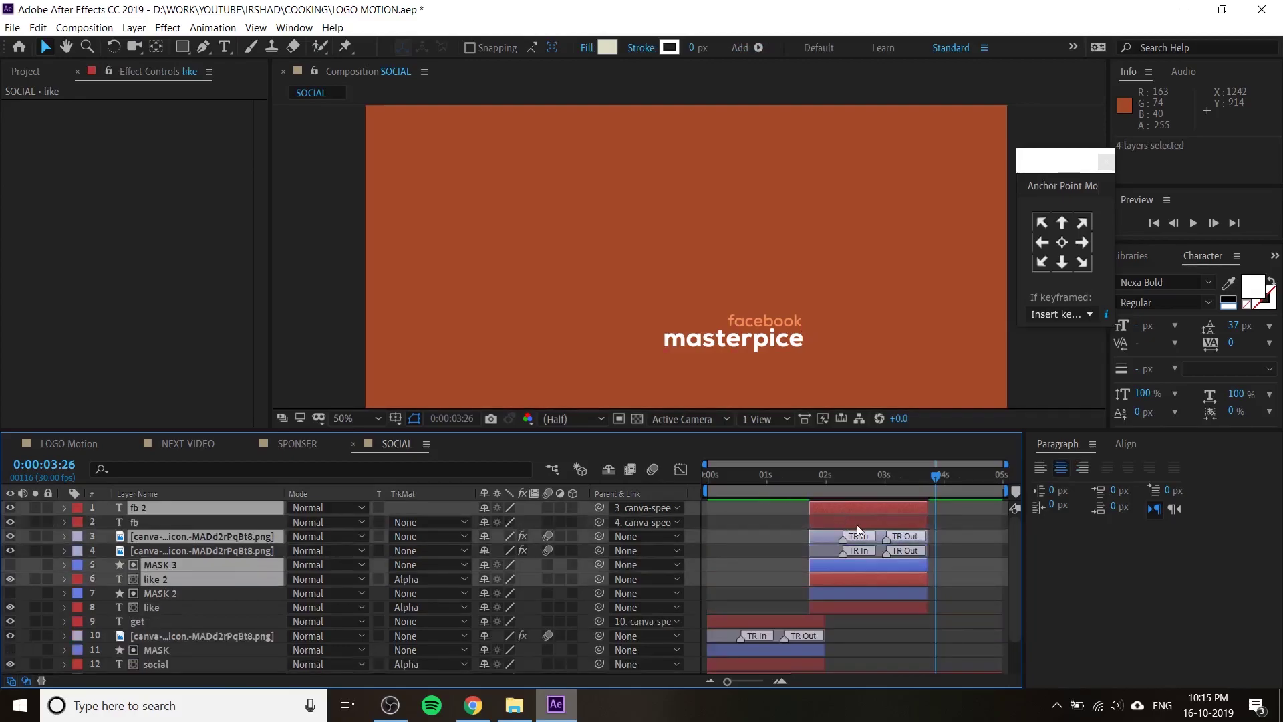
{"action": "key", "text": "ctrl+shift+bracketright"}
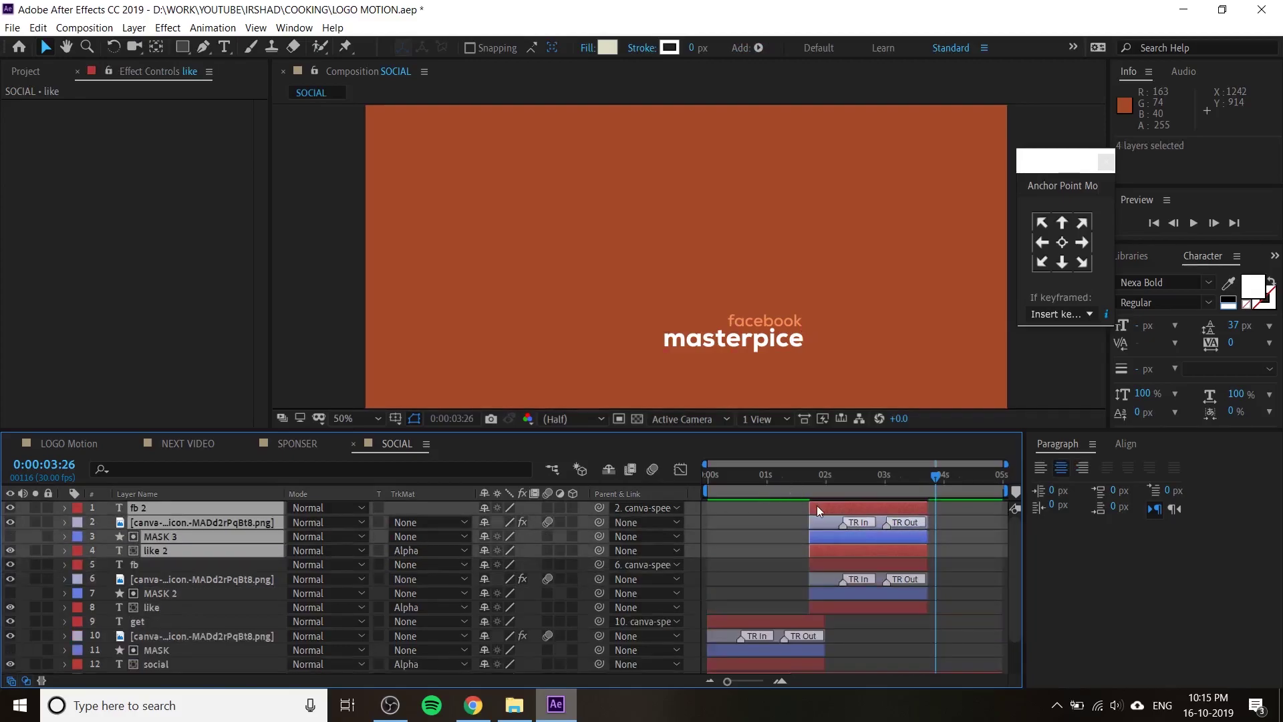
{"action": "left_click_drag", "start_coordinate": [818, 509], "coordinate": [915, 516]}
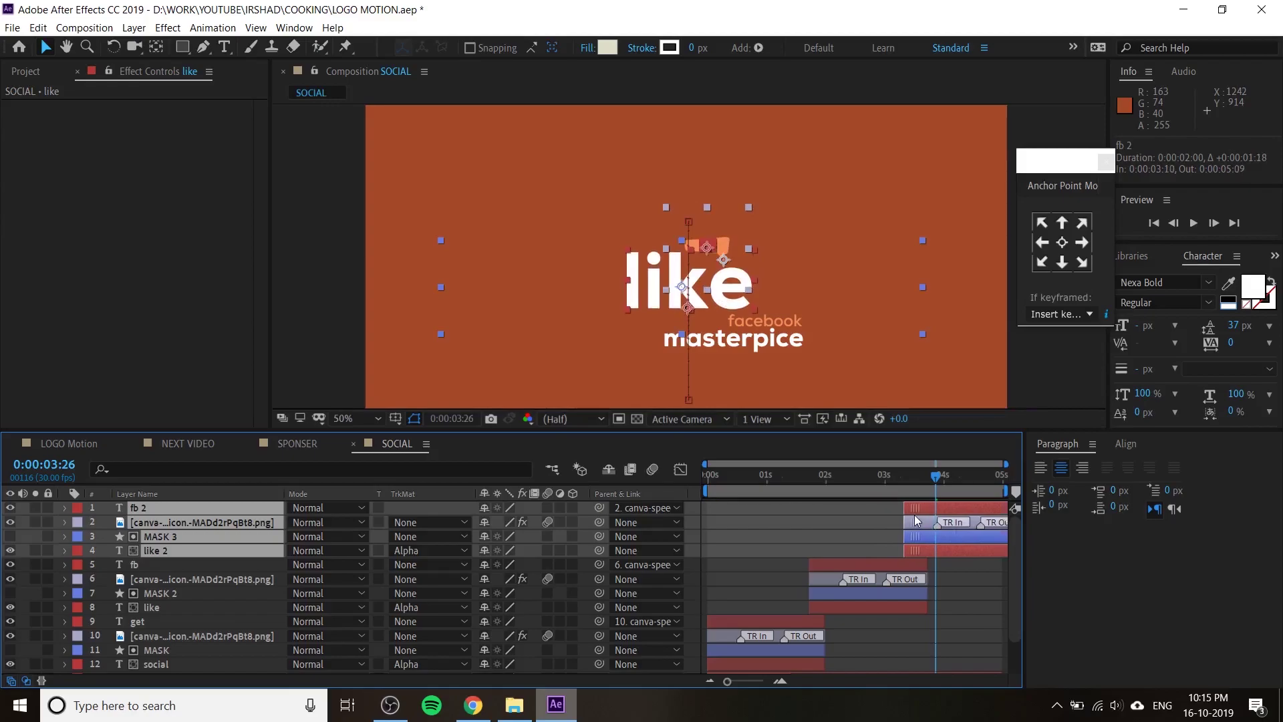
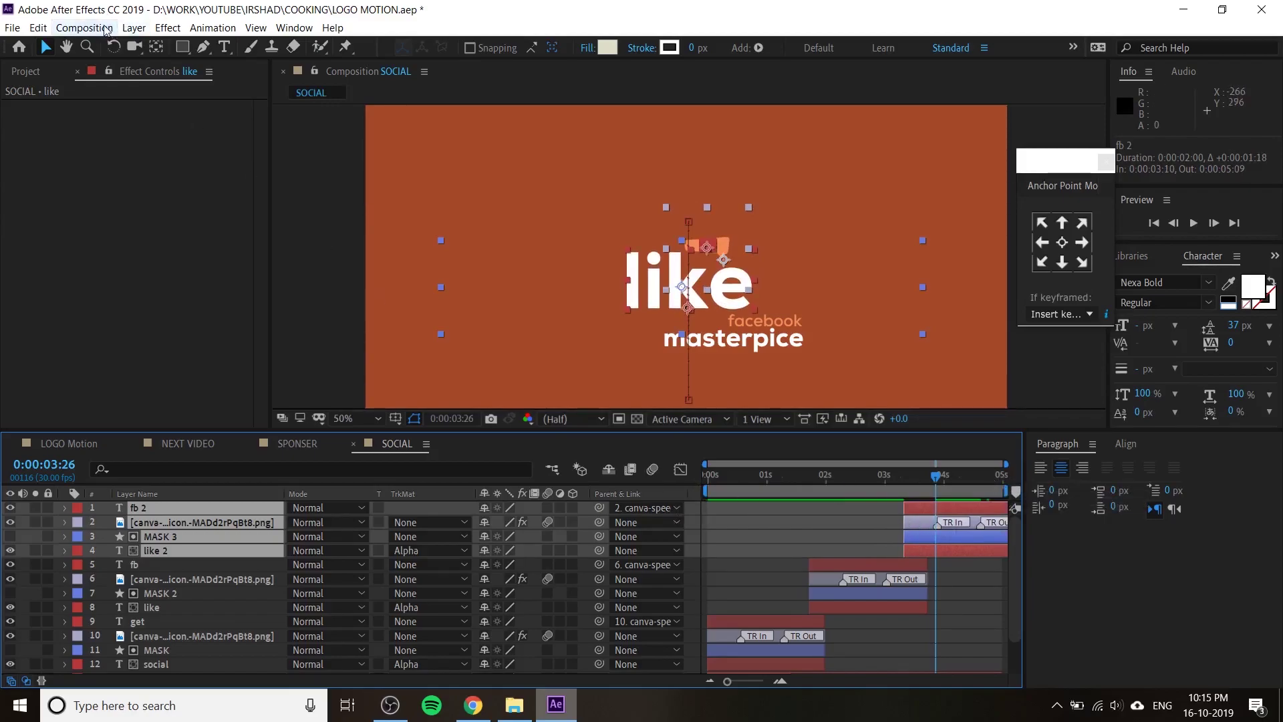
- Change the SOCIAL composition's duration to 0:00:09:00 in Composition Settings
{"action": "left_click", "coordinate": [134, 28]}
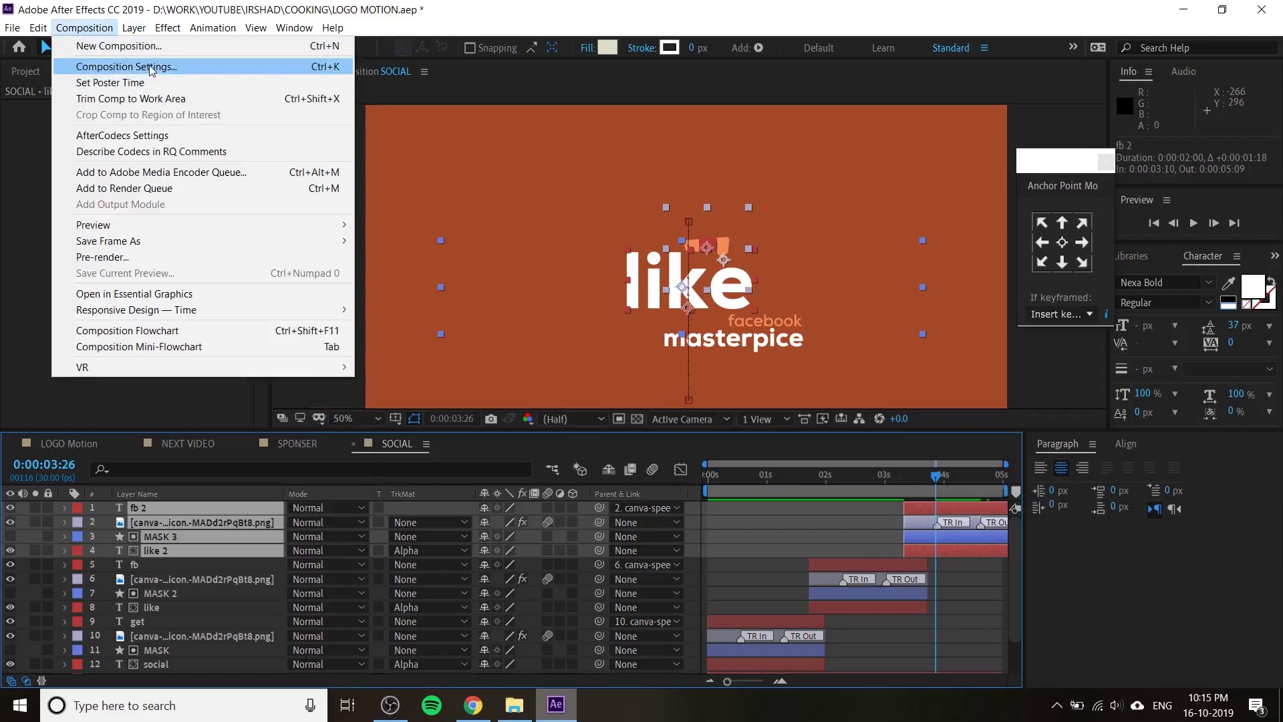
{"action": "left_click", "coordinate": [152, 64]}
{"action": "left_click", "coordinate": [569, 378]}
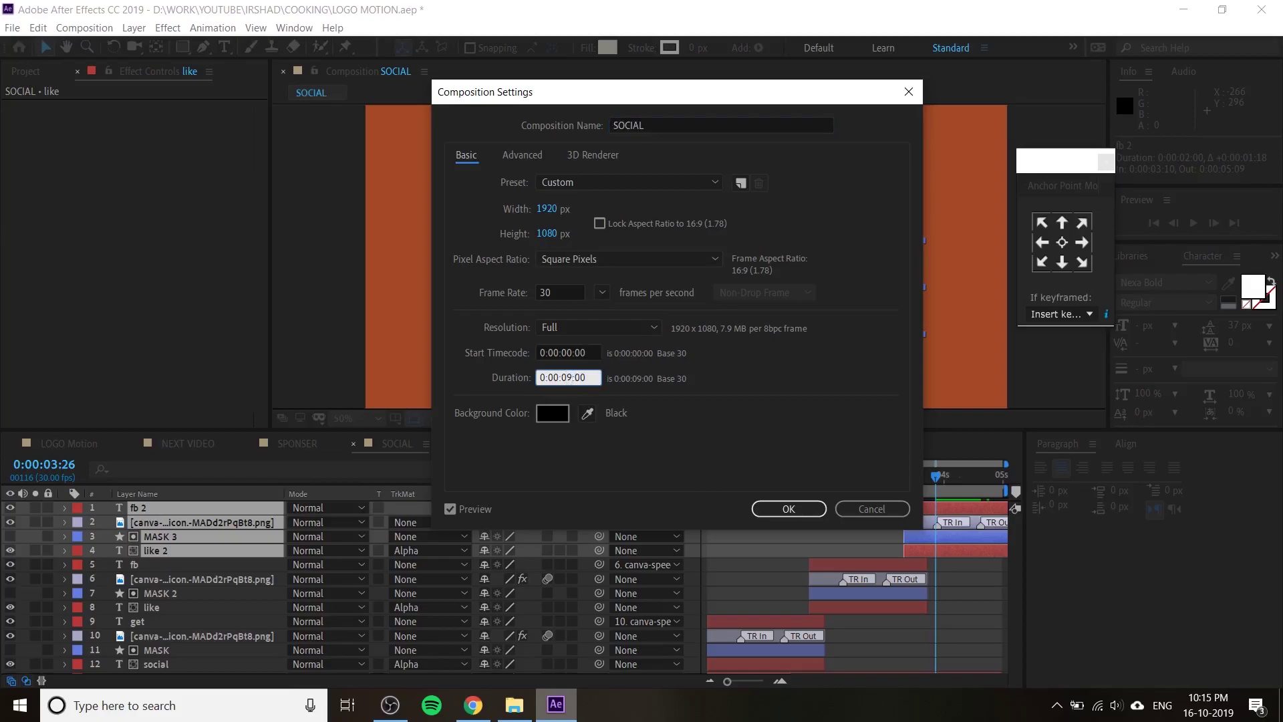
{"action": "key", "text": "Return"}
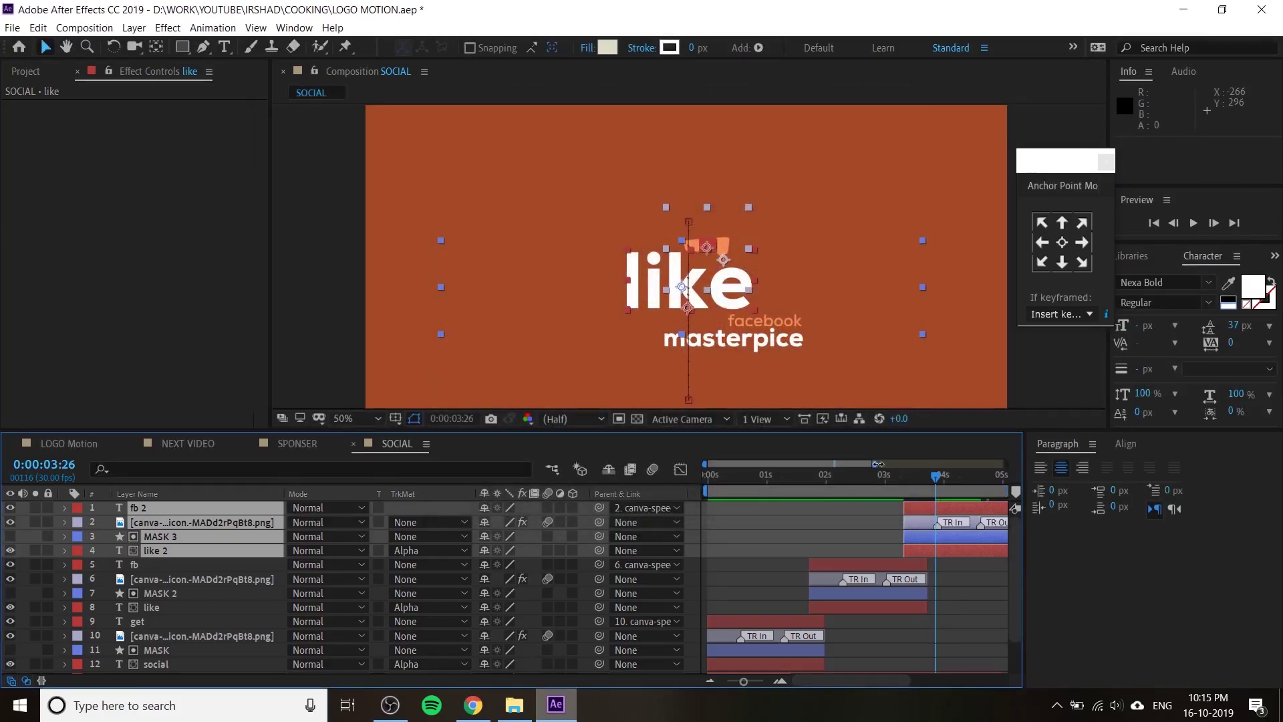
- Retype the duplicated 'like 2' text layer near the 4-second mark as 'follow'
{"action": "left_click_drag", "start_coordinate": [875, 463], "coordinate": [1005, 463]}
{"action": "left_click", "coordinate": [915, 565]}
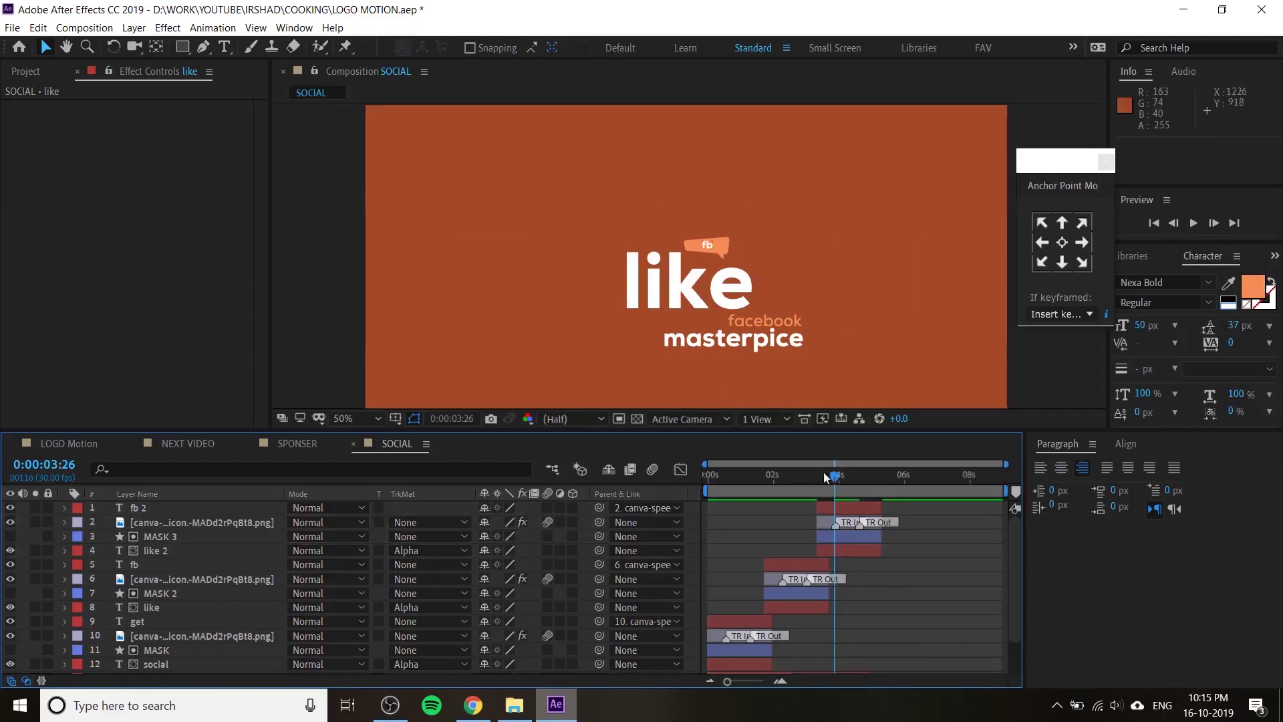
{"action": "left_click_drag", "start_coordinate": [827, 476], "coordinate": [848, 496]}
{"action": "left_click", "coordinate": [674, 217]}
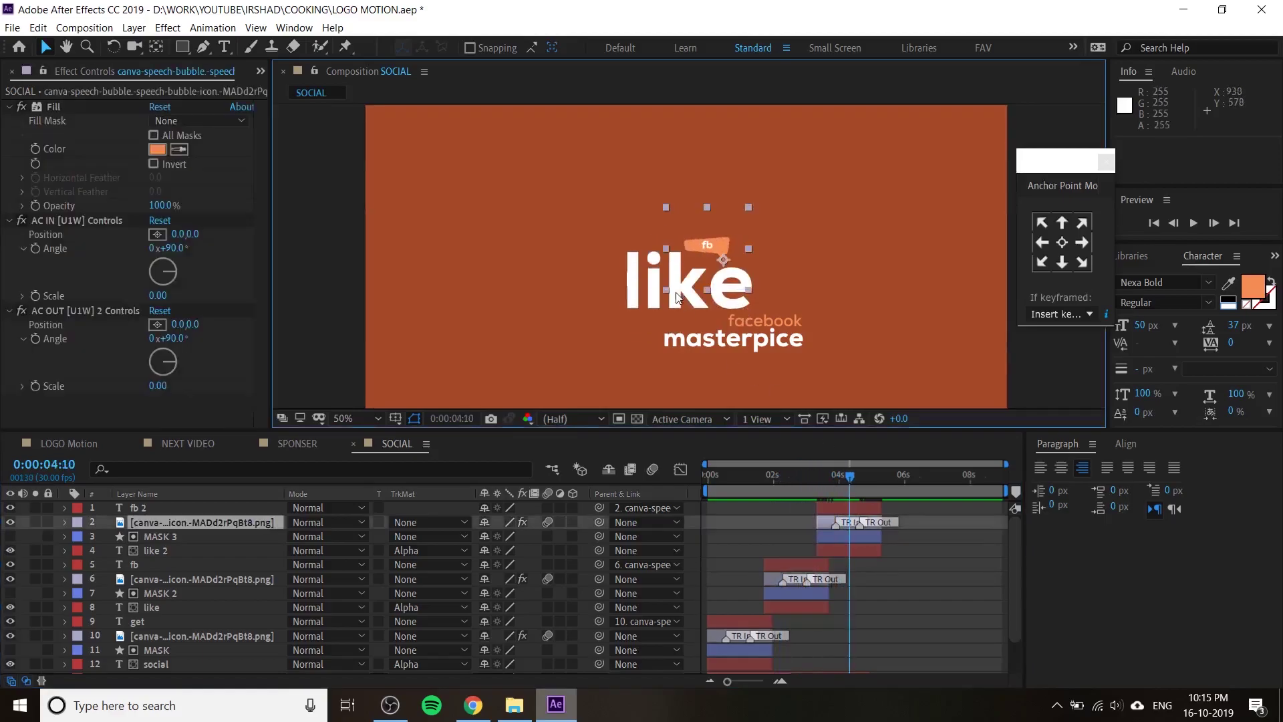
{"action": "left_click", "coordinate": [852, 537]}
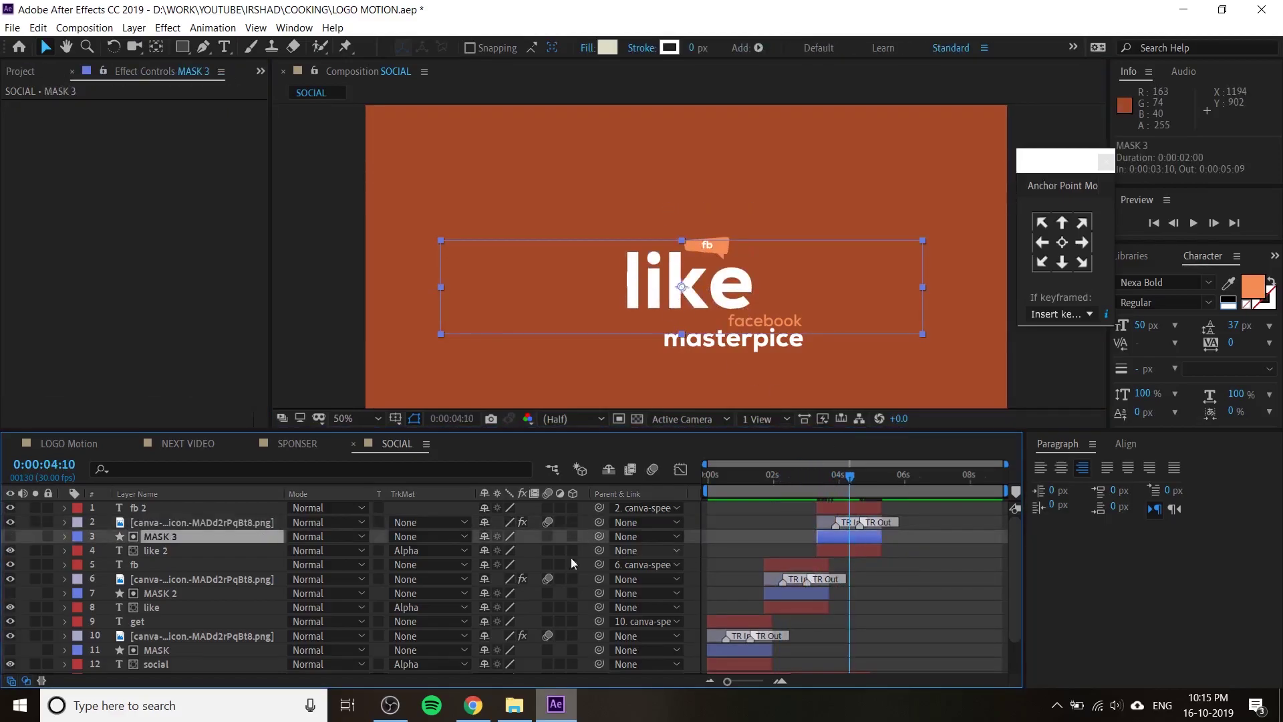
{"action": "left_click", "coordinate": [163, 561]}
{"action": "left_click", "coordinate": [167, 551]}
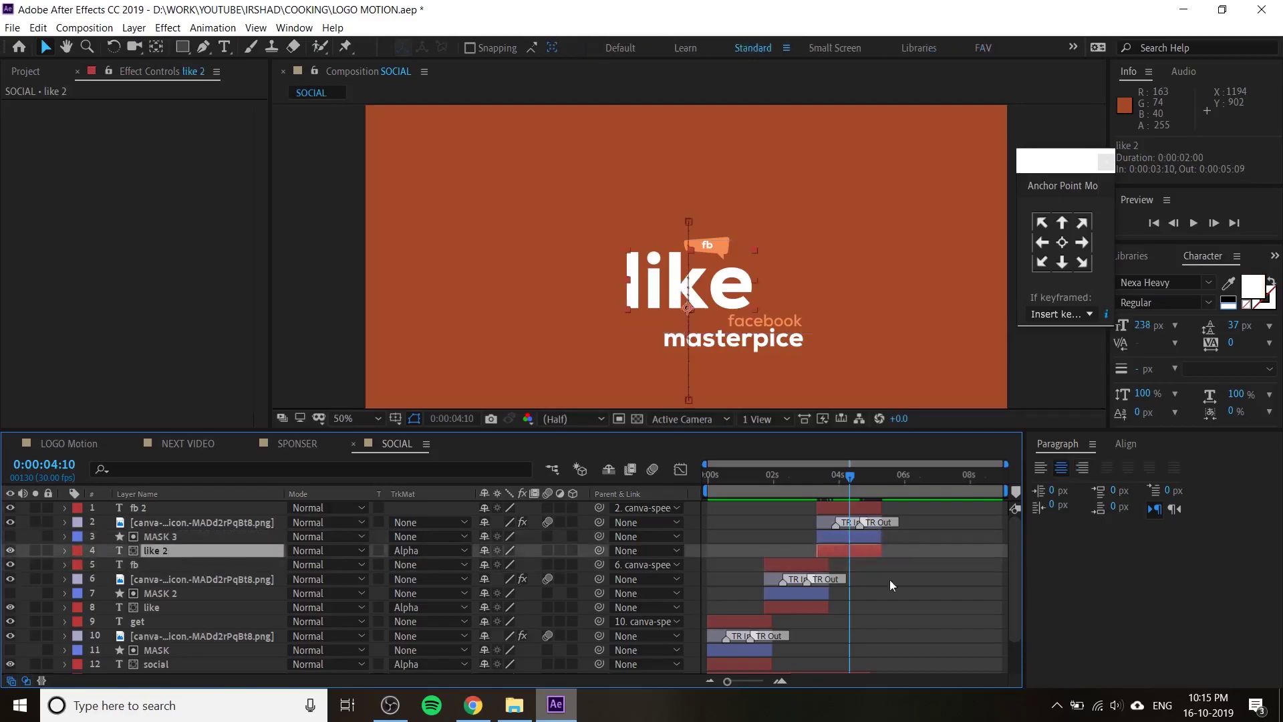
{"action": "double_click", "coordinate": [722, 289]}
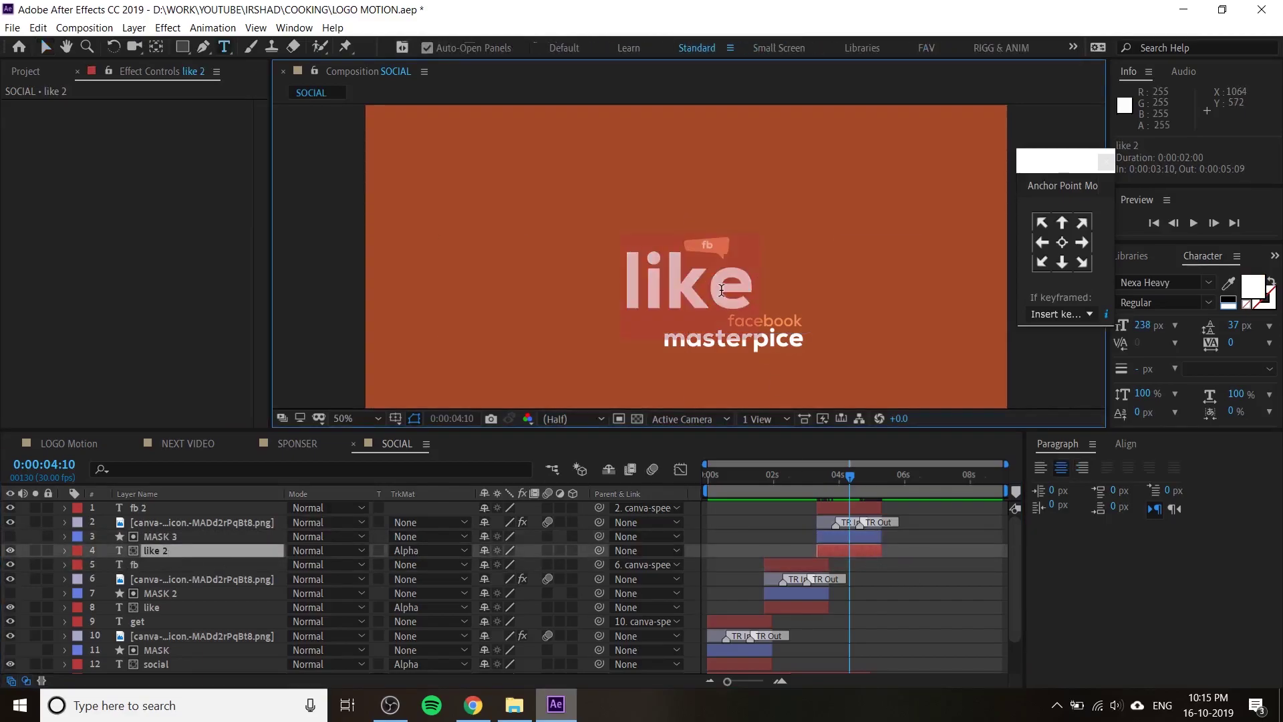
{"action": "type", "text": "fo"}
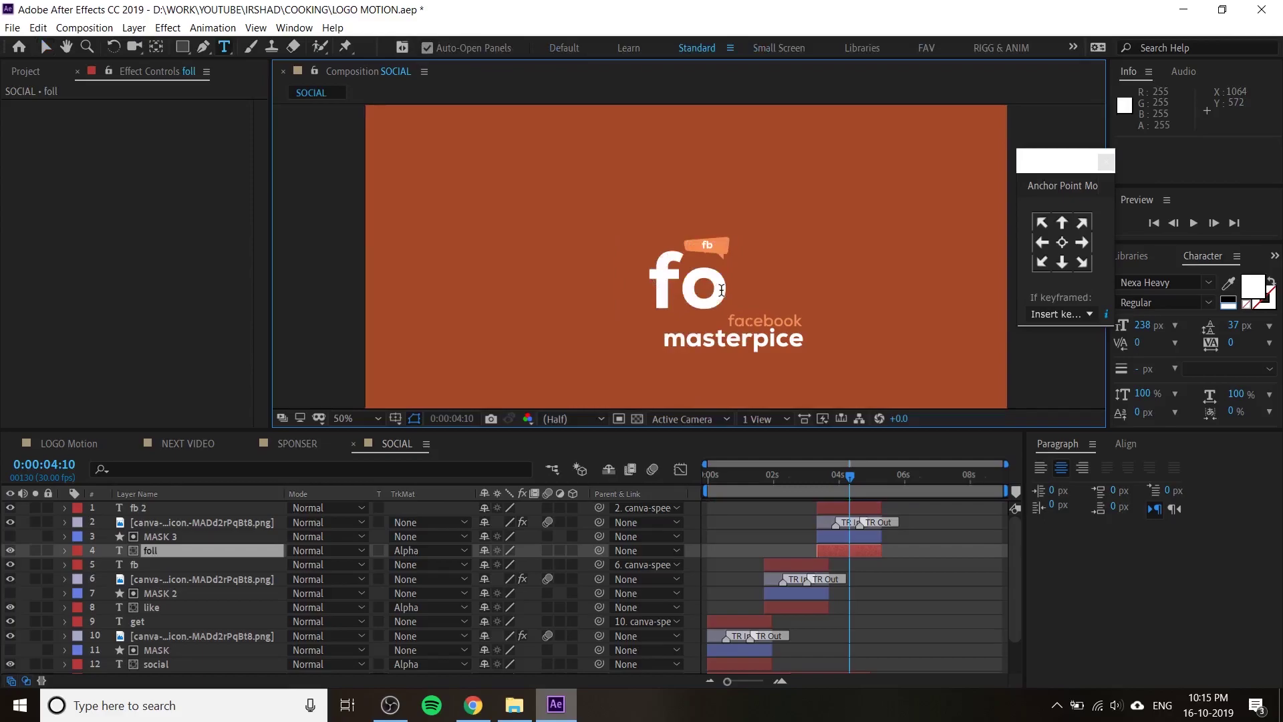
{"action": "type", "text": "llow"}
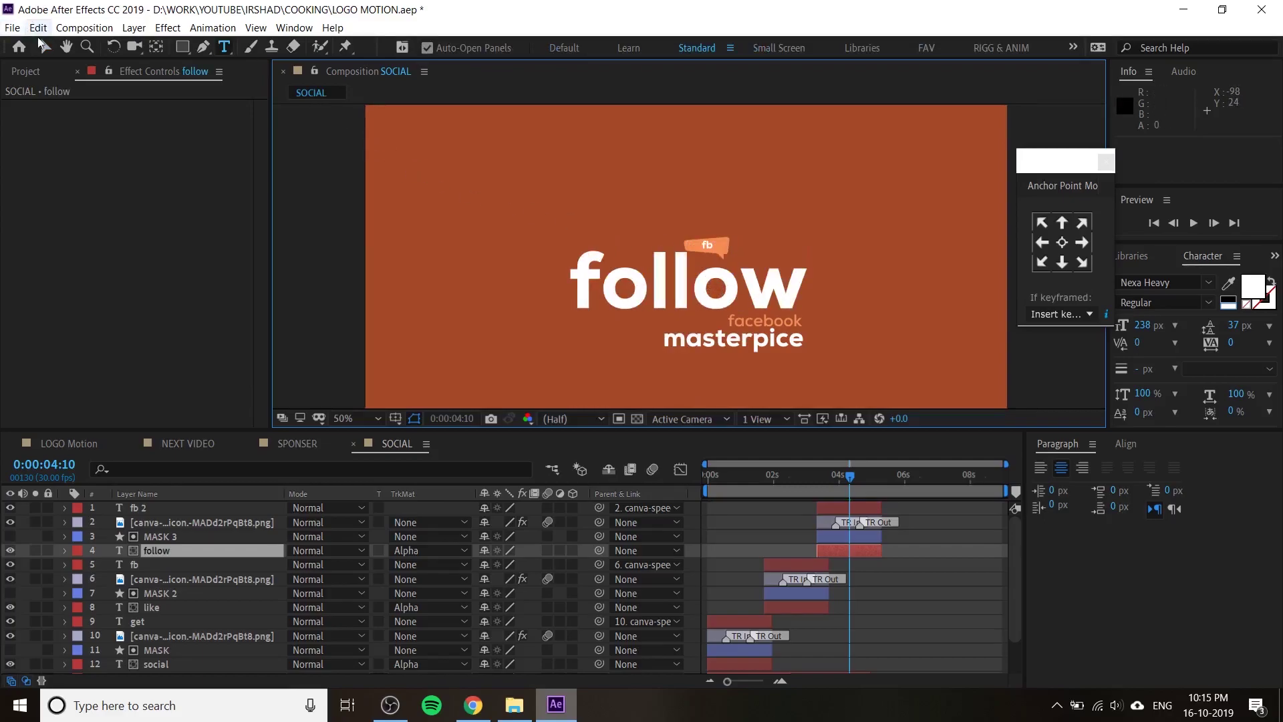
{"action": "left_click", "coordinate": [45, 46]}
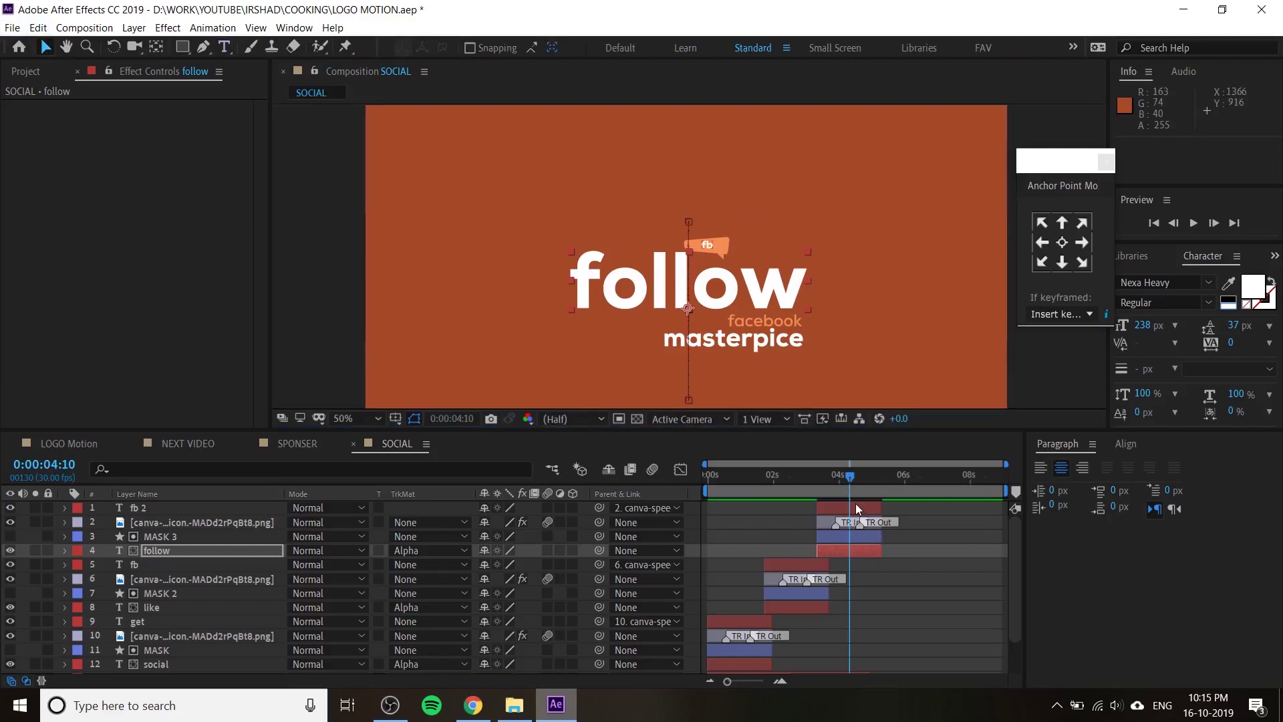
{"action": "scroll", "coordinate": [891, 604], "scroll_direction": "down", "scroll_amount": 3}
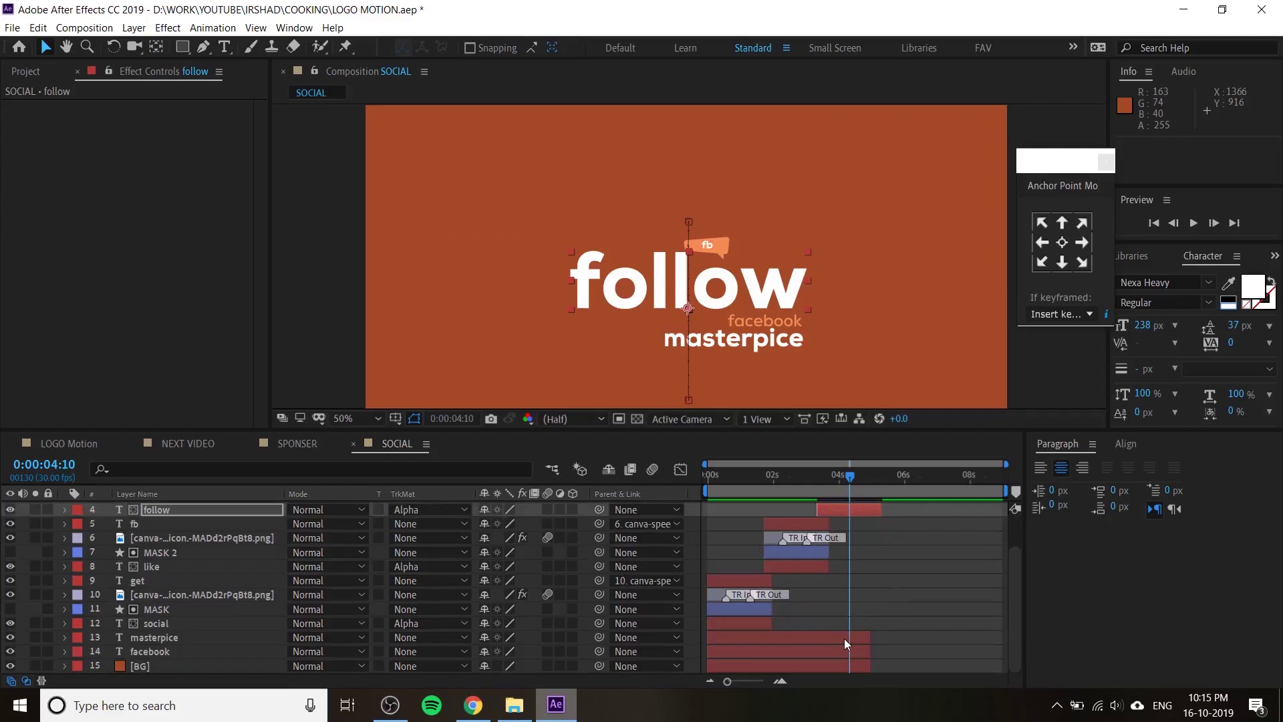
- Split the facebook caption layer at the playhead and retype its later part as 'twitter'
{"action": "left_click_drag", "start_coordinate": [827, 480], "coordinate": [816, 479]}
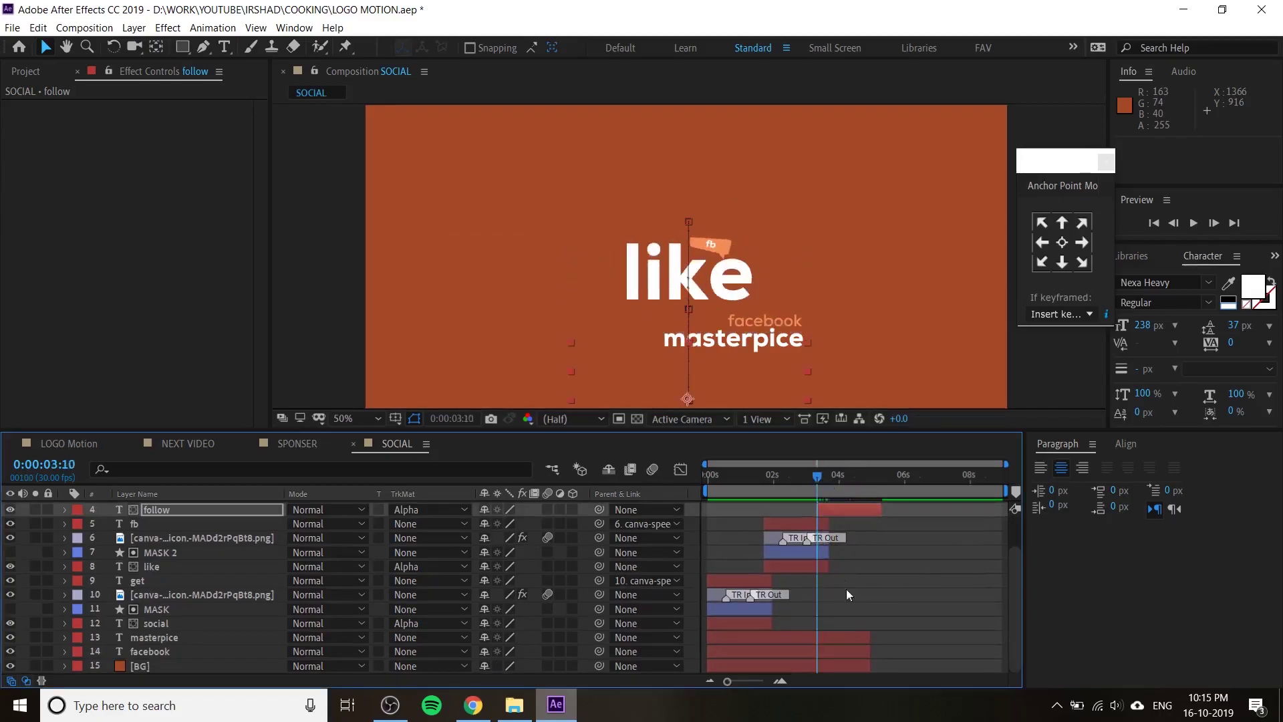
{"action": "left_click", "coordinate": [823, 640]}
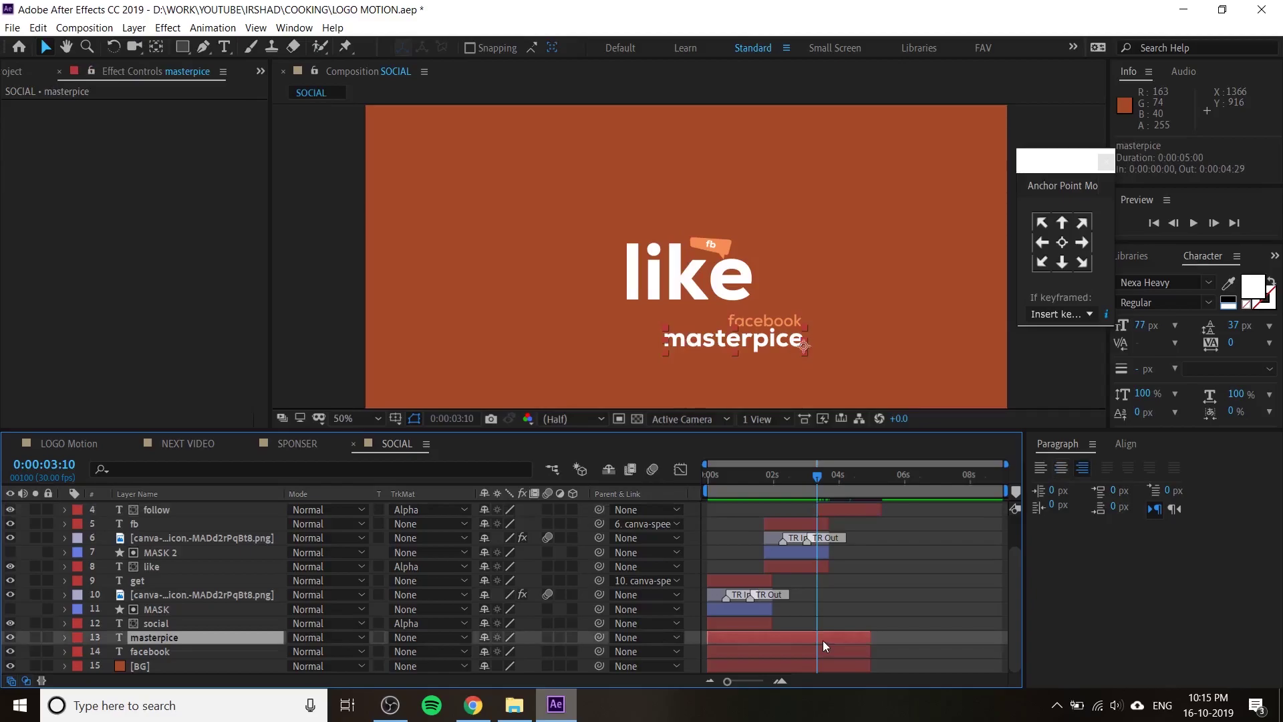
{"action": "left_click", "coordinate": [824, 651]}
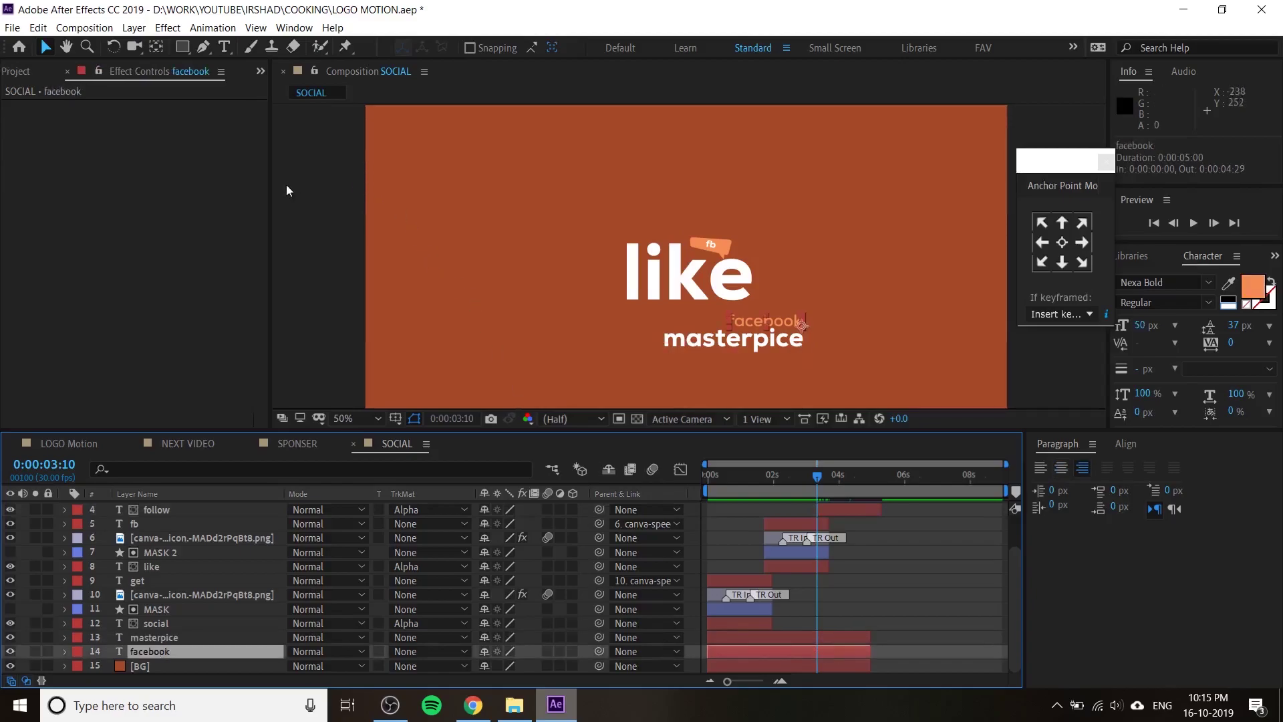
{"action": "left_click", "coordinate": [38, 27]}
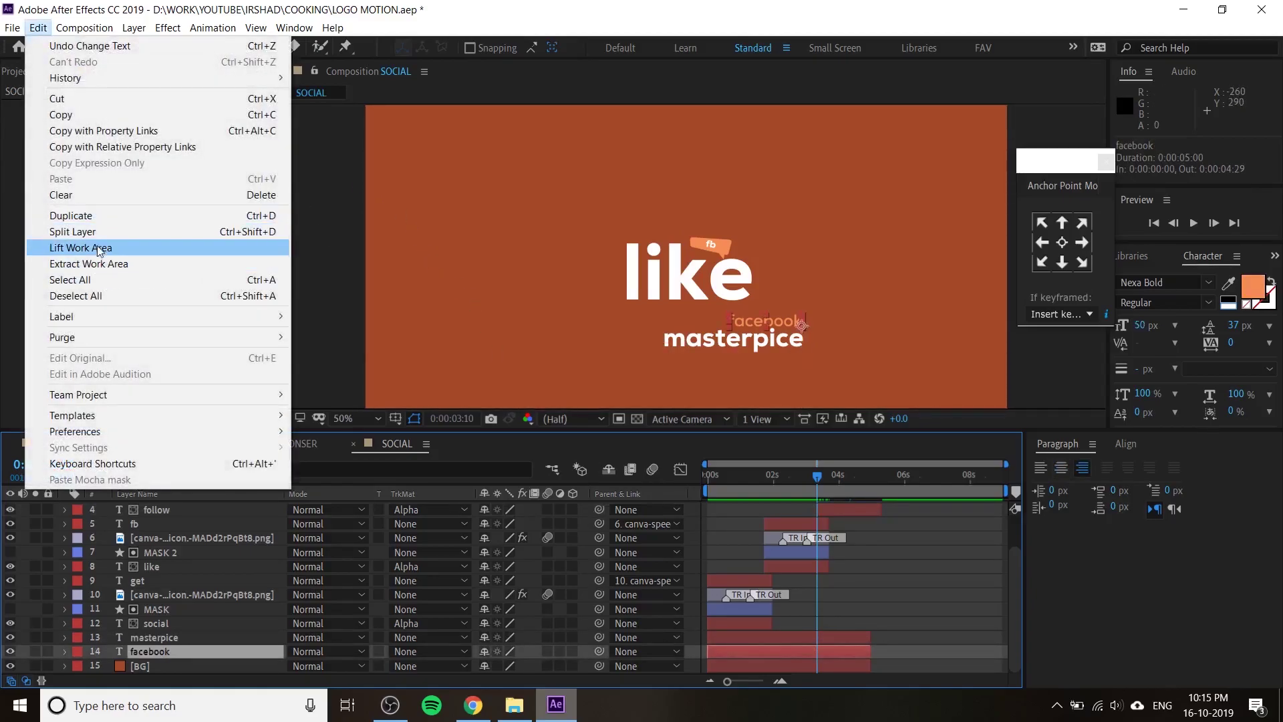
{"action": "left_click", "coordinate": [74, 231]}
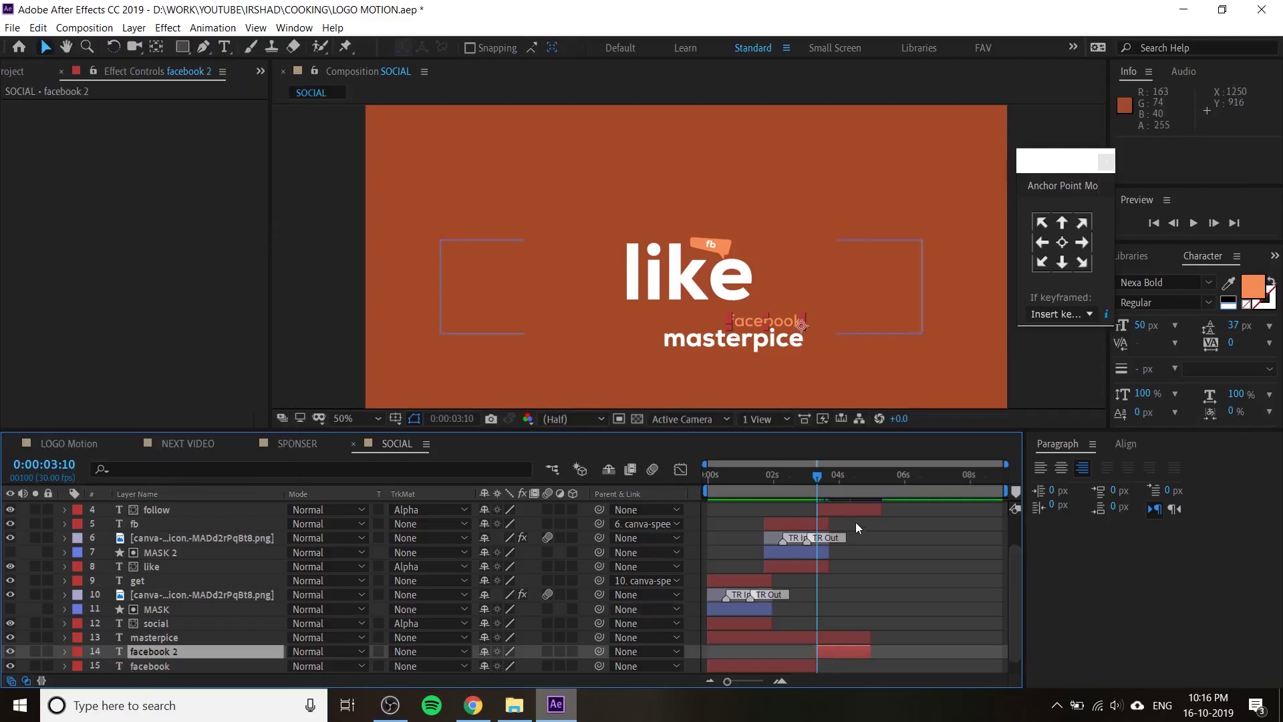
{"action": "left_click", "coordinate": [832, 479]}
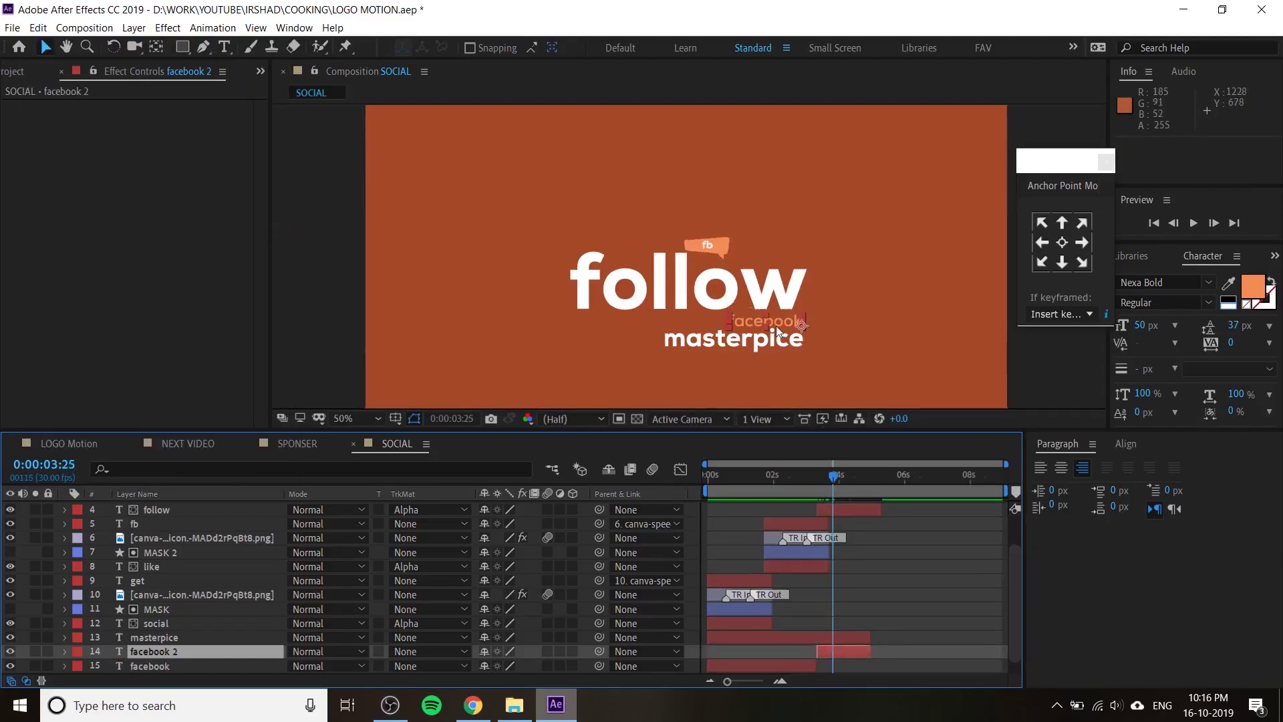
{"action": "double_click", "coordinate": [776, 326]}
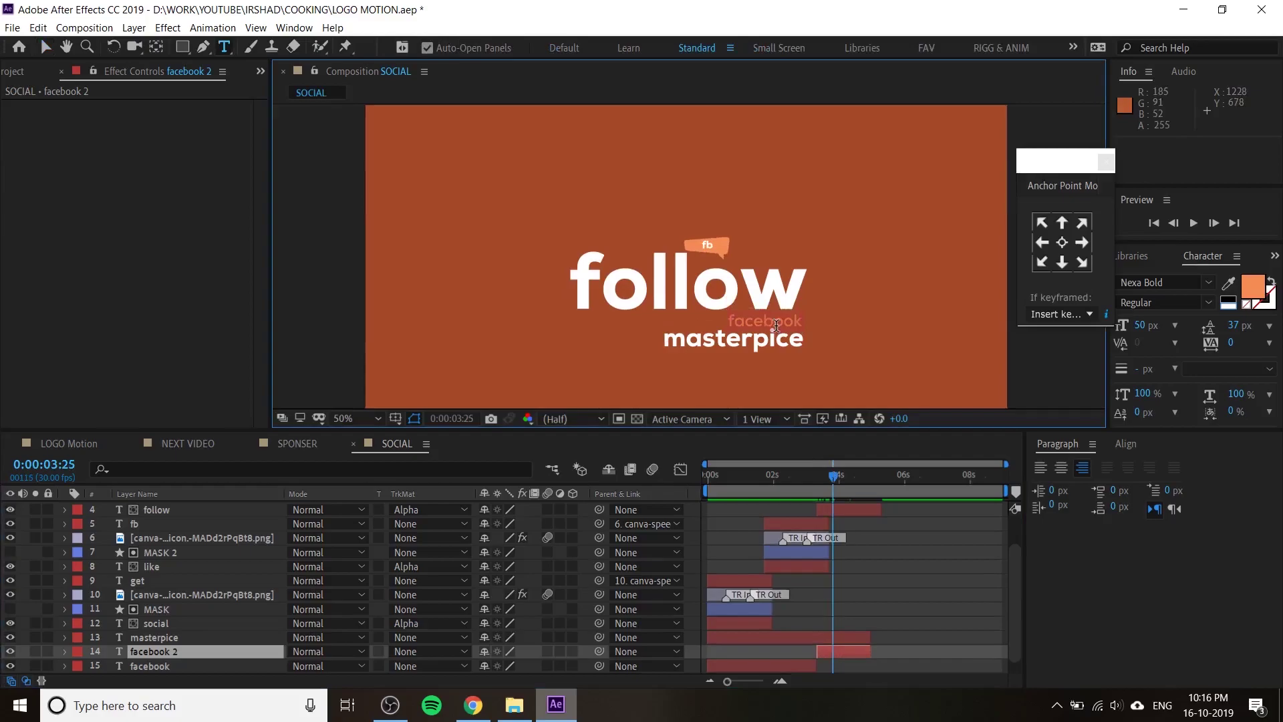
{"action": "type", "text": "twitter"}
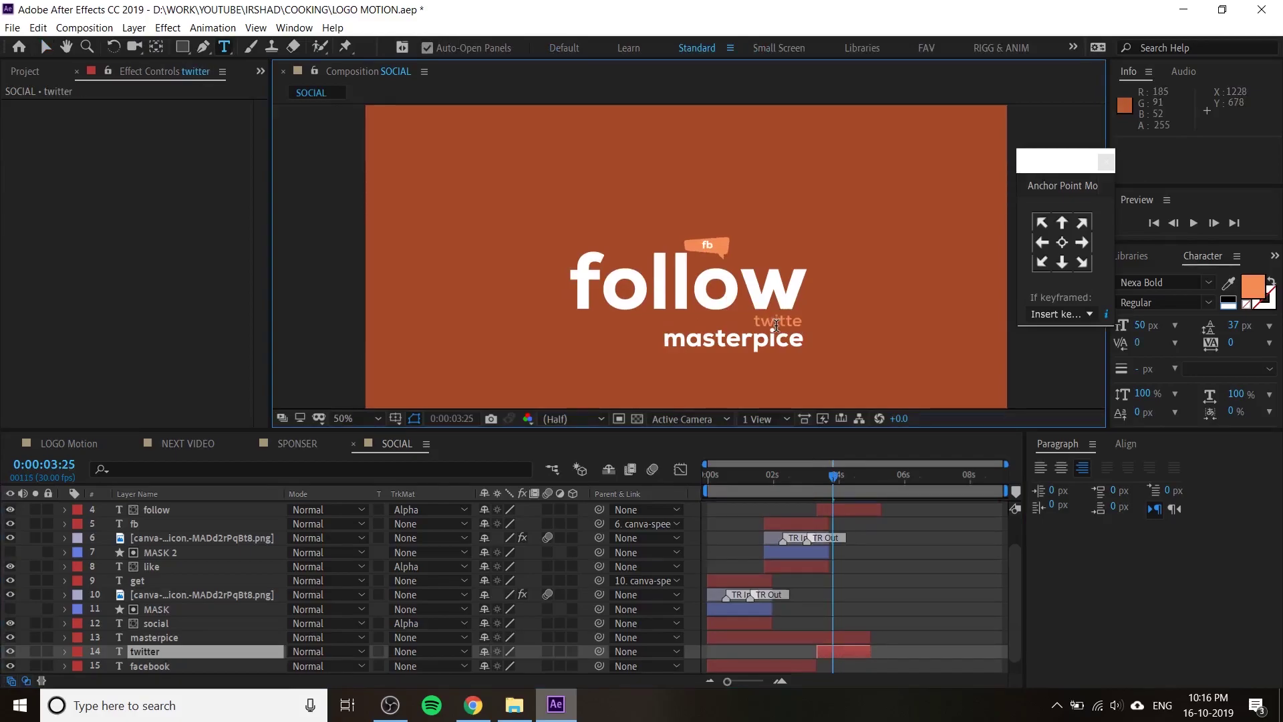
{"action": "left_click", "coordinate": [46, 46]}
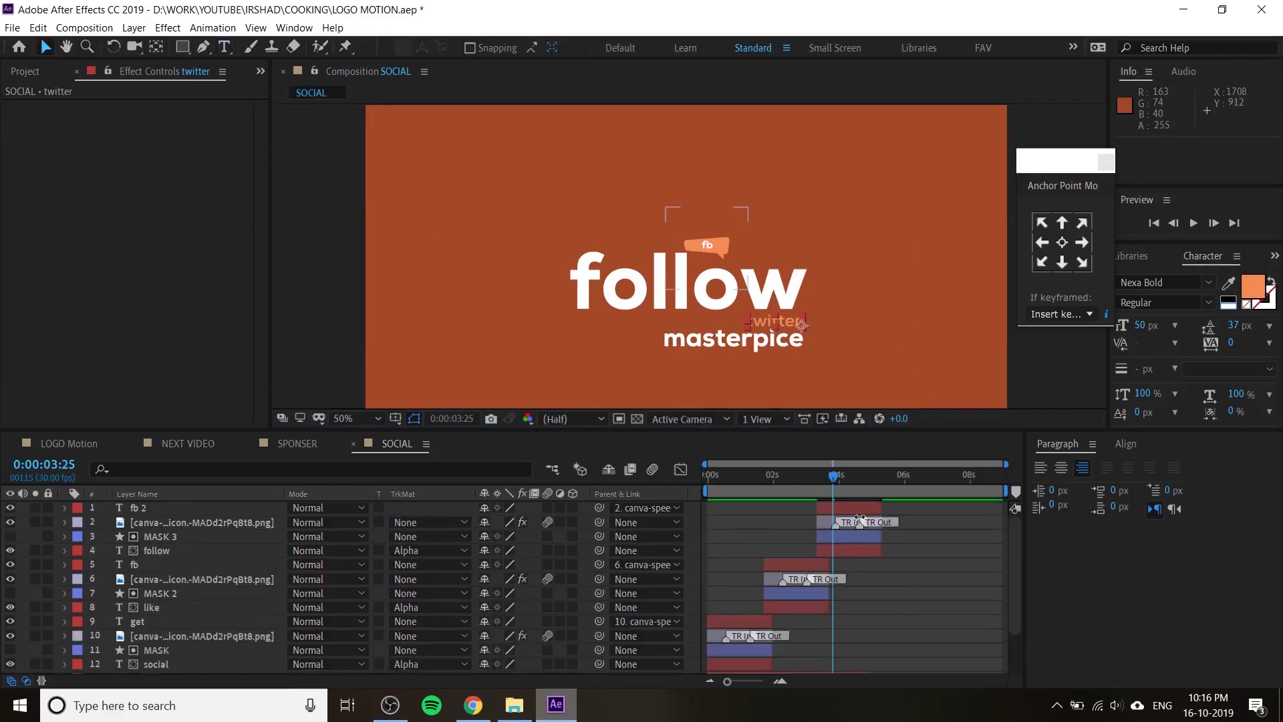
- Change the duplicated fb bubble label to 'twtr'
{"action": "key", "text": "ctrl+v"}
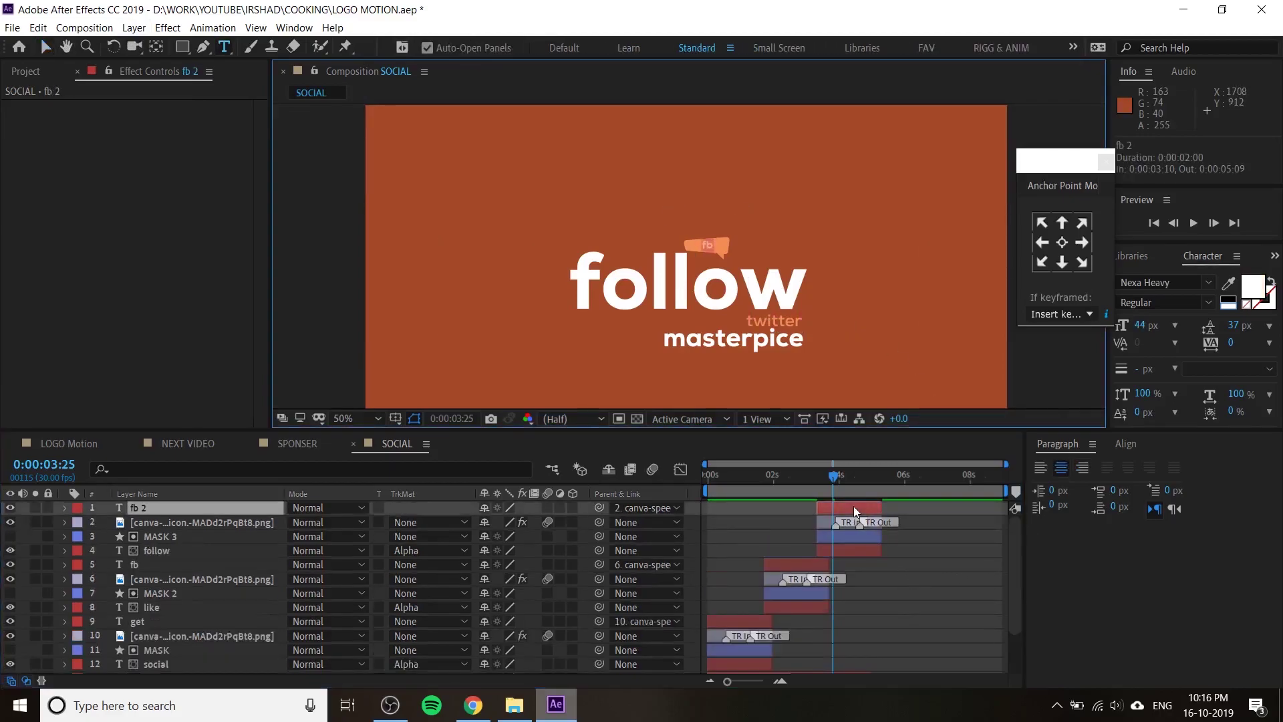
{"action": "type", "text": "tw"}
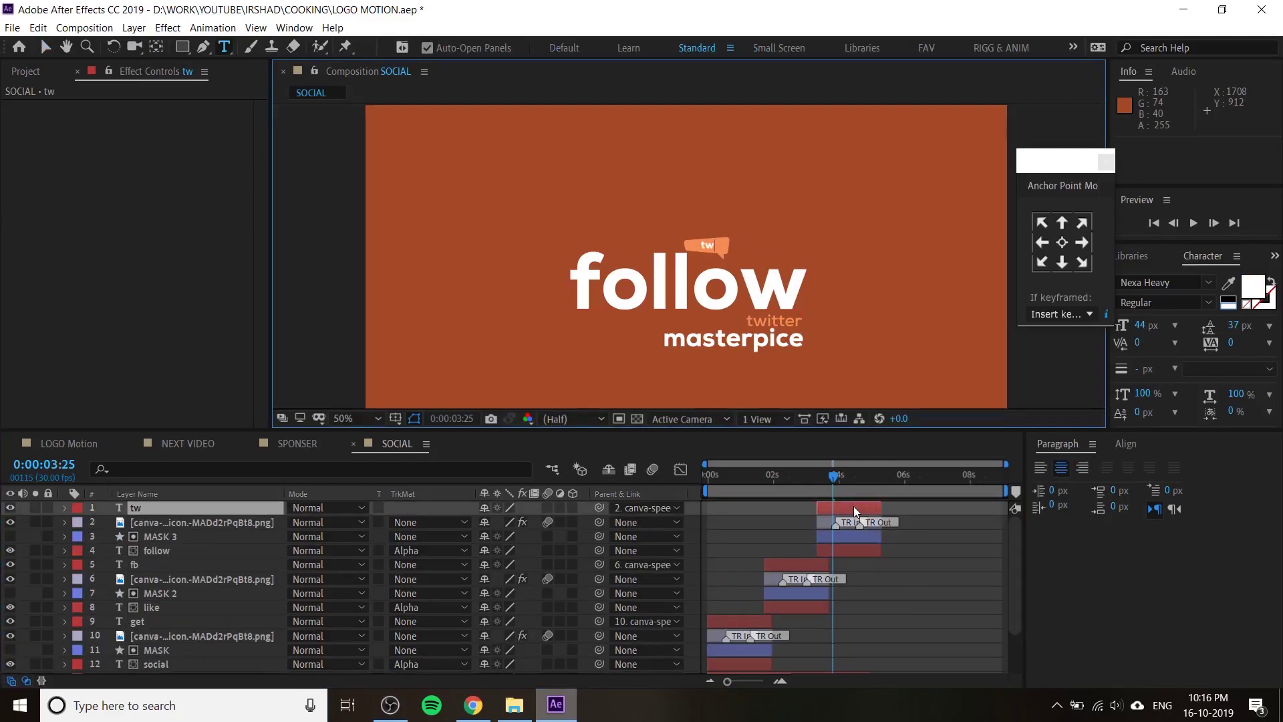
{"action": "type", "text": "tr"}
{"action": "left_click", "coordinate": [44, 46]}
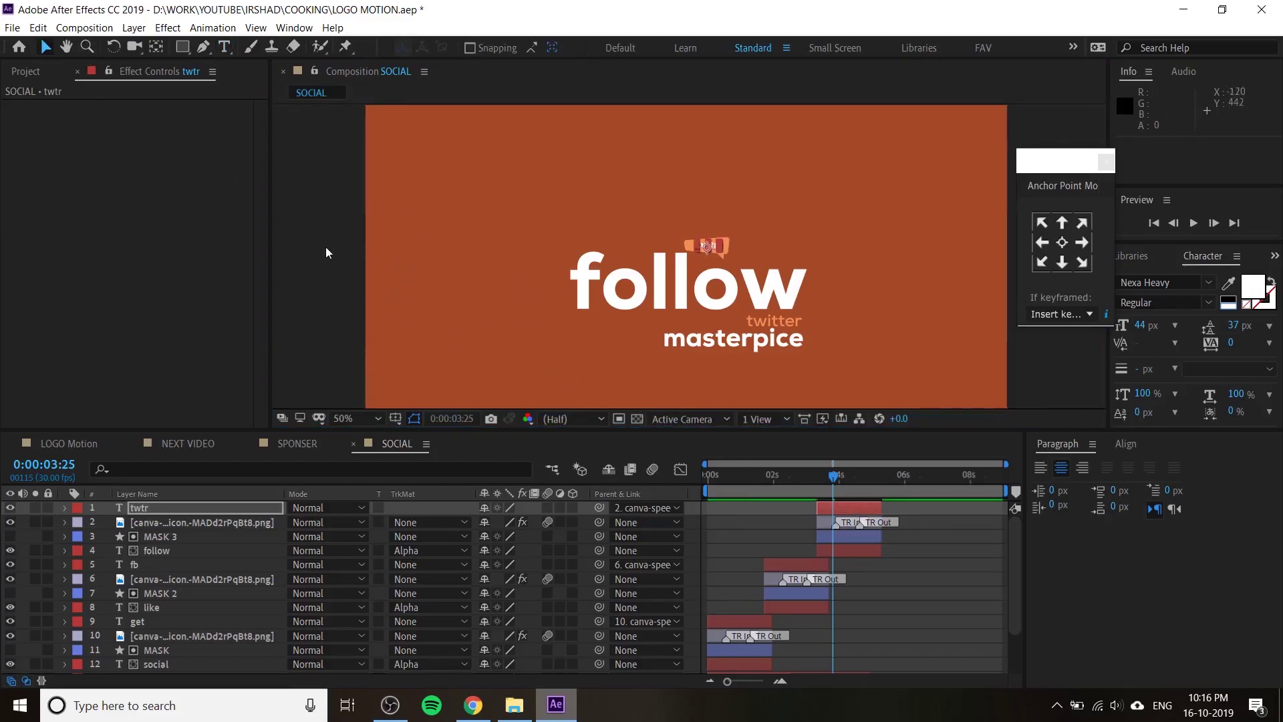
{"action": "left_click", "coordinate": [351, 273]}
- Preview the comp from about 3 seconds through the follow section
{"action": "left_click", "coordinate": [827, 475]}
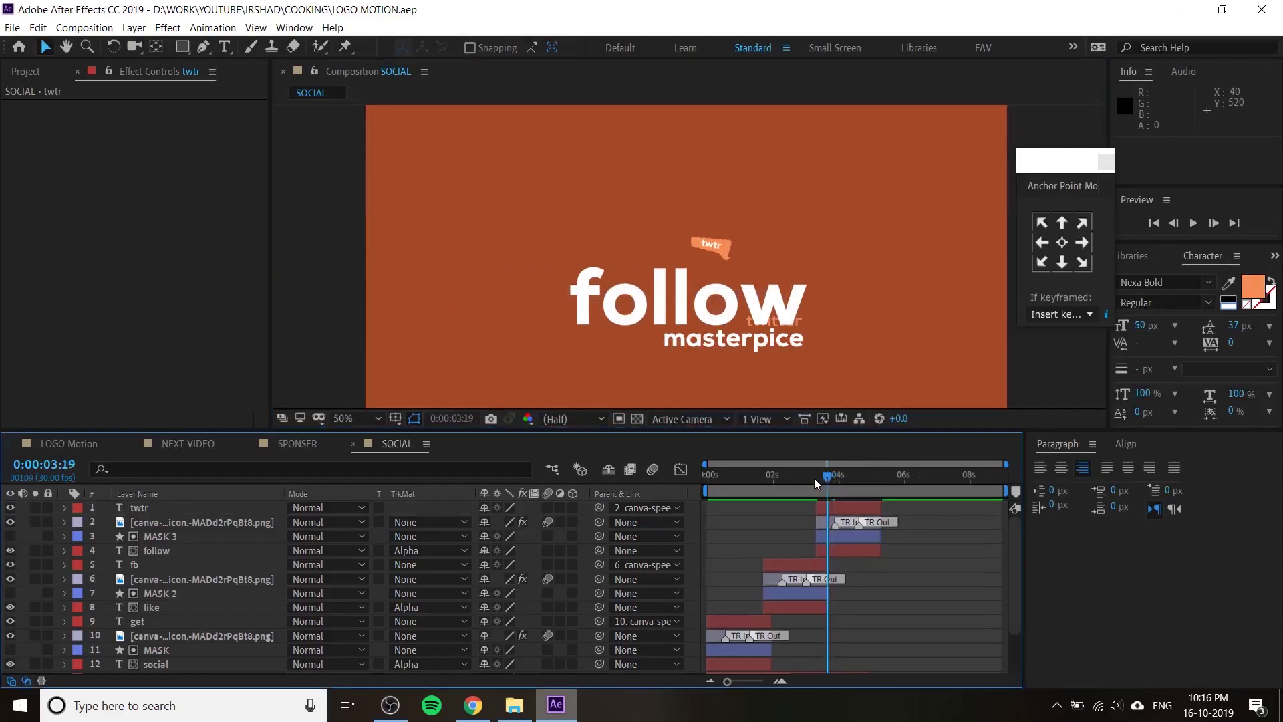
{"action": "left_click", "coordinate": [812, 477]}
{"action": "key", "text": "space"}
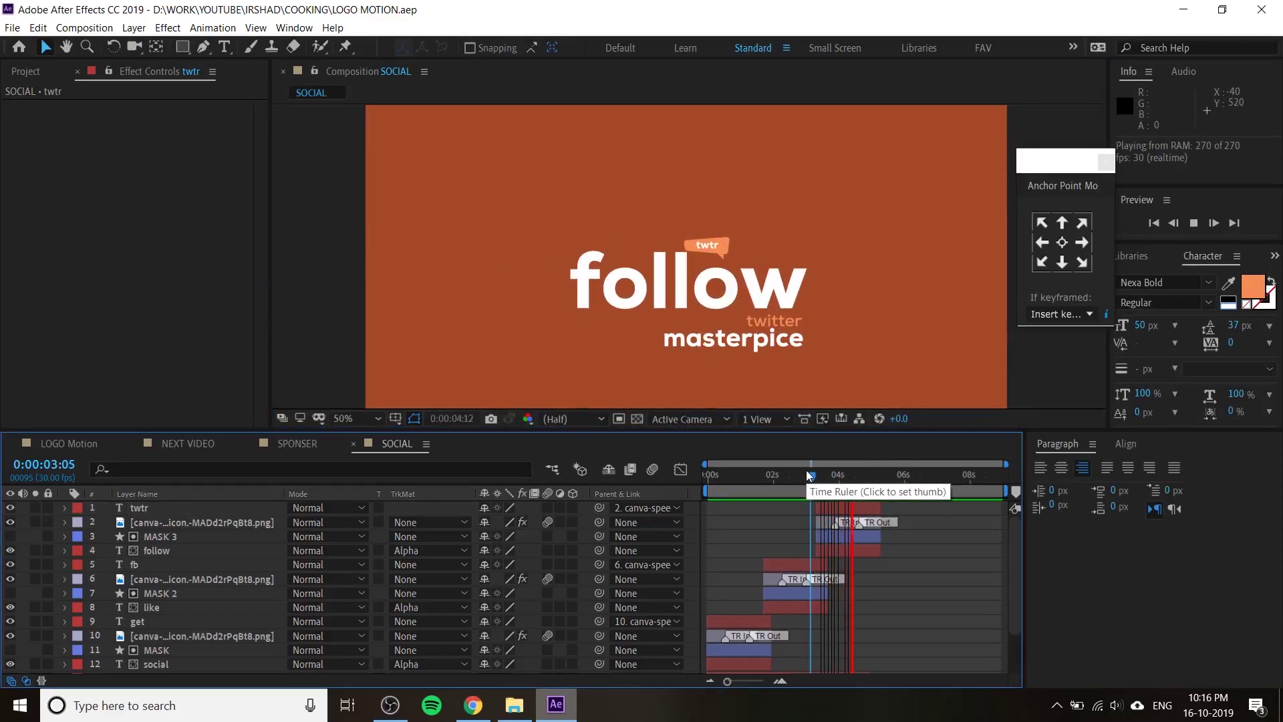
{"action": "left_click", "coordinate": [864, 528]}
- Move the twtr bubble right so it sits over the end of 'follow'
{"action": "left_click", "coordinate": [827, 521]}
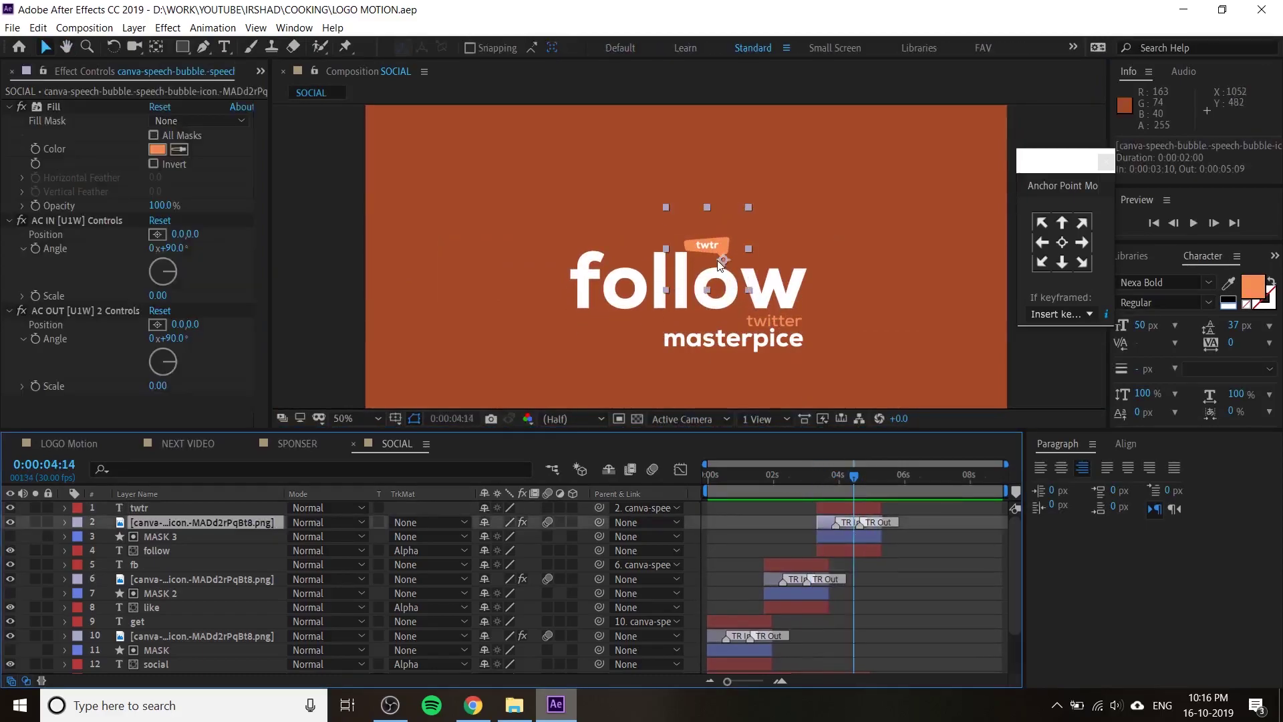
{"action": "mouse_move", "coordinate": [720, 264]}
{"action": "left_mouse_down"}
{"action": "mouse_move", "coordinate": [628, 257]}
{"action": "mouse_move", "coordinate": [803, 266]}
{"action": "left_mouse_up"}
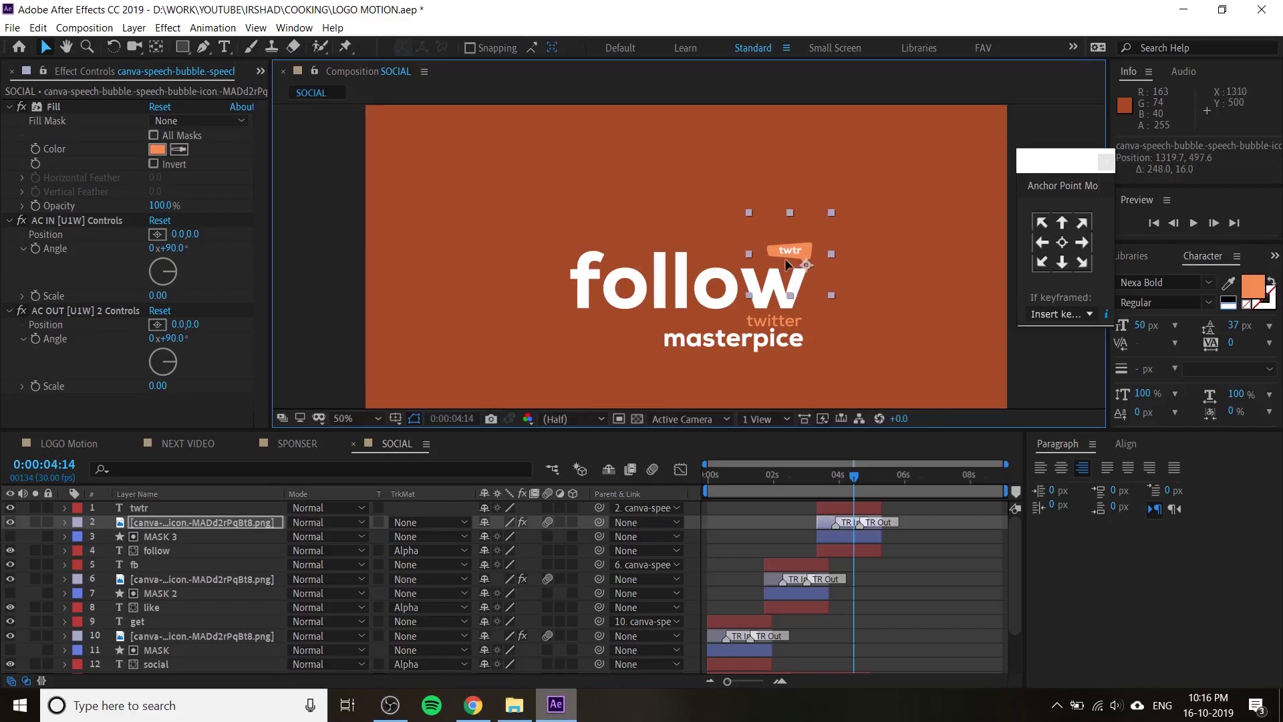
{"action": "left_click_drag", "start_coordinate": [803, 267], "coordinate": [790, 266]}
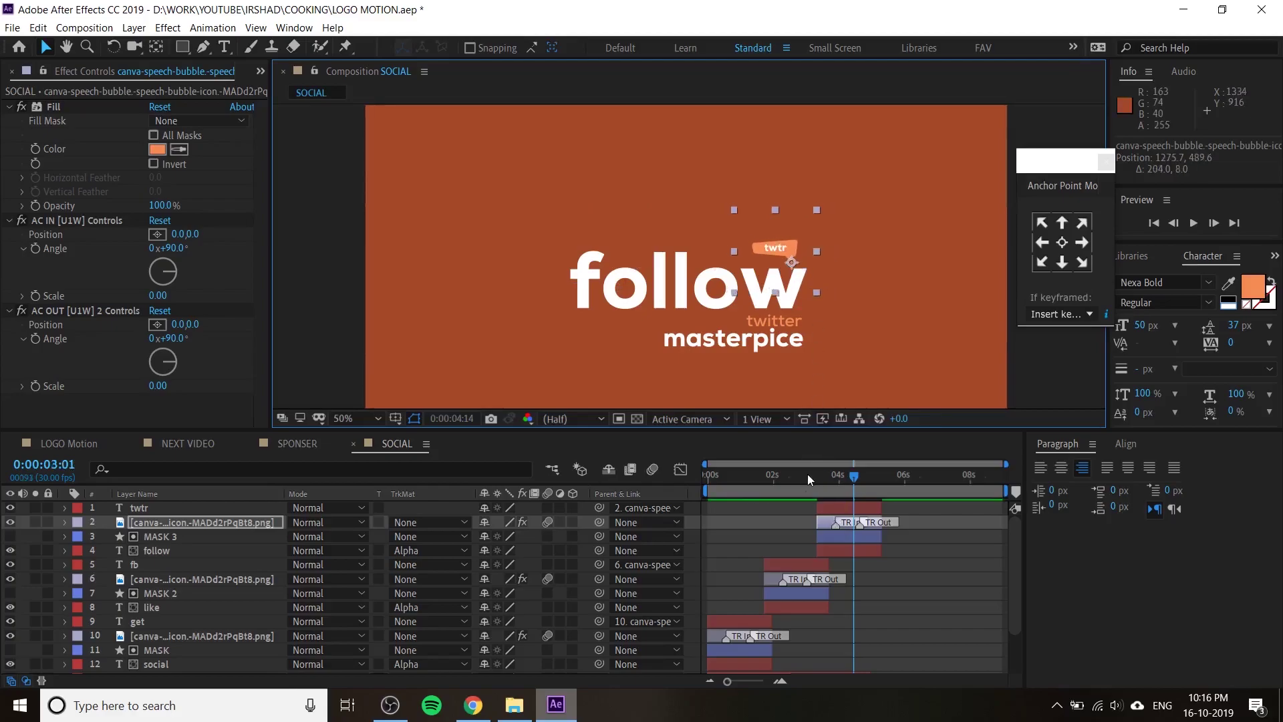
- Replay the preview and watch it cut to black near 0:00:05:14
{"action": "key", "text": "space"}
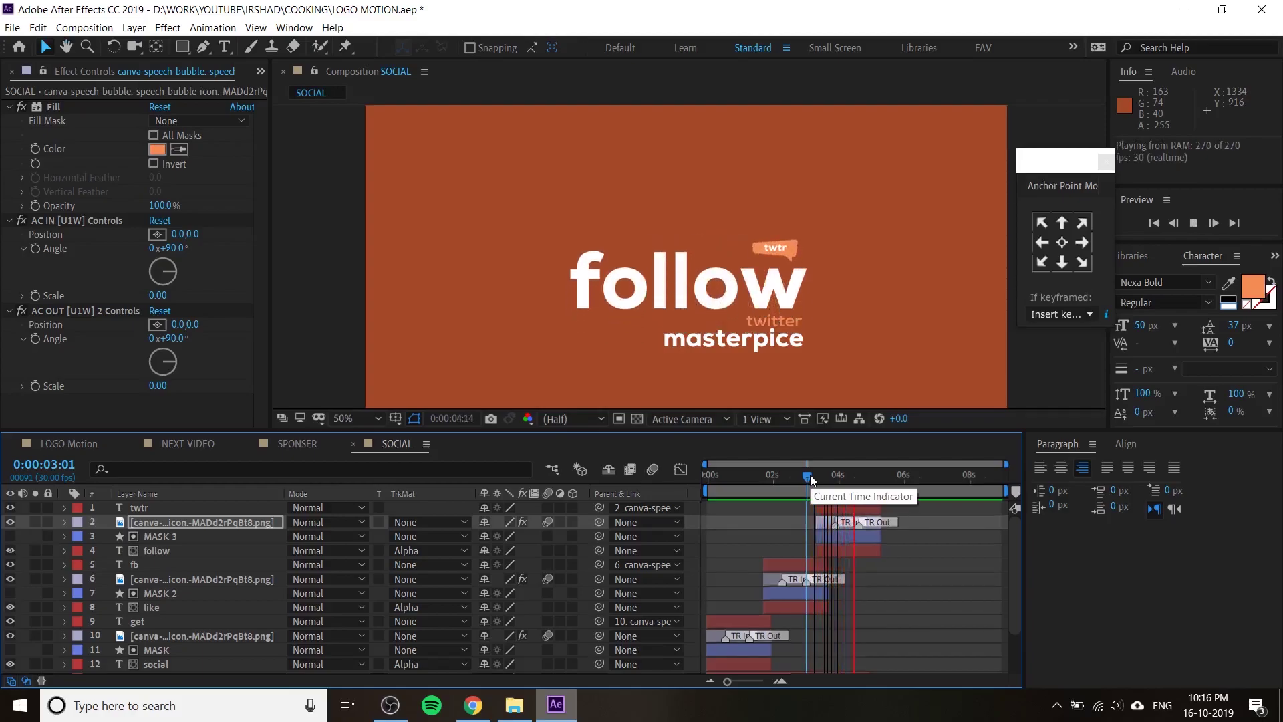
{"action": "key", "text": "space"}
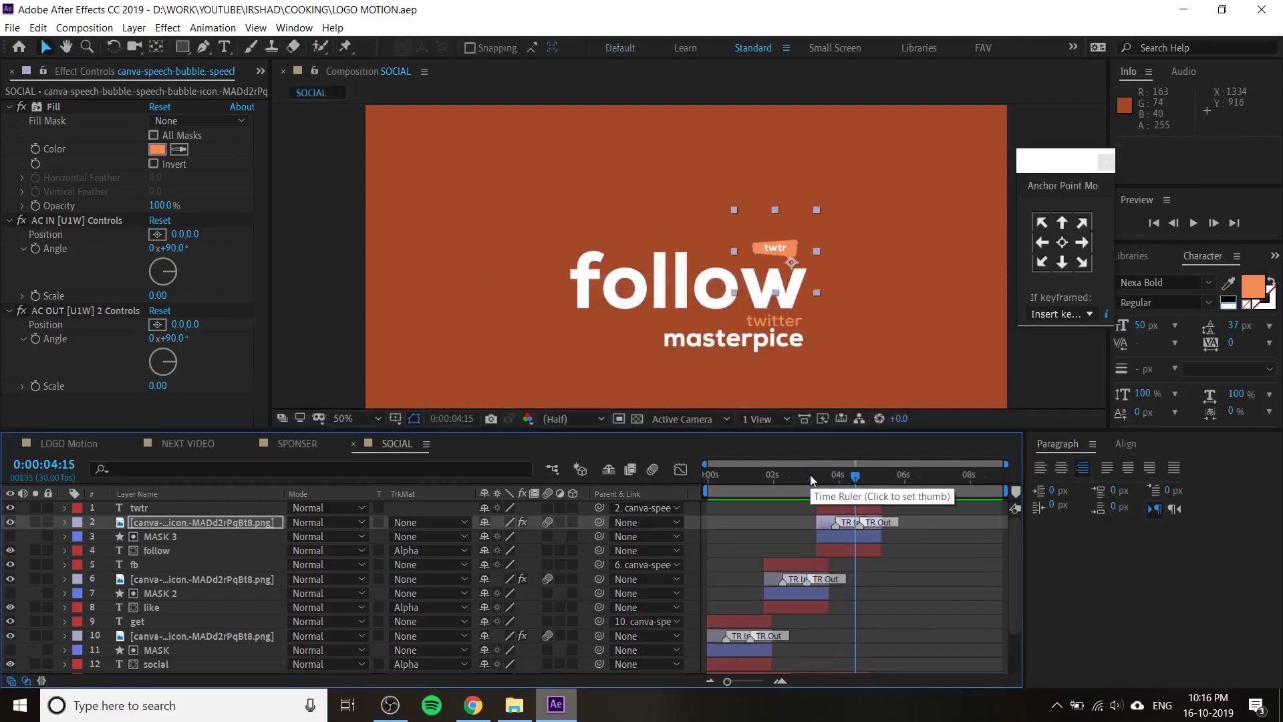
{"action": "key", "text": "space"}
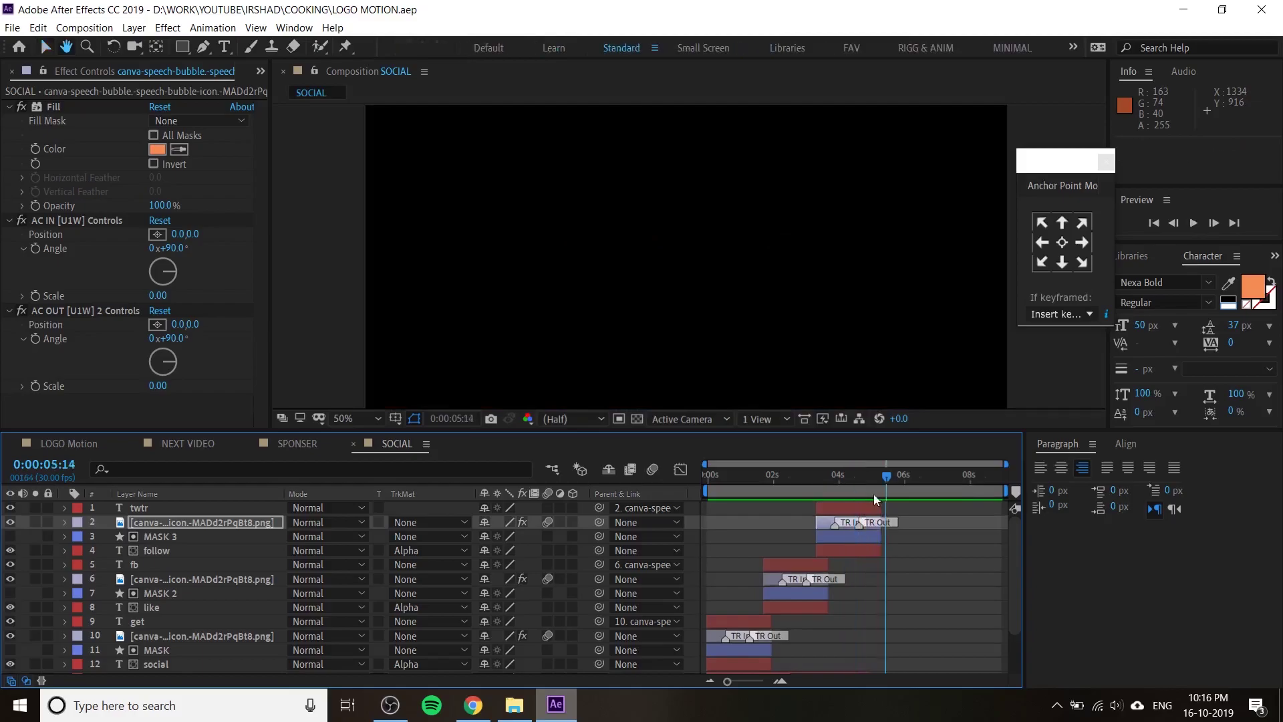
{"action": "scroll", "coordinate": [909, 635], "scroll_direction": "down", "scroll_amount": 3}
- Drag the masterpice, twitter and BG layers' out points later so they last past 6 seconds
{"action": "left_click", "coordinate": [866, 629]}
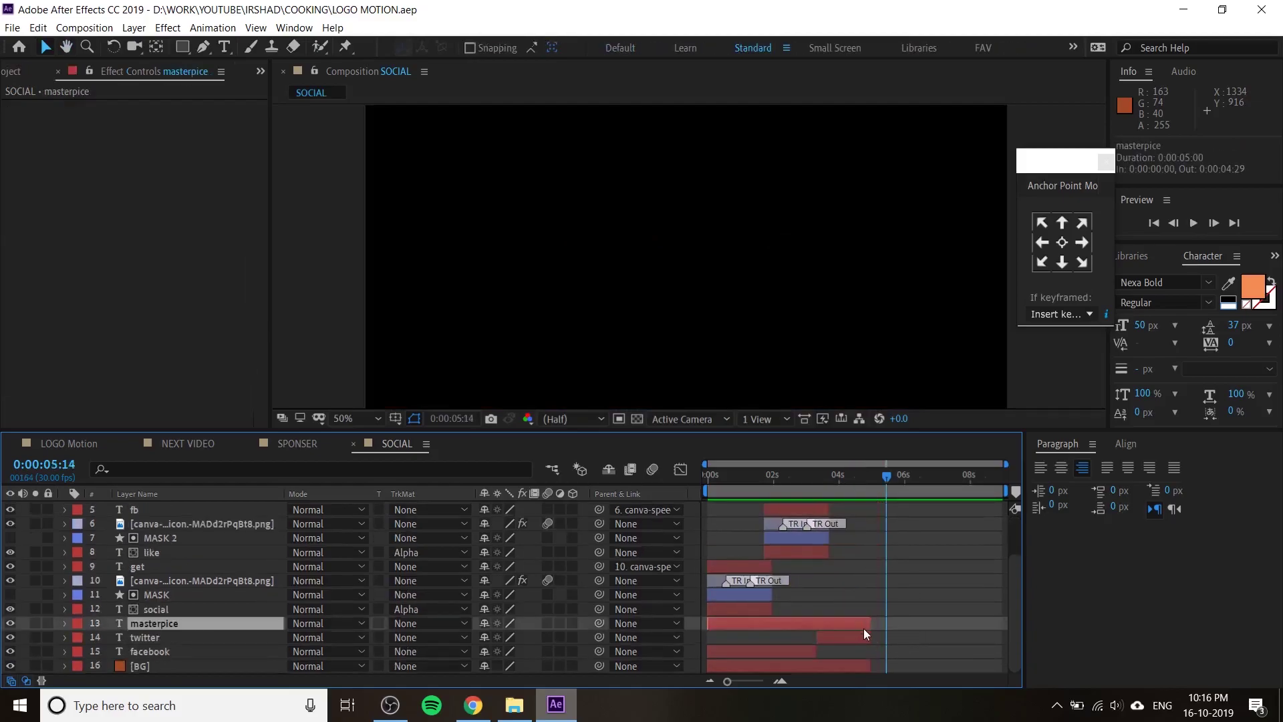
{"action": "left_click", "coordinate": [864, 639], "text": "ctrl"}
{"action": "left_click", "coordinate": [859, 666], "text": "ctrl"}
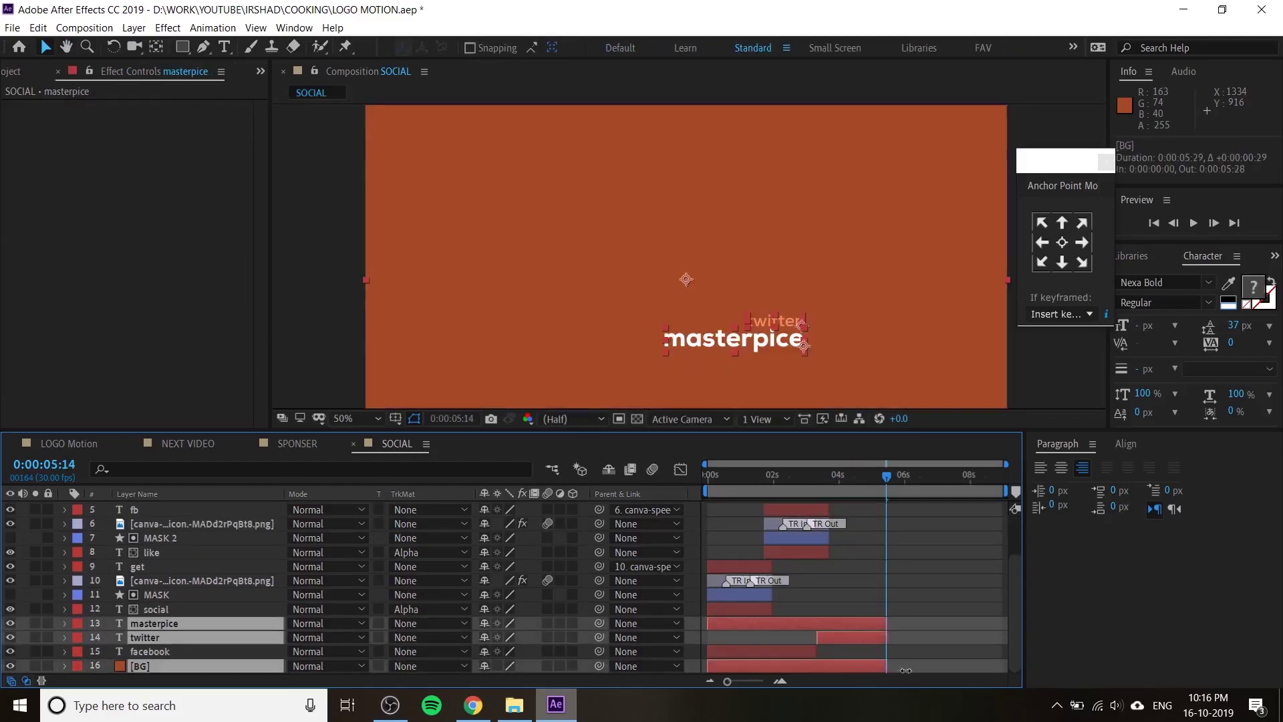
{"action": "left_click_drag", "start_coordinate": [869, 668], "coordinate": [1007, 667]}
{"action": "left_click", "coordinate": [892, 584]}
{"action": "scroll", "coordinate": [895, 583], "scroll_direction": "up", "scroll_amount": 3}
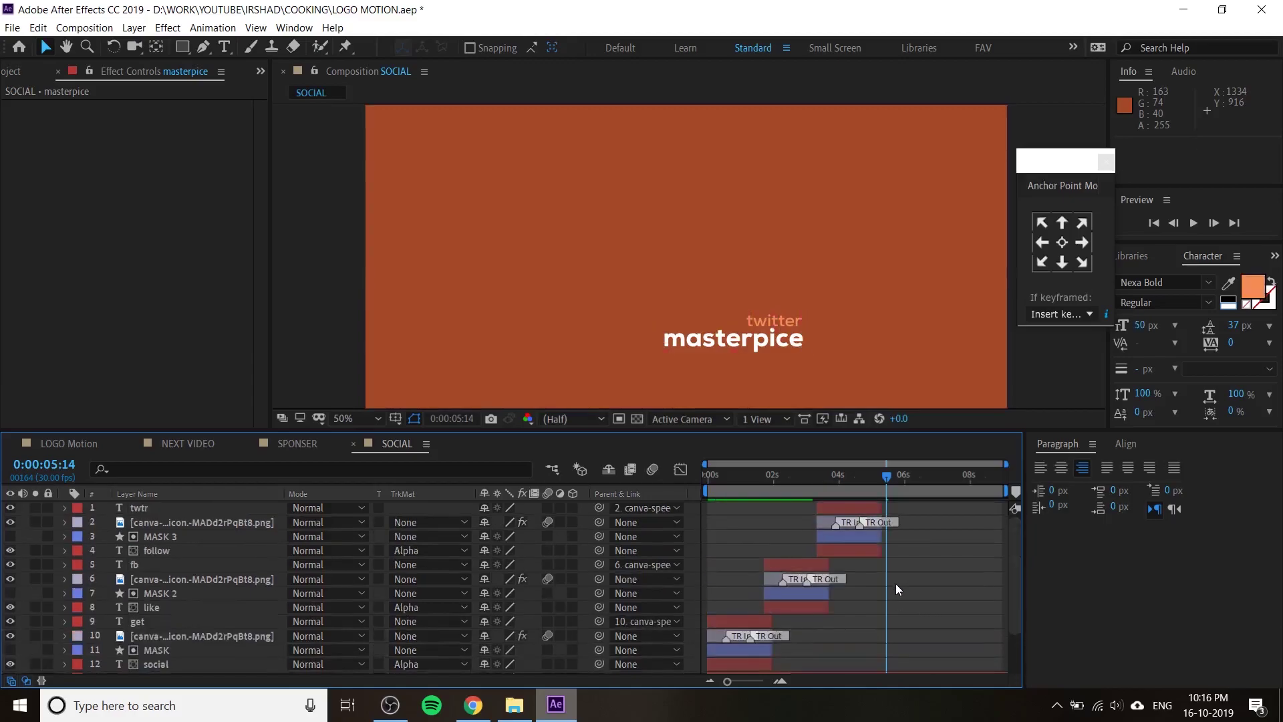
{"action": "left_click_drag", "start_coordinate": [884, 479], "coordinate": [914, 512]}
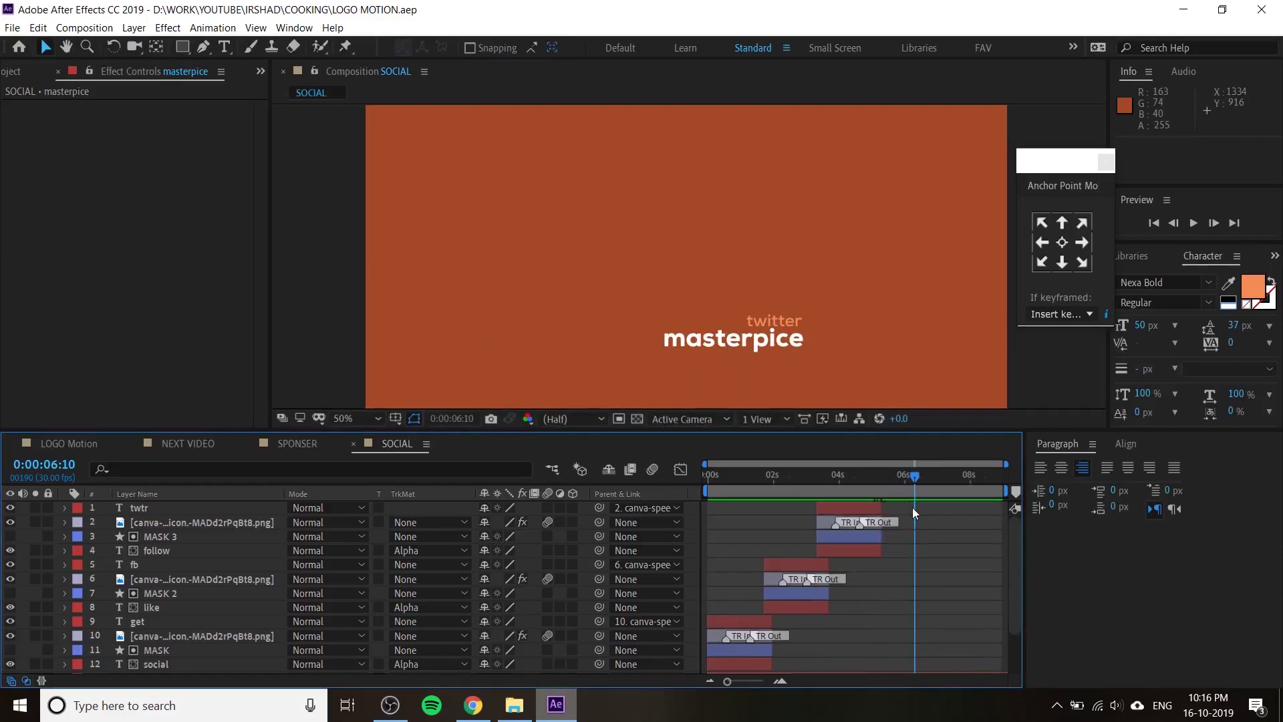
{"action": "left_click", "coordinate": [872, 552]}
{"action": "left_click", "coordinate": [864, 507], "text": "shift"}
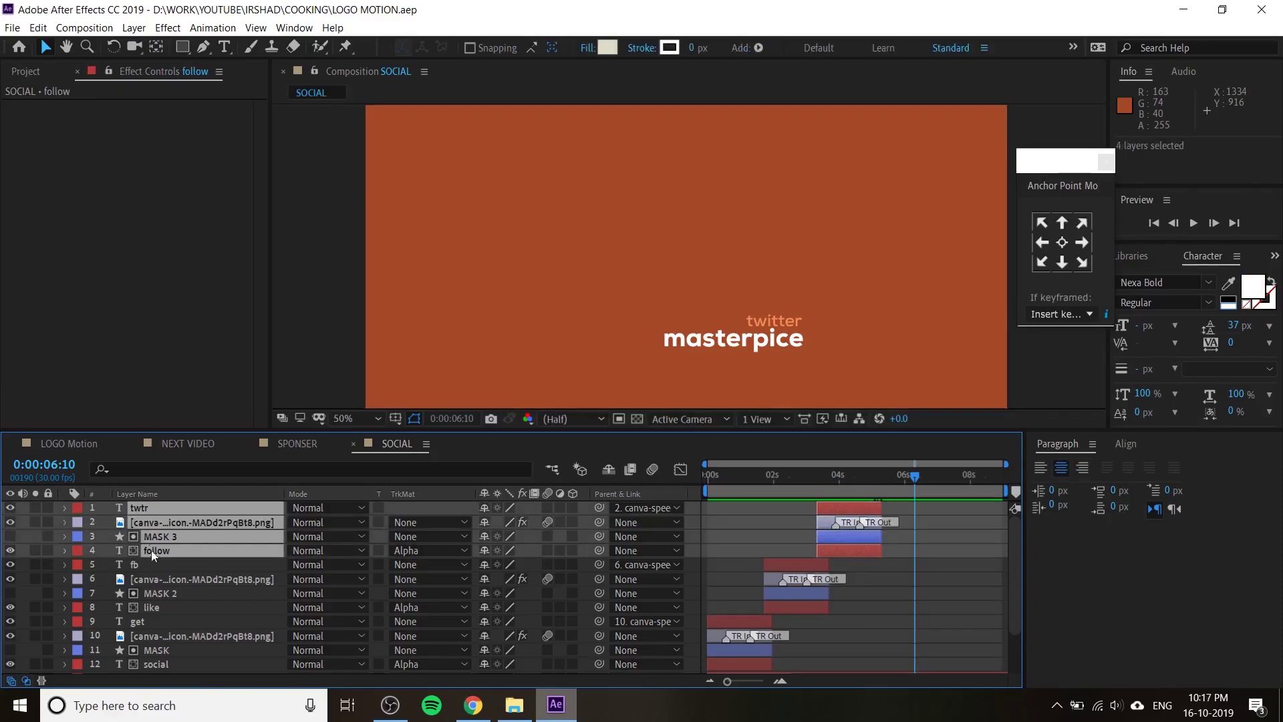
- Duplicate the four follow-group layers, move them to the top, and shift them later
{"action": "key", "text": "ctrl+d"}
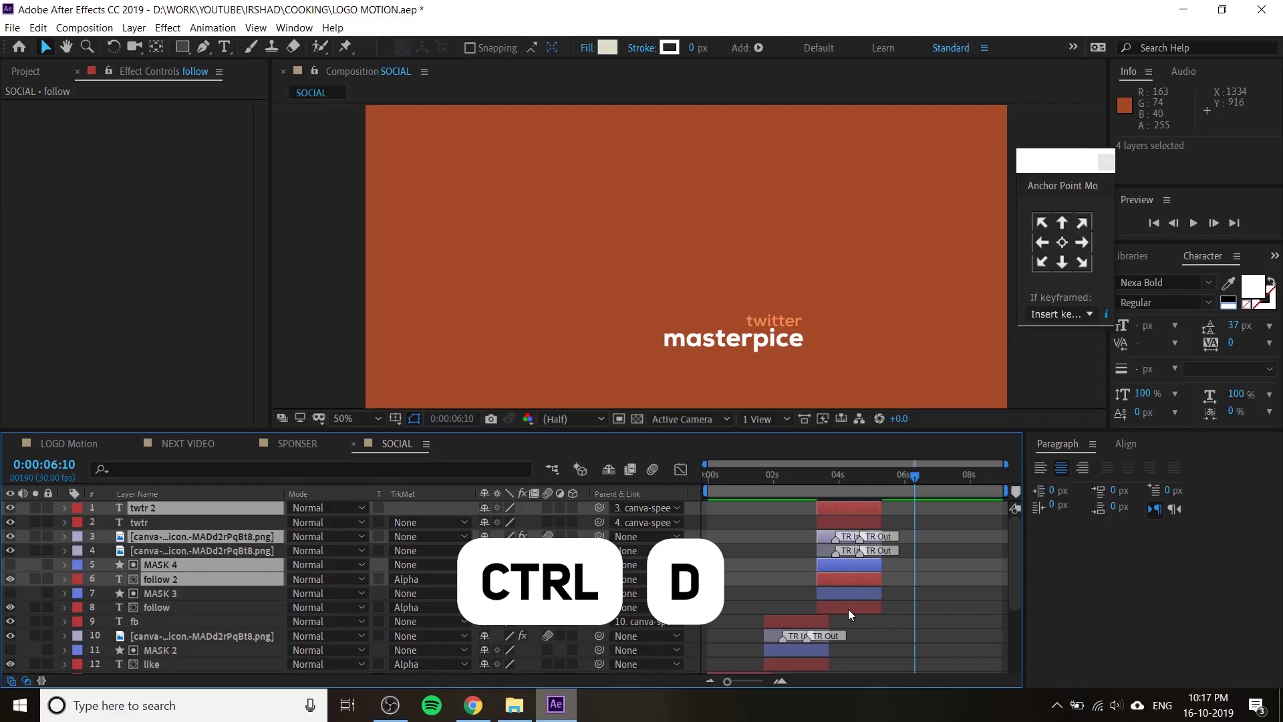
{"action": "key", "text": "ctrl+shift+bracketright"}
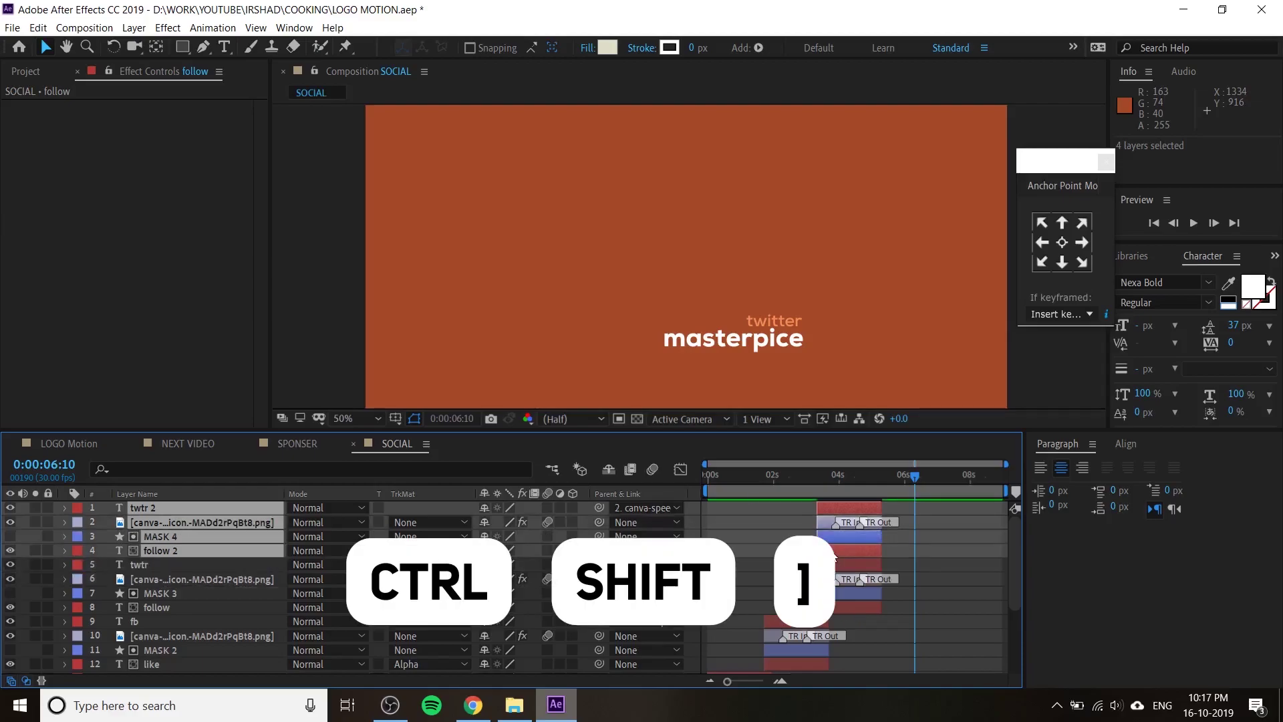
{"action": "left_click_drag", "start_coordinate": [834, 554], "coordinate": [887, 562]}
{"action": "left_click", "coordinate": [909, 574]}
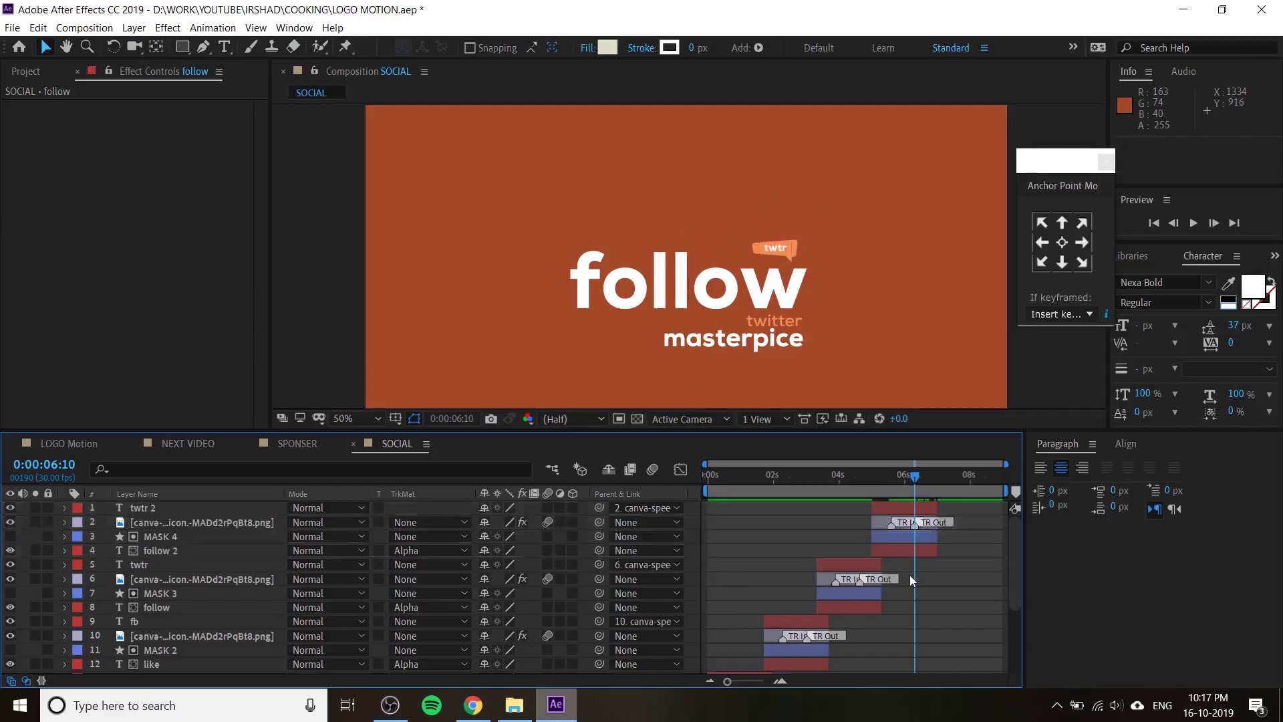
- Retype the duplicated follow text as 'watch' and move its speech bubble left above it
{"action": "left_click", "coordinate": [899, 549]}
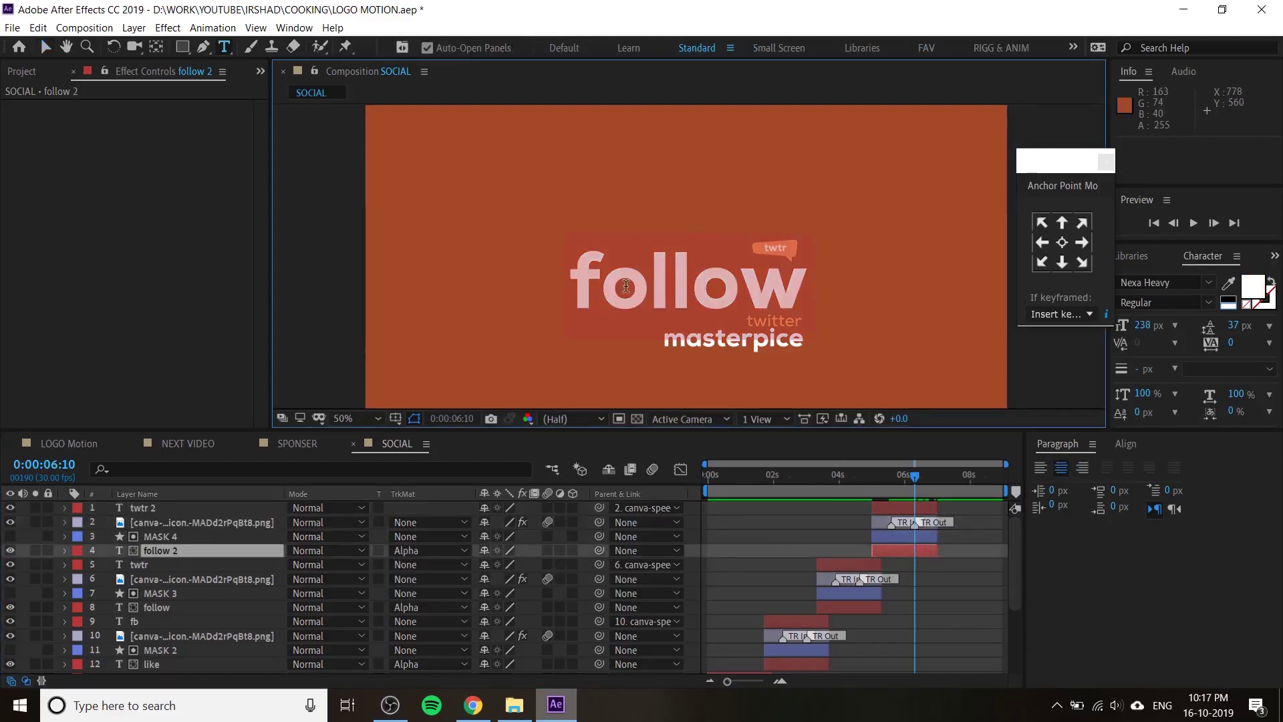
{"action": "type", "text": "watch"}
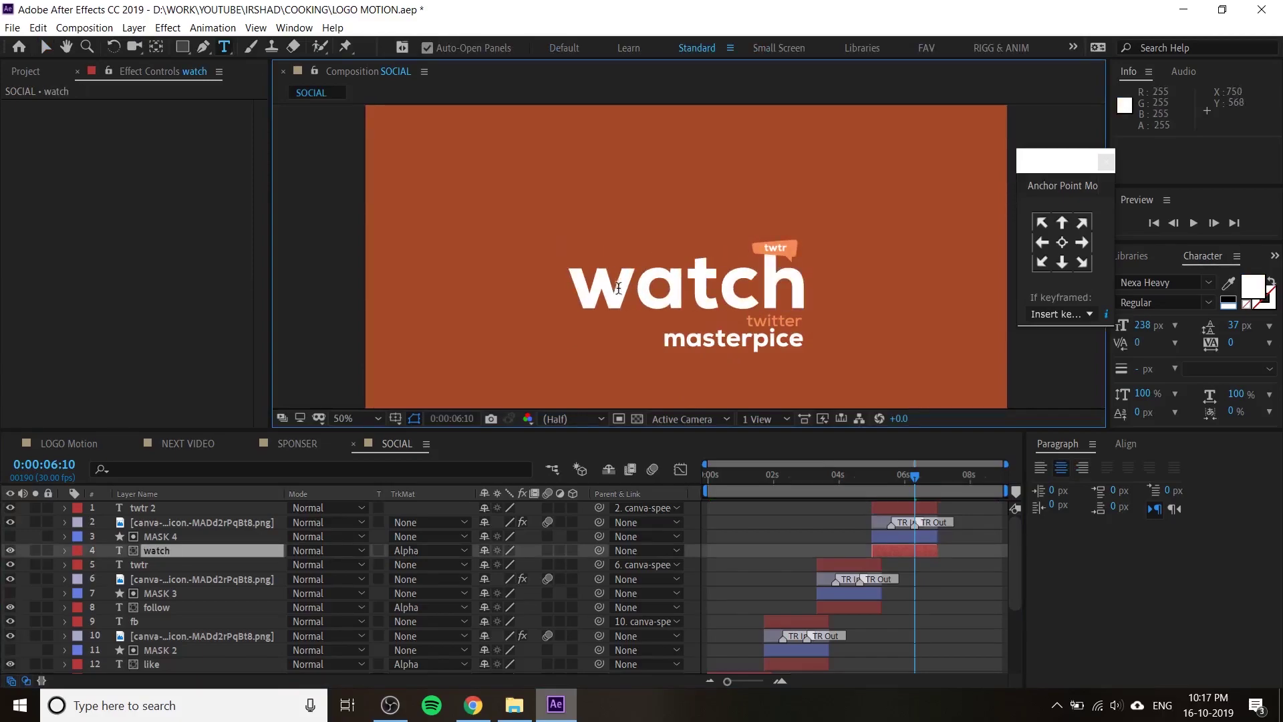
{"action": "left_click", "coordinate": [44, 48]}
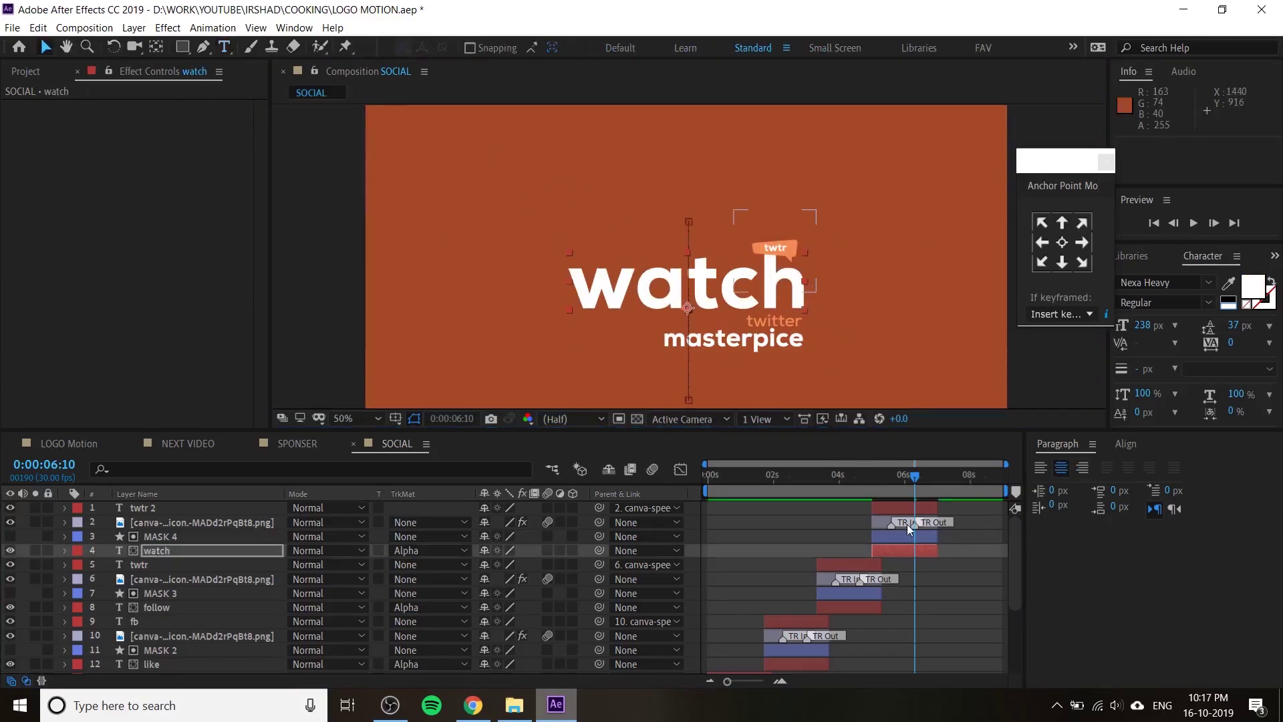
{"action": "left_click", "coordinate": [883, 519]}
{"action": "left_click_drag", "start_coordinate": [792, 259], "coordinate": [790, 259]}
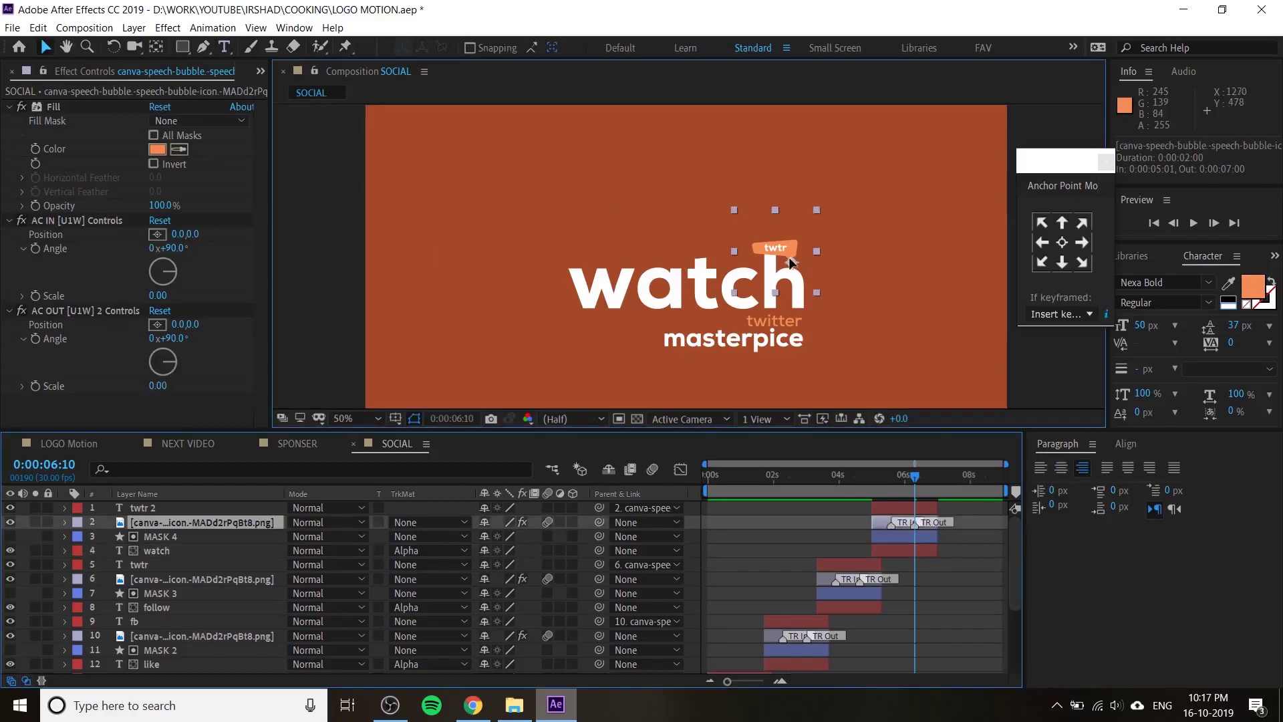
{"action": "left_click_drag", "start_coordinate": [676, 259], "coordinate": [657, 257]}
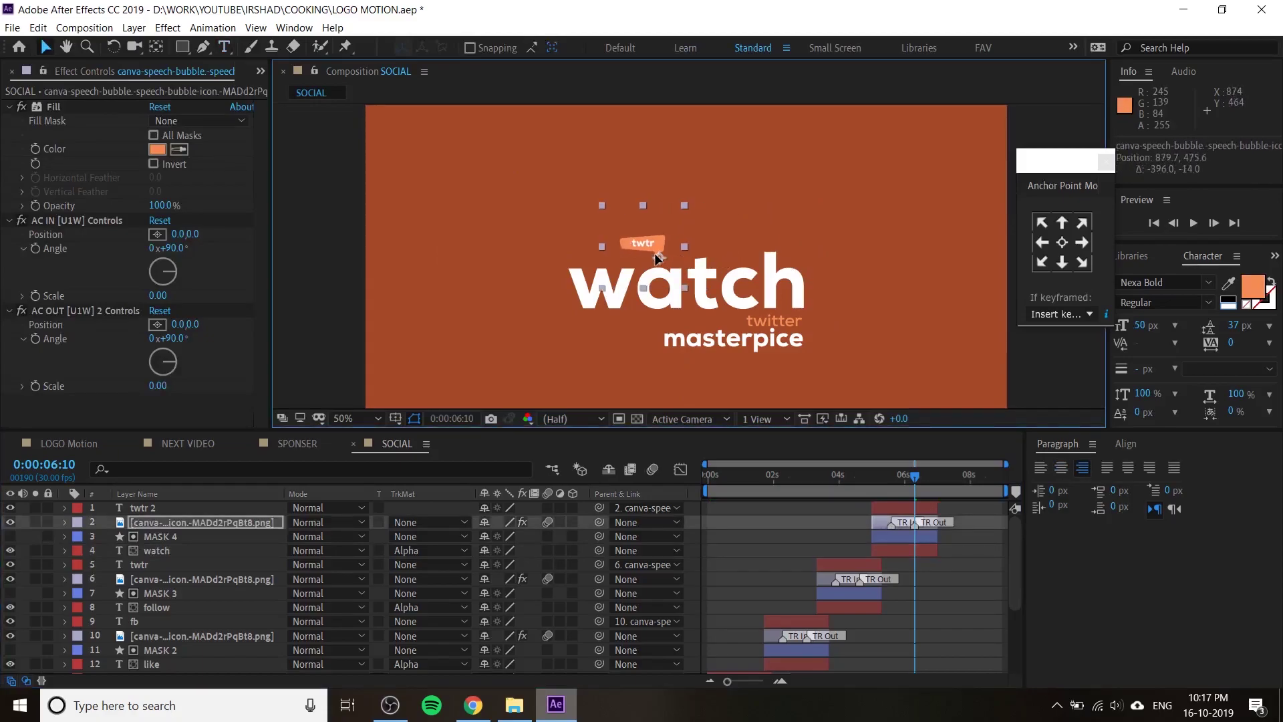
- Change the duplicated bubble's text to 'yt'
{"action": "double_click", "coordinate": [908, 508]}
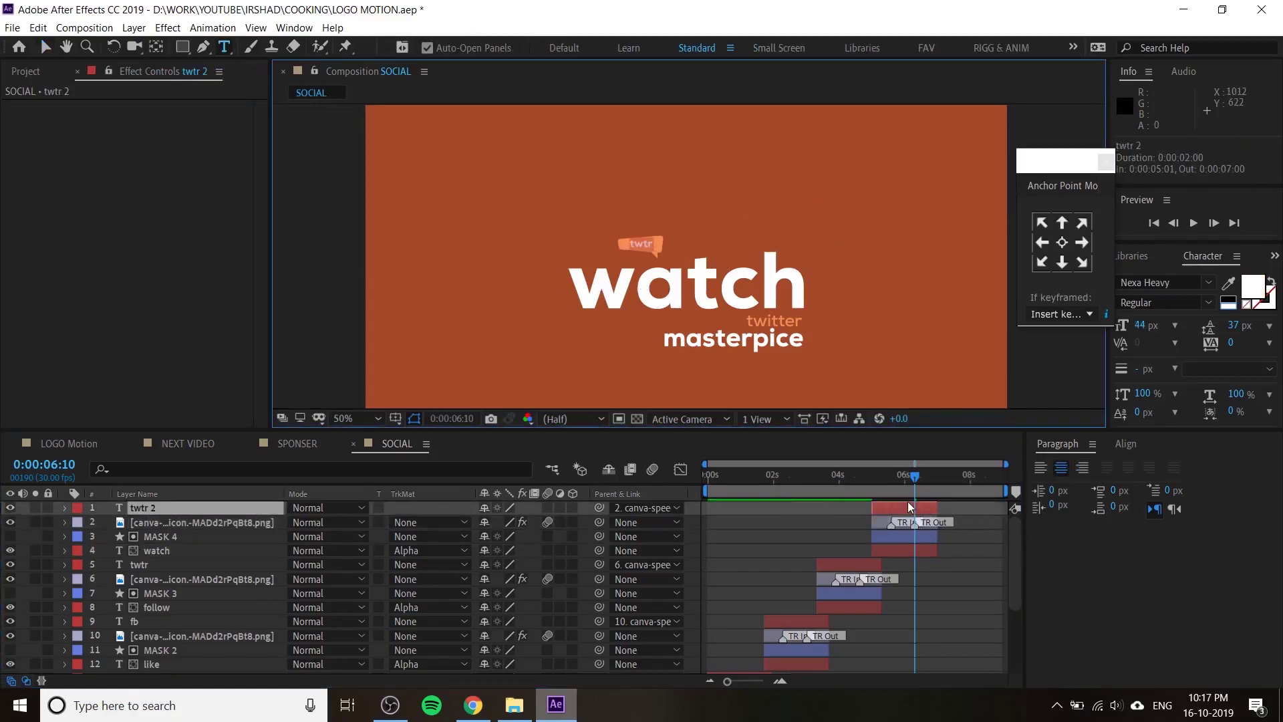
{"action": "type", "text": "Y"}
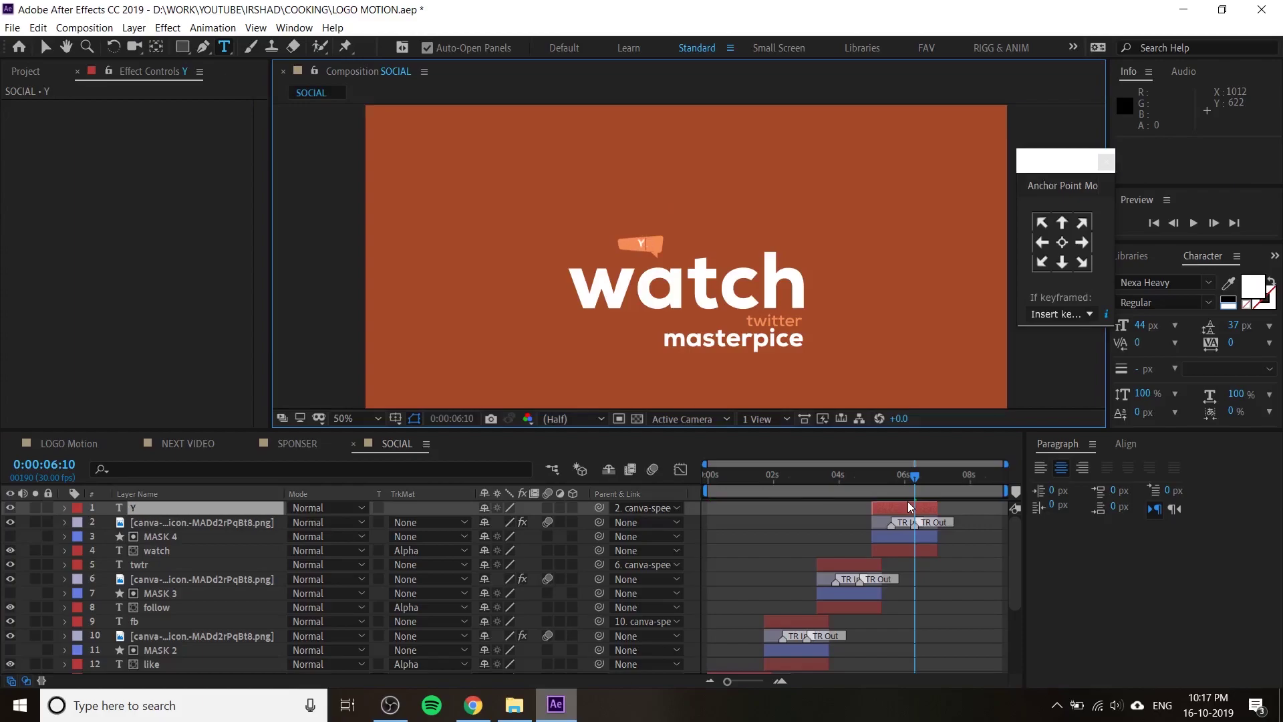
{"action": "key", "text": "BackSpace"}
{"action": "type", "text": "yt"}
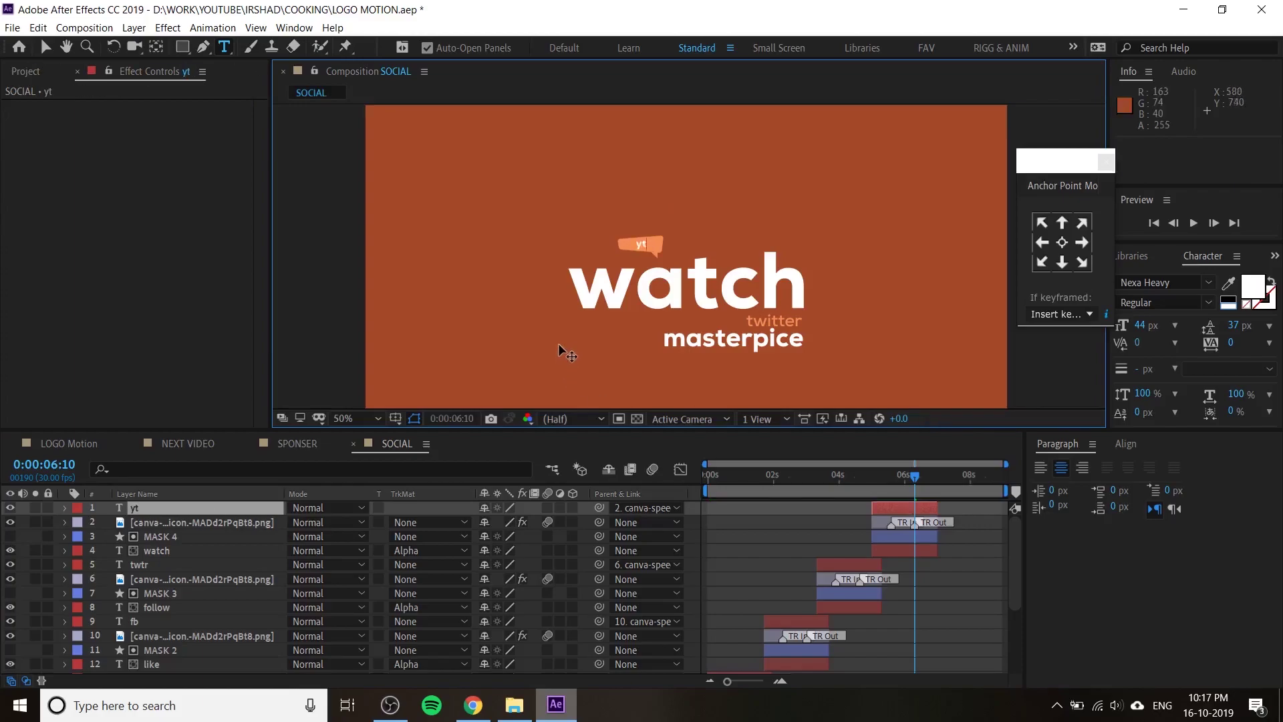
{"action": "left_click", "coordinate": [45, 49]}
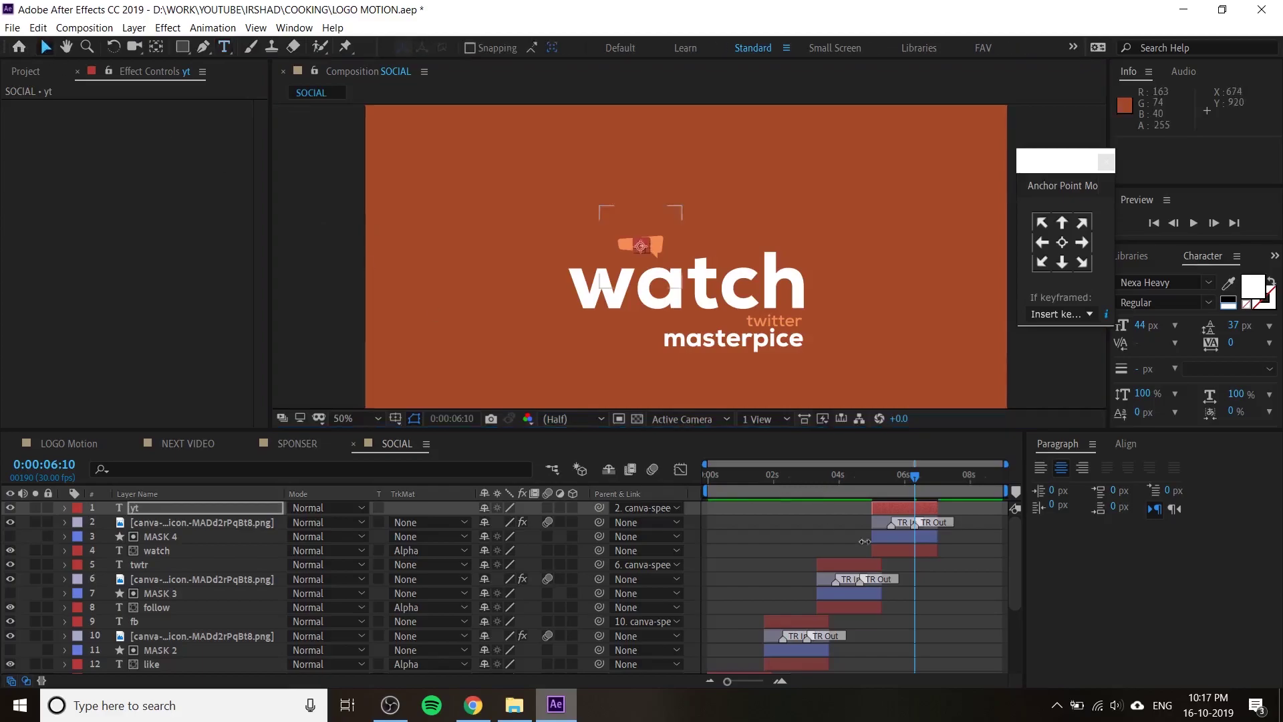
{"action": "left_click", "coordinate": [965, 591]}
{"action": "scroll", "coordinate": [904, 616], "scroll_direction": "down", "scroll_amount": 2}
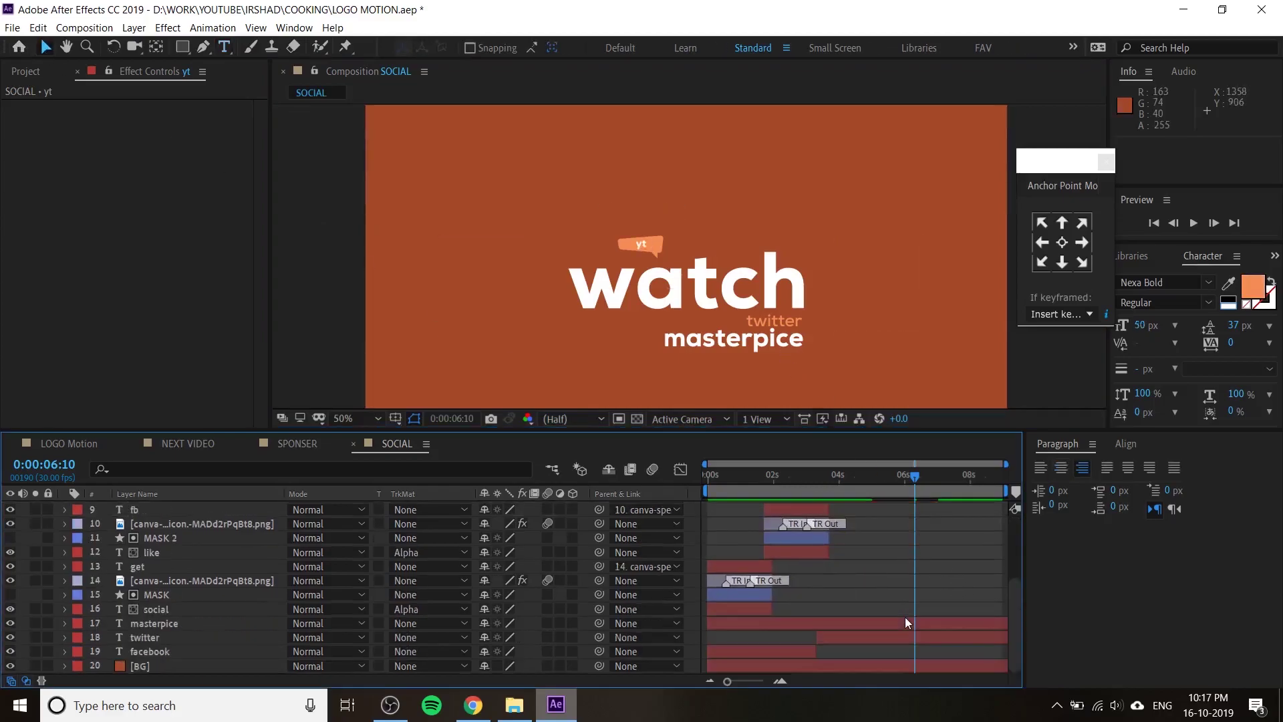
{"action": "scroll", "coordinate": [903, 543], "scroll_direction": "up", "scroll_amount": 1}
- Split the twitter caption layer at 0:00:05:01 with Ctrl+Shift+D
{"action": "left_click", "coordinate": [873, 479]}
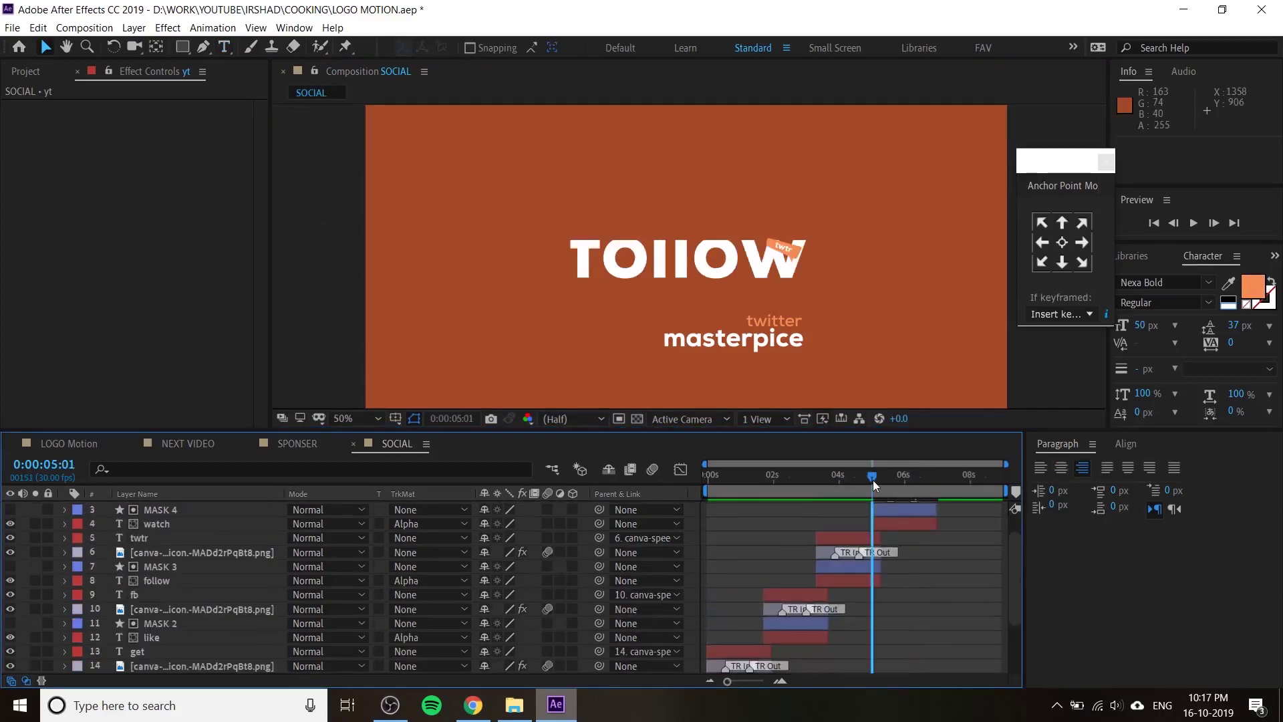
{"action": "scroll", "coordinate": [920, 636], "scroll_direction": "down", "scroll_amount": 3}
{"action": "left_click", "coordinate": [877, 640]}
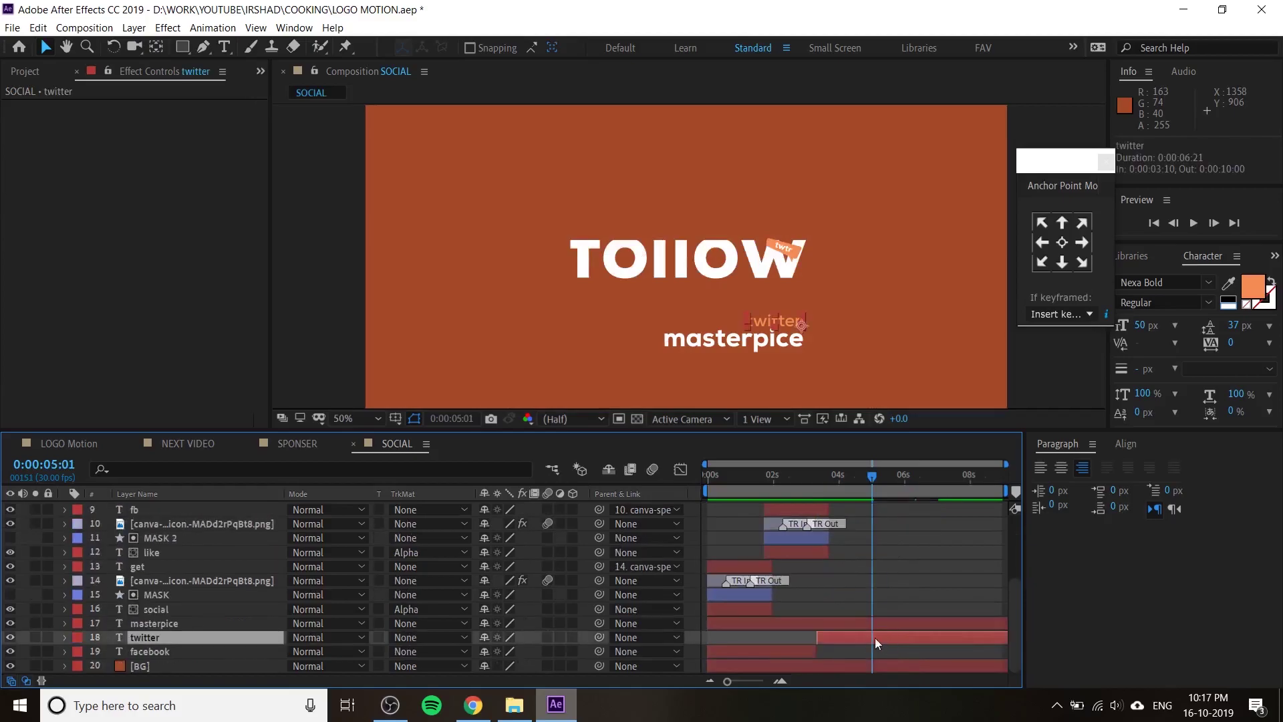
{"action": "key", "text": "ctrl+shift+d"}
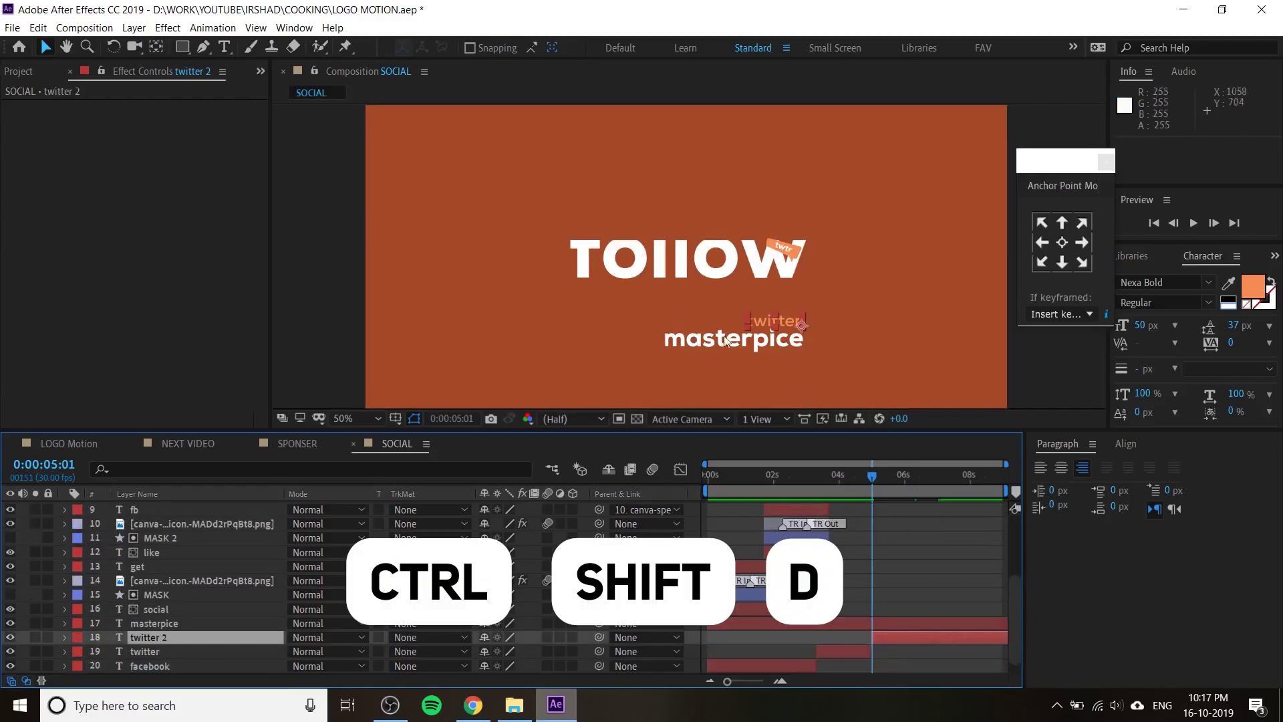
- Retype the later twitter half as 'youtube' and preview the result
{"action": "left_click", "coordinate": [783, 332]}
{"action": "key", "text": "ctrl+t"}
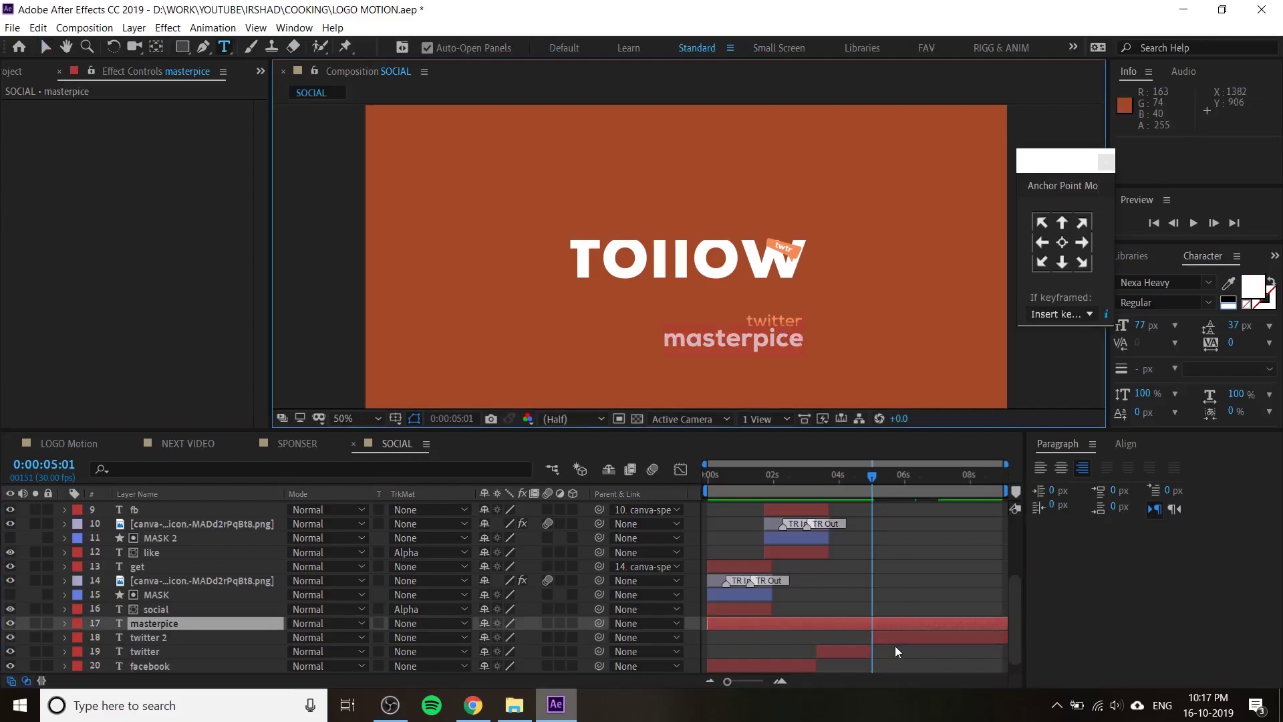
{"action": "left_click", "coordinate": [895, 640]}
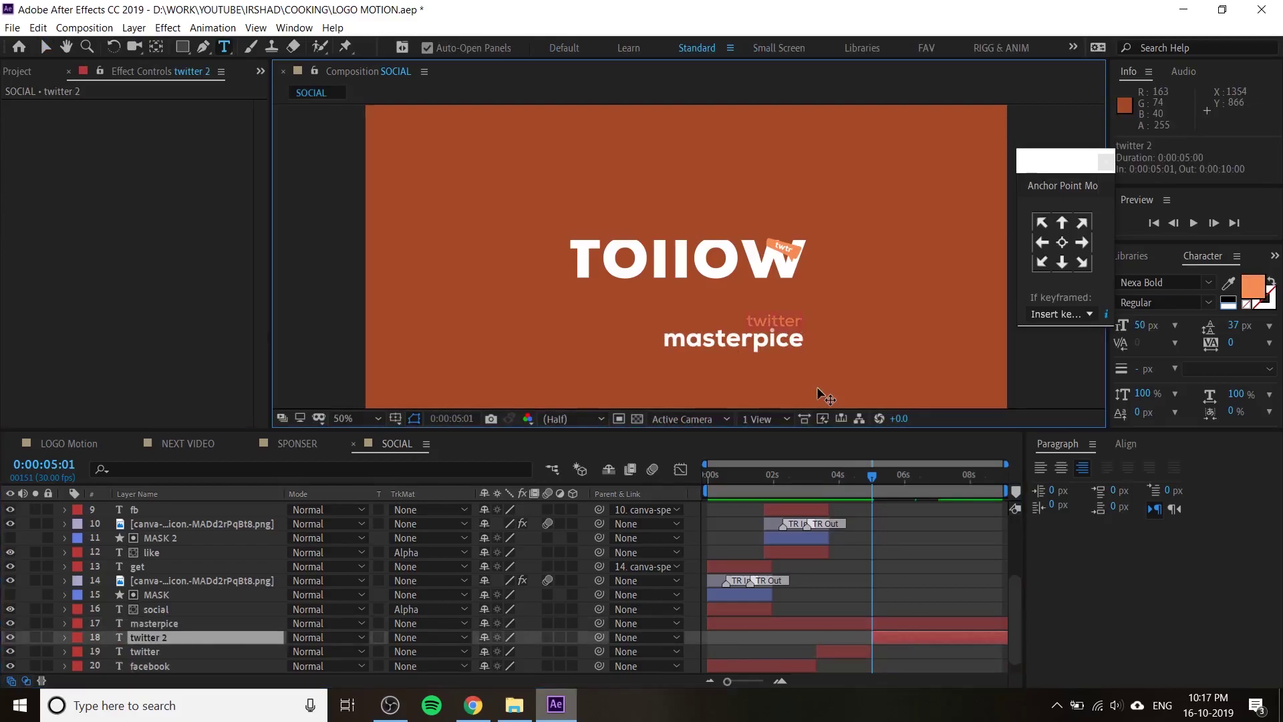
{"action": "key", "text": "BackSpace"}
{"action": "type", "text": "youtu"}
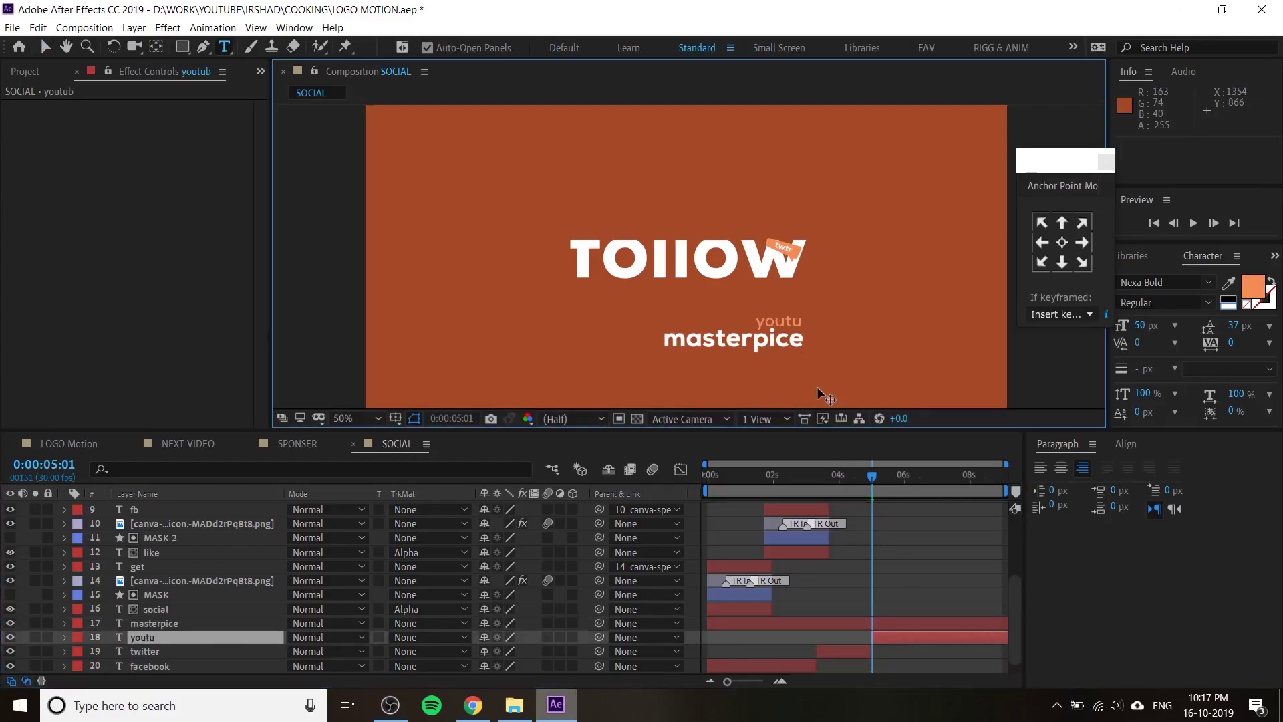
{"action": "type", "text": "be"}
{"action": "left_click", "coordinate": [44, 46]}
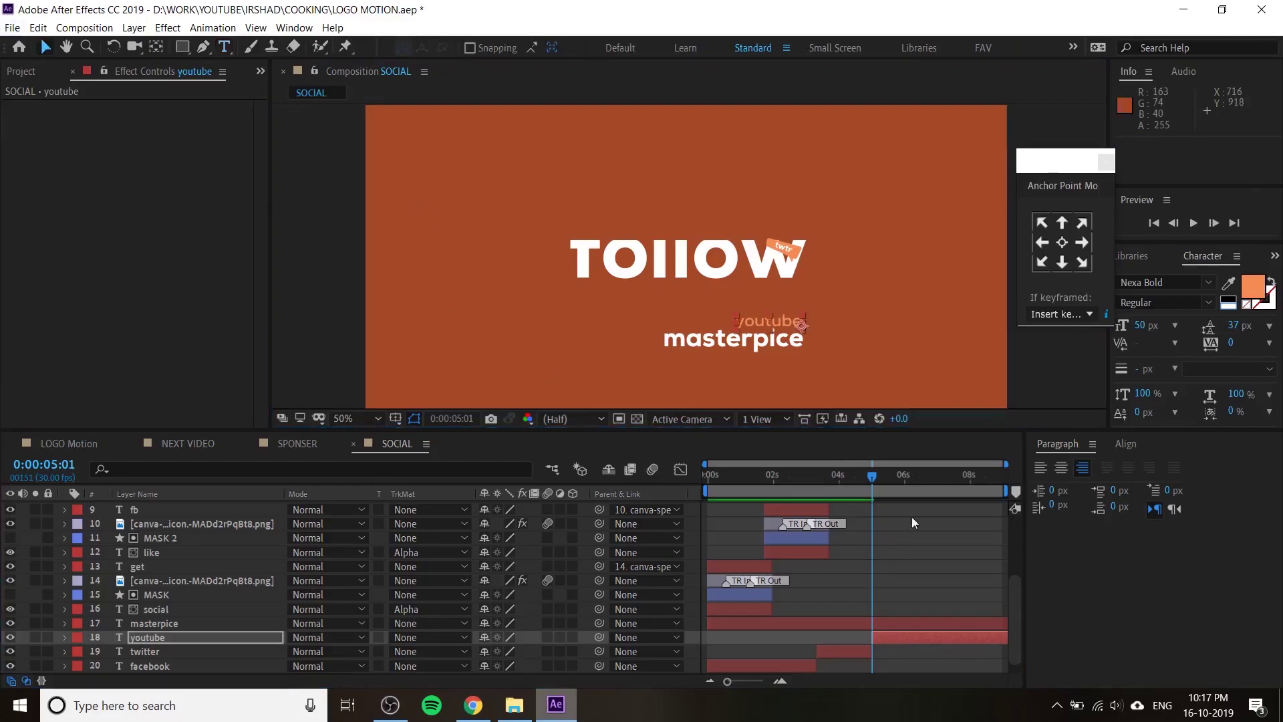
{"action": "left_click_drag", "start_coordinate": [871, 475], "coordinate": [819, 487]}
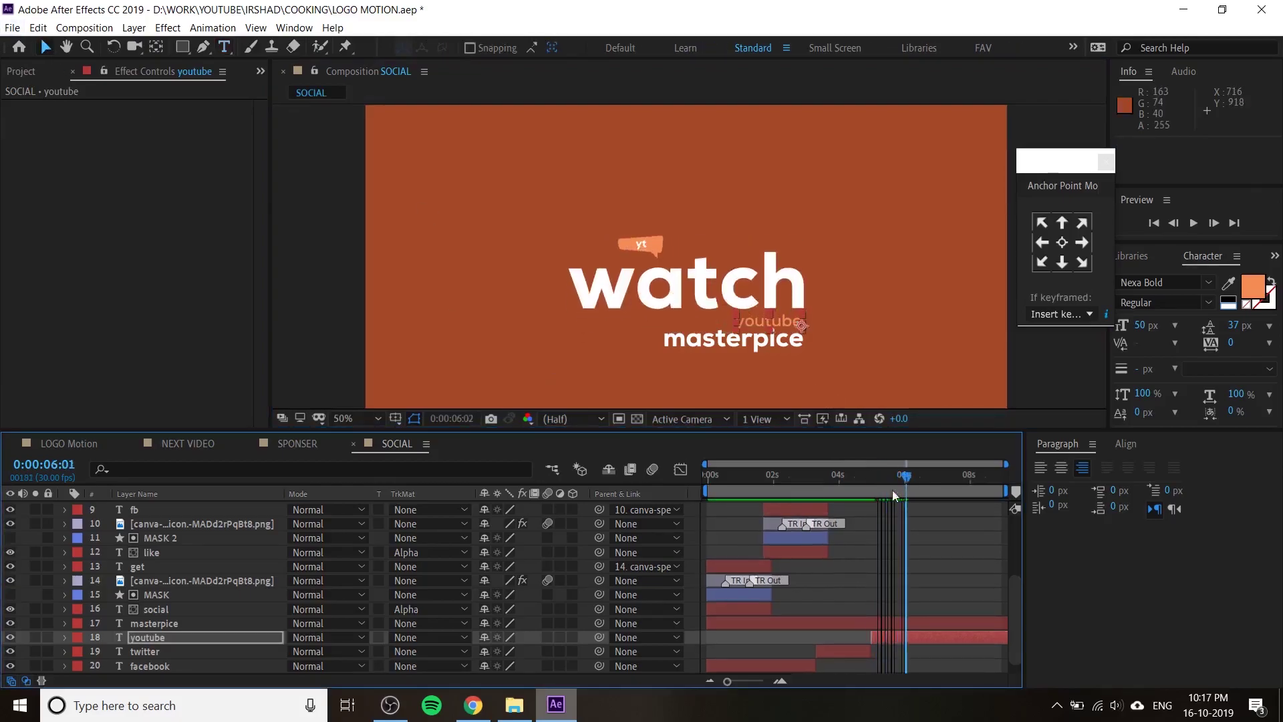
{"action": "key", "text": "space"}
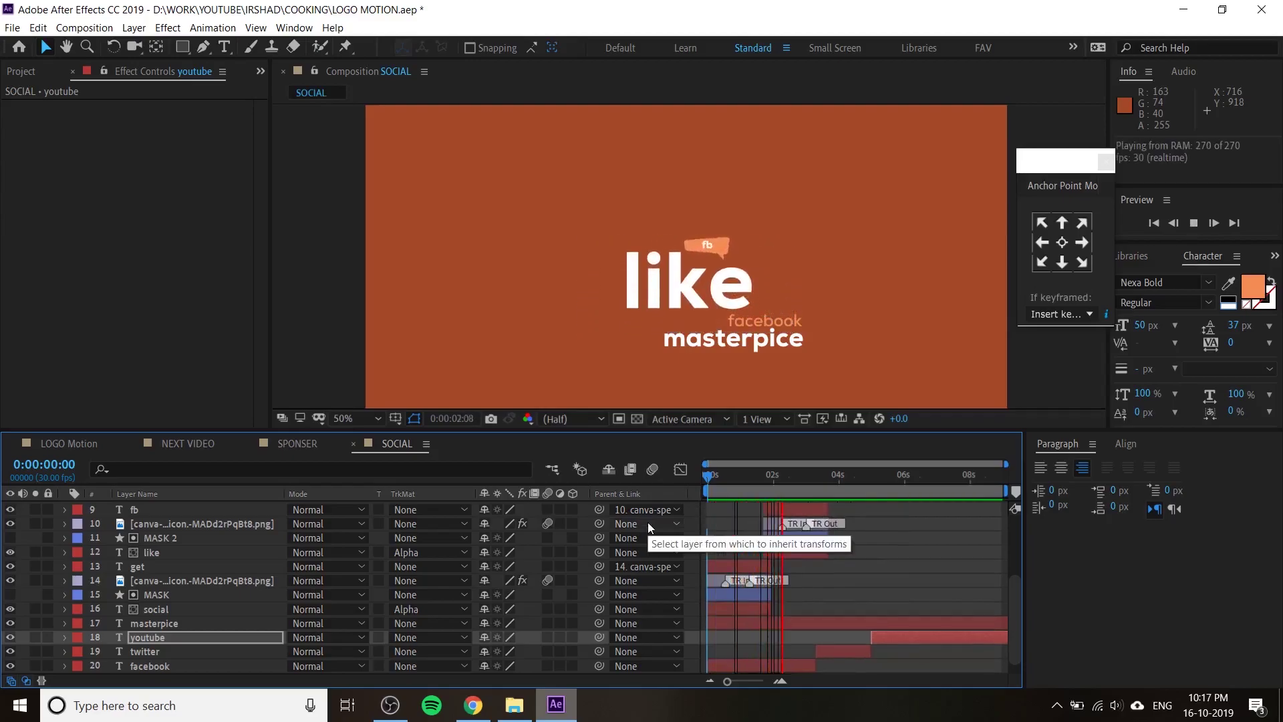
- Give the like group's layers a red label
{"action": "key", "text": "space"}
{"action": "mouse_move", "coordinate": [727, 478]}
{"action": "left_mouse_down"}
{"action": "mouse_move", "coordinate": [715, 504]}
{"action": "mouse_move", "coordinate": [759, 520]}
{"action": "mouse_move", "coordinate": [768, 539]}
{"action": "mouse_move", "coordinate": [763, 481]}
{"action": "left_mouse_up"}
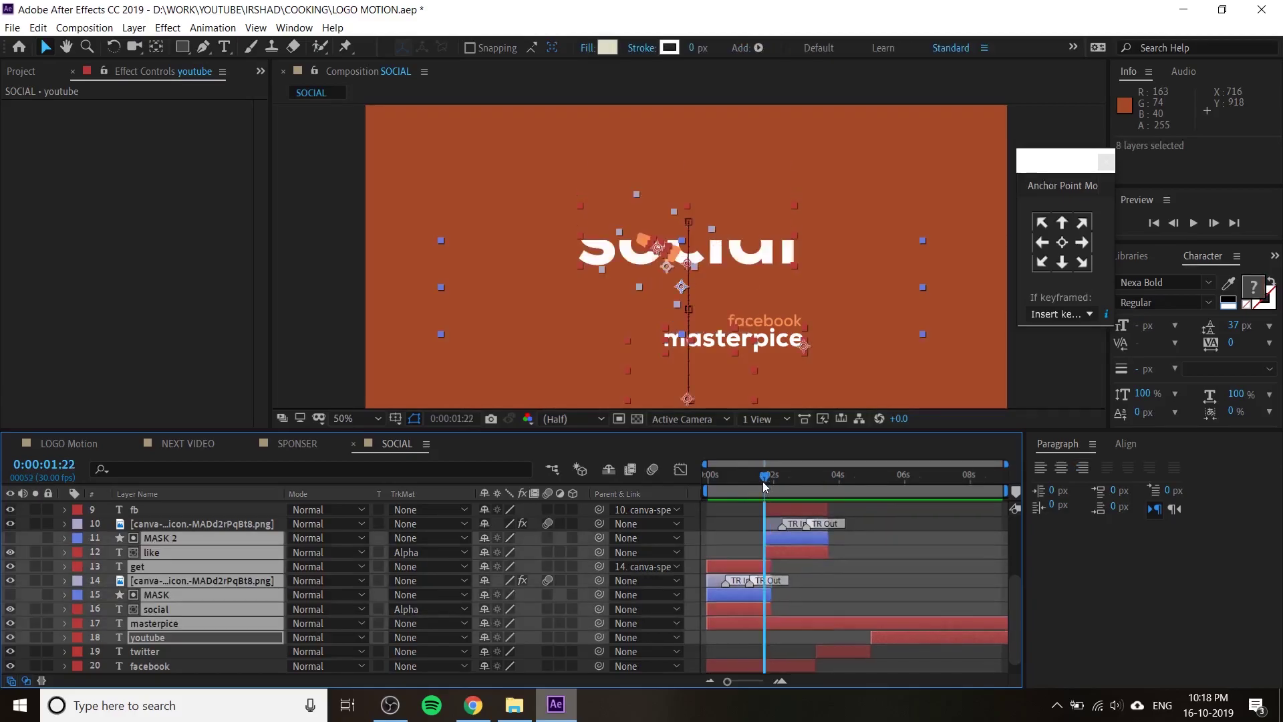
{"action": "left_click", "coordinate": [806, 567]}
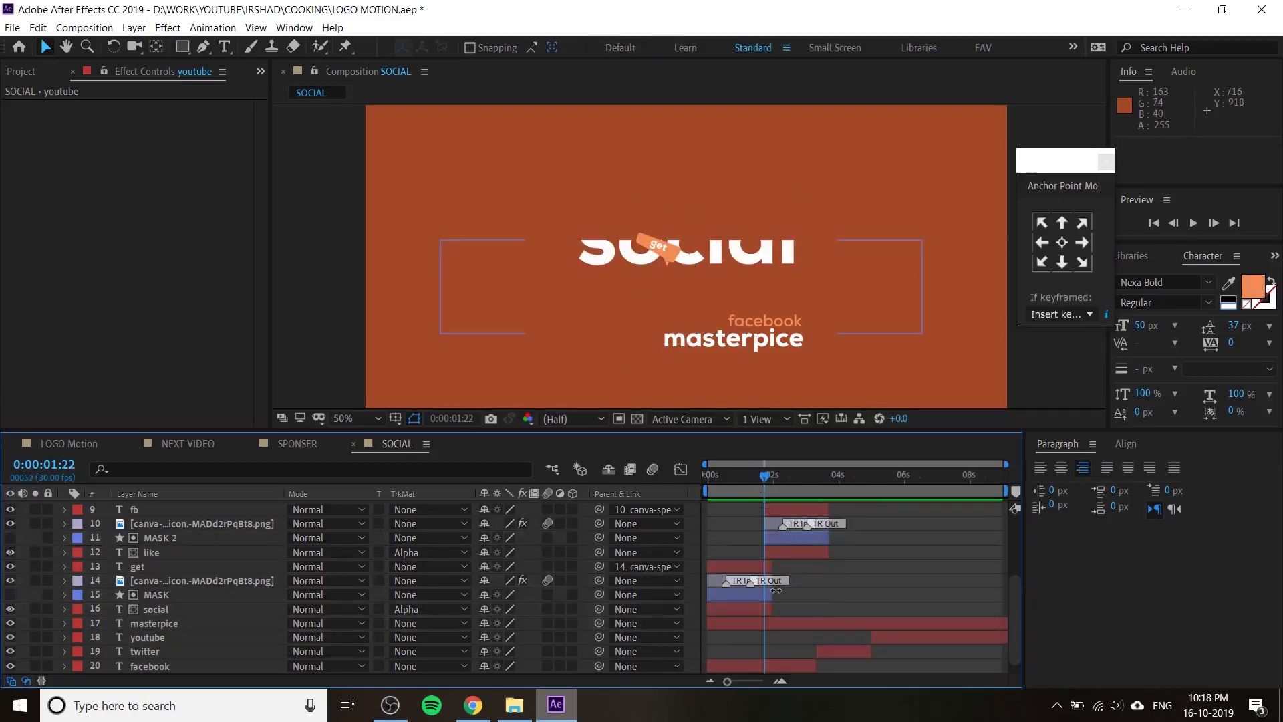
{"action": "scroll", "coordinate": [771, 544], "scroll_direction": "down", "scroll_amount": 2}
{"action": "scroll", "coordinate": [779, 586], "scroll_direction": "up", "scroll_amount": 4}
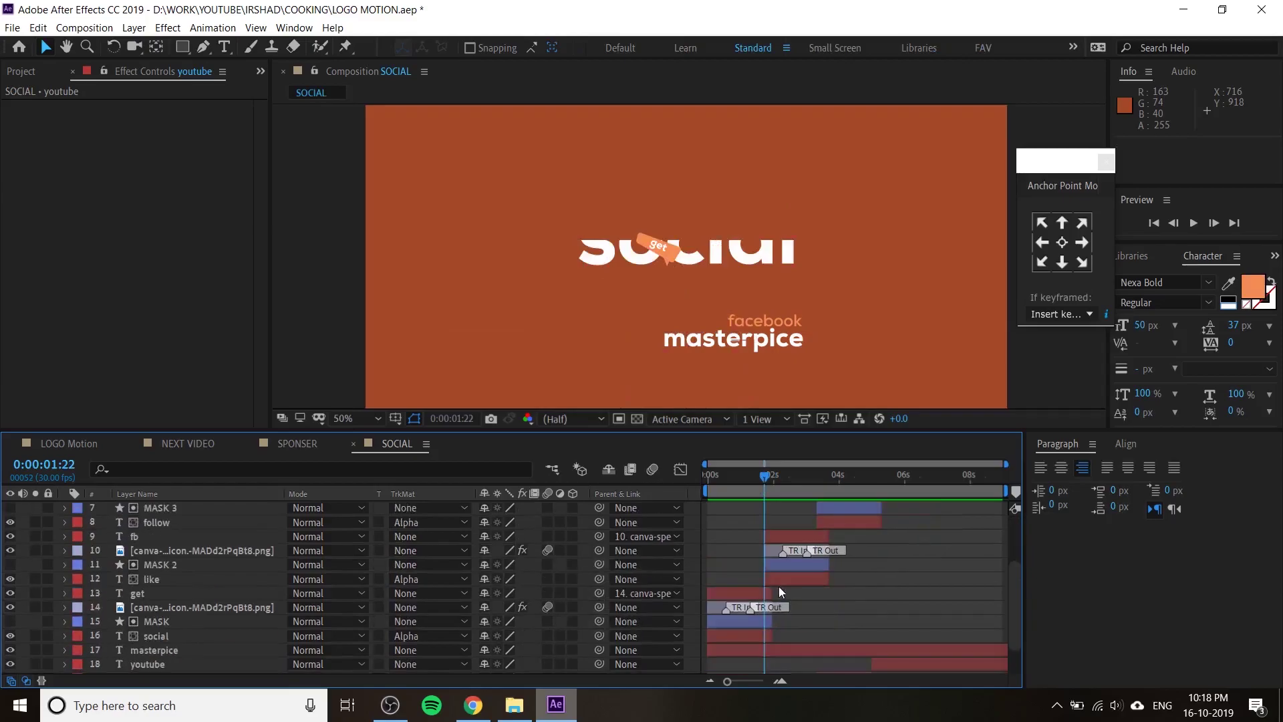
{"action": "left_click", "coordinate": [791, 538]}
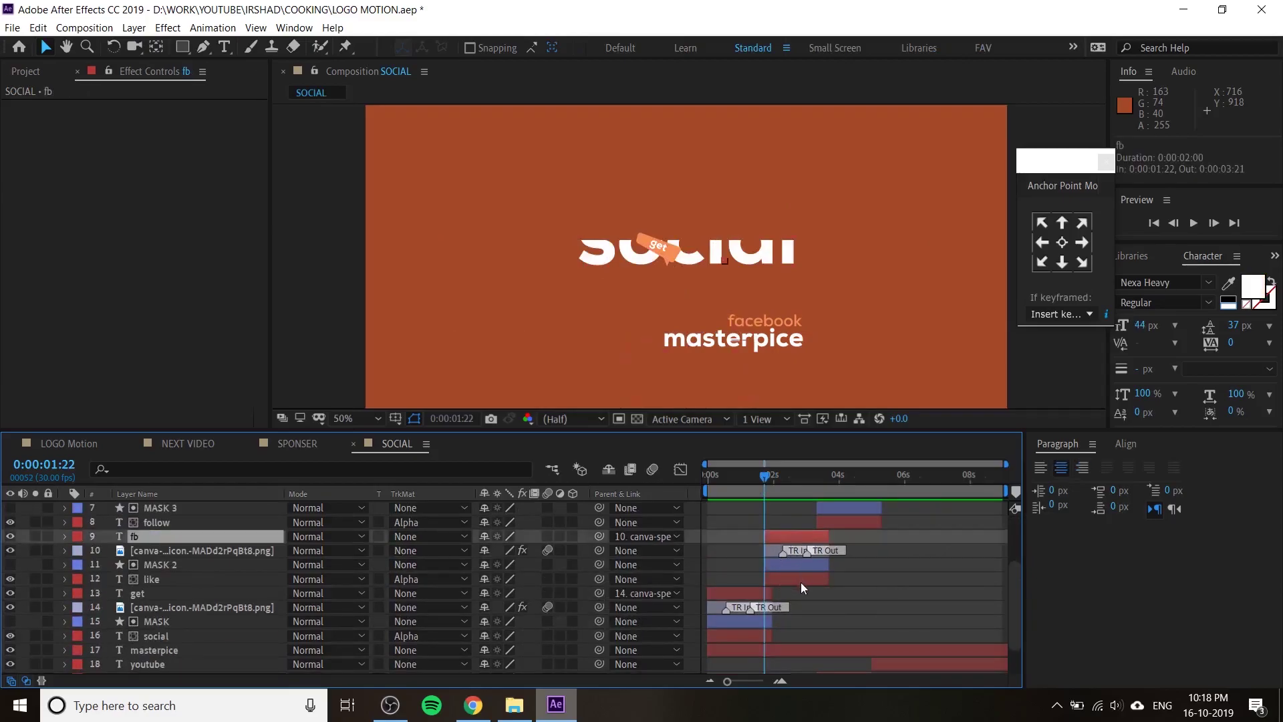
{"action": "left_click", "coordinate": [800, 583], "text": "shift"}
{"action": "left_click", "coordinate": [73, 583]}
{"action": "left_click", "coordinate": [143, 338]}
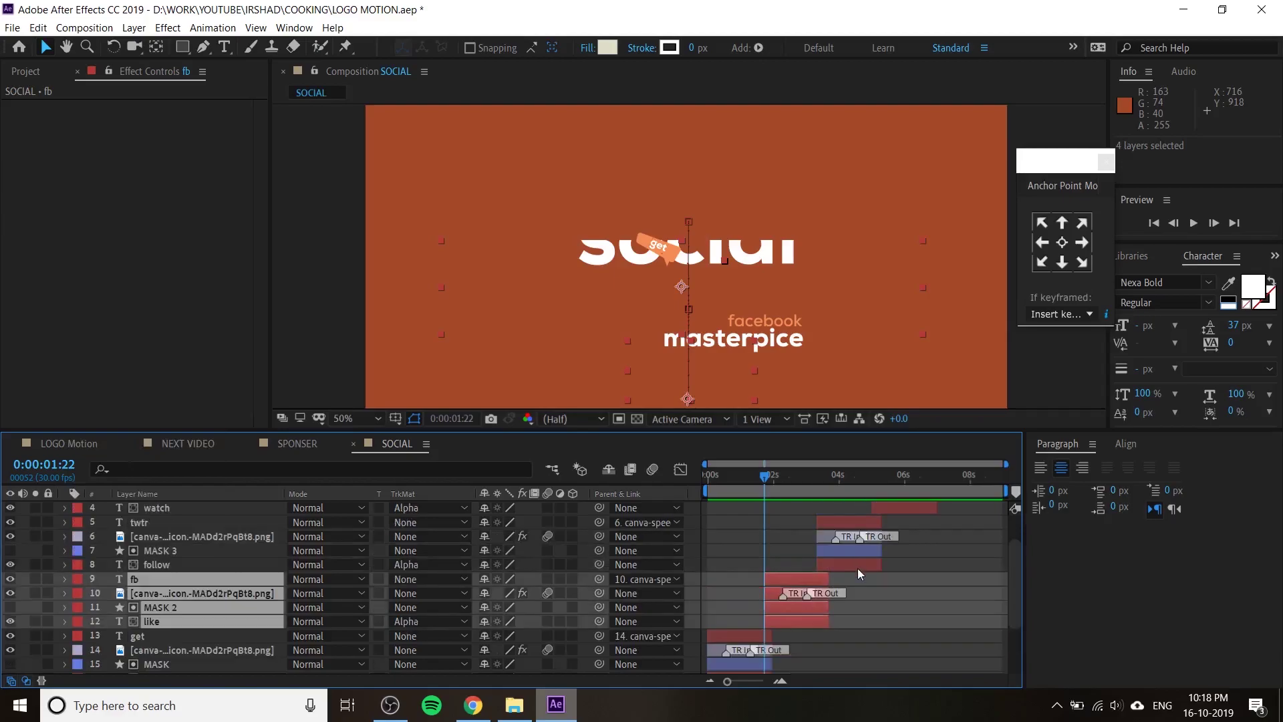
{"action": "scroll", "coordinate": [856, 568], "scroll_direction": "up", "scroll_amount": 2}
{"action": "left_click", "coordinate": [857, 564]}
- Label the follow group blue and the watch group yellow
{"action": "left_click", "coordinate": [849, 521], "text": "shift"}
{"action": "left_click", "coordinate": [76, 528]}
{"action": "left_click", "coordinate": [119, 409]}
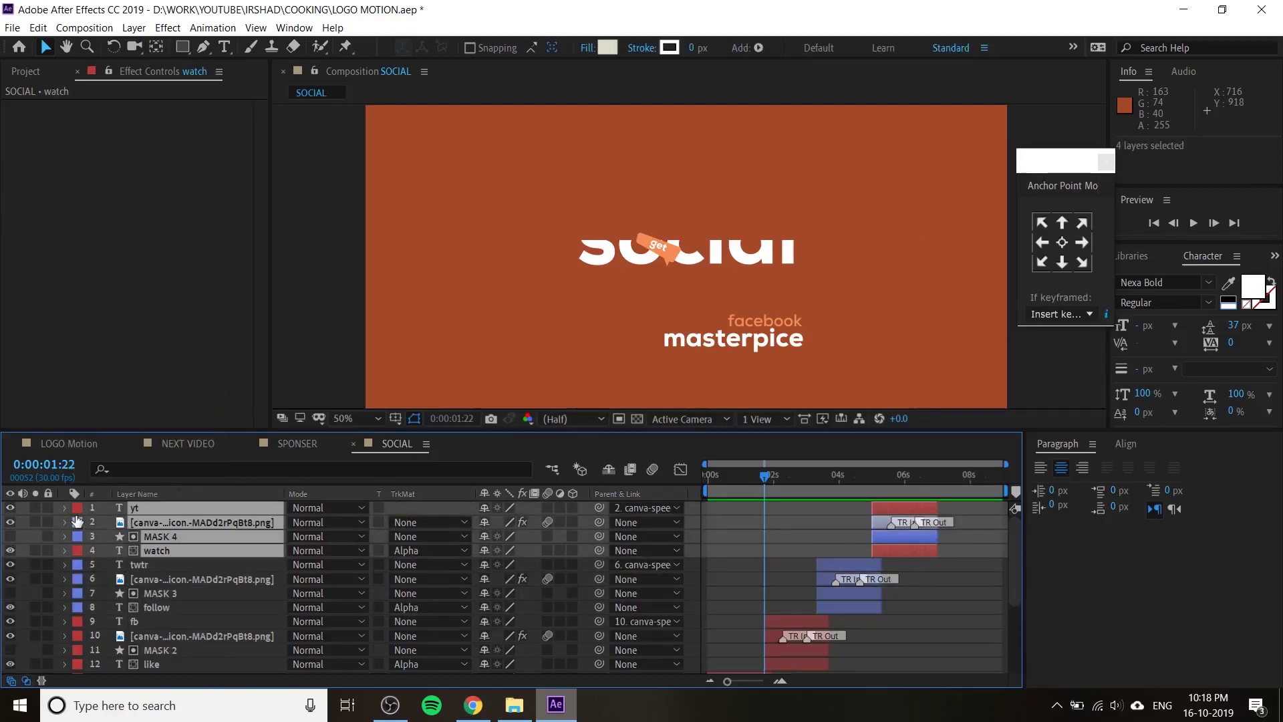
{"action": "left_click", "coordinate": [75, 513]}
{"action": "left_click", "coordinate": [110, 280]}
{"action": "scroll", "coordinate": [763, 568], "scroll_direction": "down", "scroll_amount": 3}
- Give the get and social layers a green label
{"action": "left_click", "coordinate": [754, 595], "text": "shift"}
{"action": "left_click", "coordinate": [75, 595]}
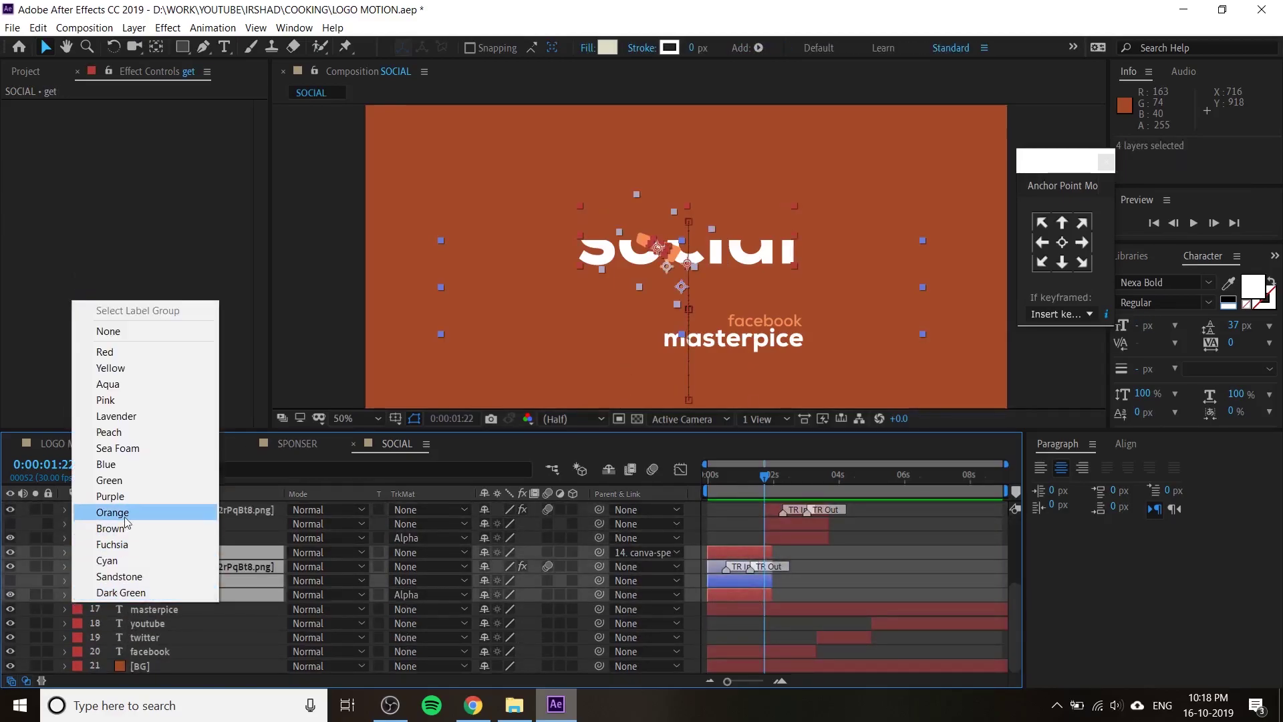
{"action": "left_click", "coordinate": [121, 476]}
{"action": "left_click", "coordinate": [912, 568]}
- Label the masterpice and platform-name layers lavender and the BG layer pink
{"action": "left_click", "coordinate": [837, 609]}
{"action": "left_click", "coordinate": [110, 651], "text": "shift"}
{"action": "left_click", "coordinate": [76, 651]}
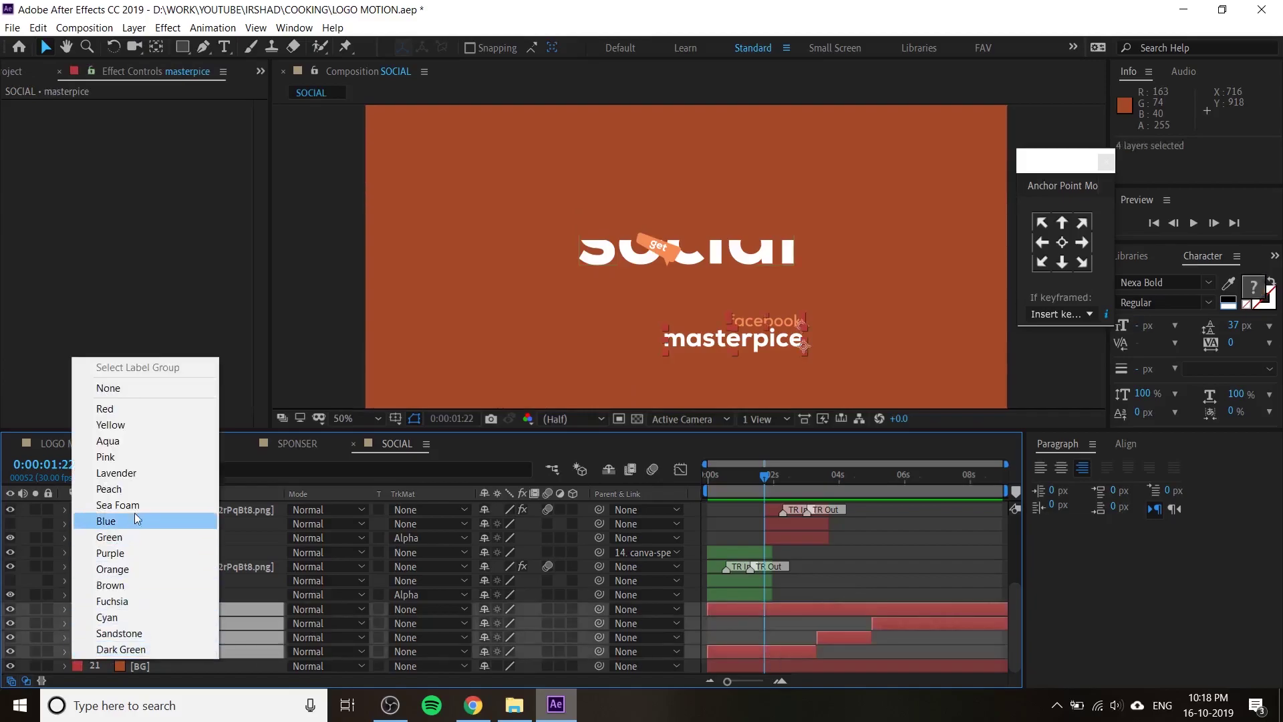
{"action": "left_click", "coordinate": [133, 472]}
{"action": "left_click", "coordinate": [844, 665]}
{"action": "left_click", "coordinate": [75, 666]}
{"action": "left_click", "coordinate": [120, 455]}
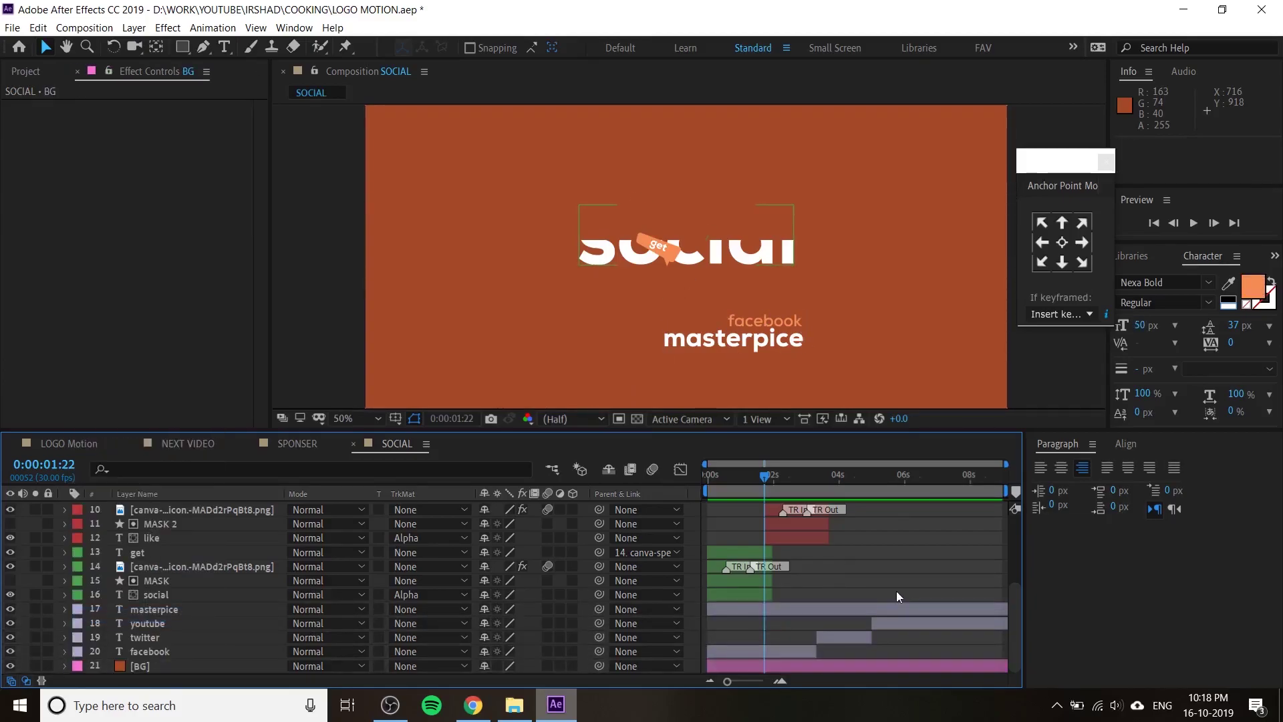
- Scrub through the comp to check the colour-coded layers
{"action": "scroll", "coordinate": [857, 611], "scroll_direction": "up", "scroll_amount": 3}
{"action": "scroll", "coordinate": [857, 611], "scroll_direction": "down", "scroll_amount": 2}
{"action": "scroll", "coordinate": [856, 611], "scroll_direction": "down", "scroll_amount": 2}
{"action": "left_click", "coordinate": [825, 614]}
{"action": "left_click_drag", "start_coordinate": [767, 490], "coordinate": [765, 490]}
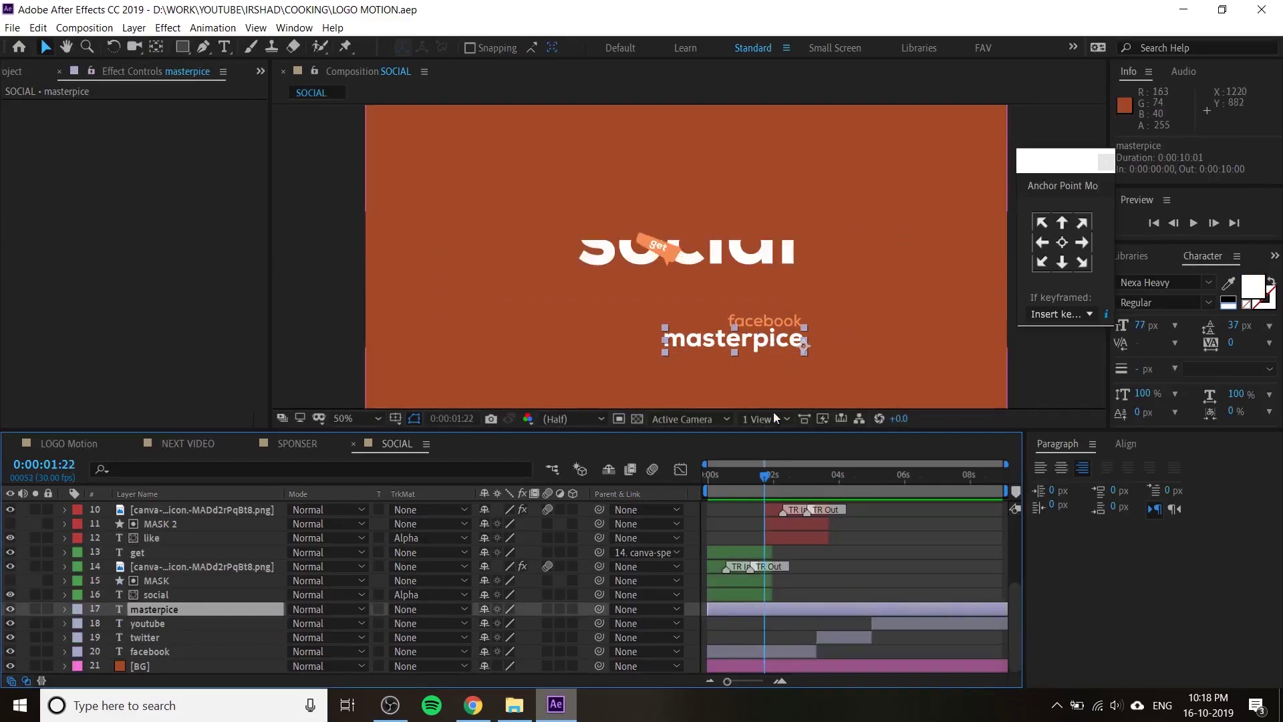
- Trim the facebook caption's in-point to 0:00:02:00 with Alt+[ and preview it
{"action": "left_click", "coordinate": [771, 651]}
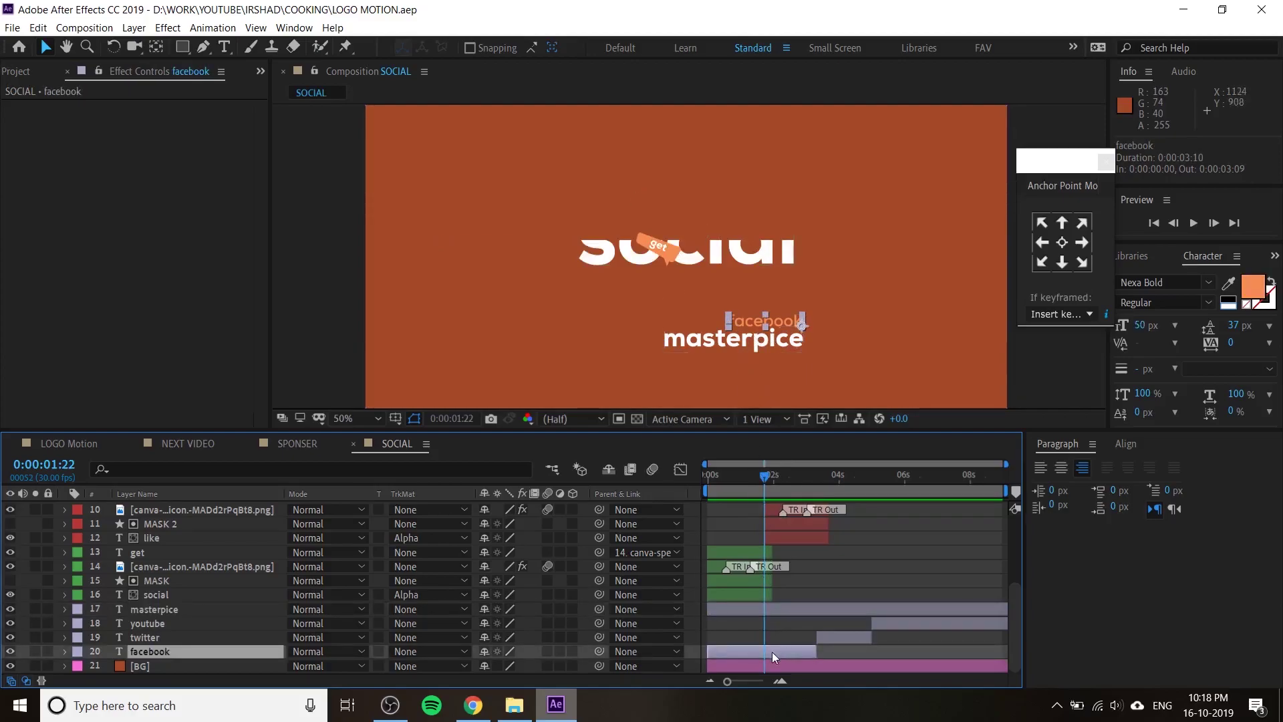
{"action": "key", "text": "alt+bracketleft"}
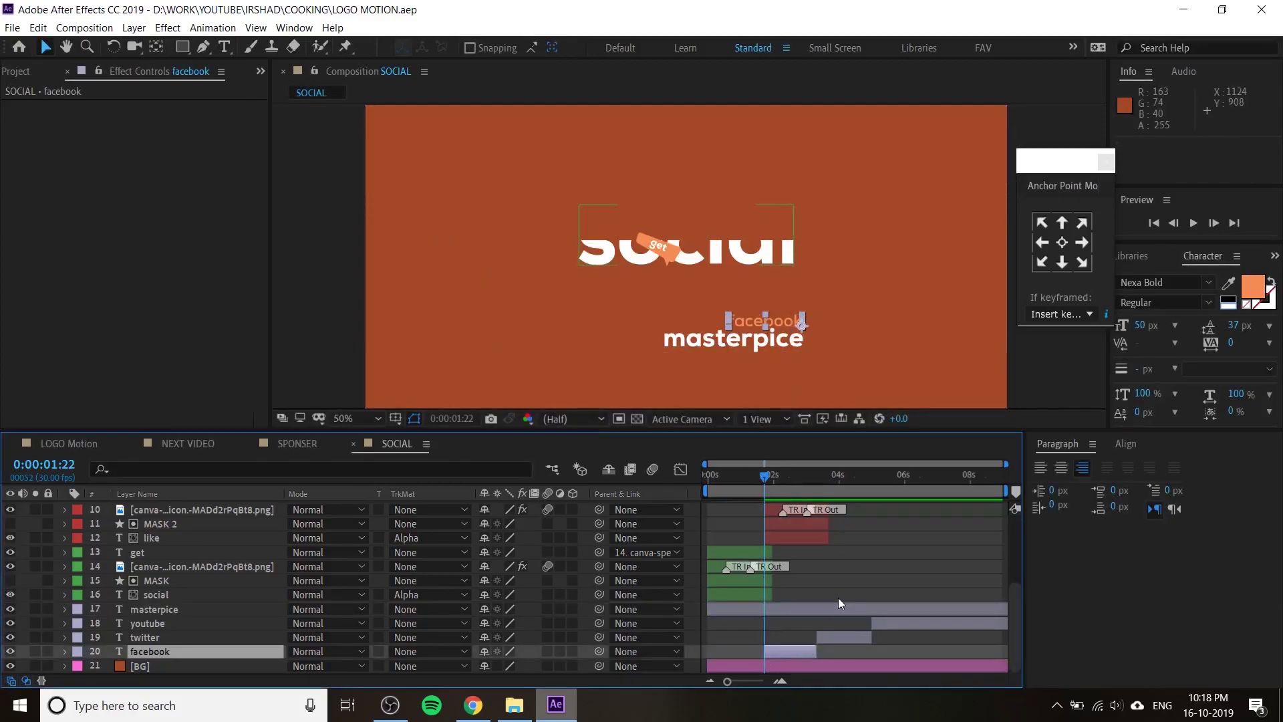
{"action": "left_click", "coordinate": [728, 479]}
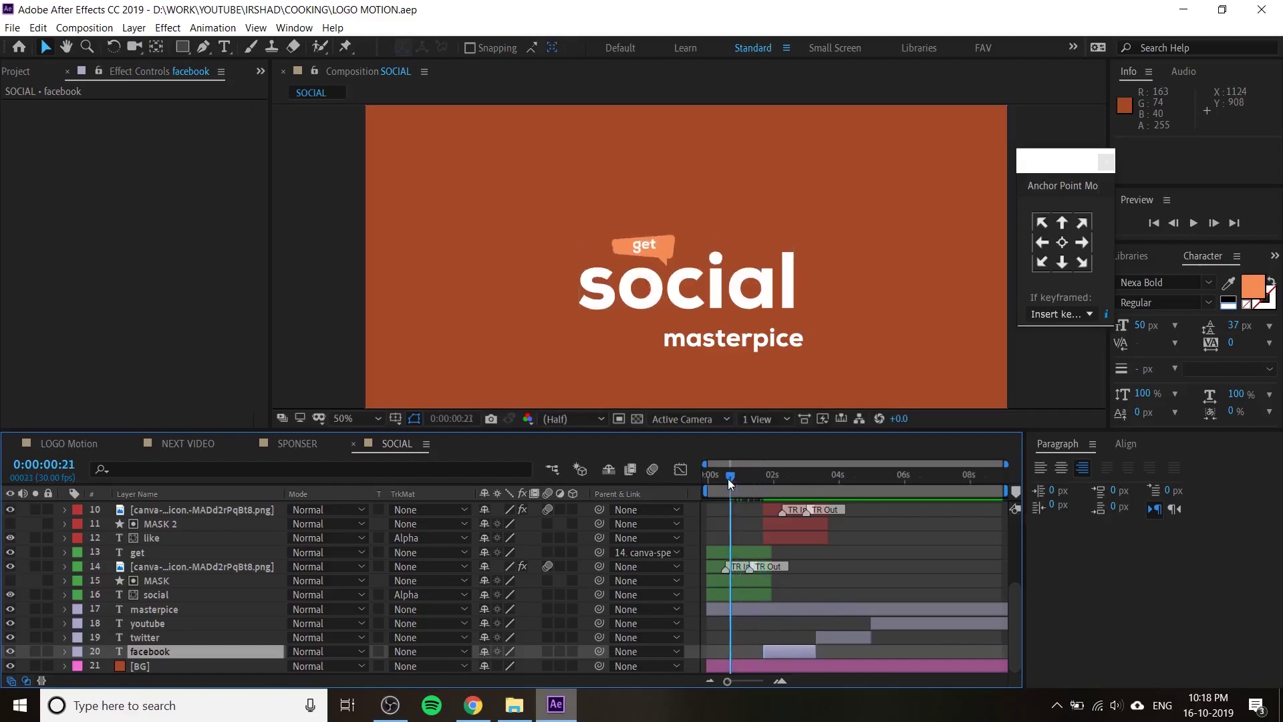
{"action": "key", "text": "space"}
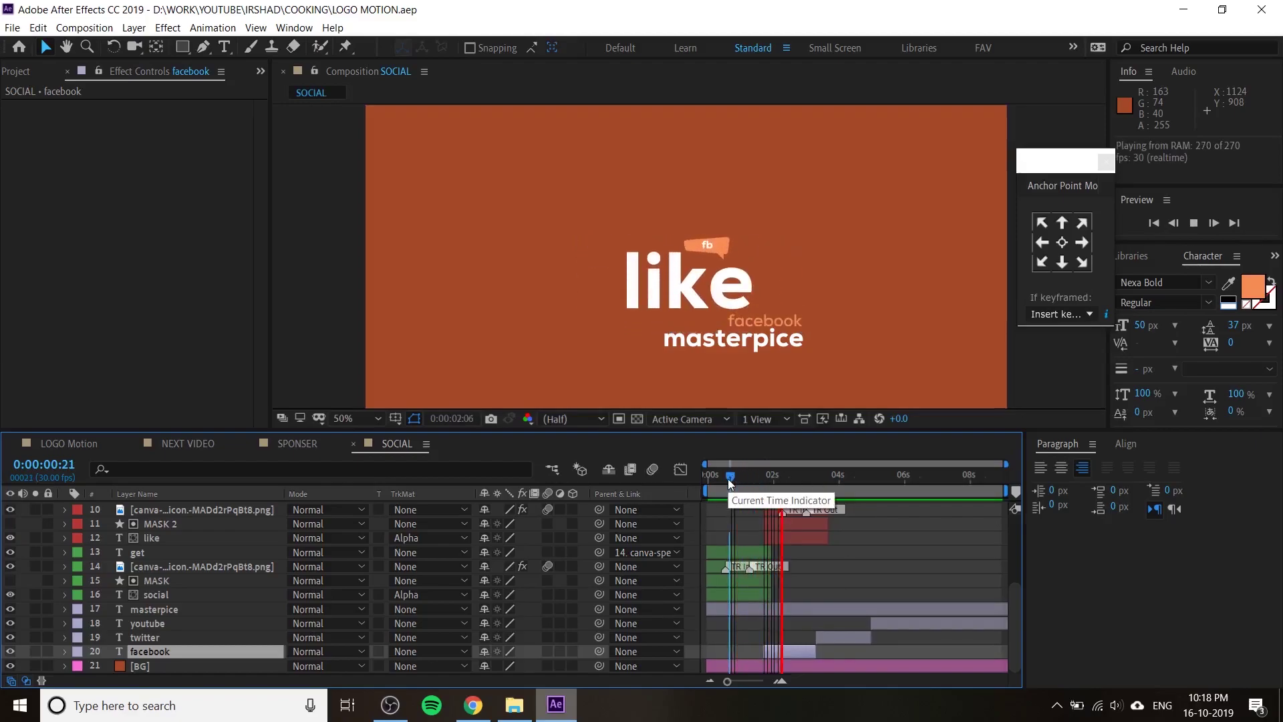
{"action": "left_click_drag", "start_coordinate": [733, 486], "coordinate": [776, 491]}
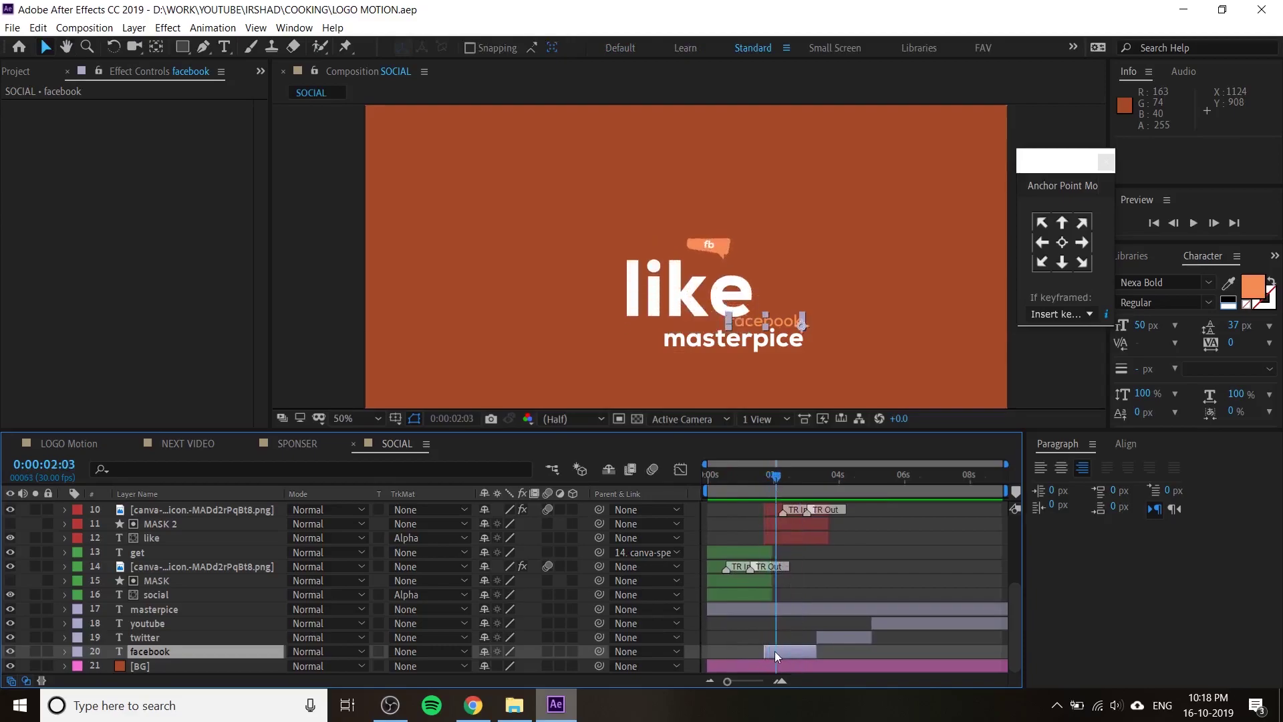
{"action": "key", "text": "Page_Up"}
{"action": "key", "text": "Page_Up"}
{"action": "key", "text": "Page_Up"}
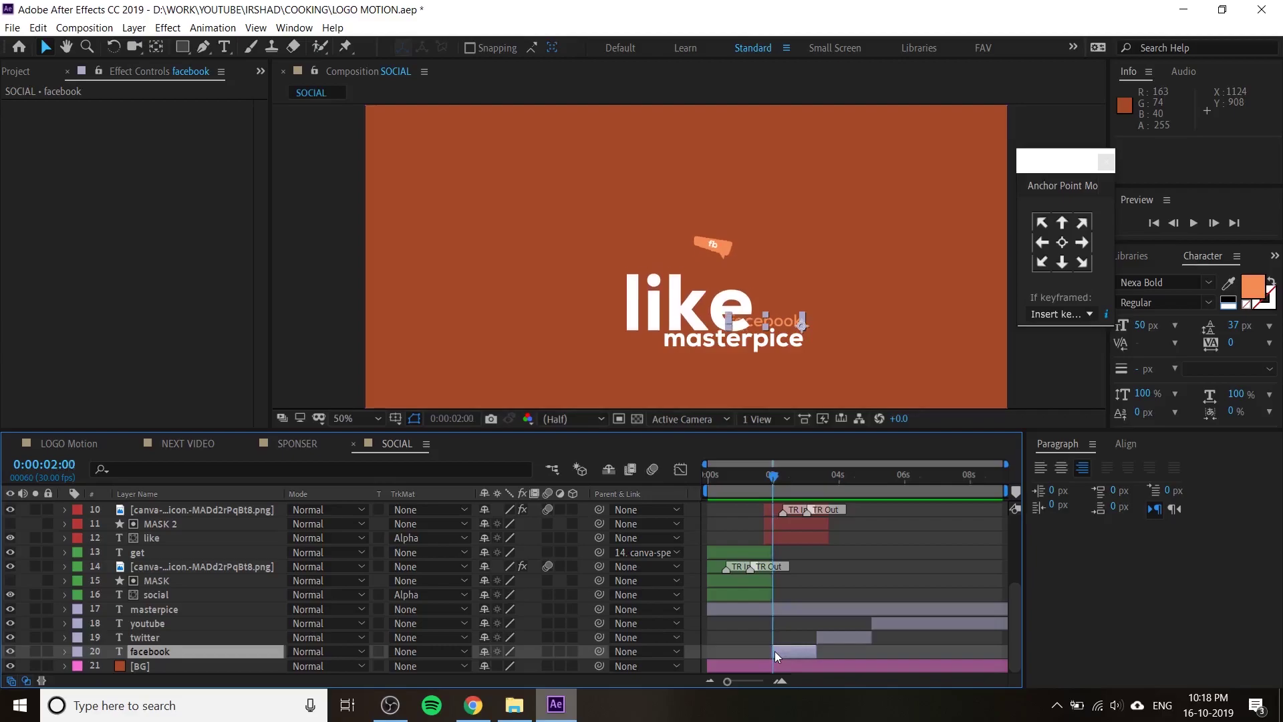
{"action": "key", "text": "alt+bracketleft"}
{"action": "key", "text": "space"}
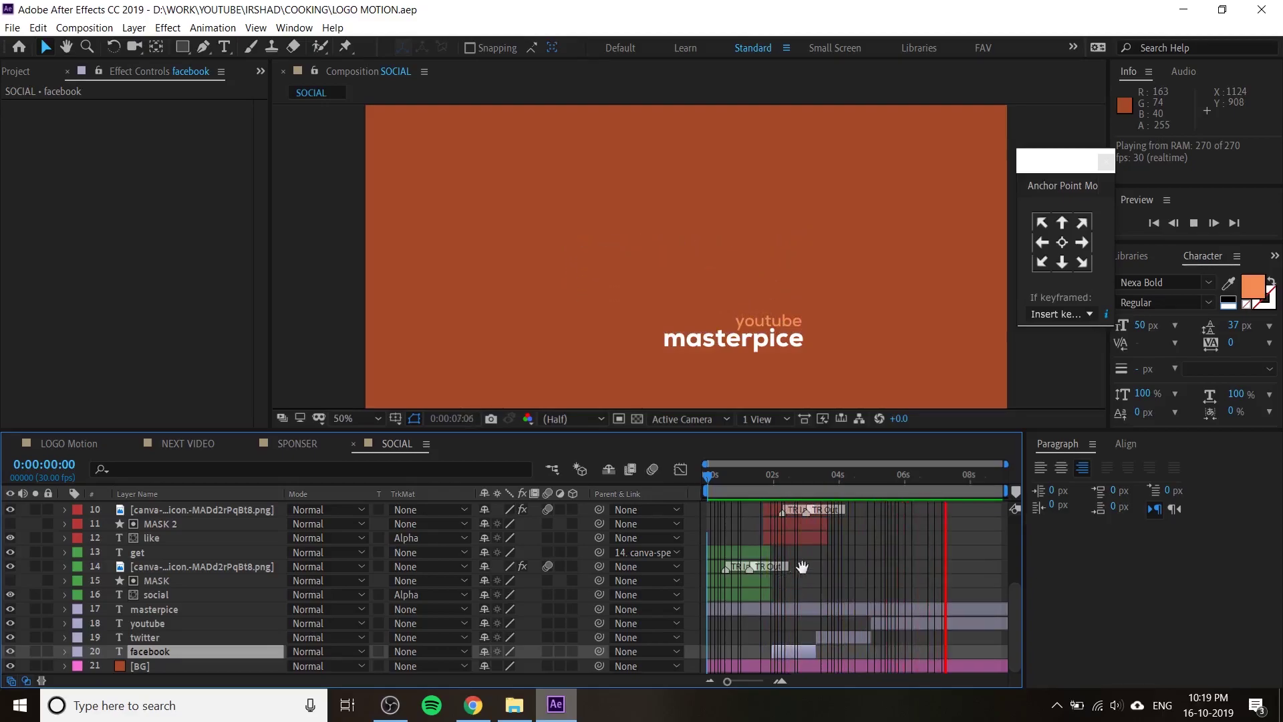
{"action": "key", "text": "space"}
{"action": "scroll", "coordinate": [964, 581], "scroll_direction": "up", "scroll_amount": 3}
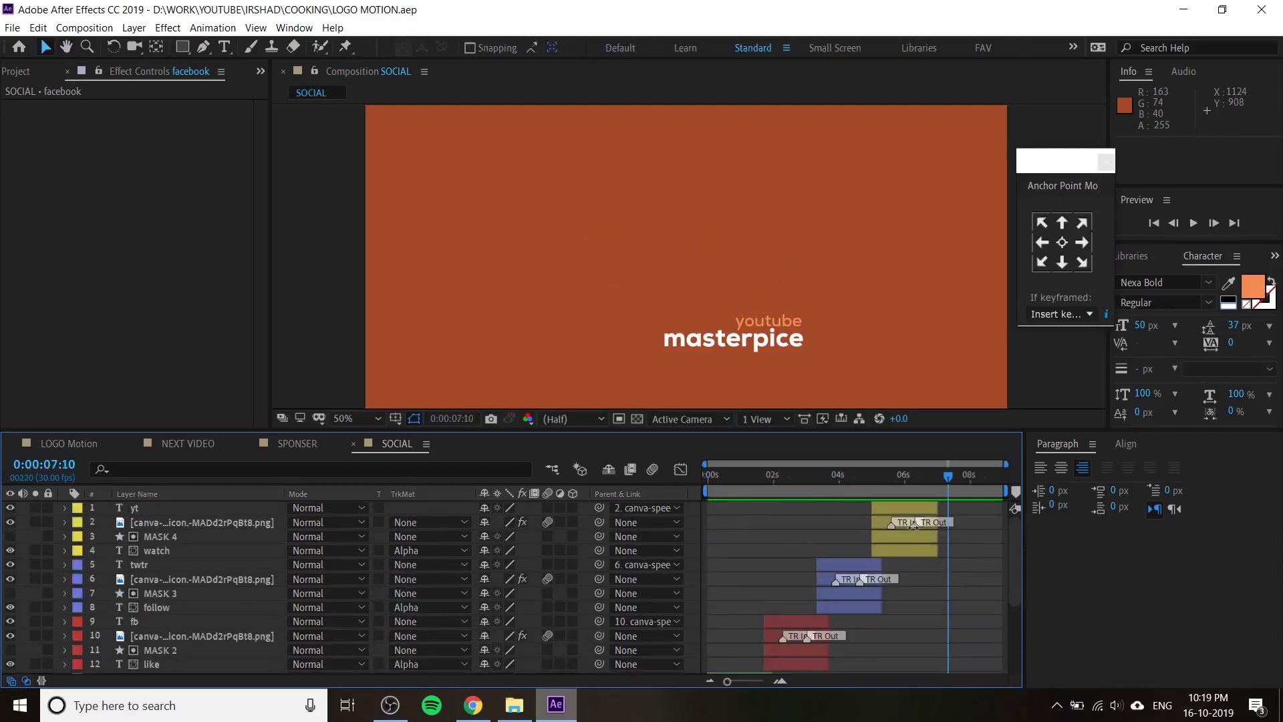
{"action": "left_click_drag", "start_coordinate": [944, 479], "coordinate": [900, 481]}
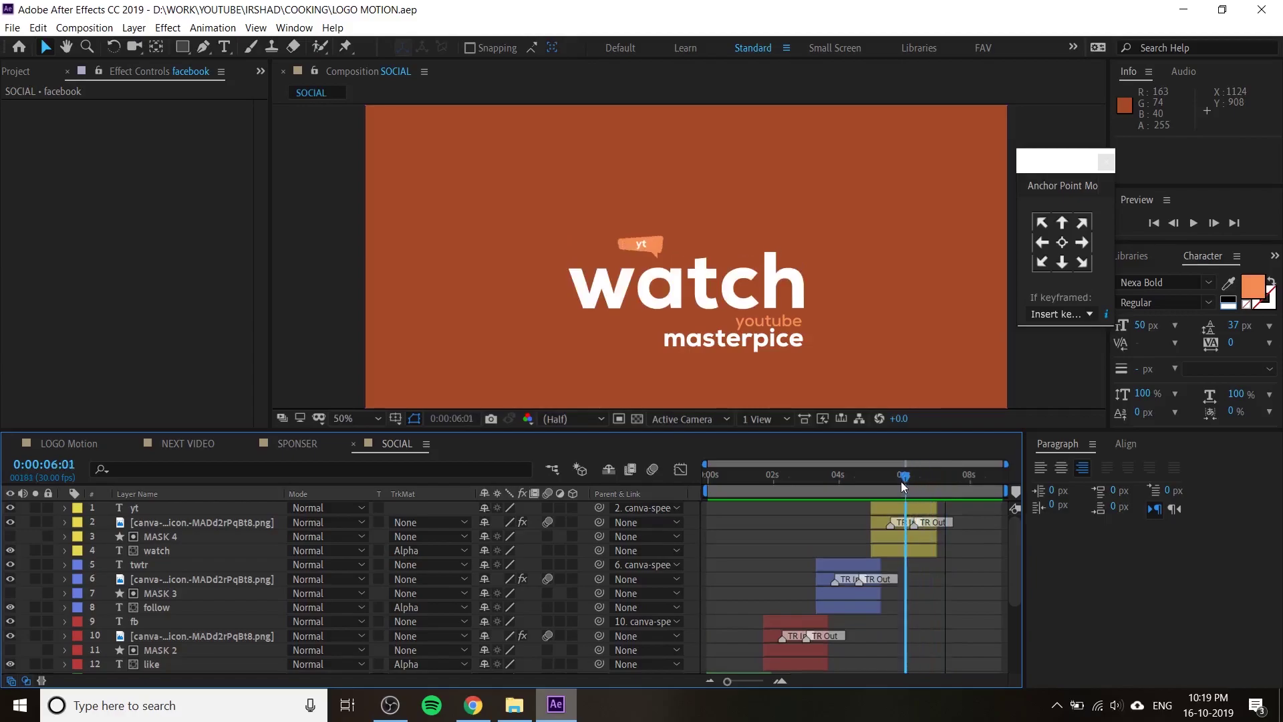
{"action": "mouse_move", "coordinate": [901, 481]}
{"action": "left_mouse_down"}
{"action": "mouse_move", "coordinate": [955, 520]}
{"action": "mouse_move", "coordinate": [923, 511]}
{"action": "mouse_move", "coordinate": [922, 495]}
{"action": "left_mouse_up"}
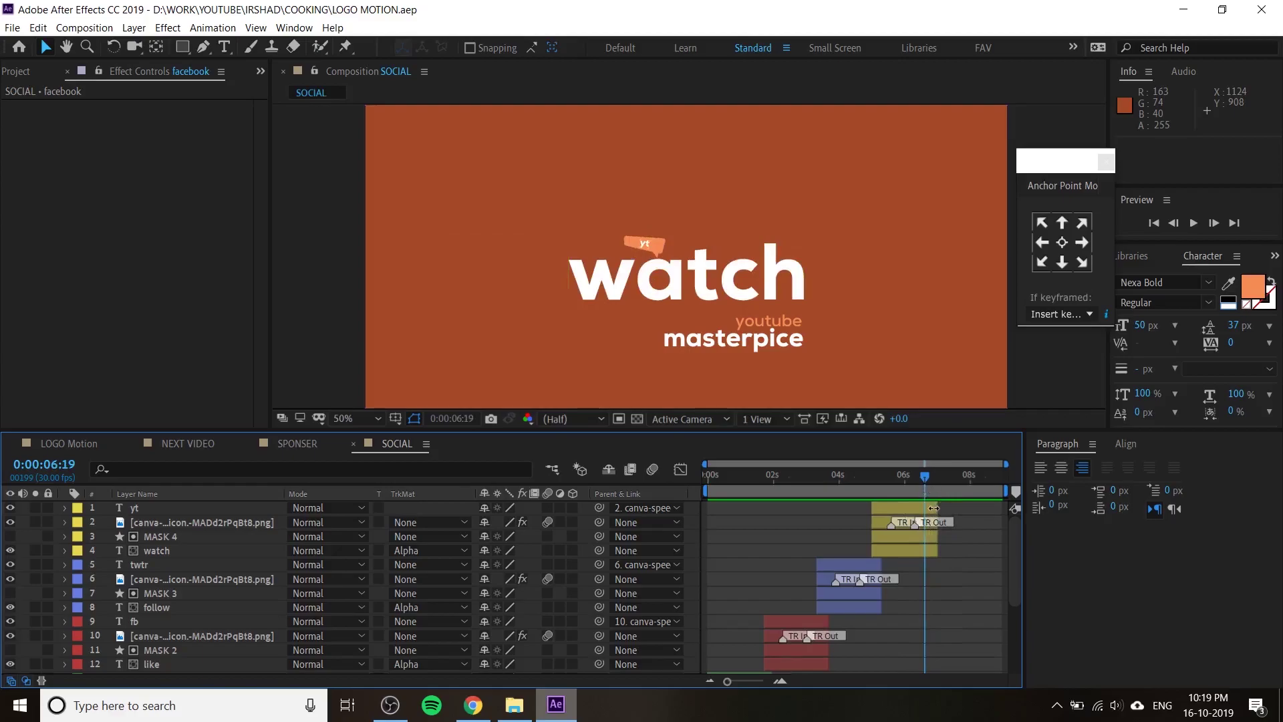
- Extend the four watch-group layers toward the comp end and move the TR Out marker later
{"action": "left_click", "coordinate": [930, 511]}
{"action": "left_click", "coordinate": [928, 551], "text": "shift"}
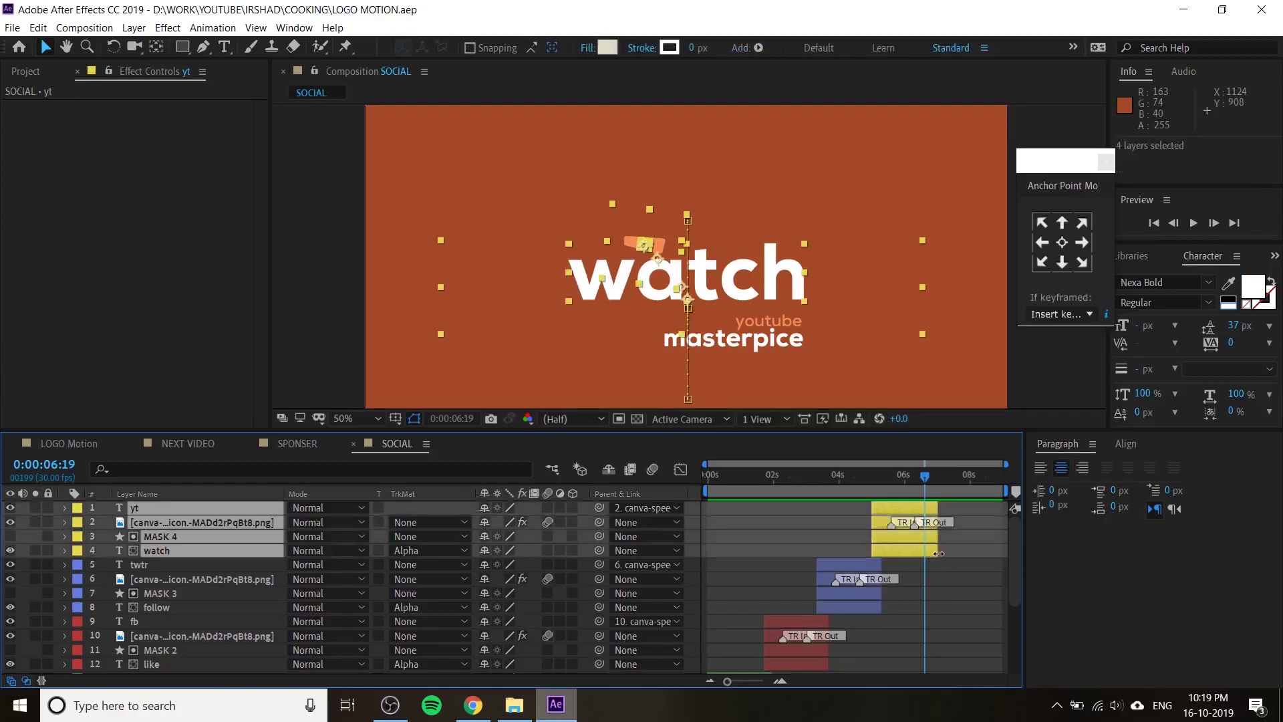
{"action": "left_click_drag", "start_coordinate": [936, 552], "coordinate": [1008, 558]}
{"action": "left_click", "coordinate": [956, 561]}
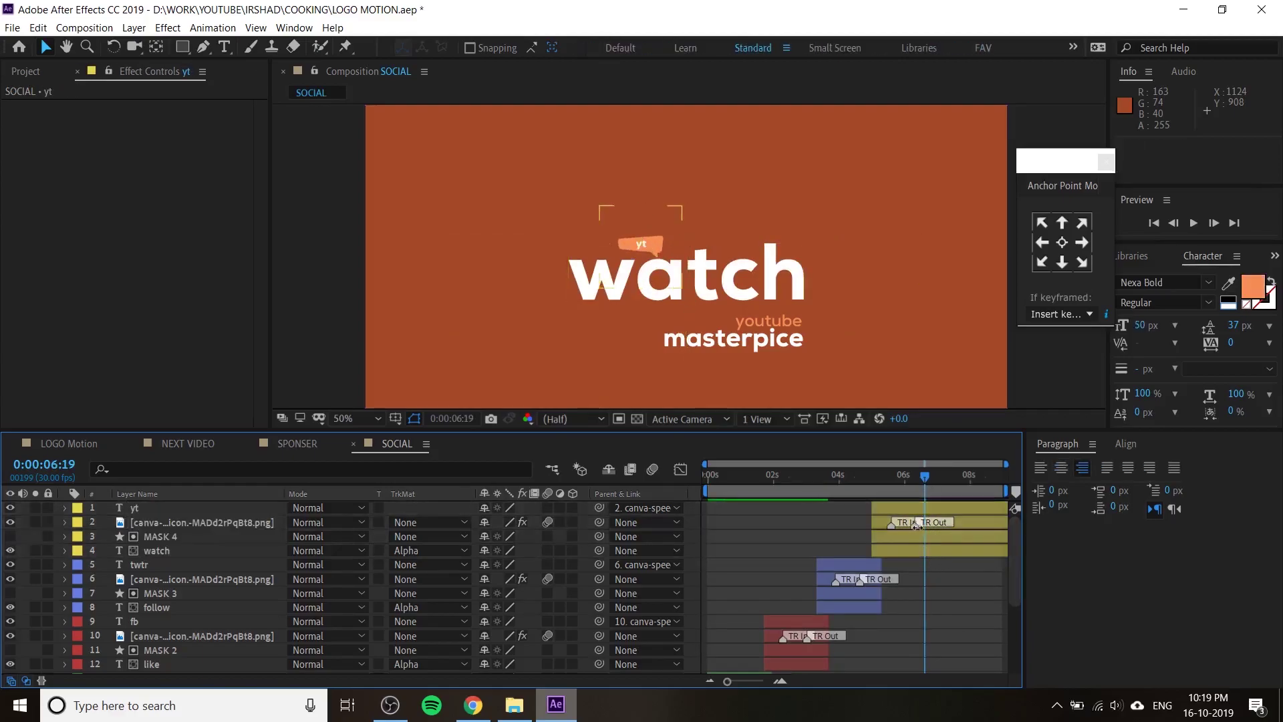
{"action": "left_click_drag", "start_coordinate": [915, 525], "coordinate": [988, 532]}
{"action": "key", "text": "space"}
{"action": "left_click", "coordinate": [913, 483]}
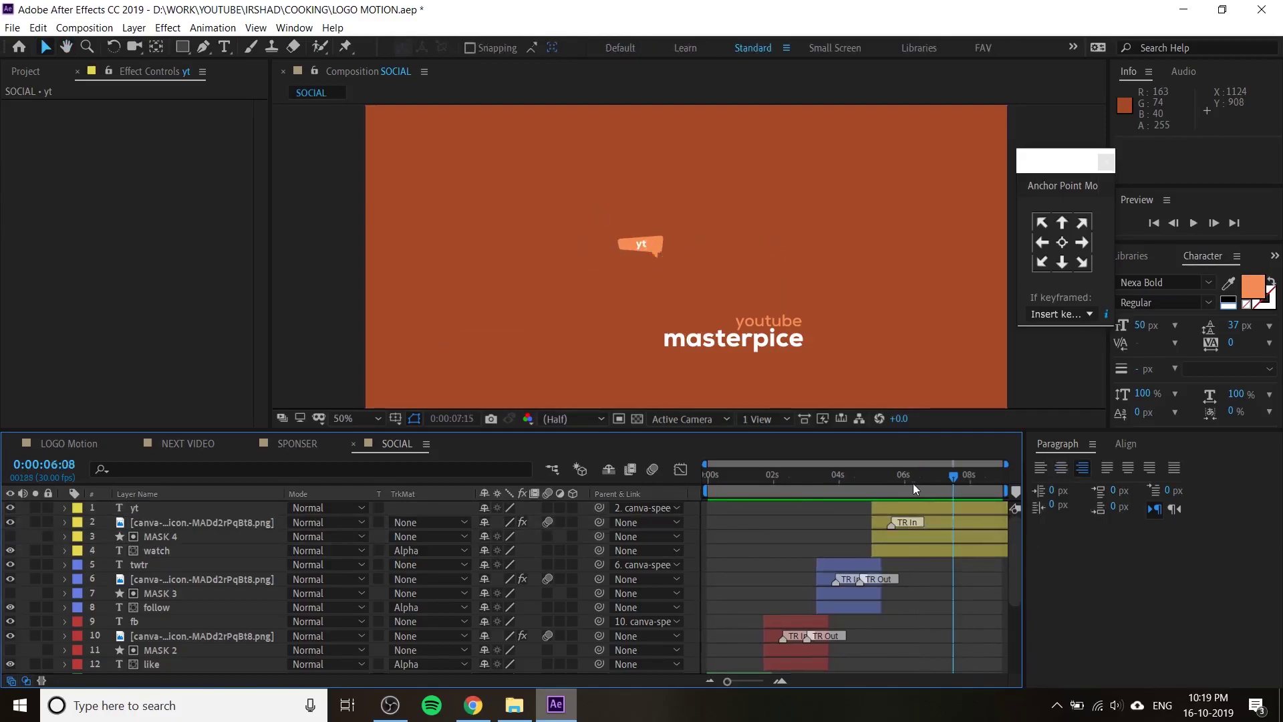
- Shift the watch word's two exit Position keyframes later and preview the ending
{"action": "left_click", "coordinate": [928, 553]}
{"action": "key", "text": "p"}
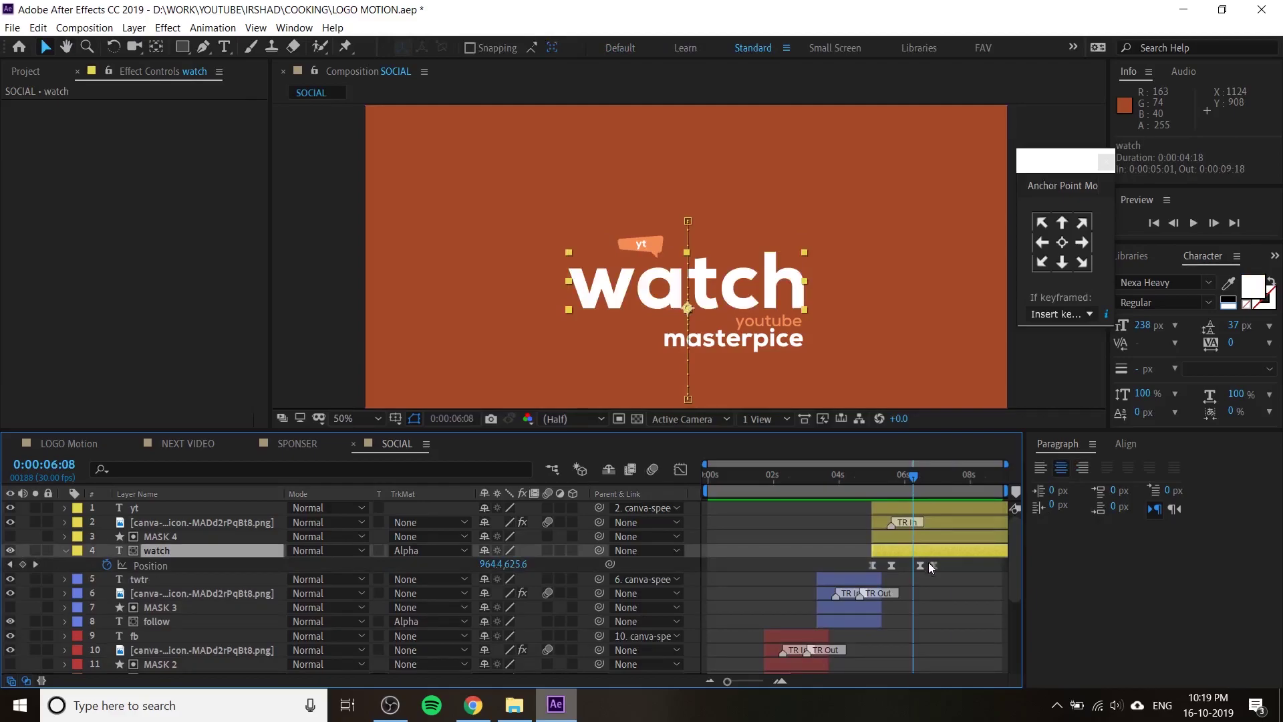
{"action": "left_click_drag", "start_coordinate": [921, 564], "coordinate": [1011, 567]}
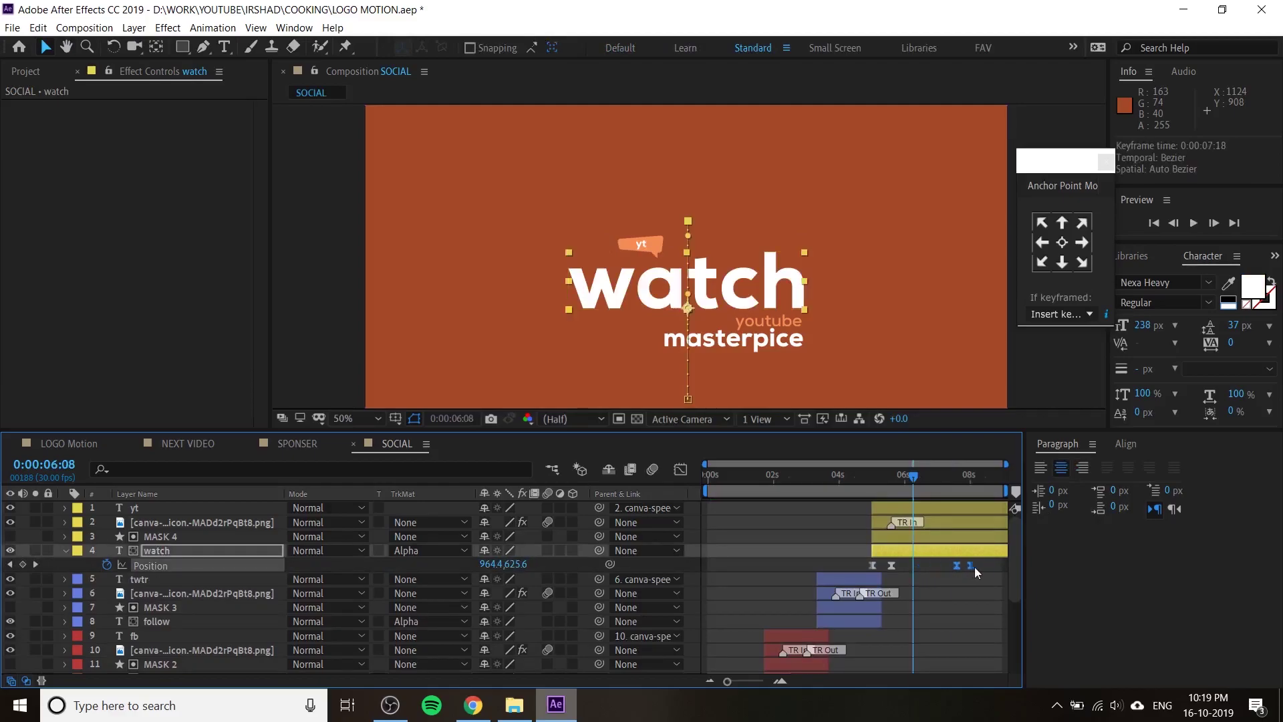
{"action": "left_click", "coordinate": [898, 486]}
{"action": "key", "text": "space"}
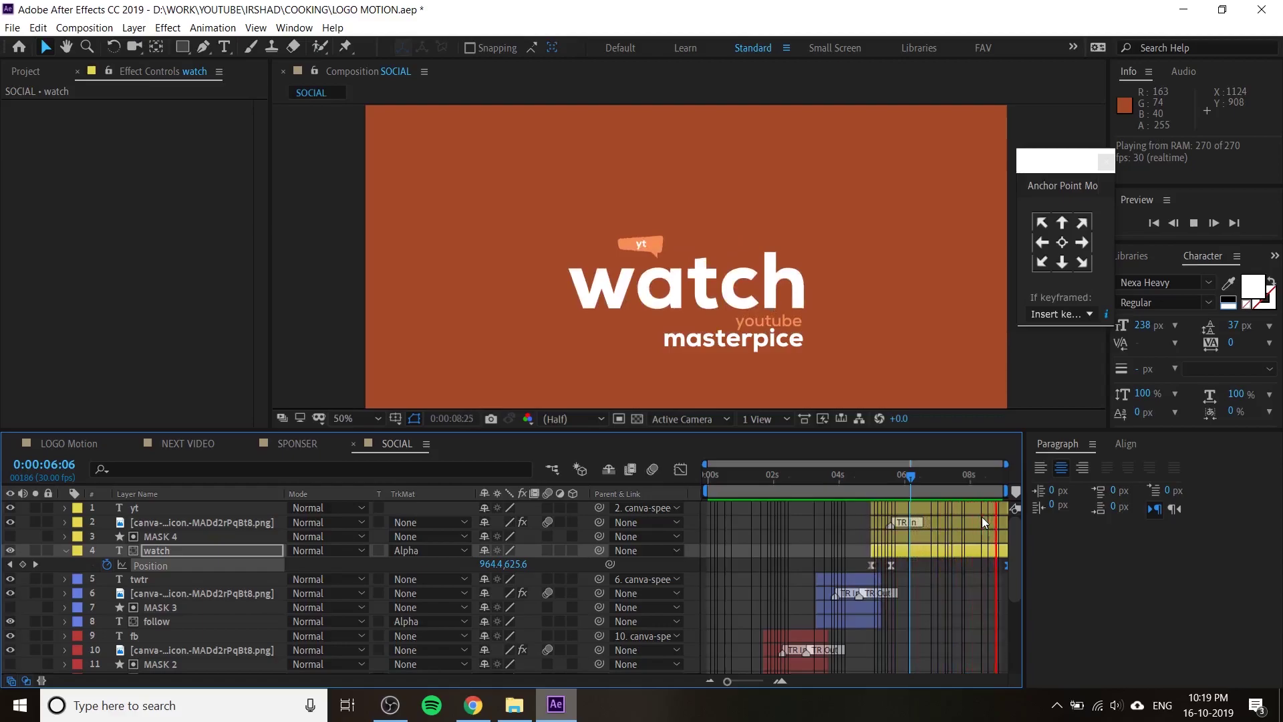
{"action": "key", "text": "space"}
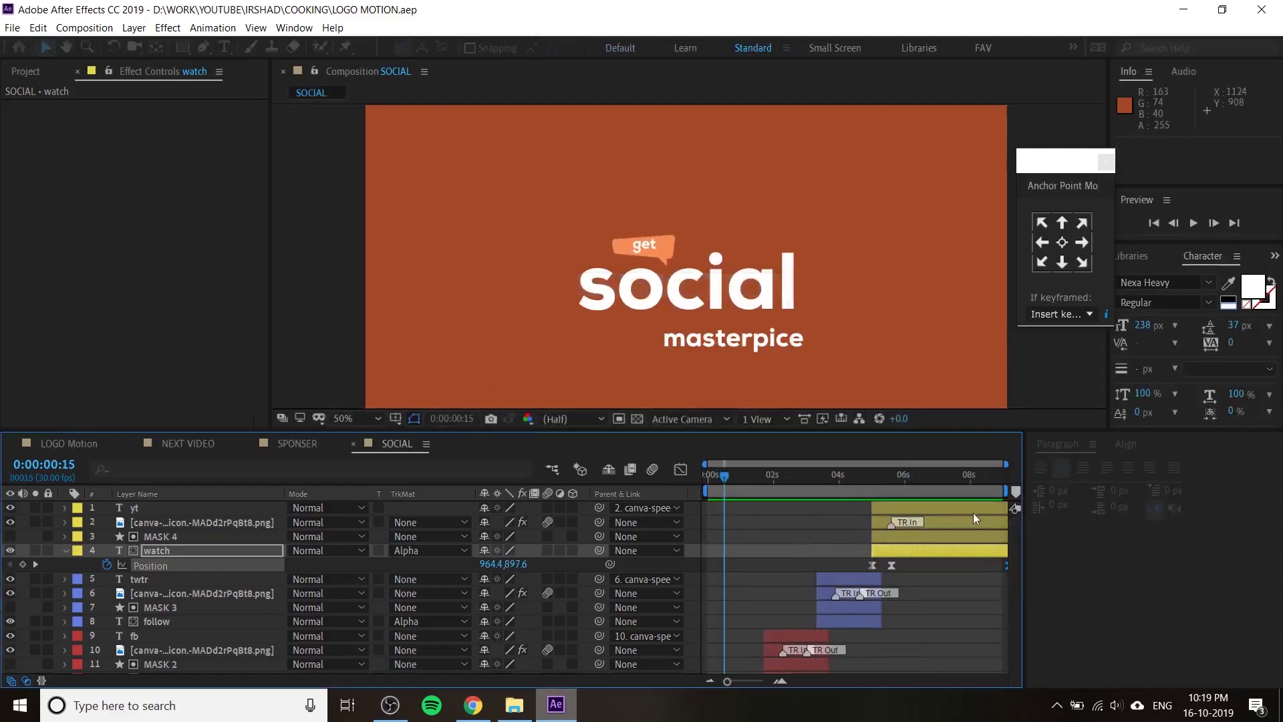
- Shrink the comp view to fit, then add the SOCIAL comp to the Render Queue
{"action": "scroll", "coordinate": [829, 330], "scroll_direction": "down", "scroll_amount": 1}
{"action": "left_click", "coordinate": [896, 376]}
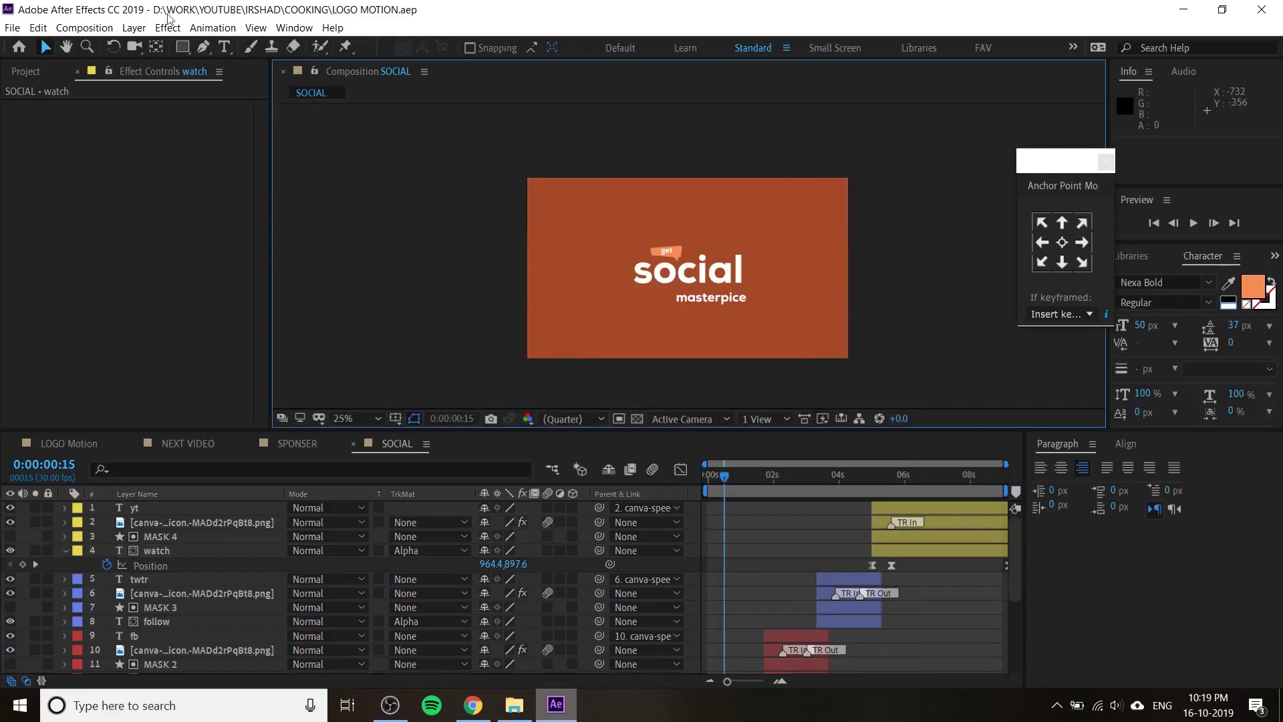
{"action": "left_click", "coordinate": [85, 28]}
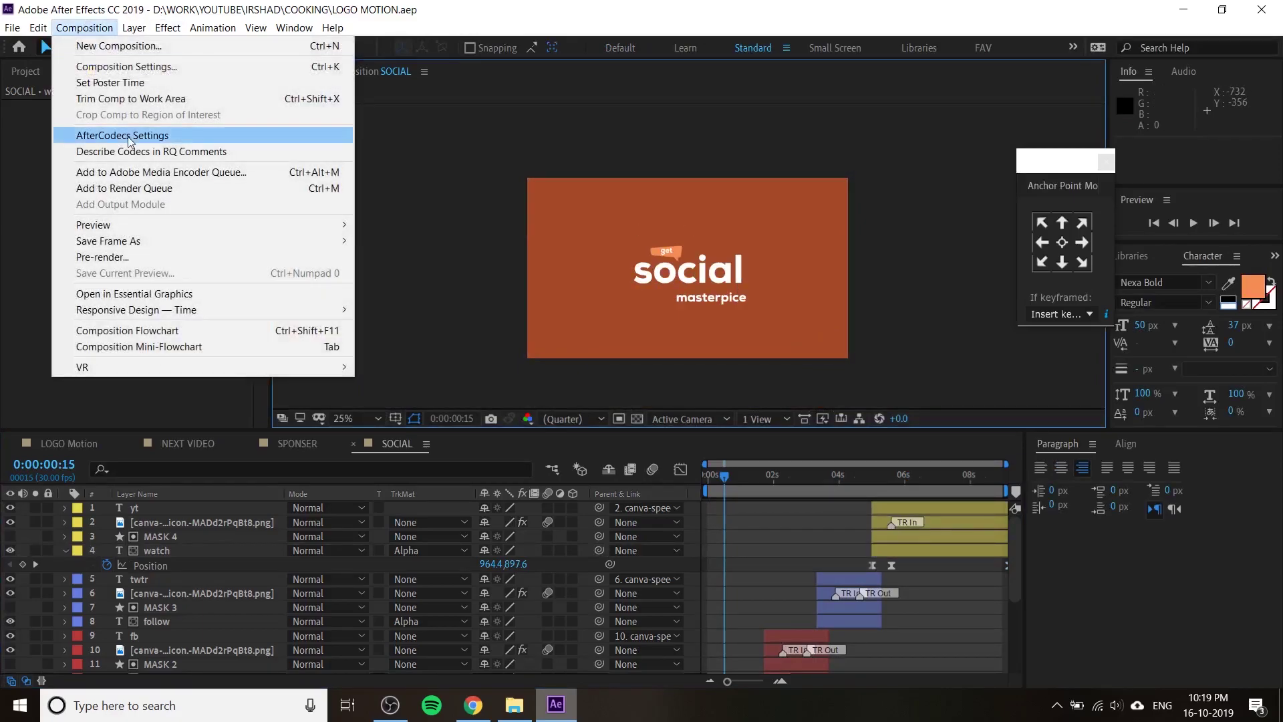
{"action": "left_click", "coordinate": [139, 190]}
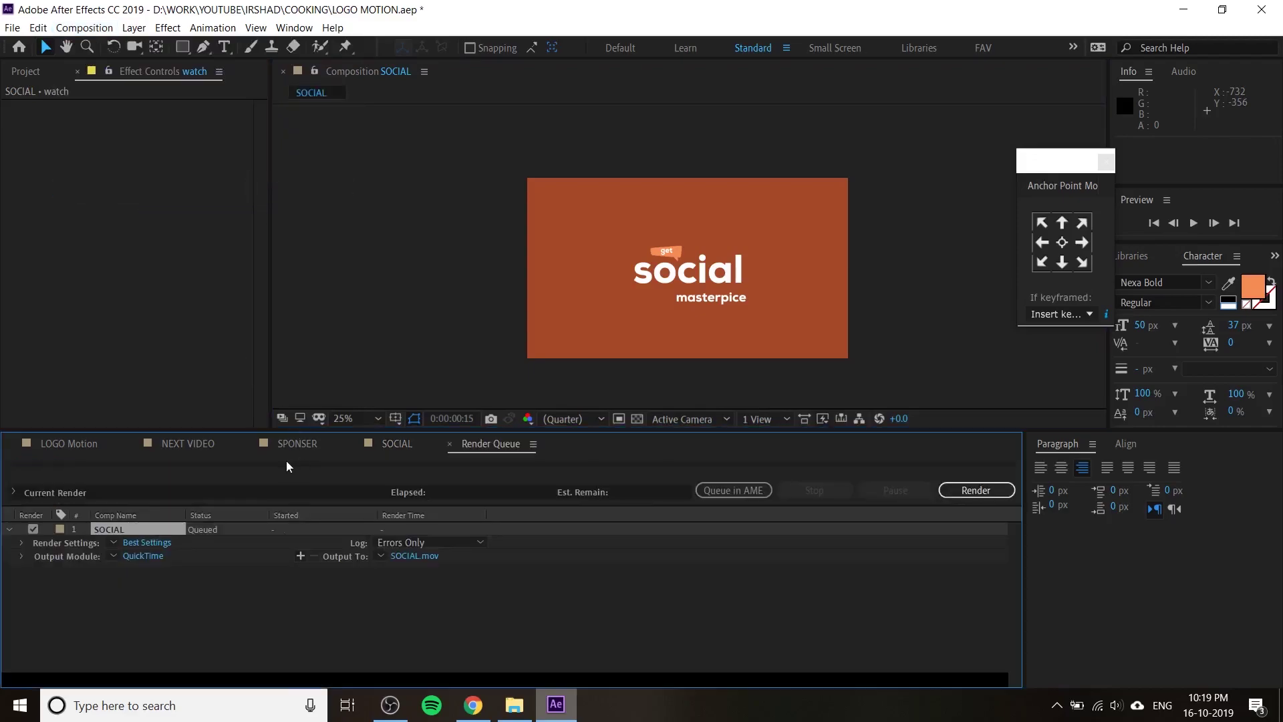
- Keep QuickTime as the output format in Output Module Settings, rendering SOCIAL.mov
{"action": "left_click", "coordinate": [112, 557]}
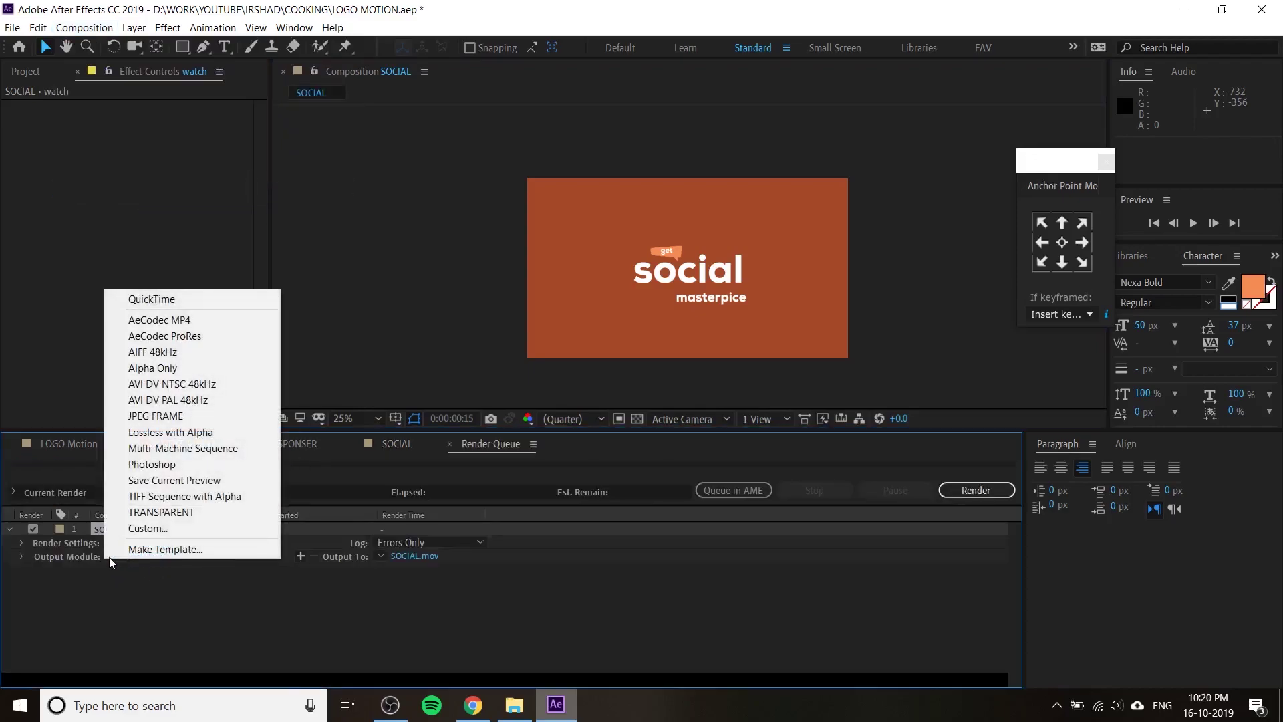
{"action": "left_click", "coordinate": [175, 586]}
{"action": "left_click", "coordinate": [151, 554]}
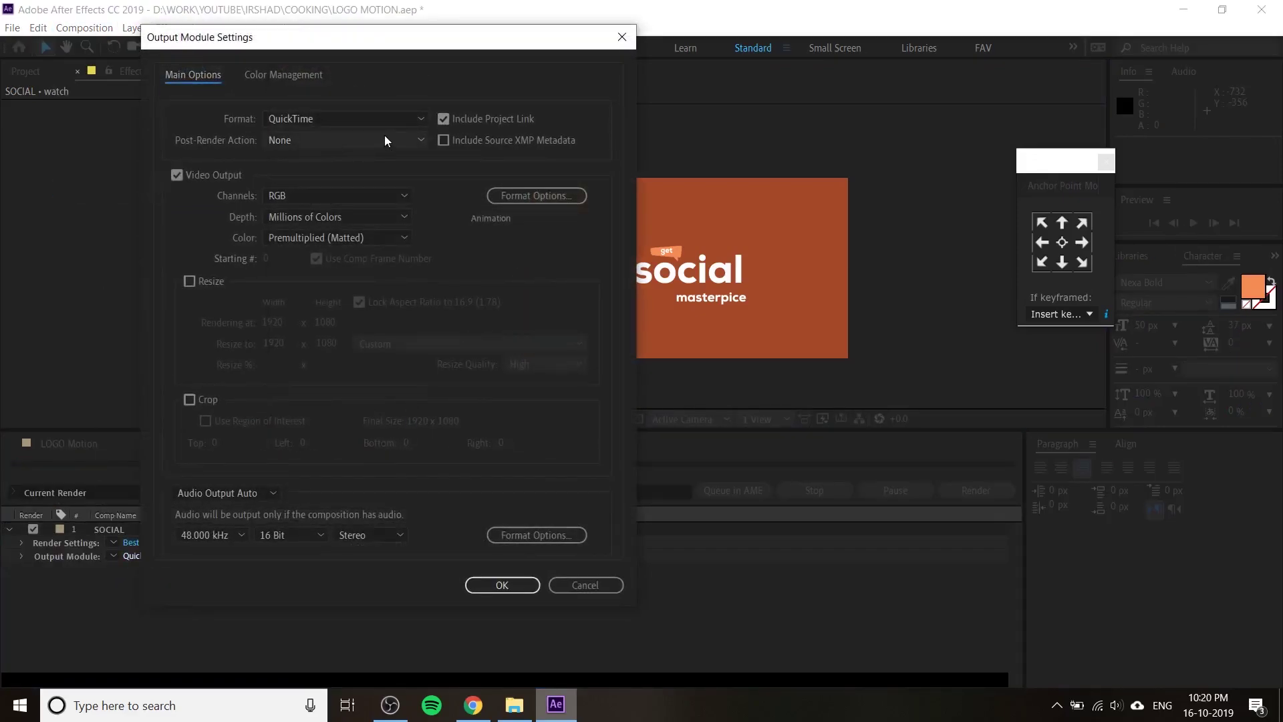
{"action": "left_click", "coordinate": [371, 123]}
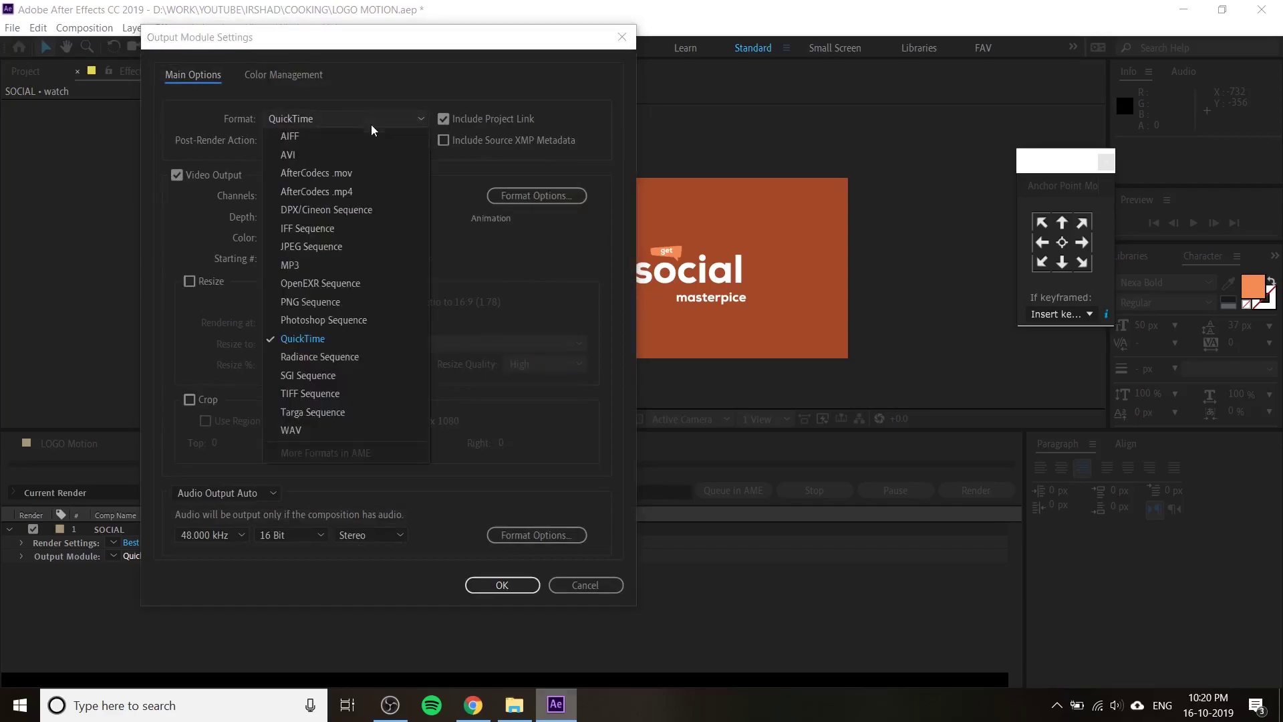
{"action": "left_click", "coordinate": [307, 342]}
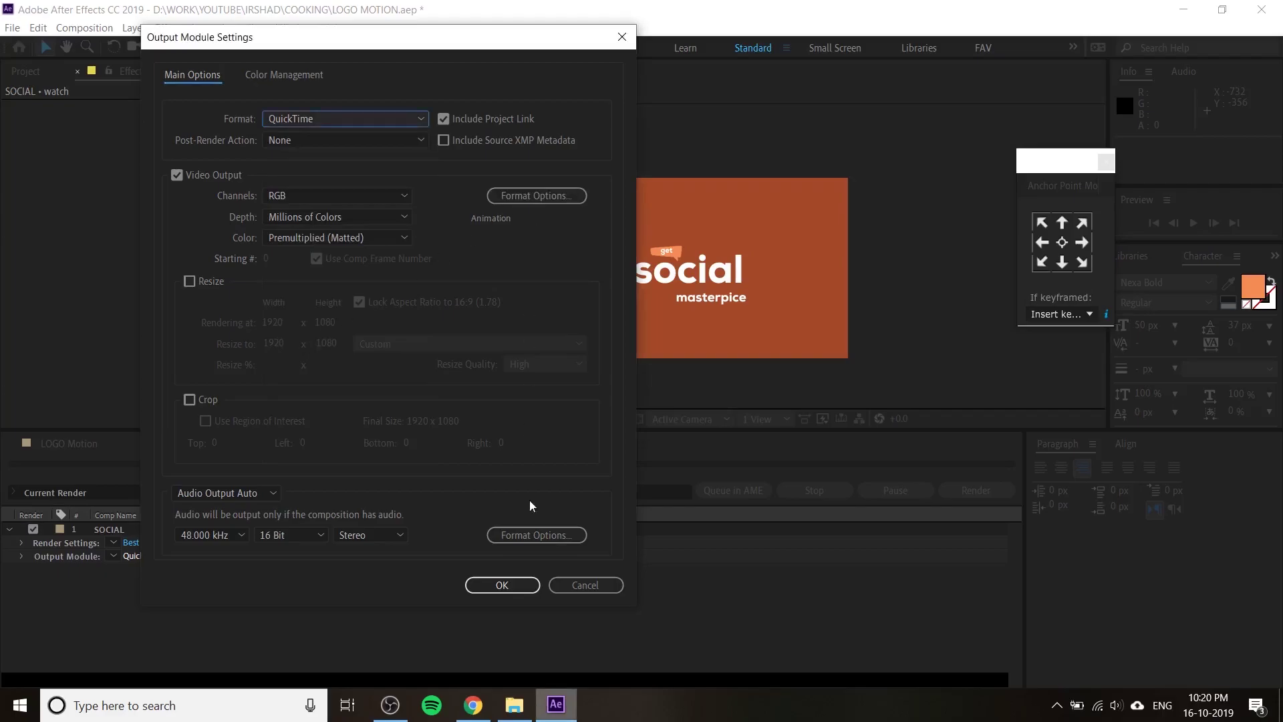